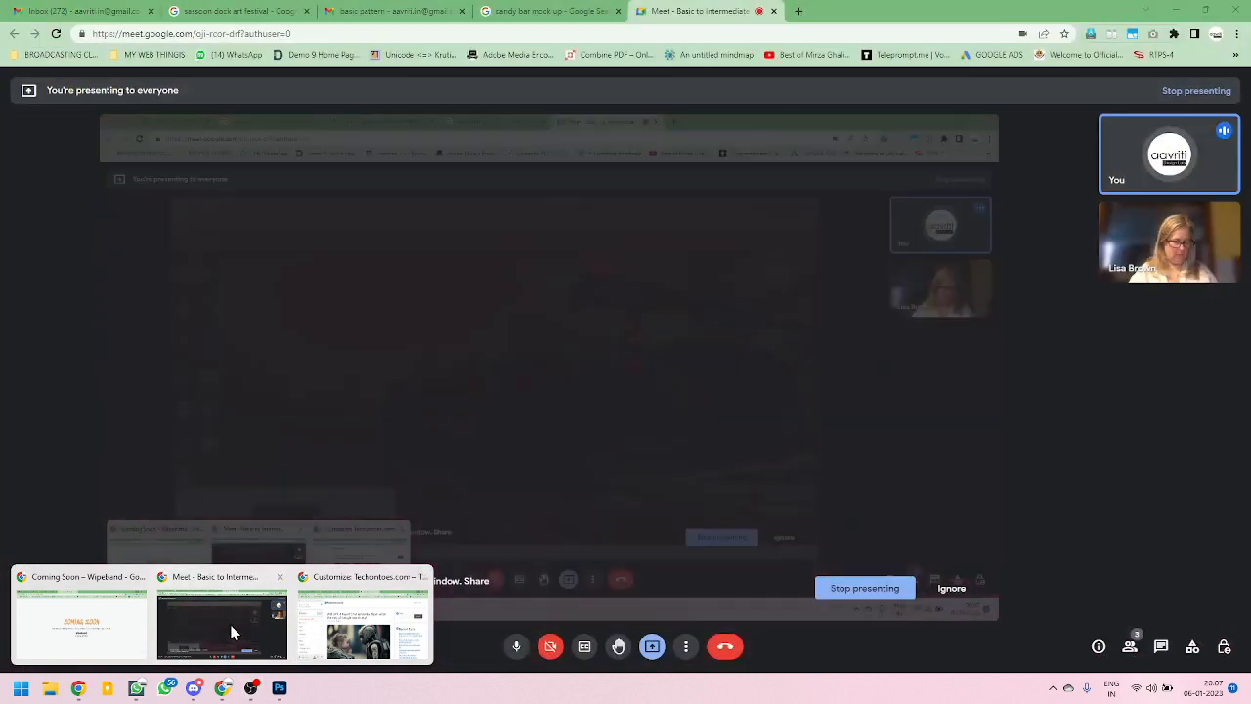
# Step: Browse the candy bar mockup image results and preview VectorStock's white chocolate bar packaging mockup
pyautogui.click(239, 635)
pyautogui.click(540, 12)
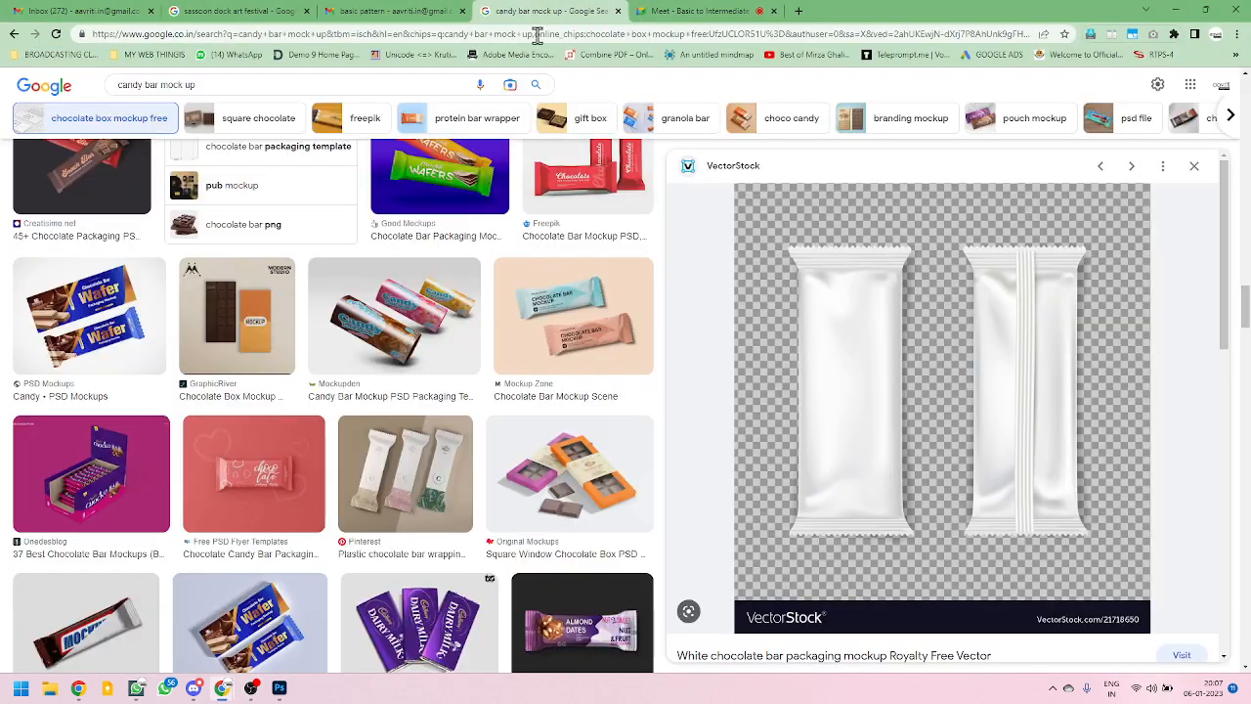
pyautogui.scroll(-2, 543, 415)
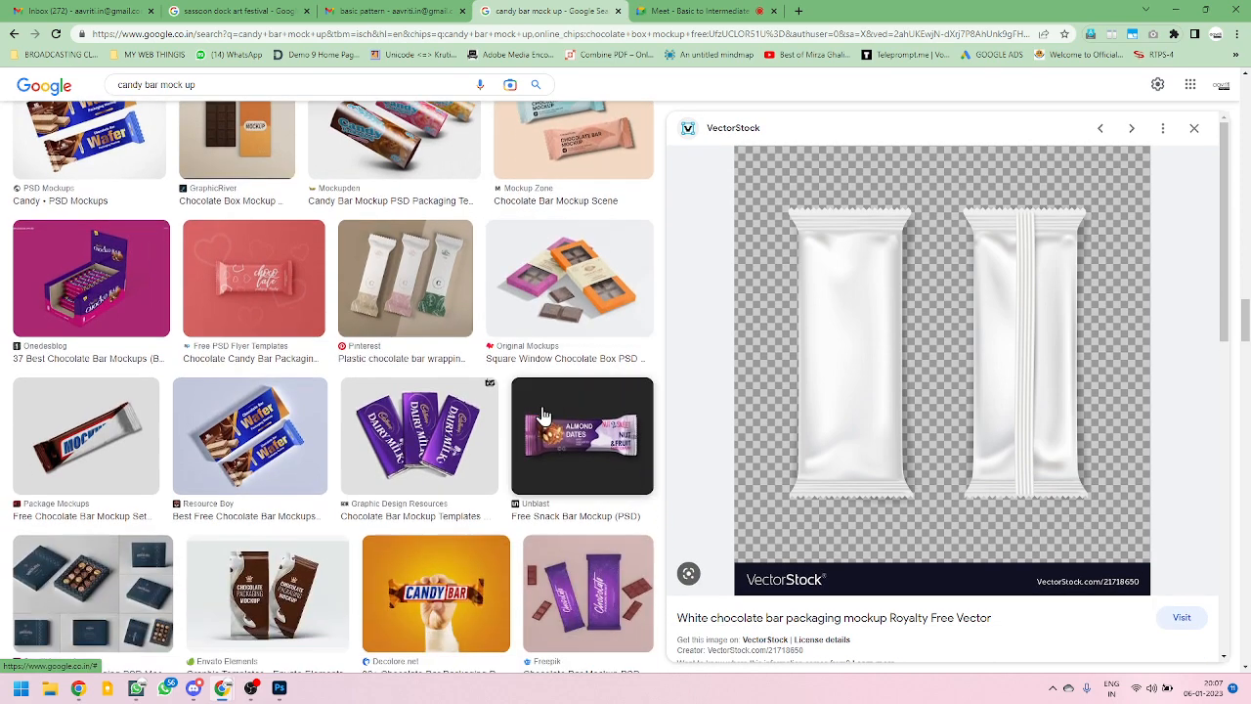
pyautogui.scroll(-2, 572, 367)
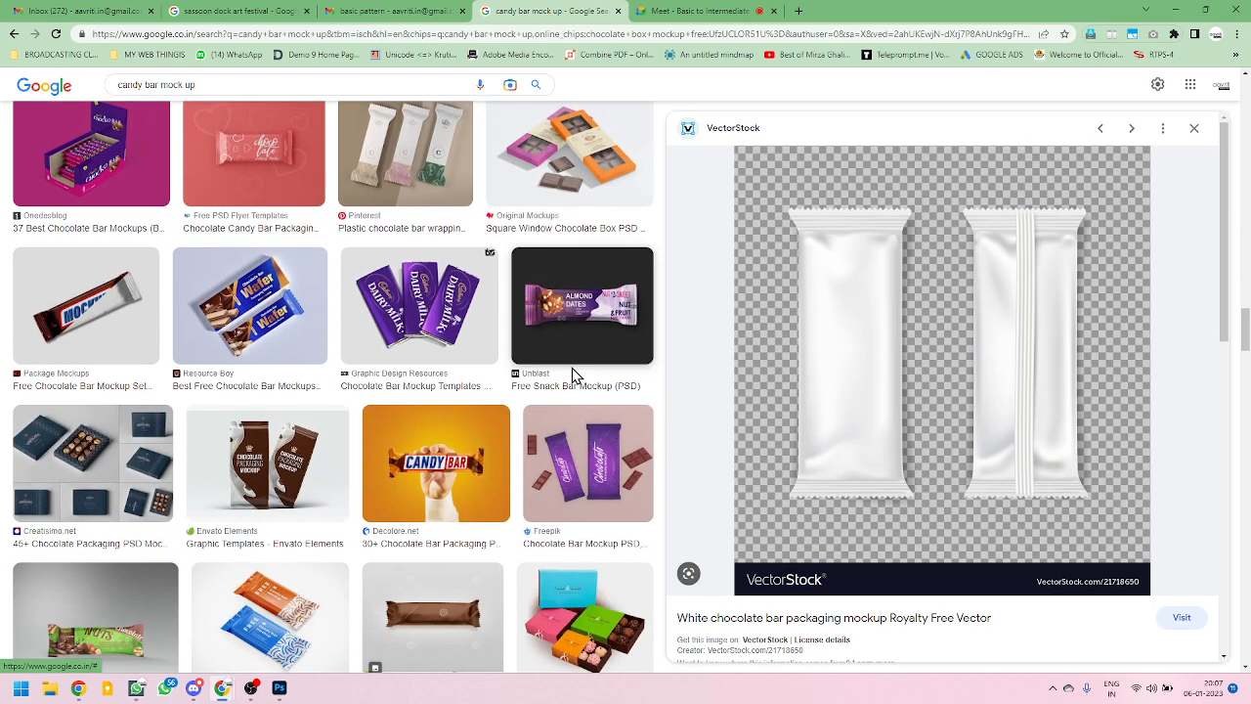
pyautogui.click(288, 477)
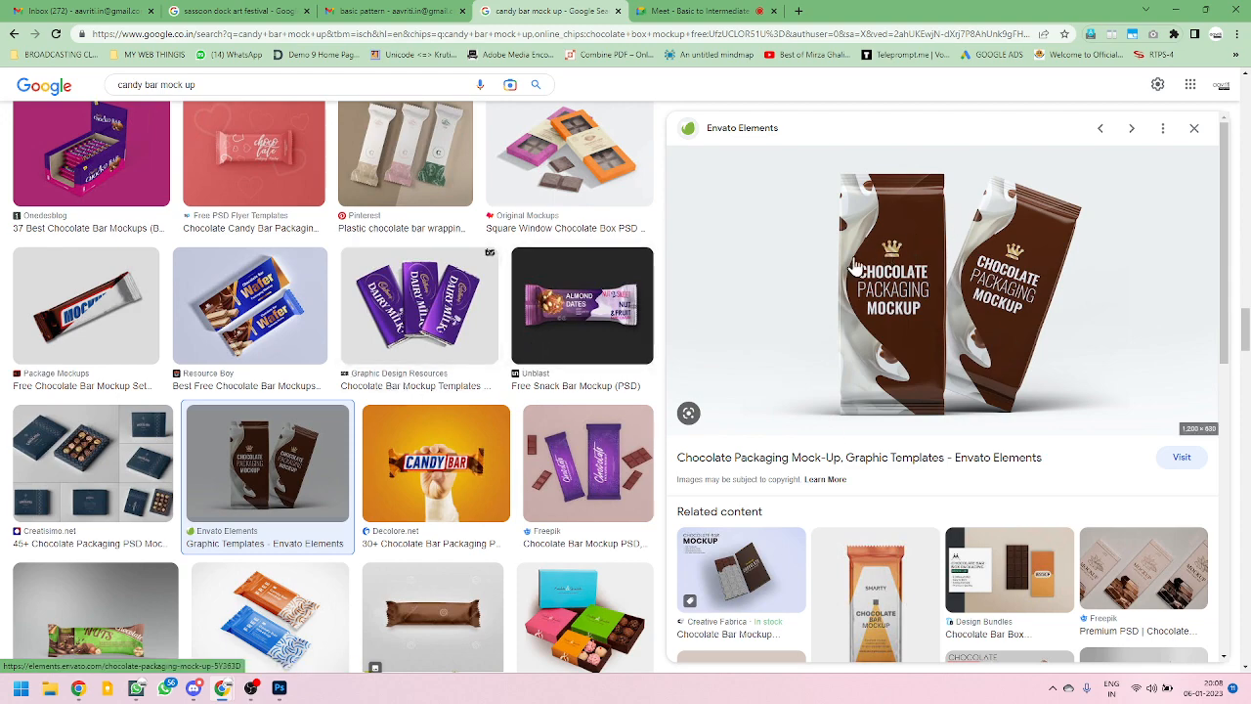
pyautogui.scroll(-3, 425, 475)
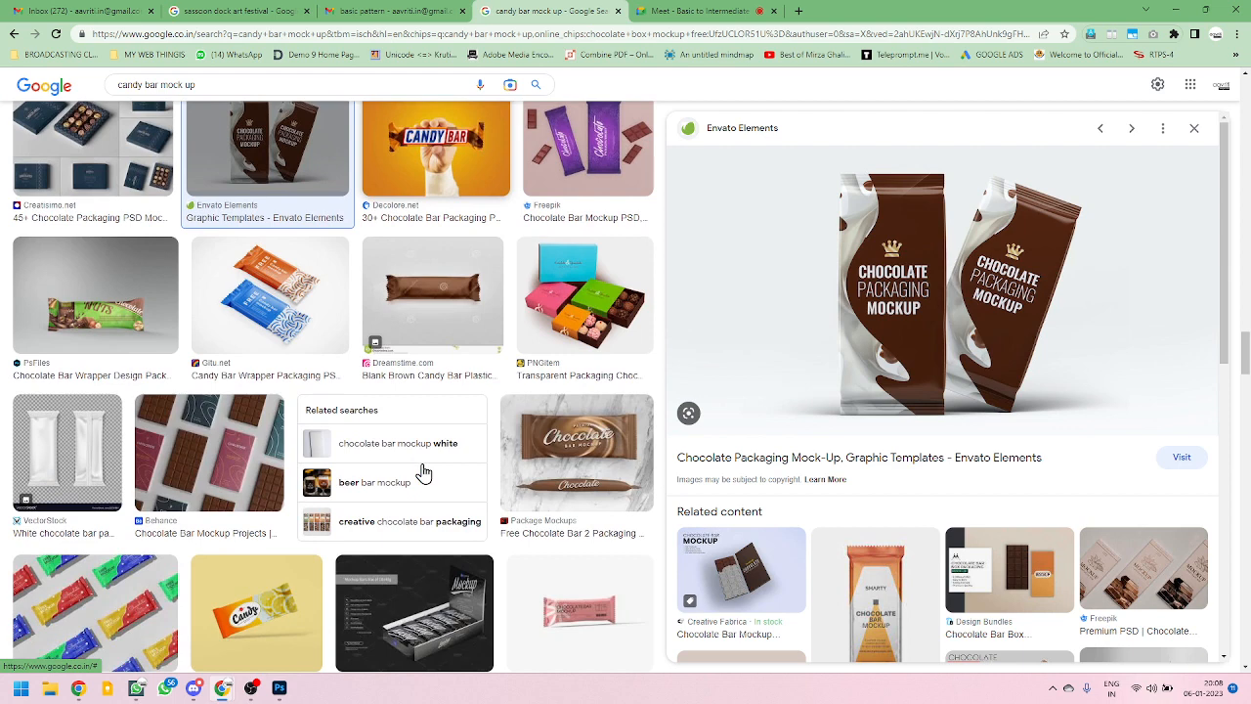
pyautogui.click(61, 443)
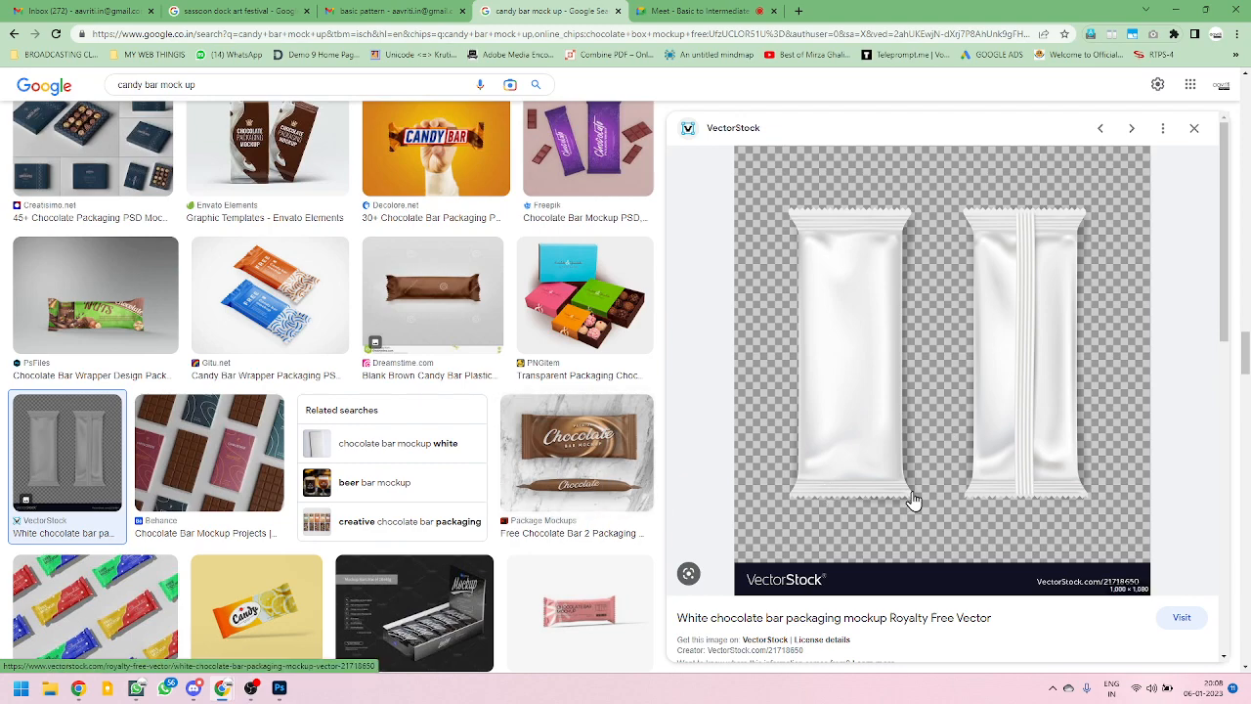
# Step: Examine the related blank wrapper mockups suggested for the VectorStock white chocolate bar image
pyautogui.scroll(-3, 912, 500)
pyautogui.scroll(-1, 1014, 475)
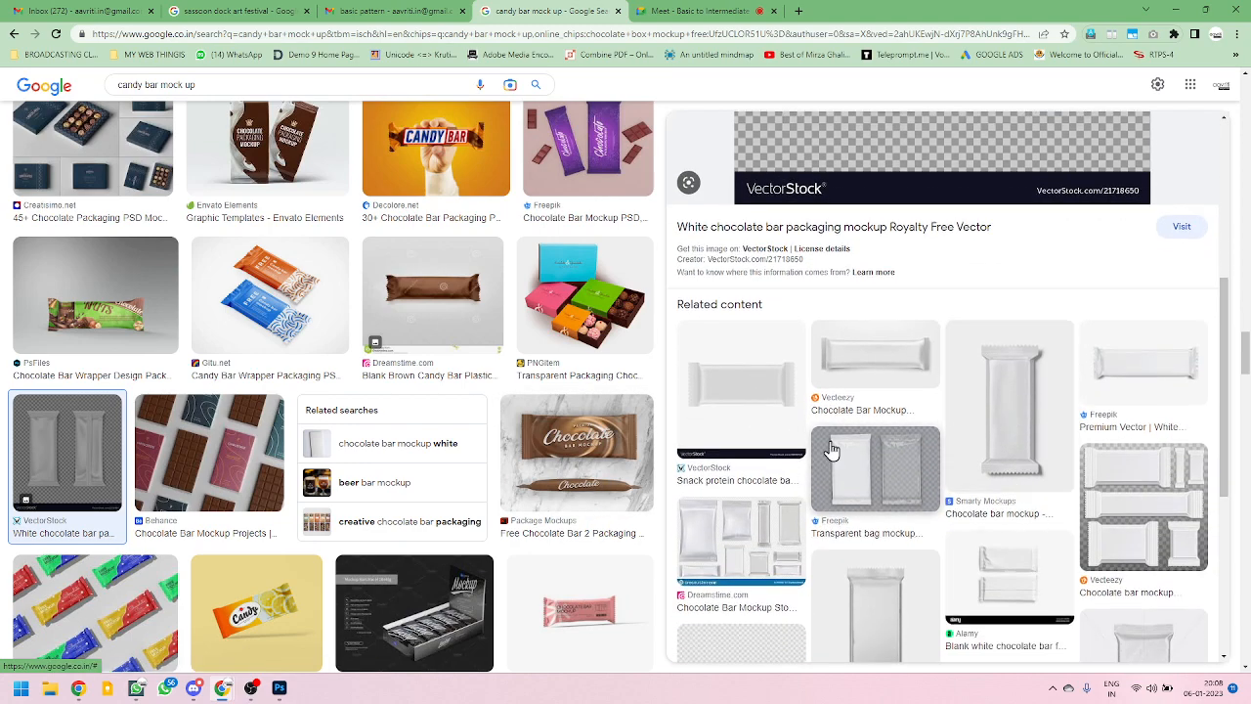
pyautogui.scroll(-1, 867, 518)
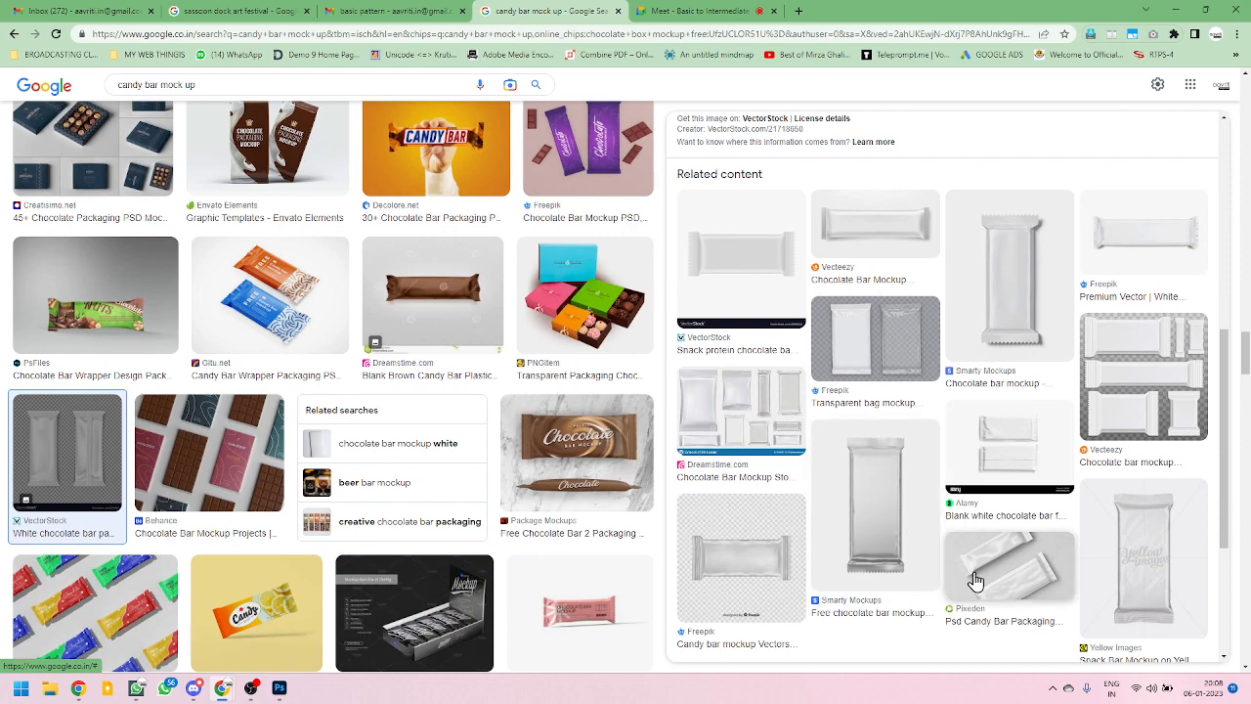
pyautogui.scroll(-5, 973, 511)
pyautogui.scroll(8, 973, 512)
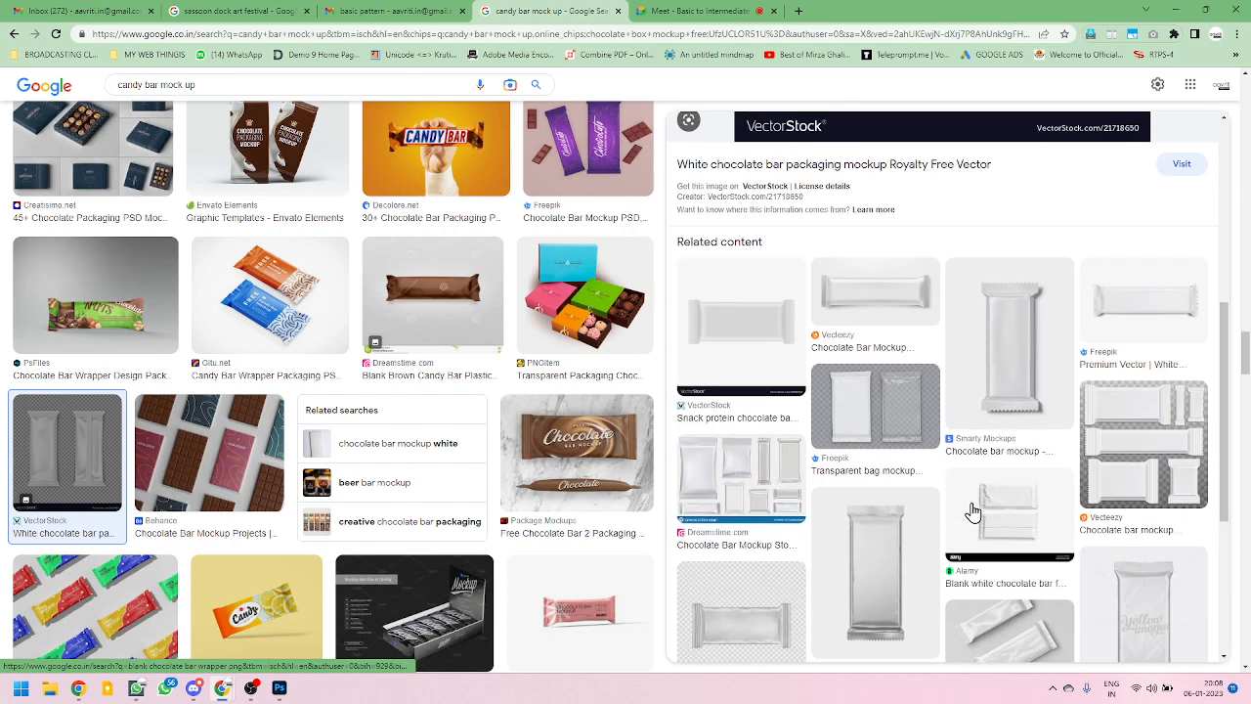
pyautogui.scroll(5, 890, 484)
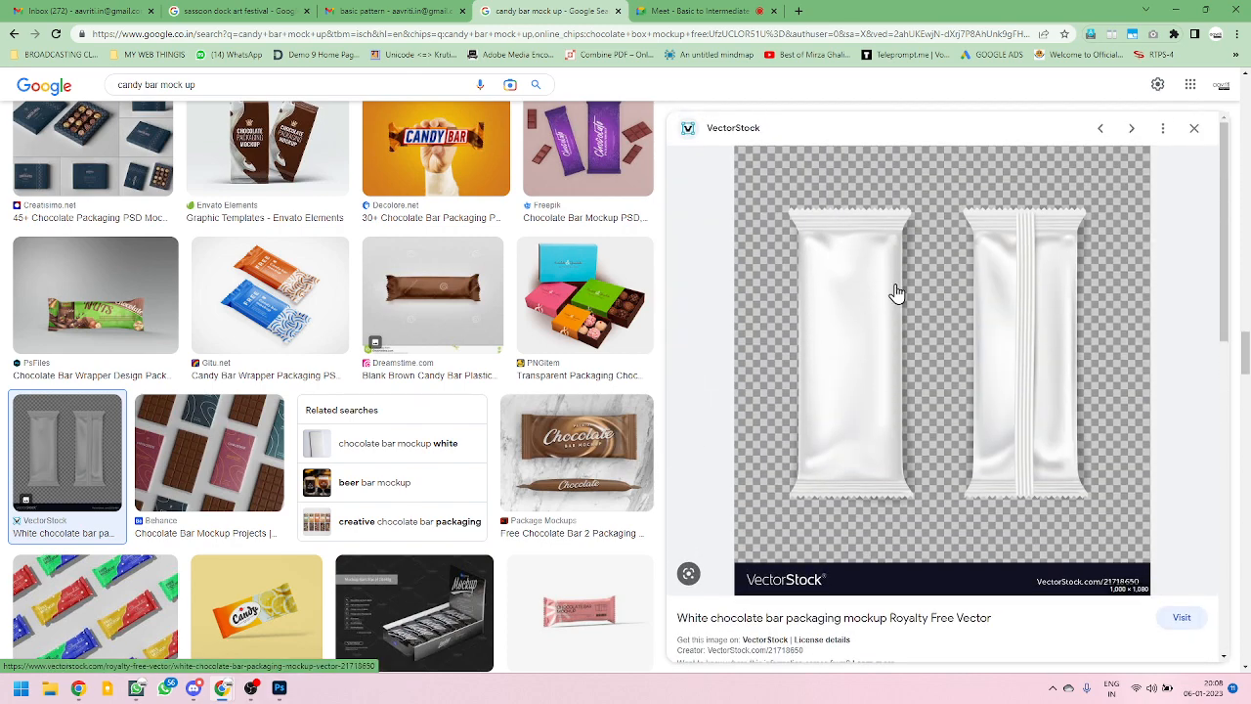
pyautogui.scroll(-3, 939, 383)
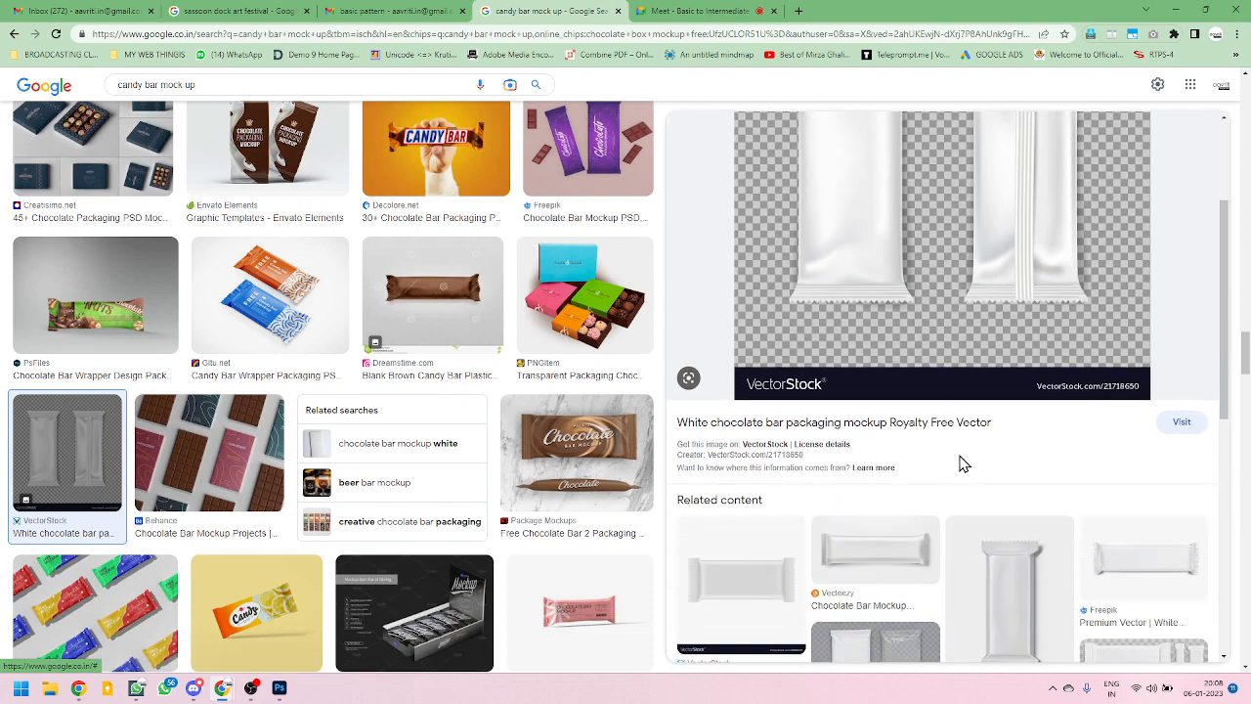
pyautogui.scroll(3, 977, 499)
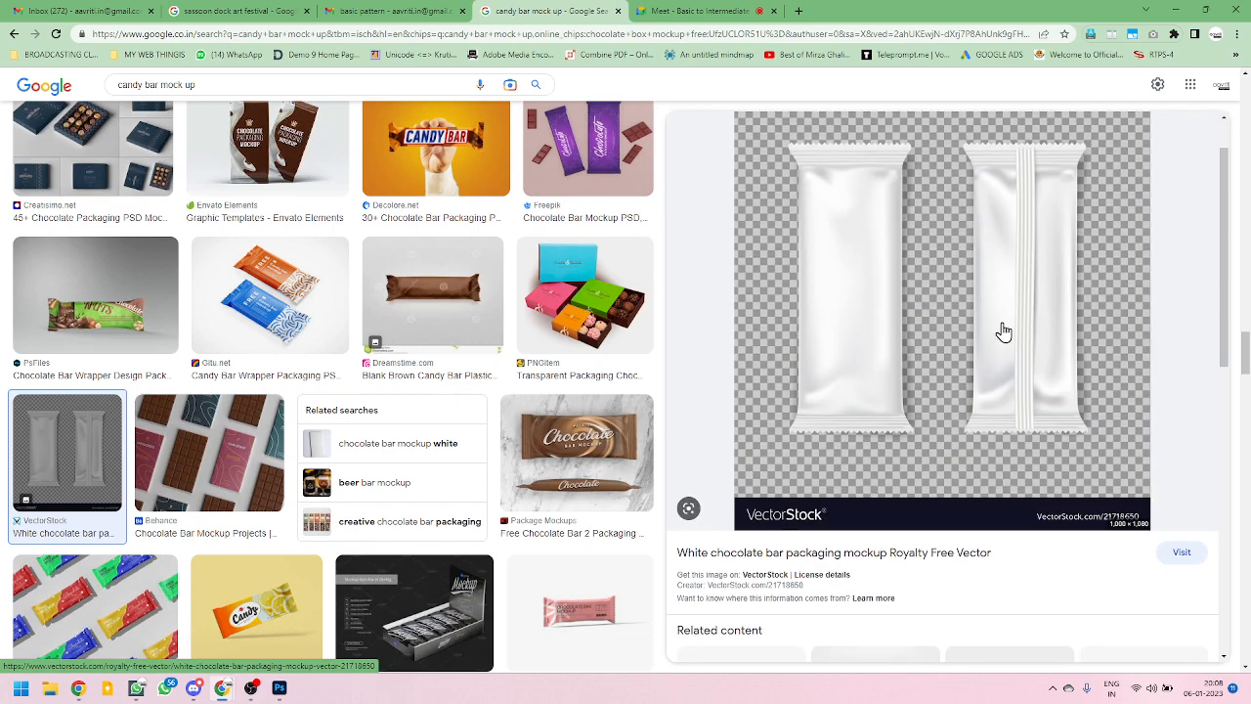
# Step: Open the white chocolate bar wrapper image at full size in its own tab and copy the image
pyautogui.rightClick(883, 319)
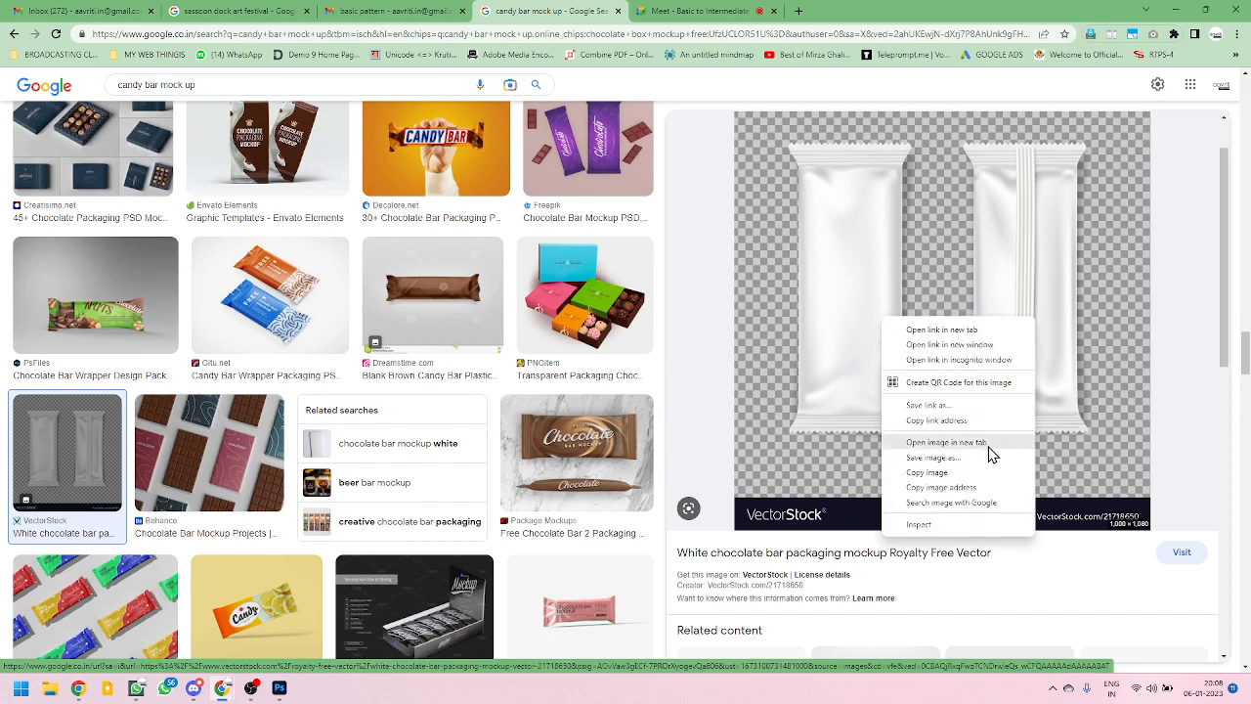
pyautogui.click(945, 442)
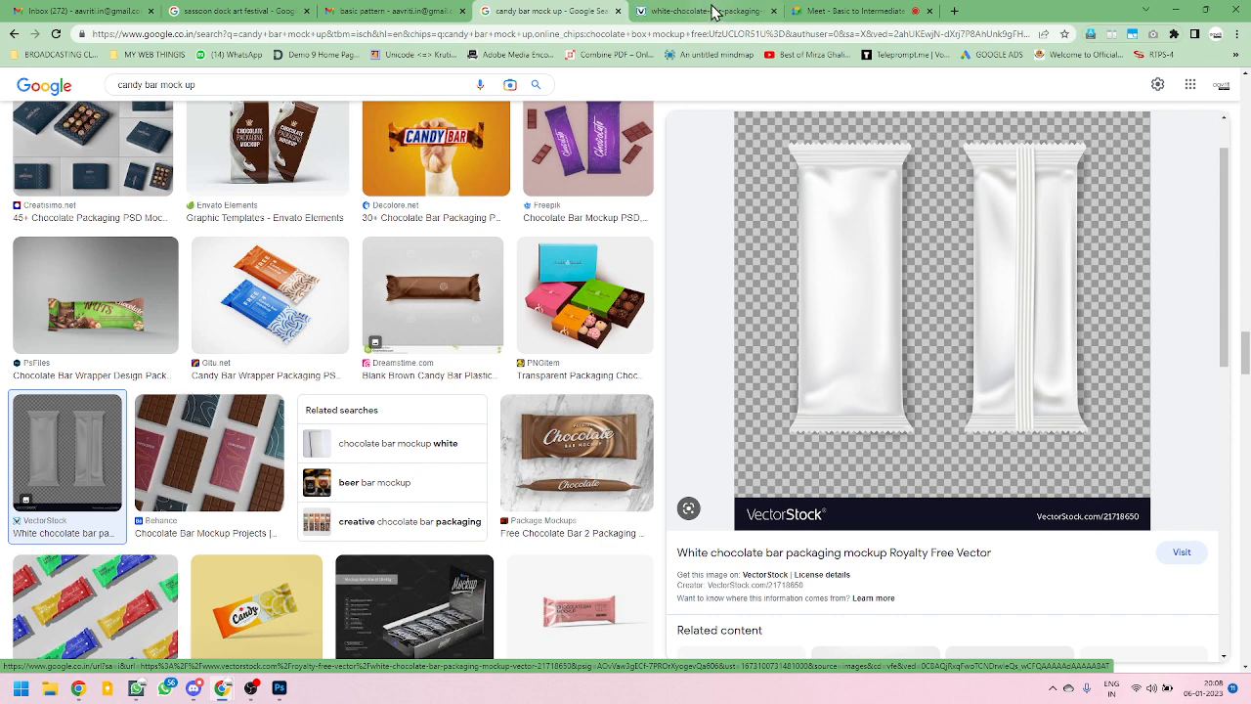
pyautogui.click(709, 11)
pyautogui.click(684, 364)
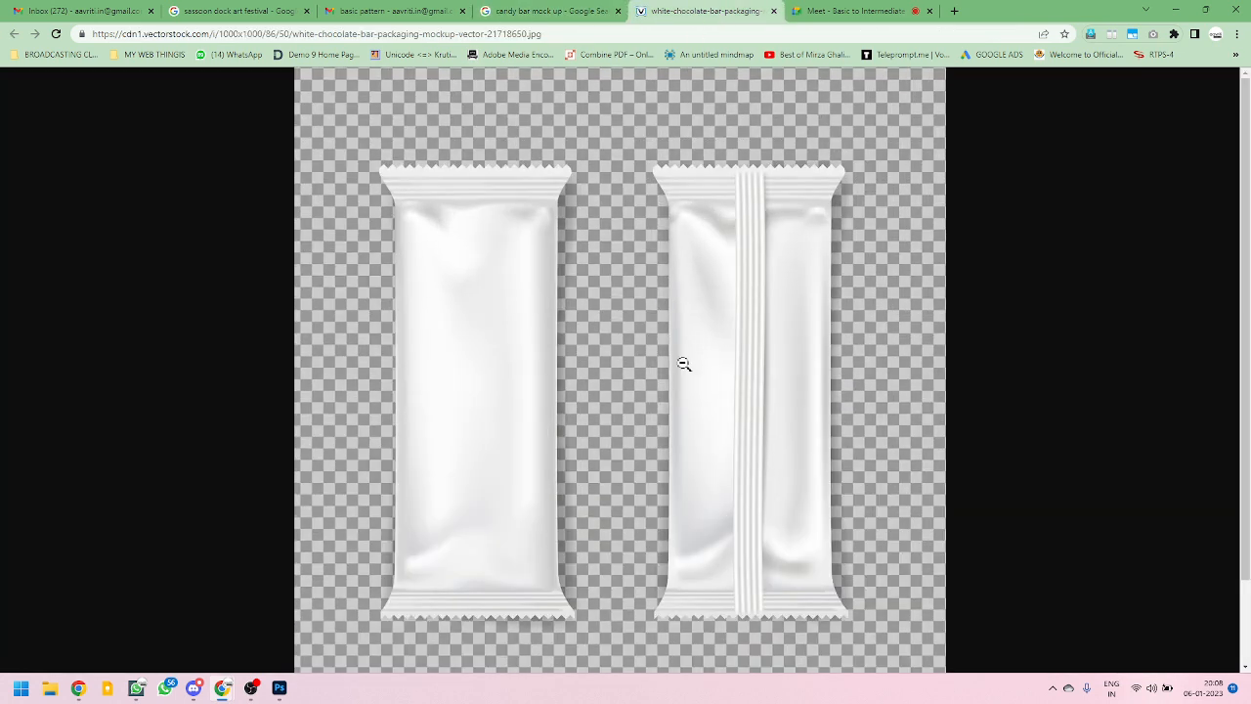
pyautogui.rightClick(654, 316)
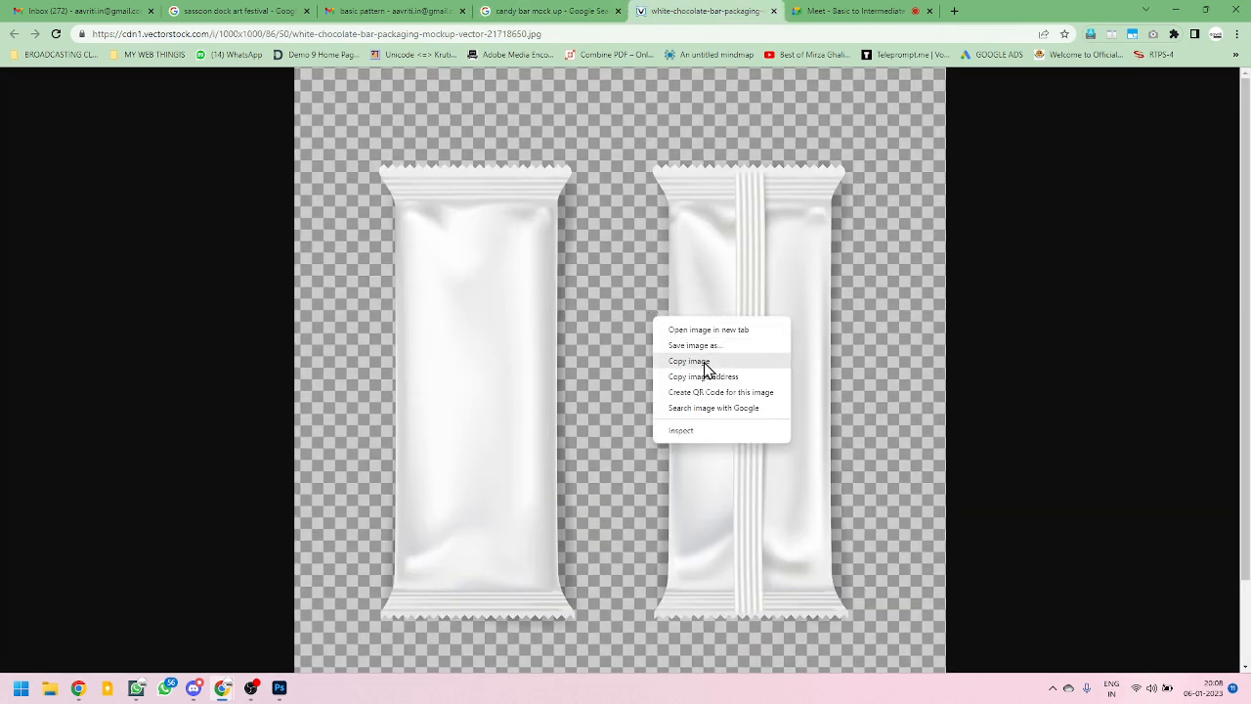
pyautogui.click(689, 361)
# Step: Switch to Photoshop, paste the wrapper image into the blank document, scale it to about 170% and centre it vertically on the canvas
pyautogui.click(280, 688)
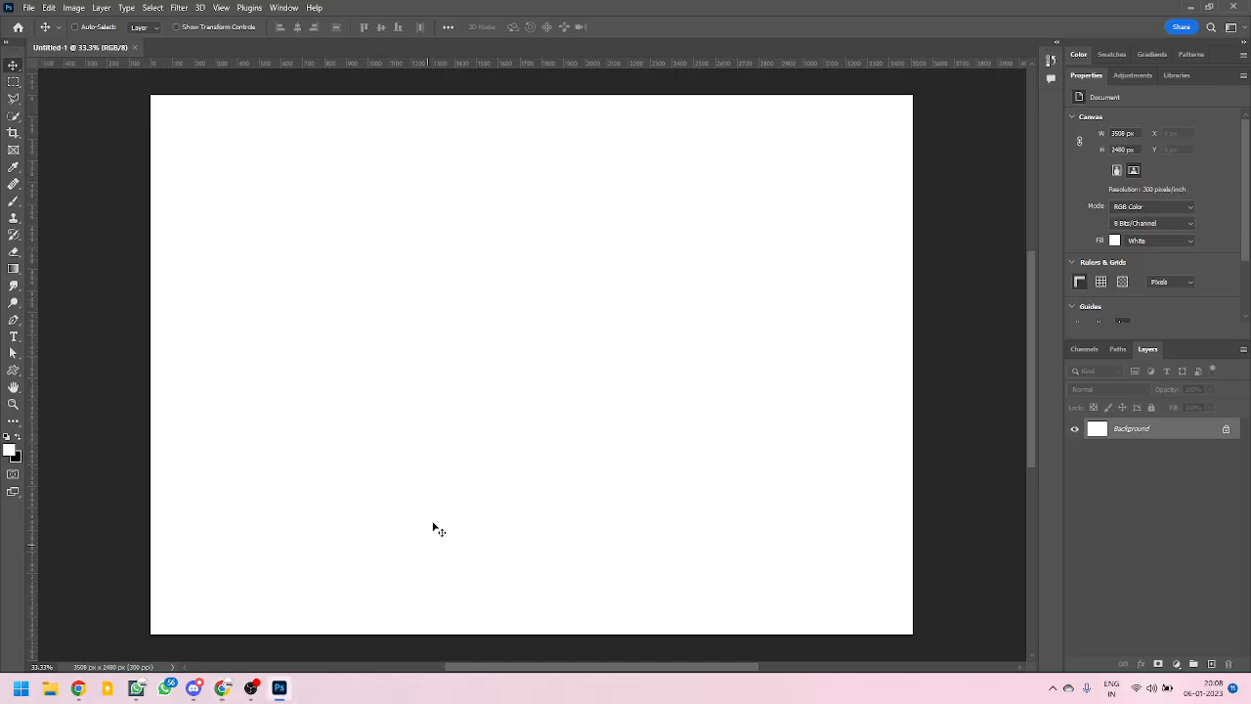
pyautogui.hotkey('ctrl', 'v')
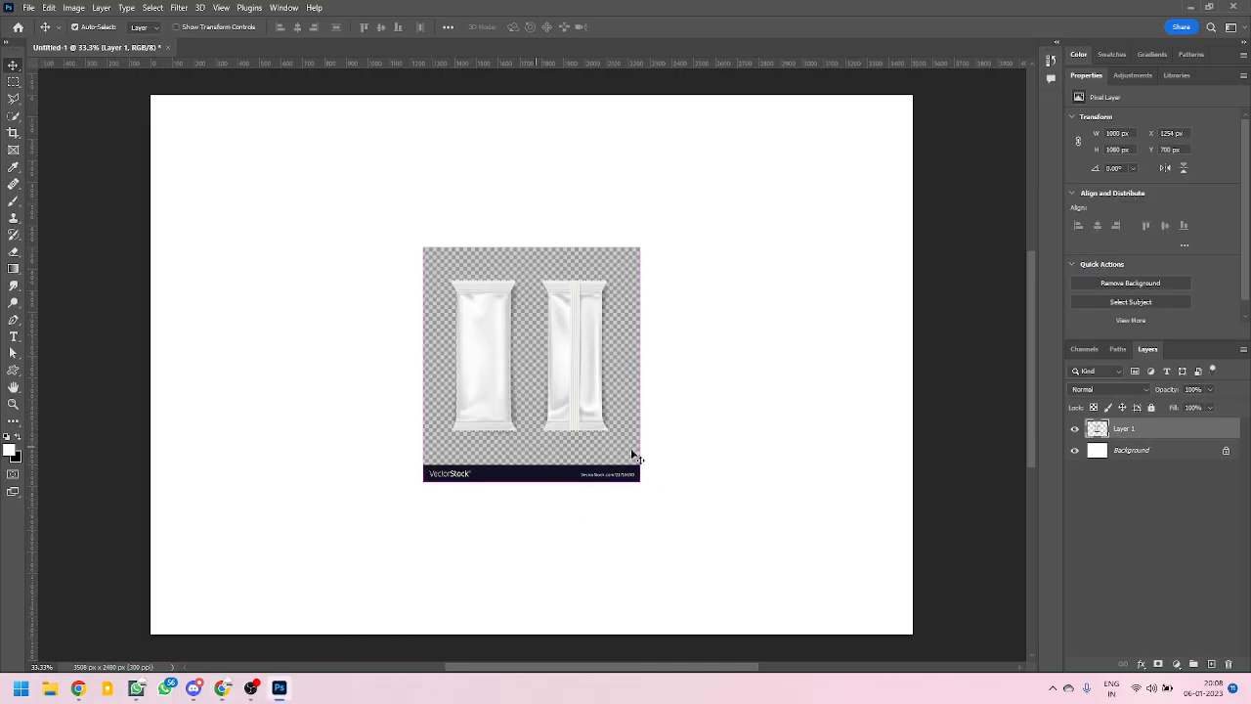
pyautogui.hotkey('ctrl', 't')
pyautogui.moveTo(640, 481); pyautogui.dragTo(800, 628)
pyautogui.moveTo(659, 503); pyautogui.dragTo(555, 411)
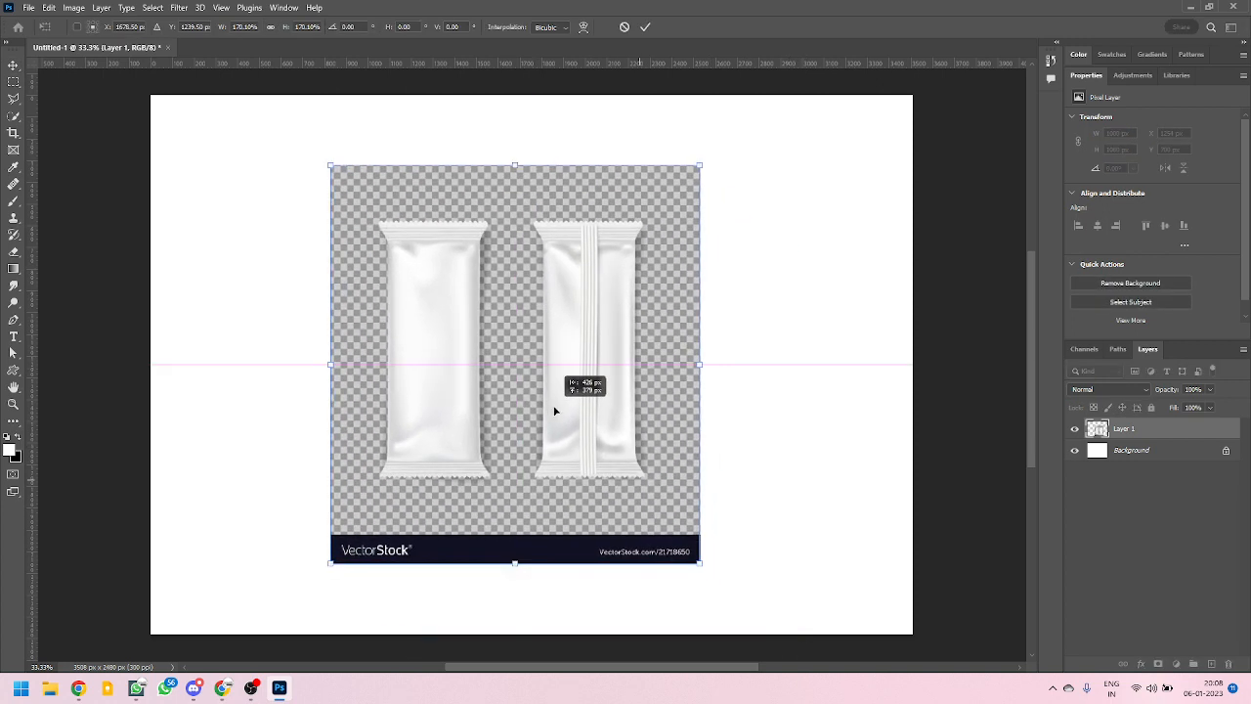
pyautogui.press('Return')
# Step: Try to select the plain front wrapper with the Object Selection tool, then clear the selection
pyautogui.scroll(1, 505, 316)
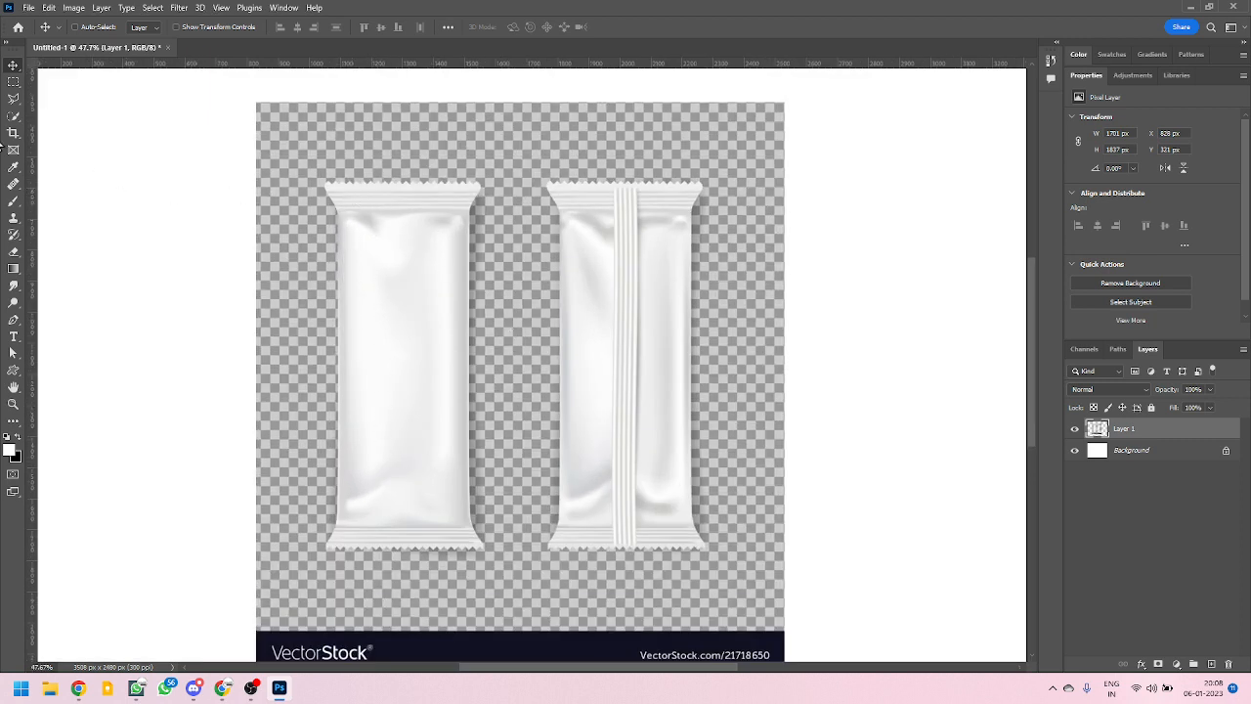
pyautogui.moveTo(14, 116); pyautogui.dragTo(78, 115)
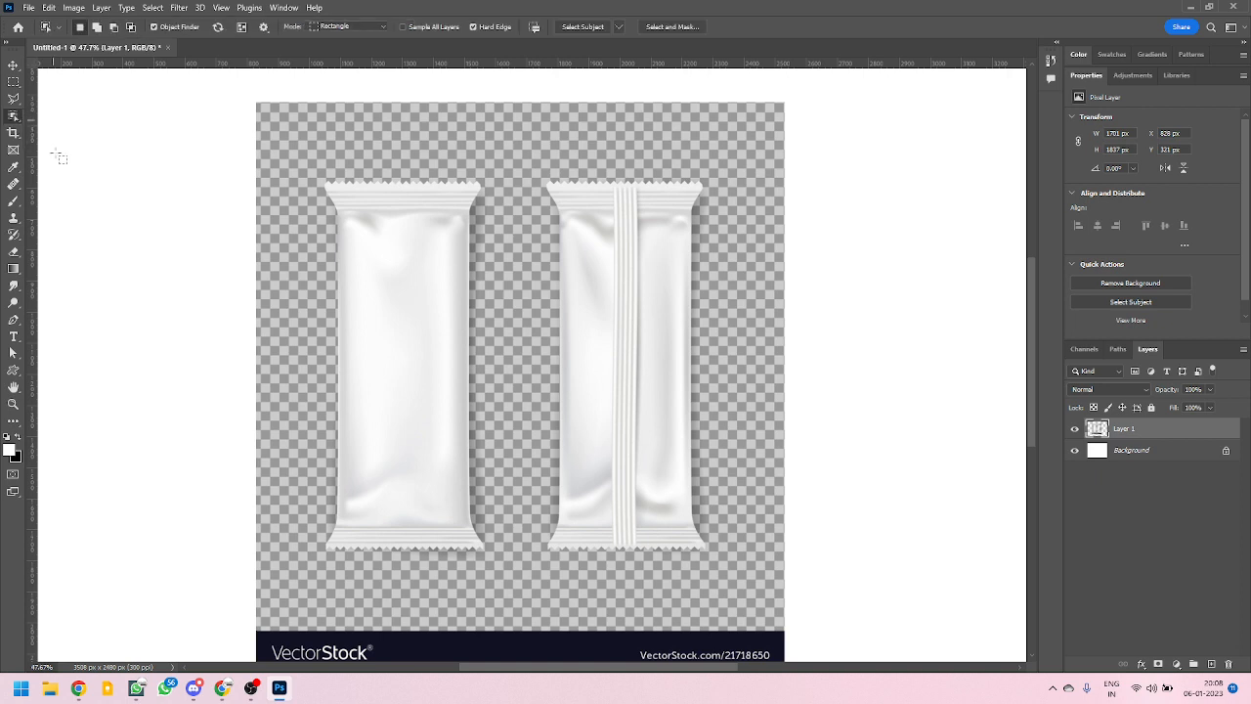
pyautogui.click(404, 319)
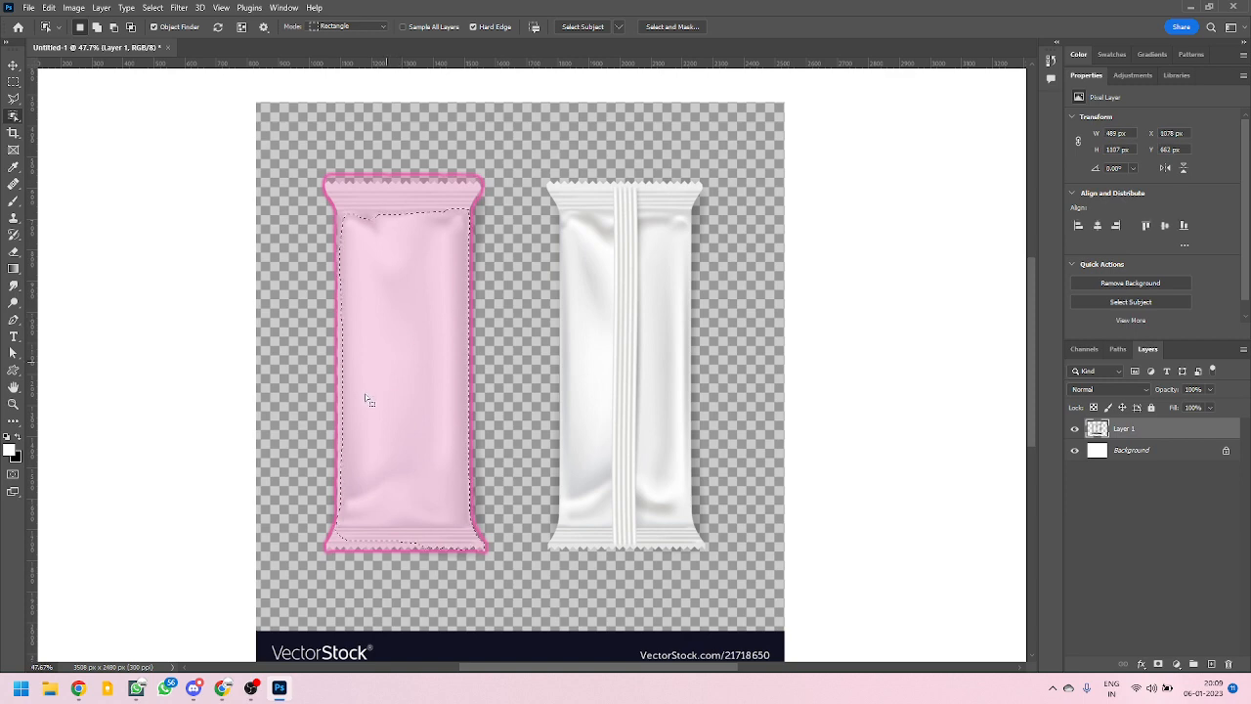
pyautogui.scroll(3, 342, 238)
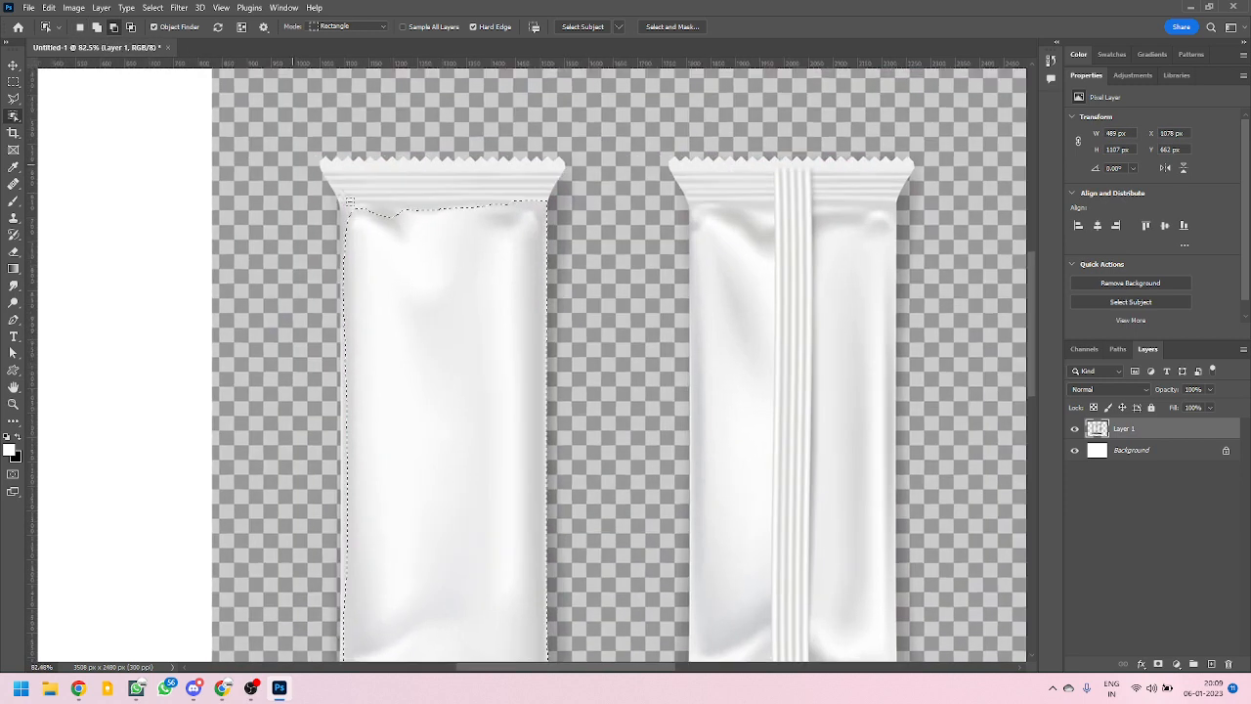
pyautogui.scroll(2, 428, 229)
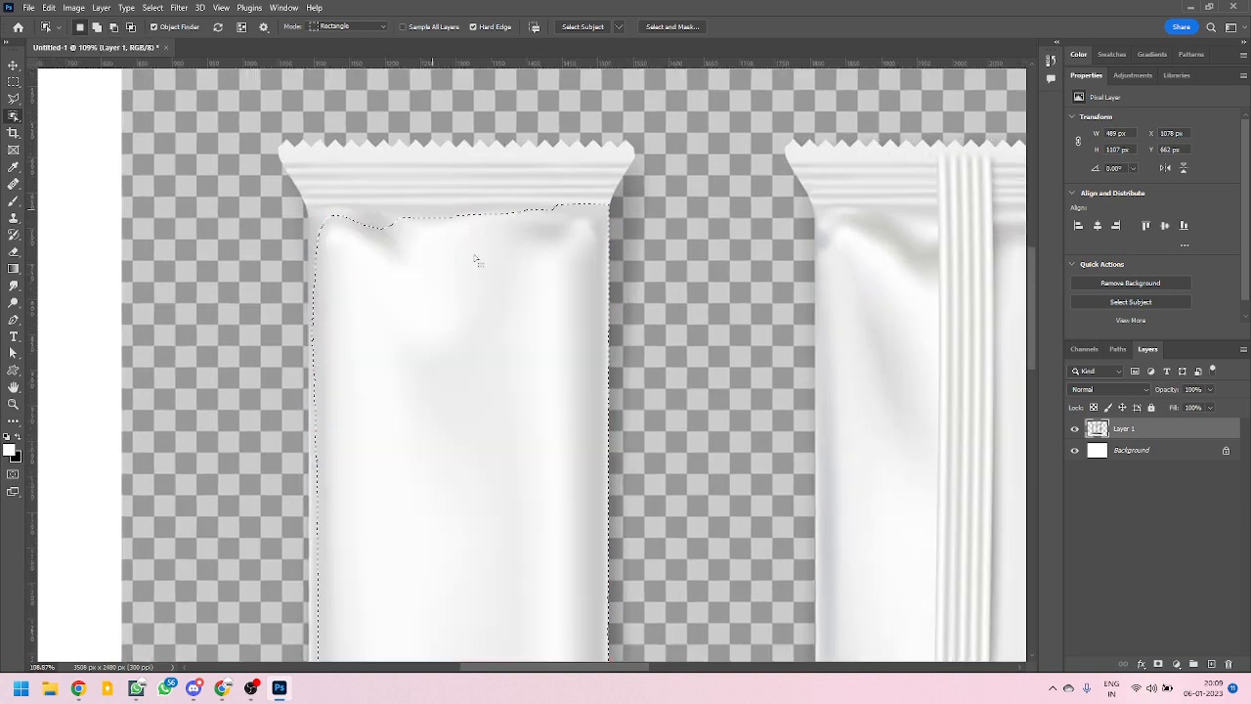
pyautogui.scroll(-2, 443, 233)
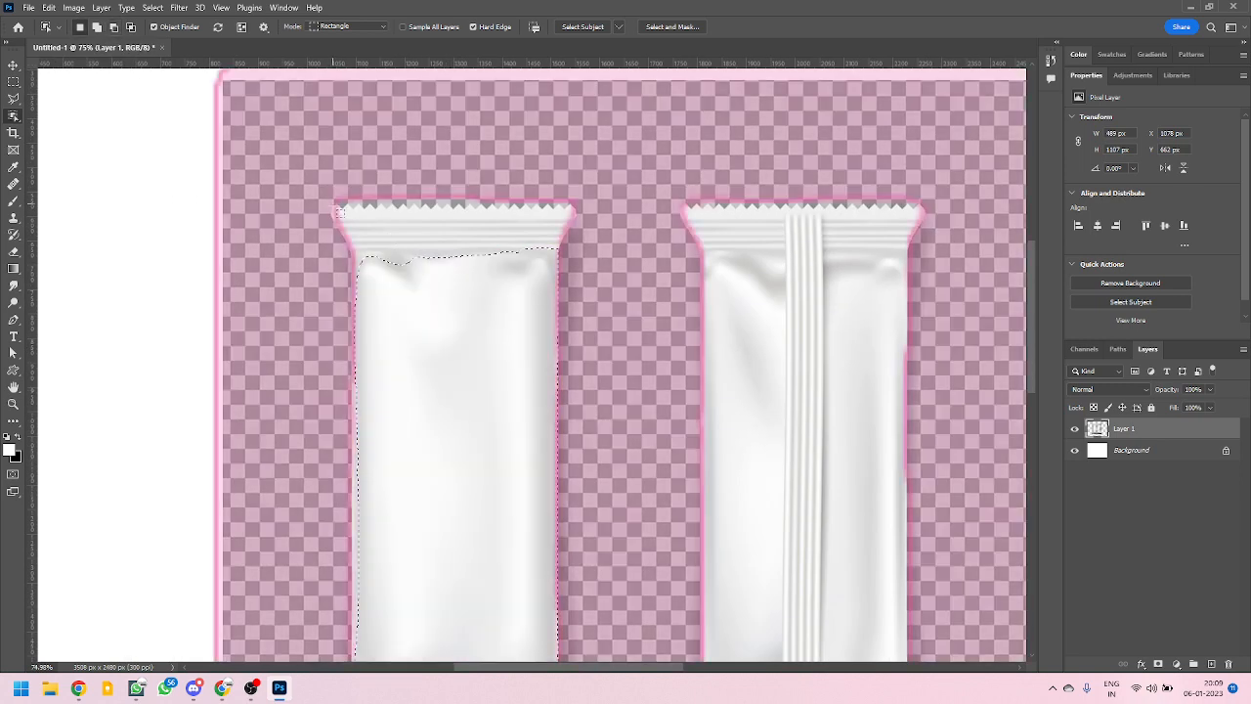
pyautogui.scroll(-2, 414, 383)
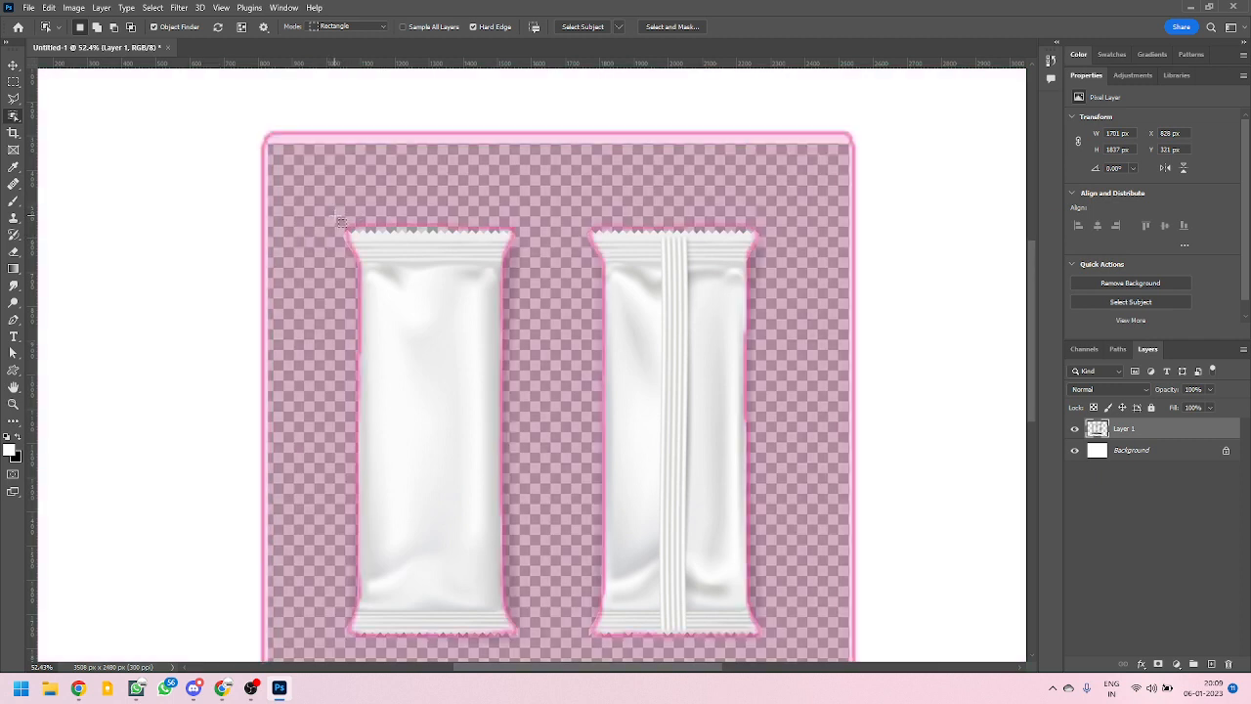
pyautogui.moveTo(344, 222); pyautogui.dragTo(526, 648)
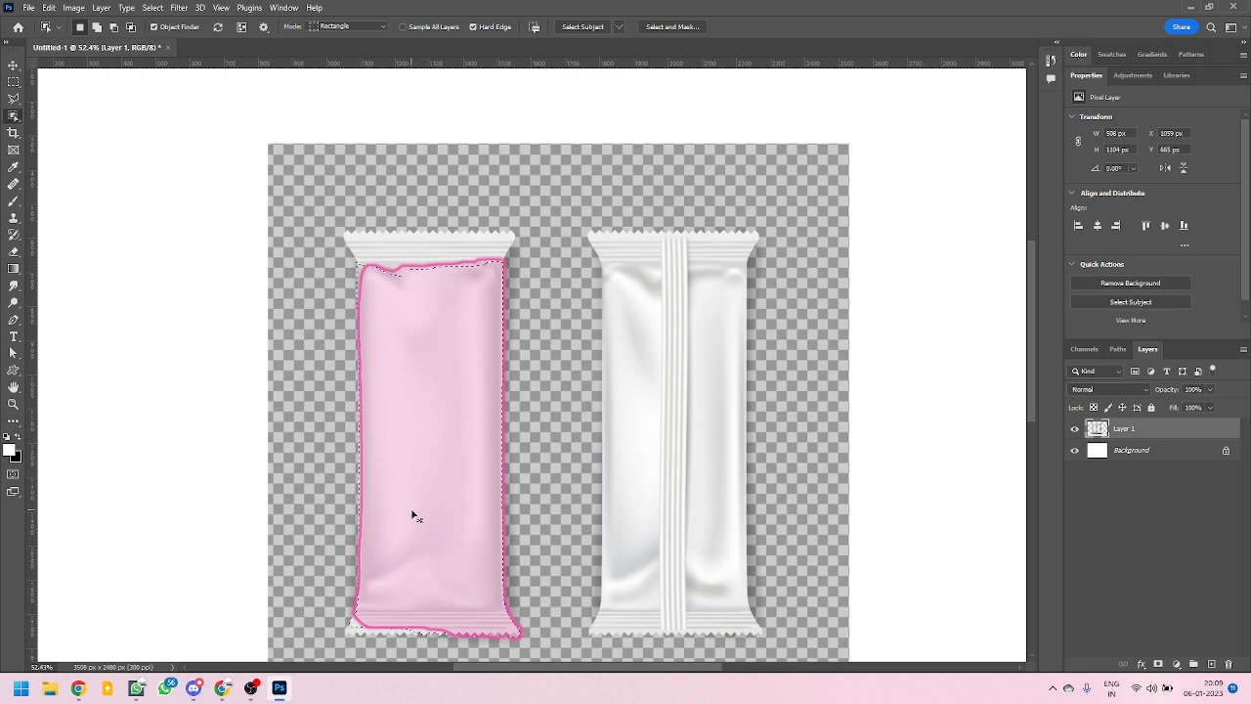
pyautogui.hotkey('ctrl', 'd')
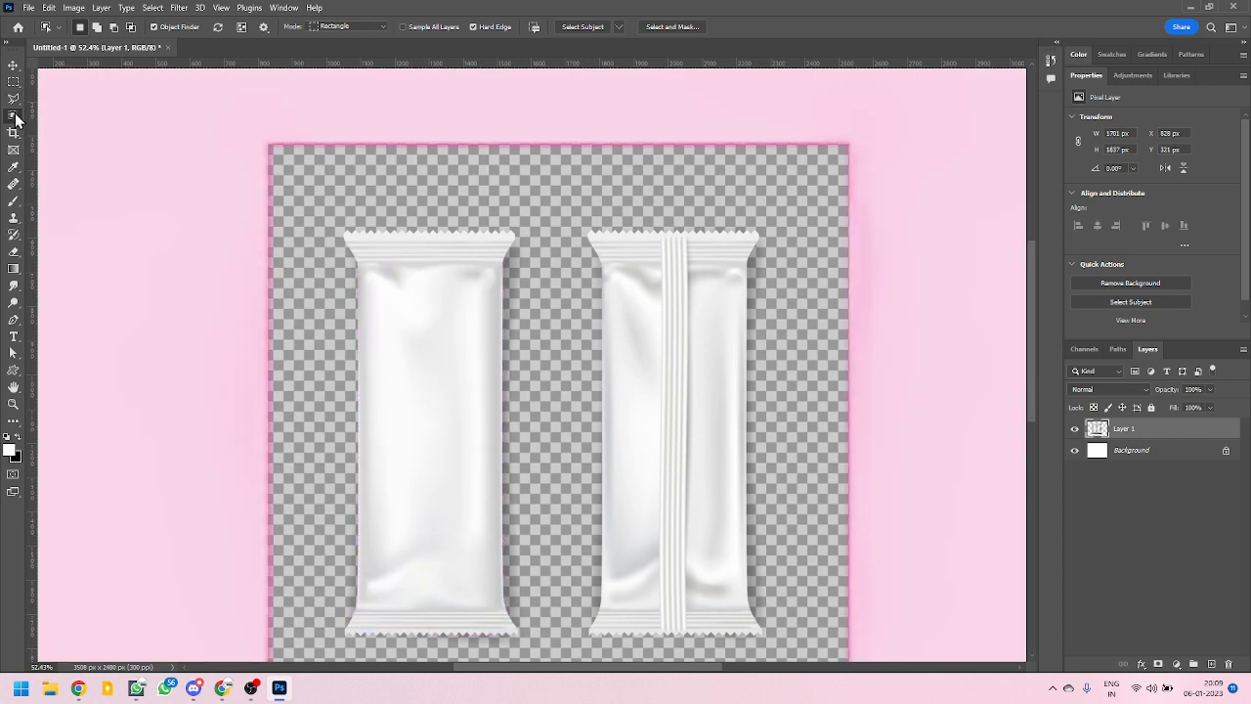
# Step: Select the whole plain front wrapper, including both crimped ends, with the Quick Selection tool
pyautogui.rightClick(13, 115)
pyautogui.click(78, 129)
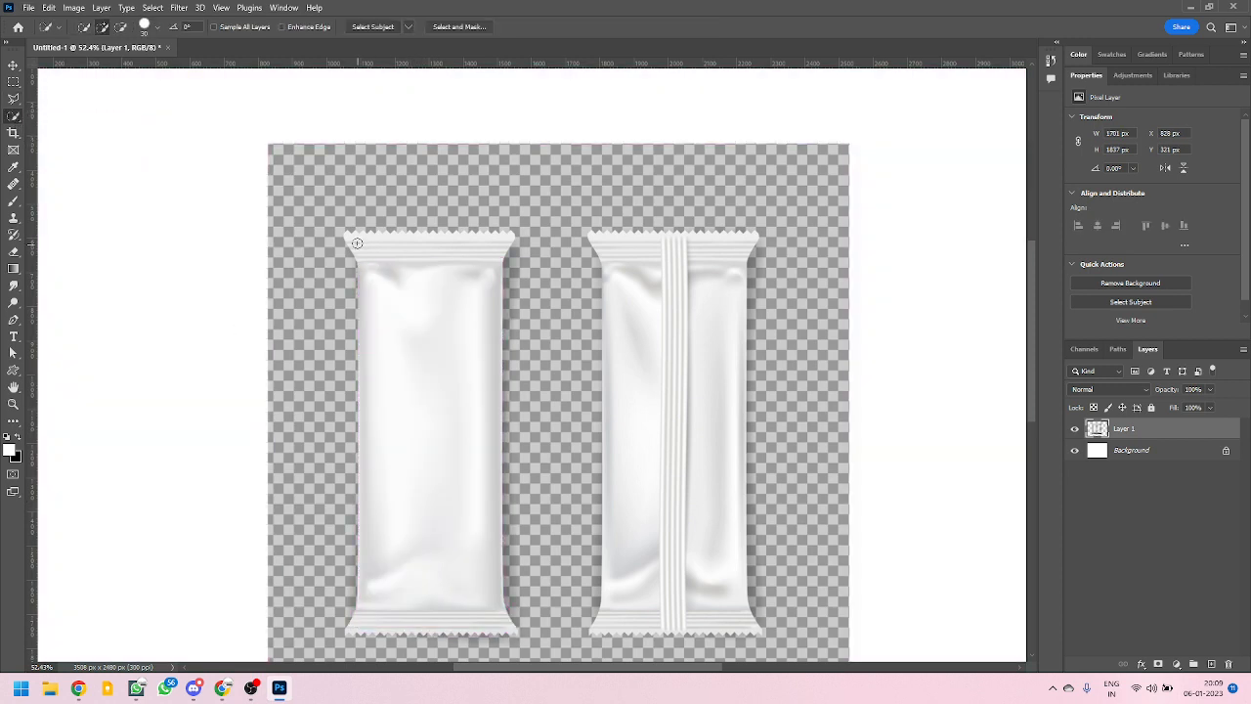
pyautogui.moveTo(489, 253); pyautogui.dragTo(396, 281)
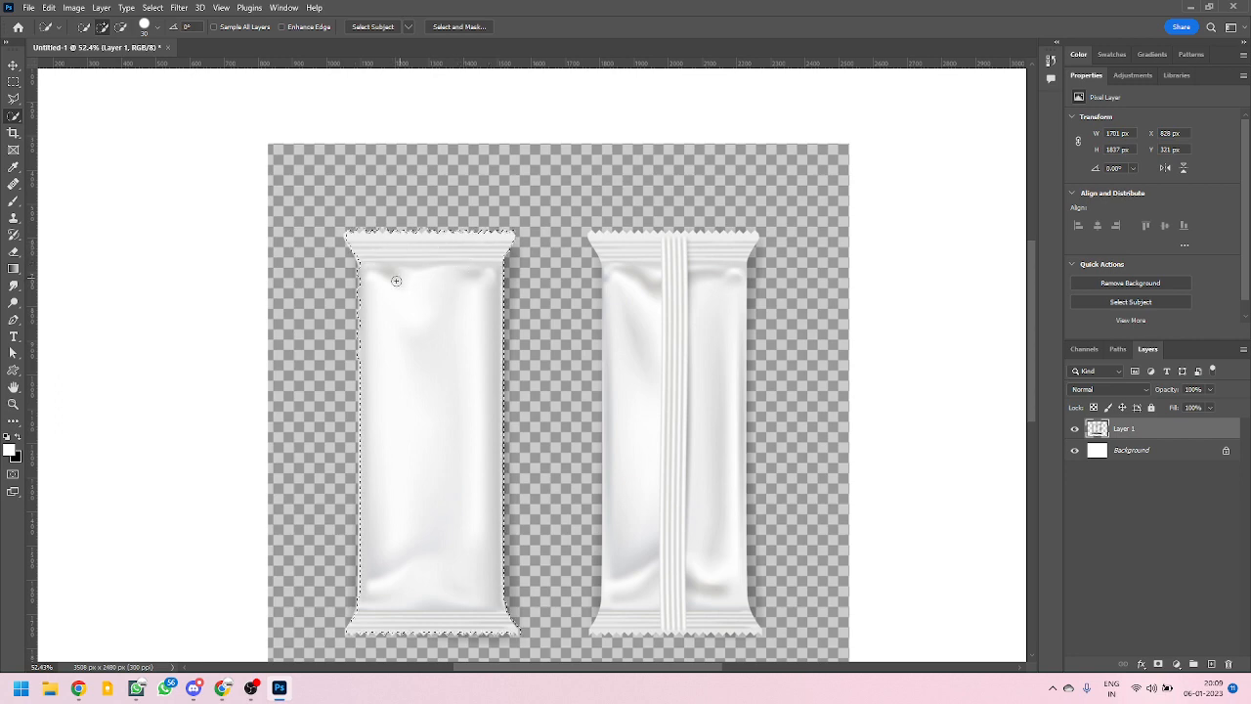
pyautogui.moveTo(393, 600); pyautogui.dragTo(390, 594)
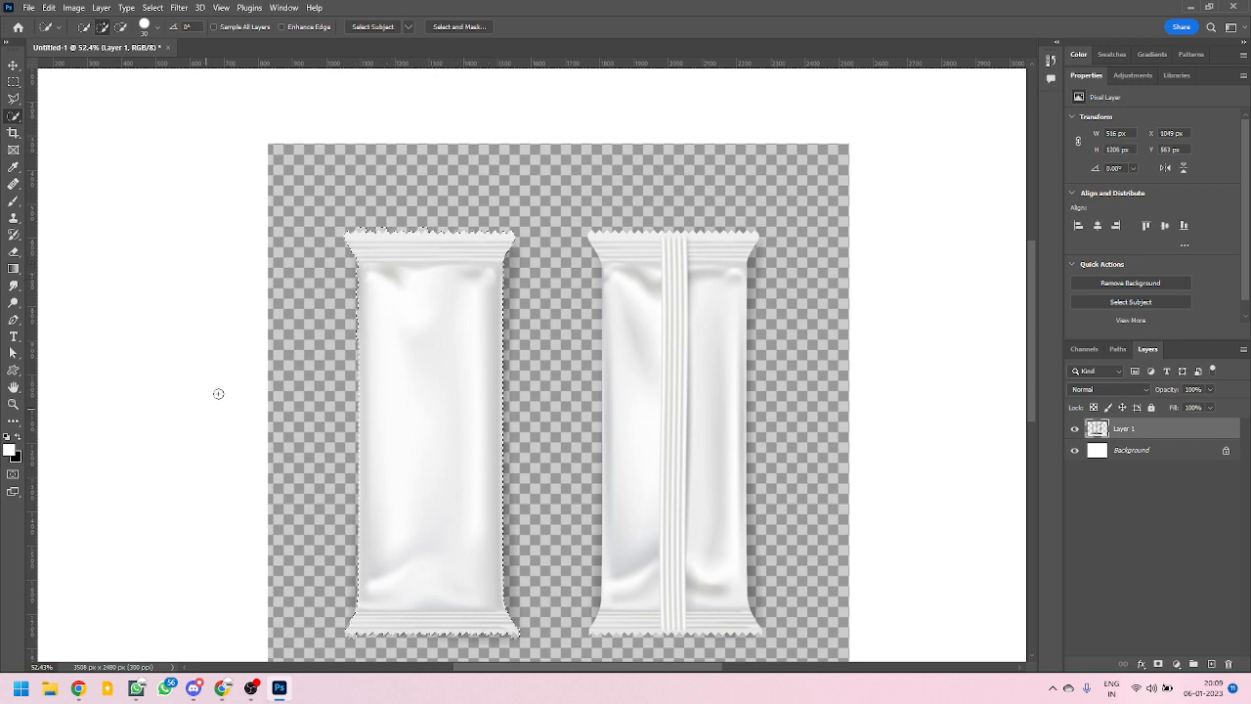
# Step: Subtract the stray background patches above the front wrapper's zigzag top crimp from the selection with a smaller Quick Selection brush
pyautogui.scroll(5, 218, 393)
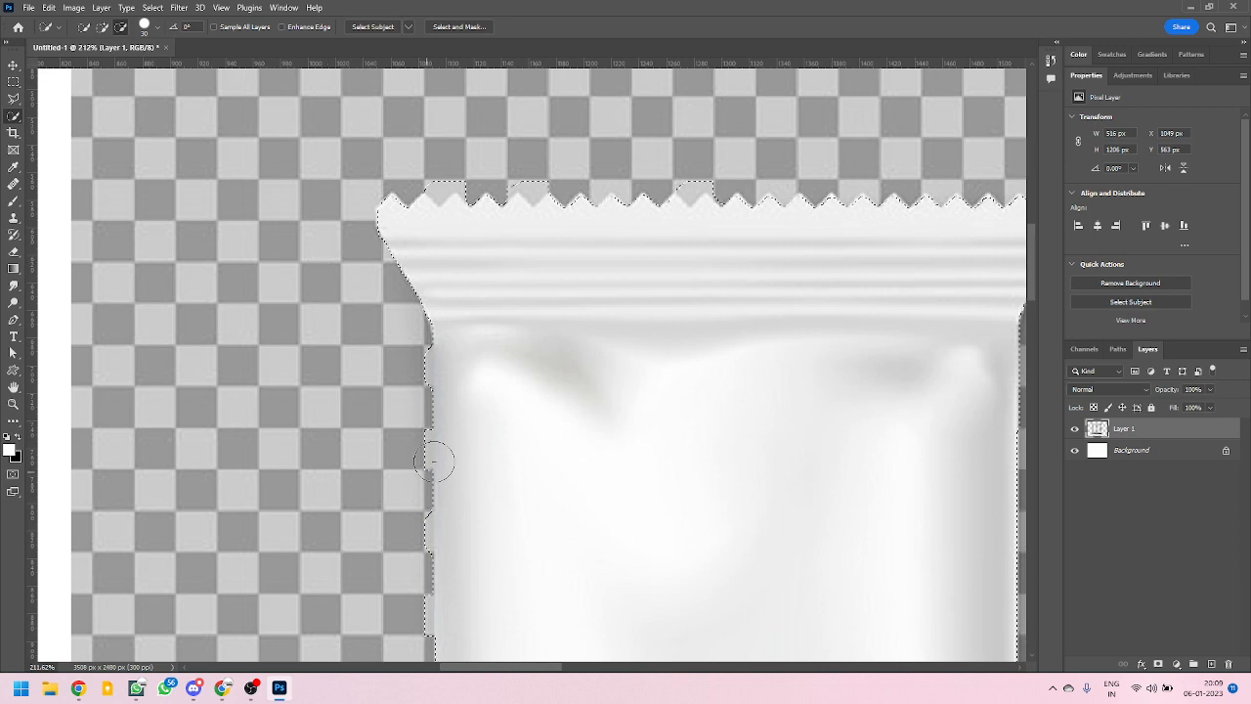
pyautogui.scroll(4, 434, 462)
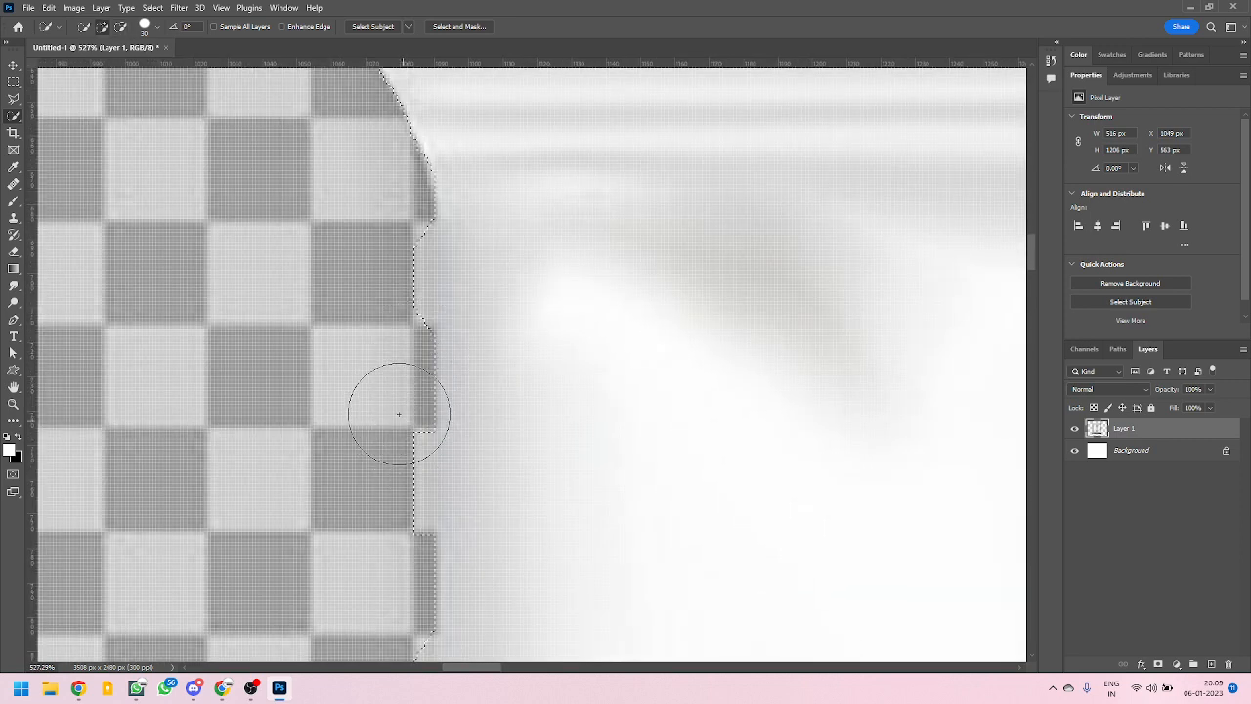
pyautogui.scroll(-5, 260, 276)
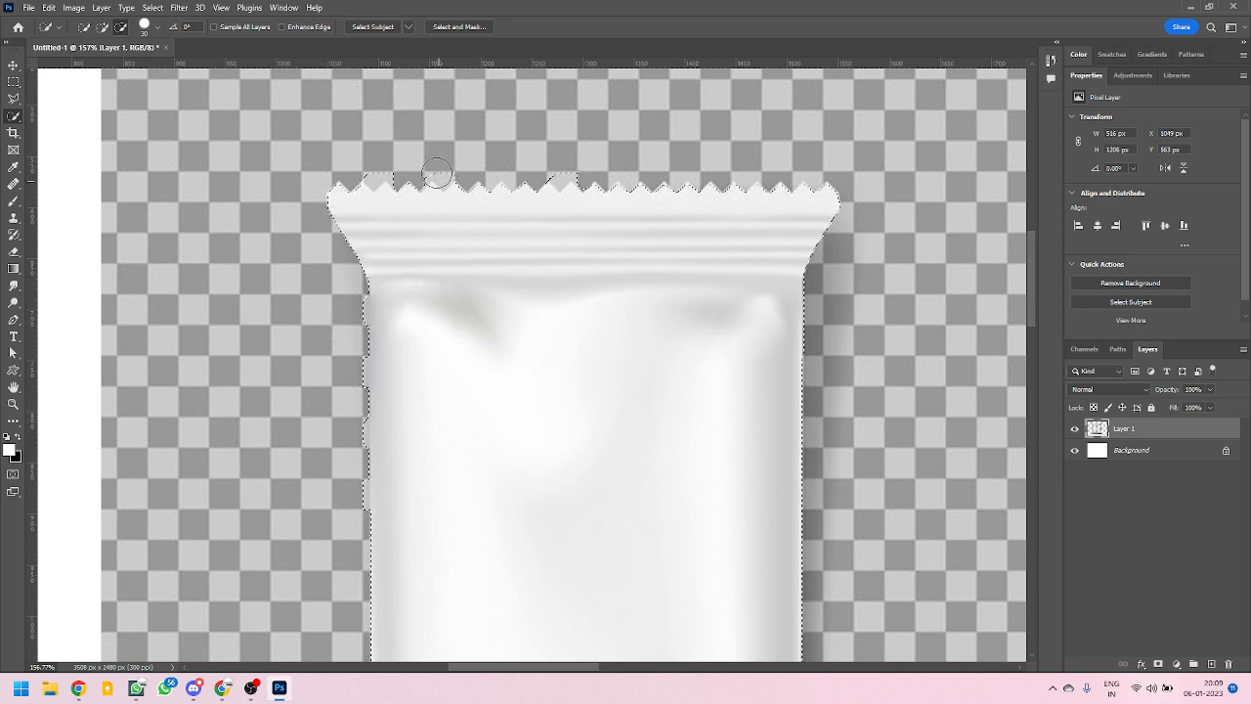
pyautogui.scroll(3, 430, 172)
pyautogui.scroll(4, 343, 172)
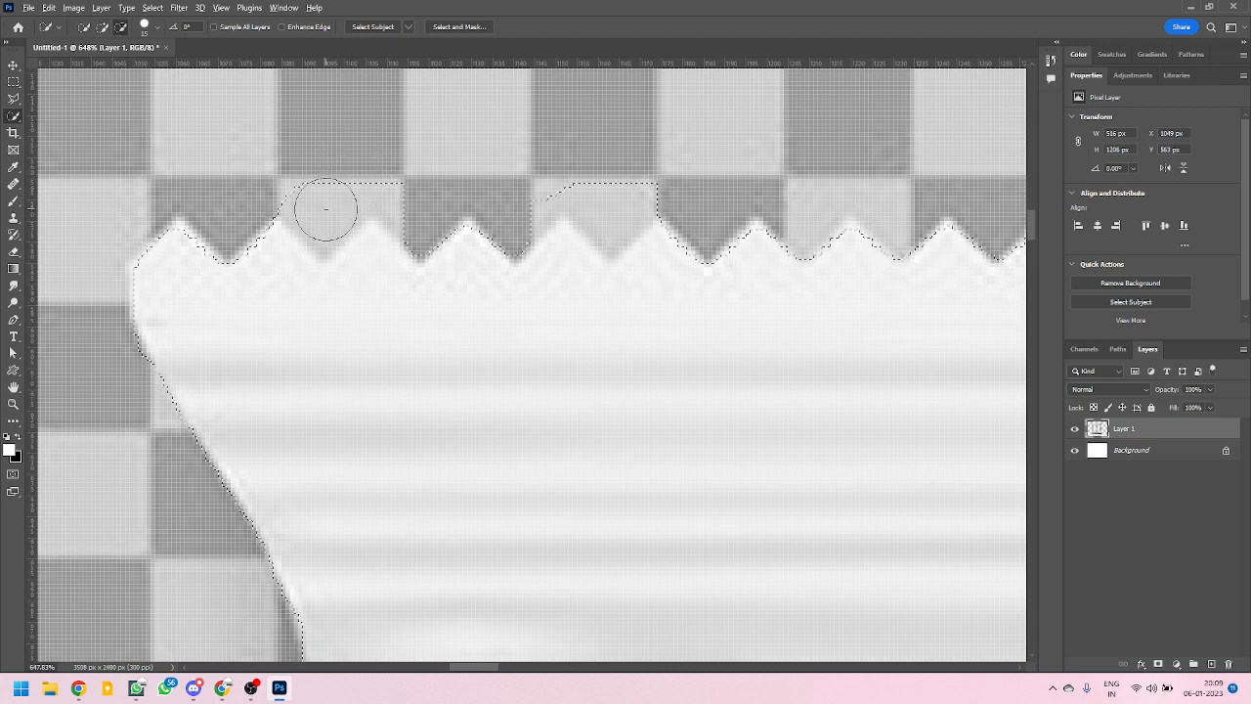
pyautogui.moveTo(327, 209)
pyautogui.mouseDown()
pyautogui.moveTo(342, 181)
pyautogui.moveTo(389, 191)
pyautogui.moveTo(403, 137)
pyautogui.moveTo(563, 178)
pyautogui.moveTo(530, 201)
pyautogui.moveTo(540, 163)
pyautogui.moveTo(581, 172)
pyautogui.moveTo(597, 194)
pyautogui.moveTo(823, 172)
pyautogui.mouseUp()
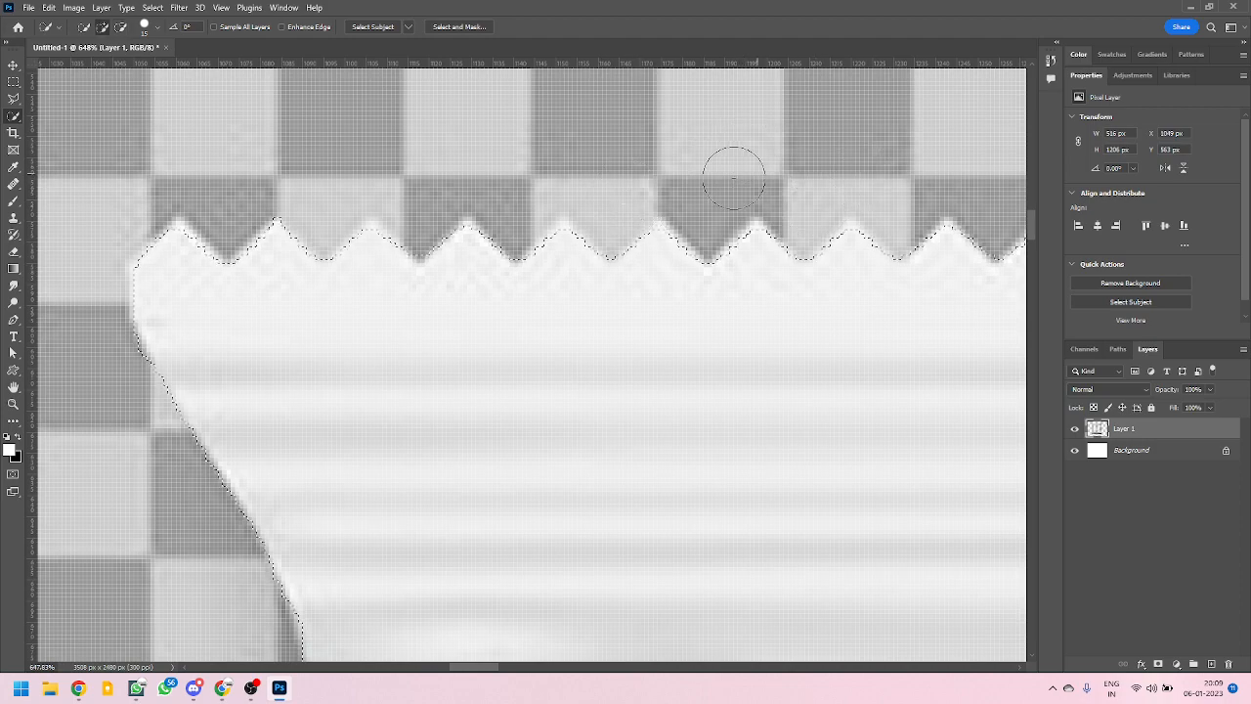
pyautogui.scroll(-3, 287, 293)
pyautogui.scroll(3, 608, 277)
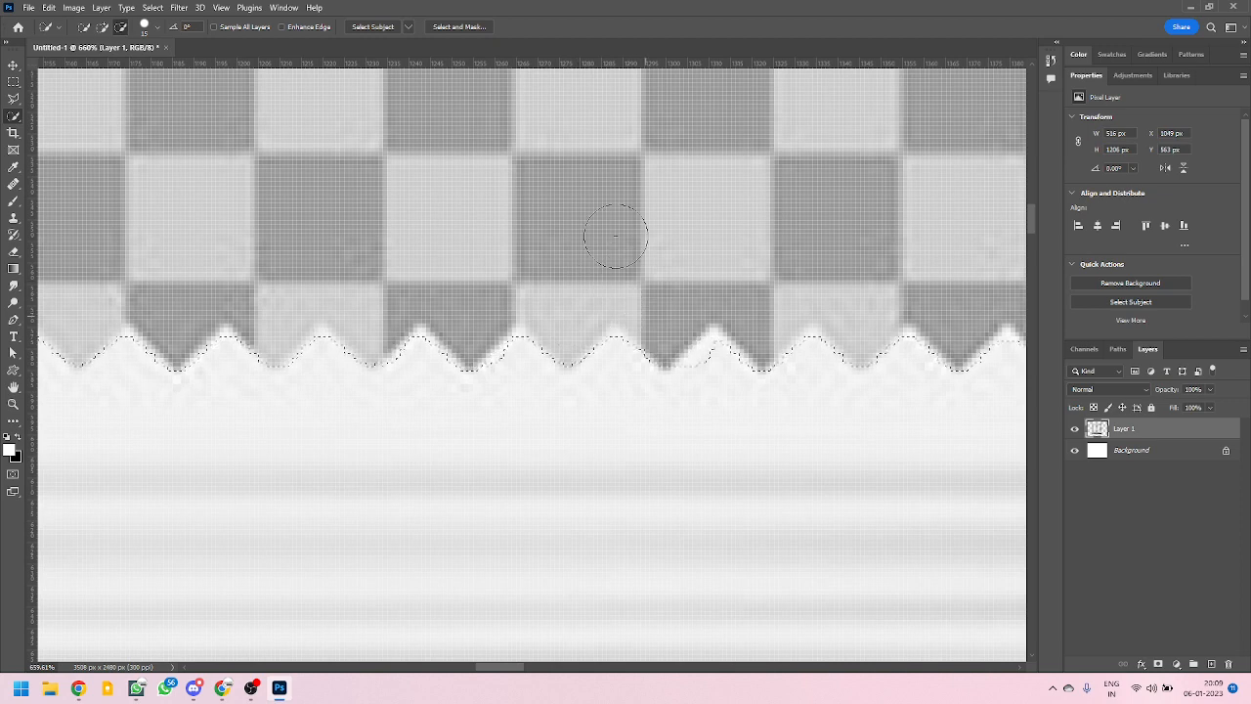
pyautogui.scroll(-3, 554, 262)
pyautogui.scroll(-2, 553, 262)
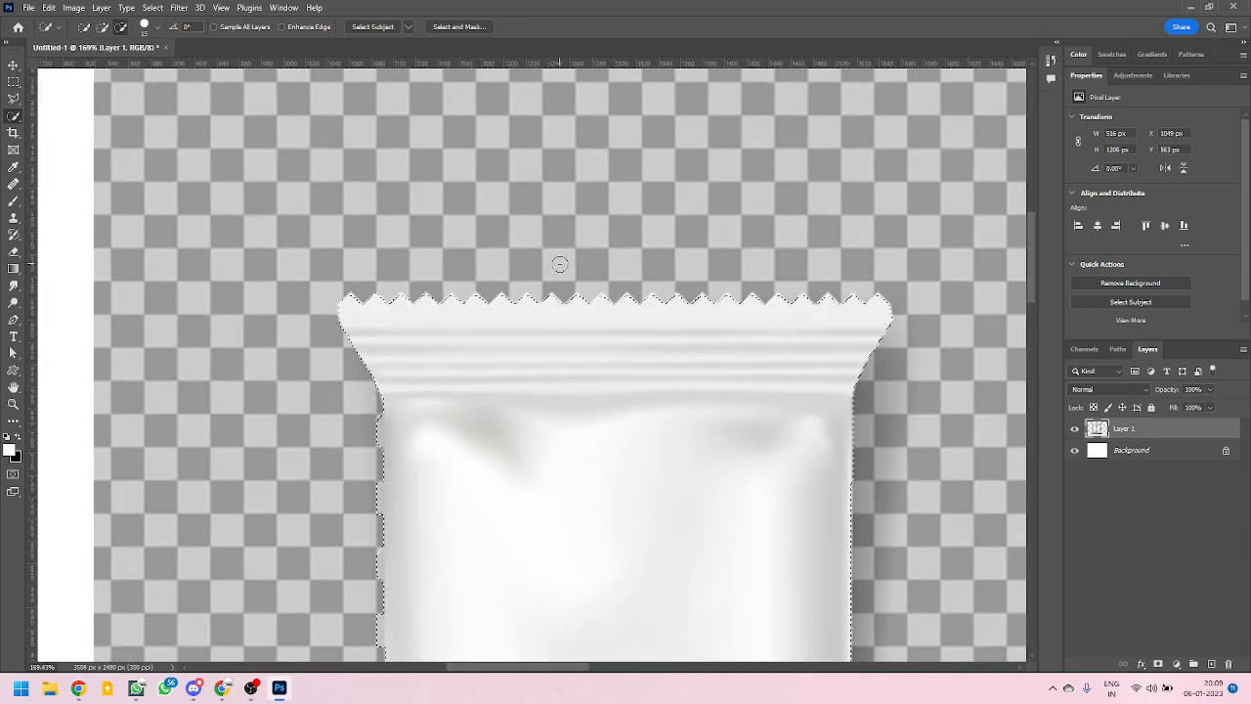
# Step: Subtract the checkered background bumps along the upper part of the front wrapper's left side from the selection
pyautogui.scroll(-1, 473, 266)
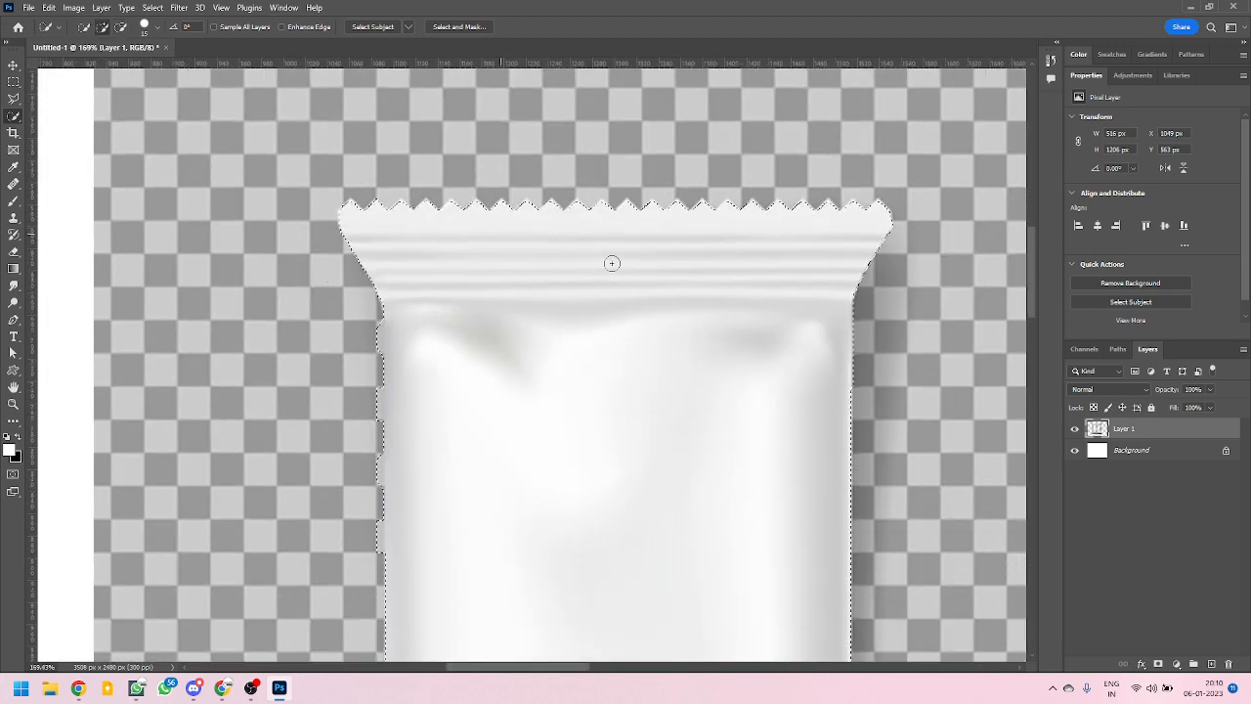
pyautogui.scroll(-3, 577, 255)
pyautogui.scroll(3, 394, 350)
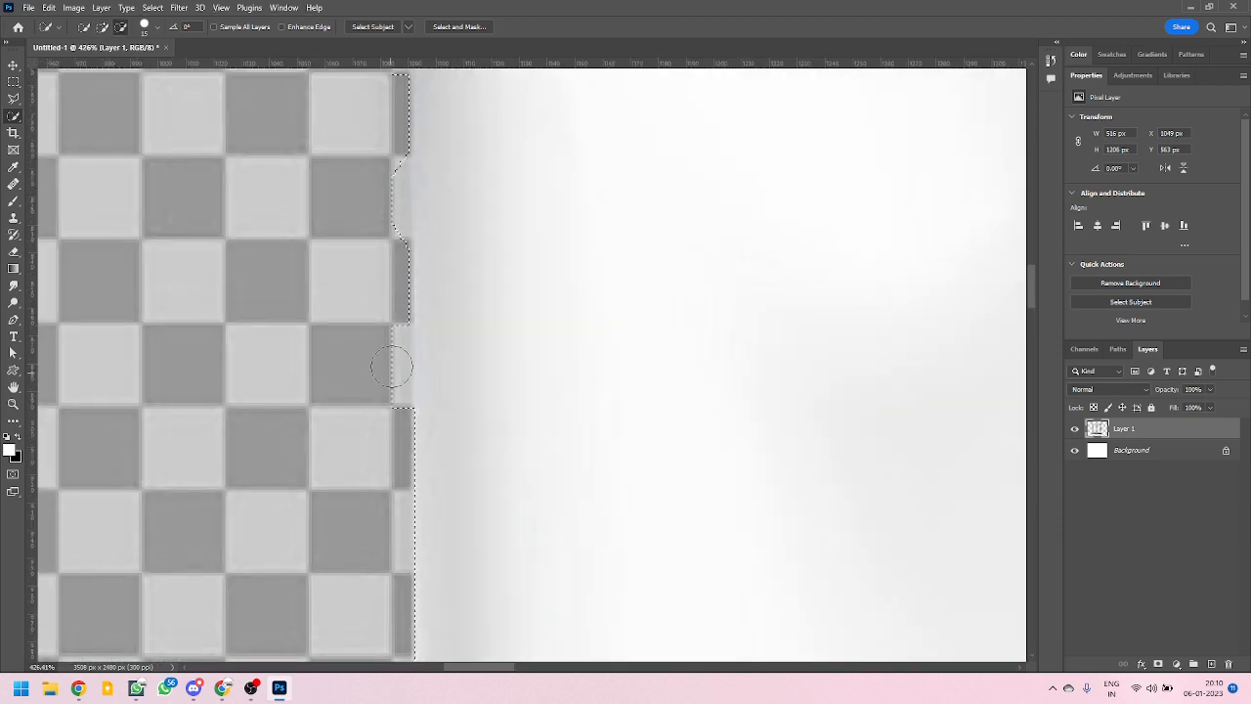
pyautogui.click(392, 367)
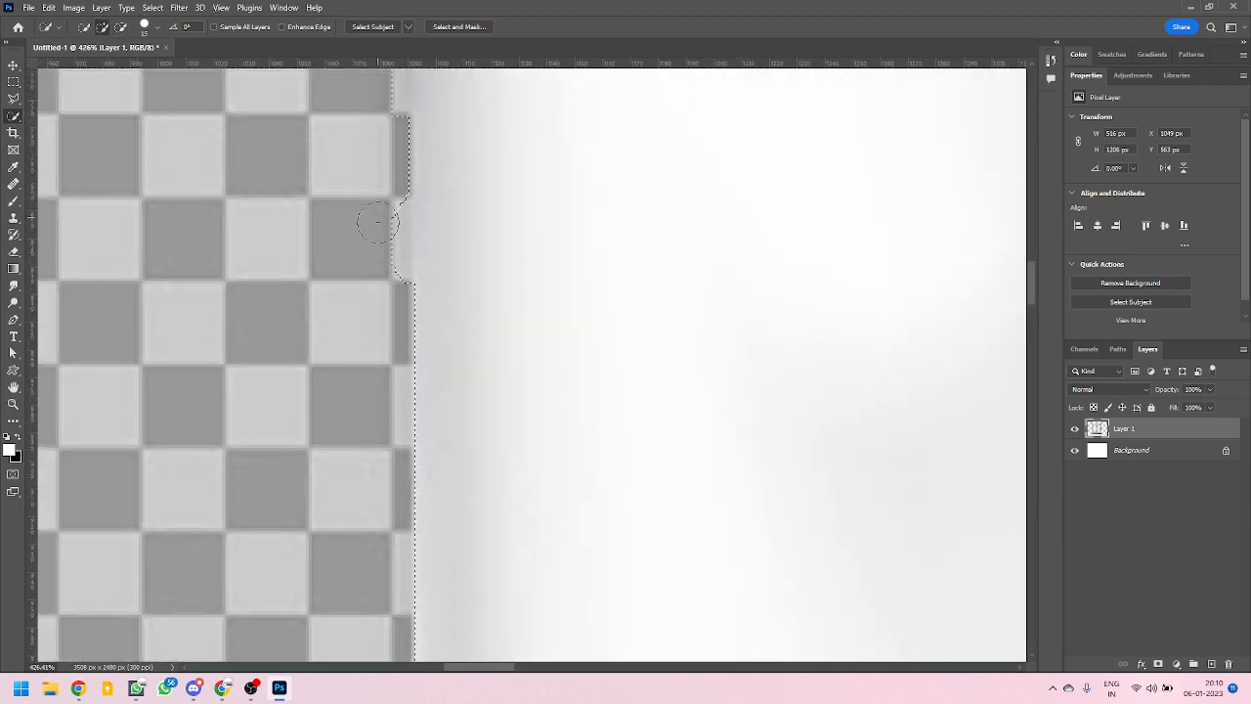
pyautogui.click(363, 319)
pyautogui.scroll(-1, 363, 319)
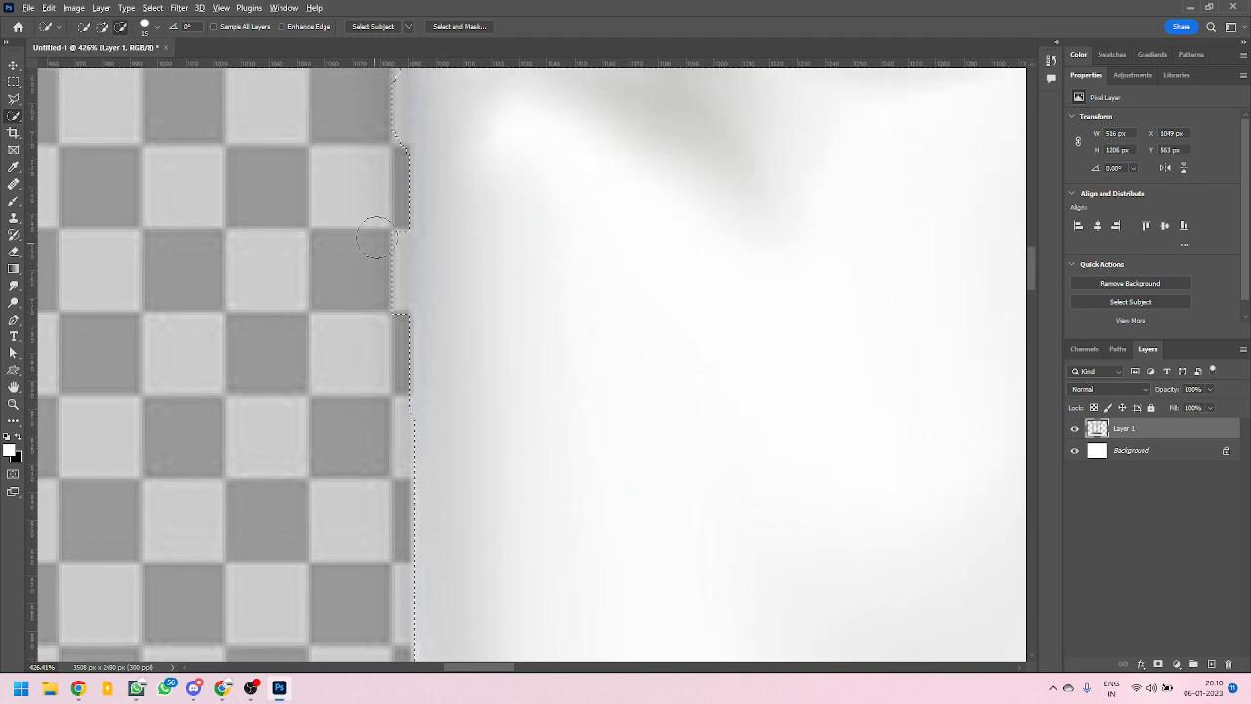
pyautogui.scroll(-2, 367, 320)
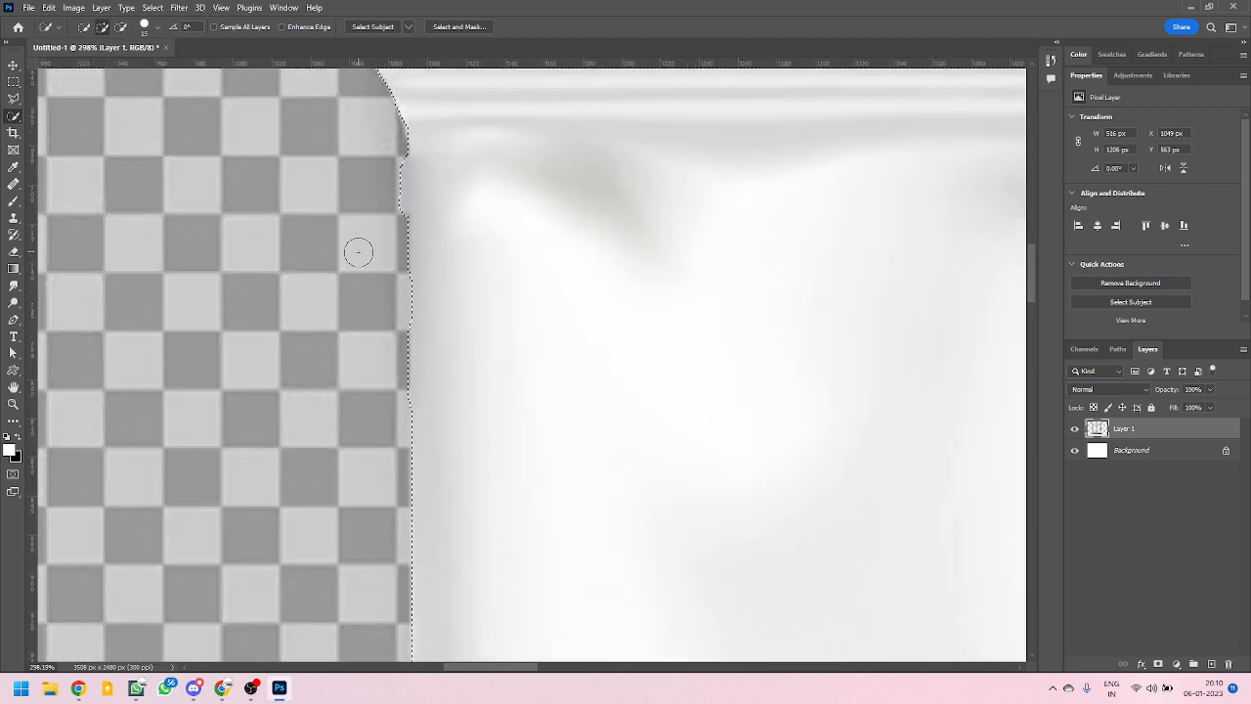
pyautogui.scroll(-4, 358, 245)
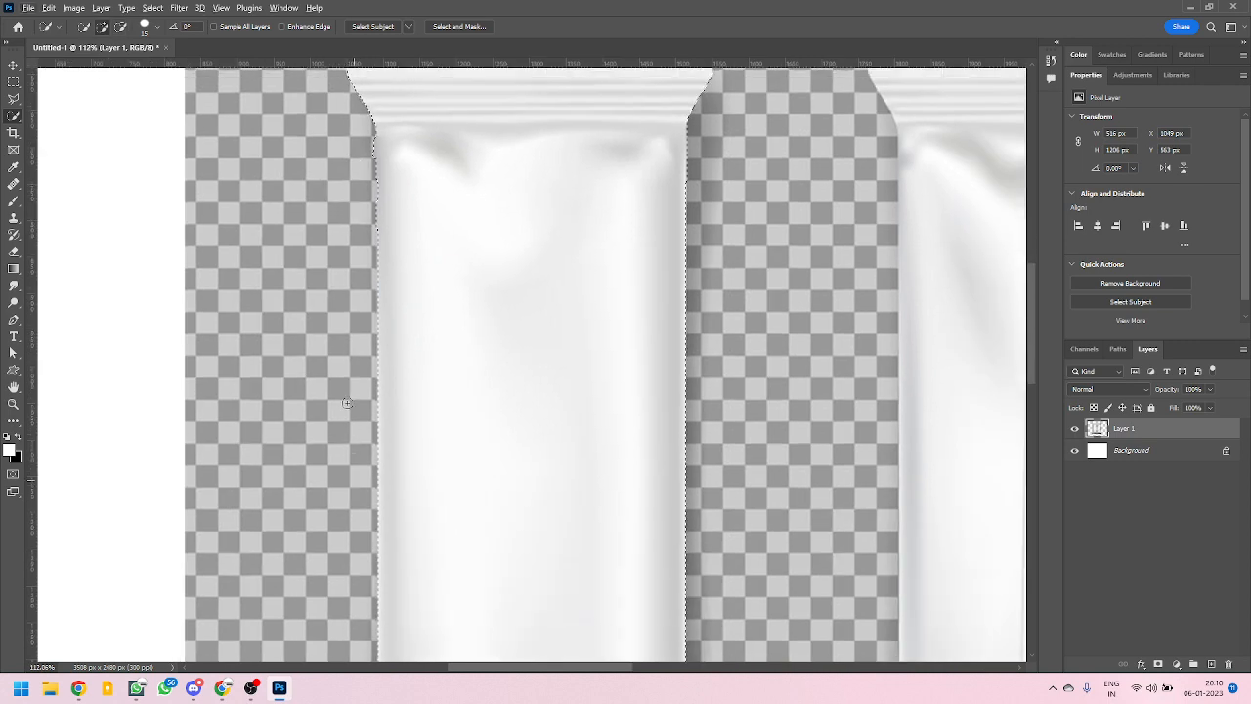
# Step: Subtract the stray background patch under the zigzag edge at the front wrapper's lower-left corner from the selection
pyautogui.scroll(-1, 354, 371)
pyautogui.scroll(3, 363, 502)
pyautogui.scroll(-1, 372, 513)
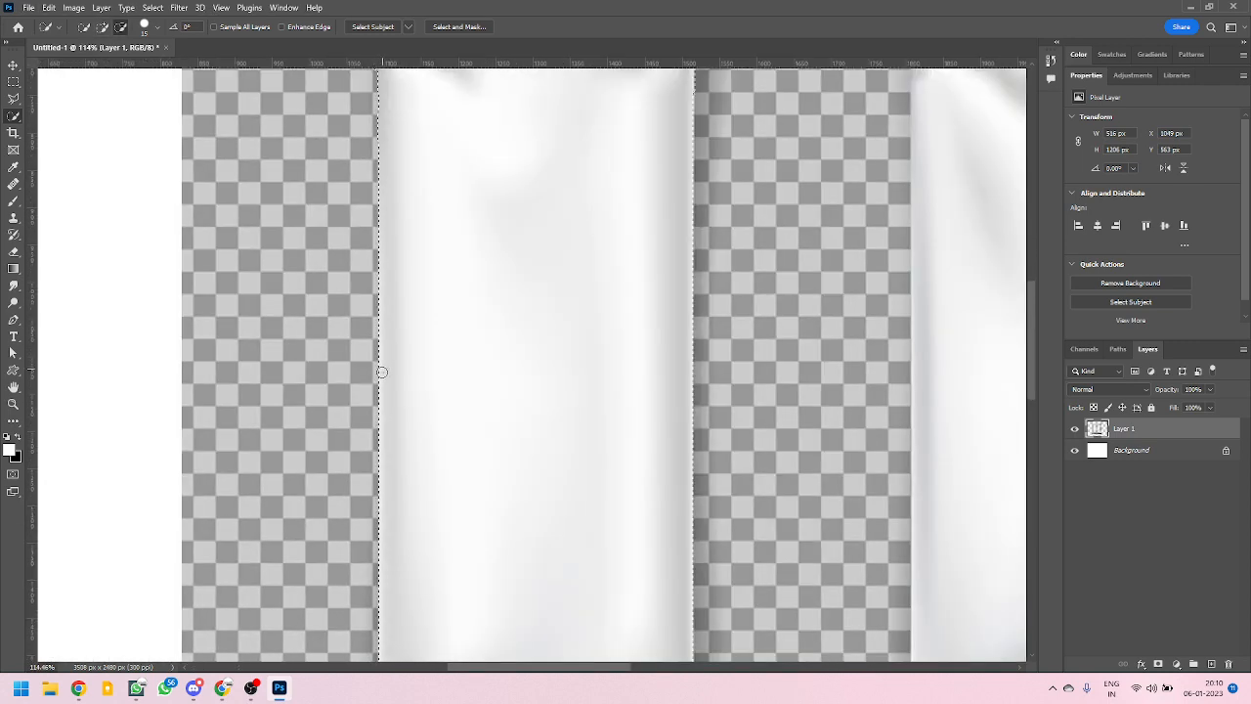
pyautogui.scroll(-3, 382, 377)
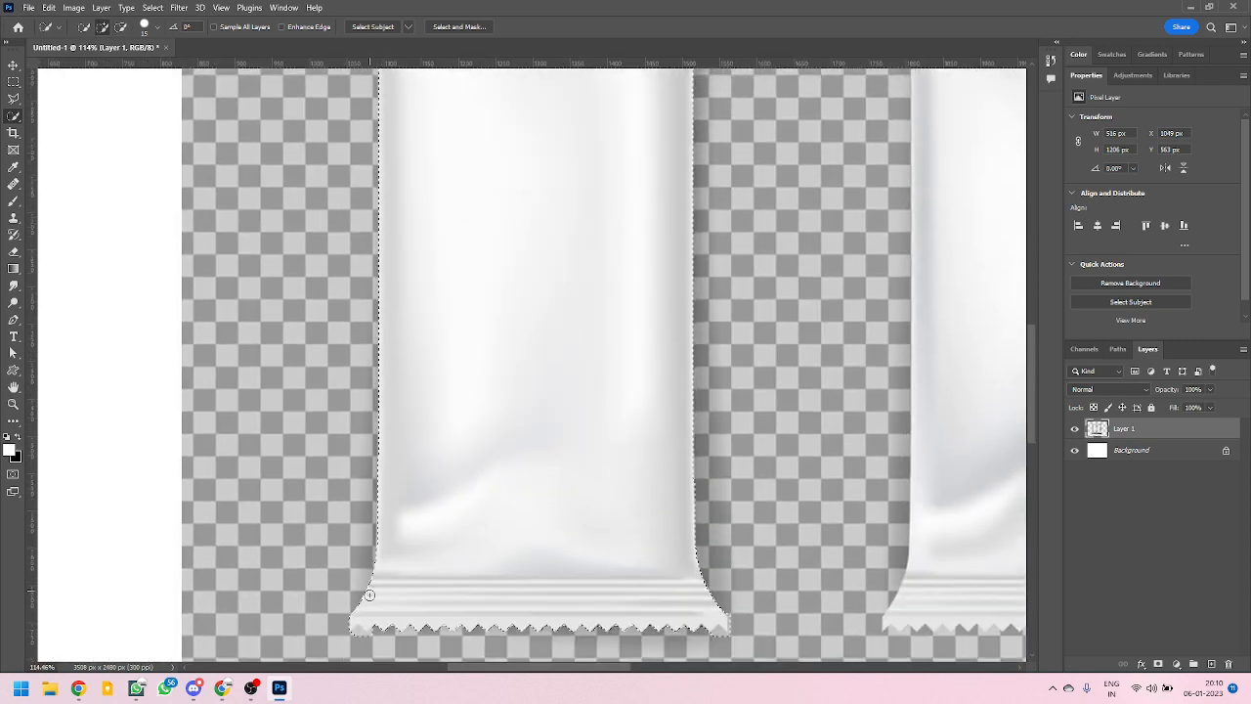
pyautogui.scroll(8, 370, 594)
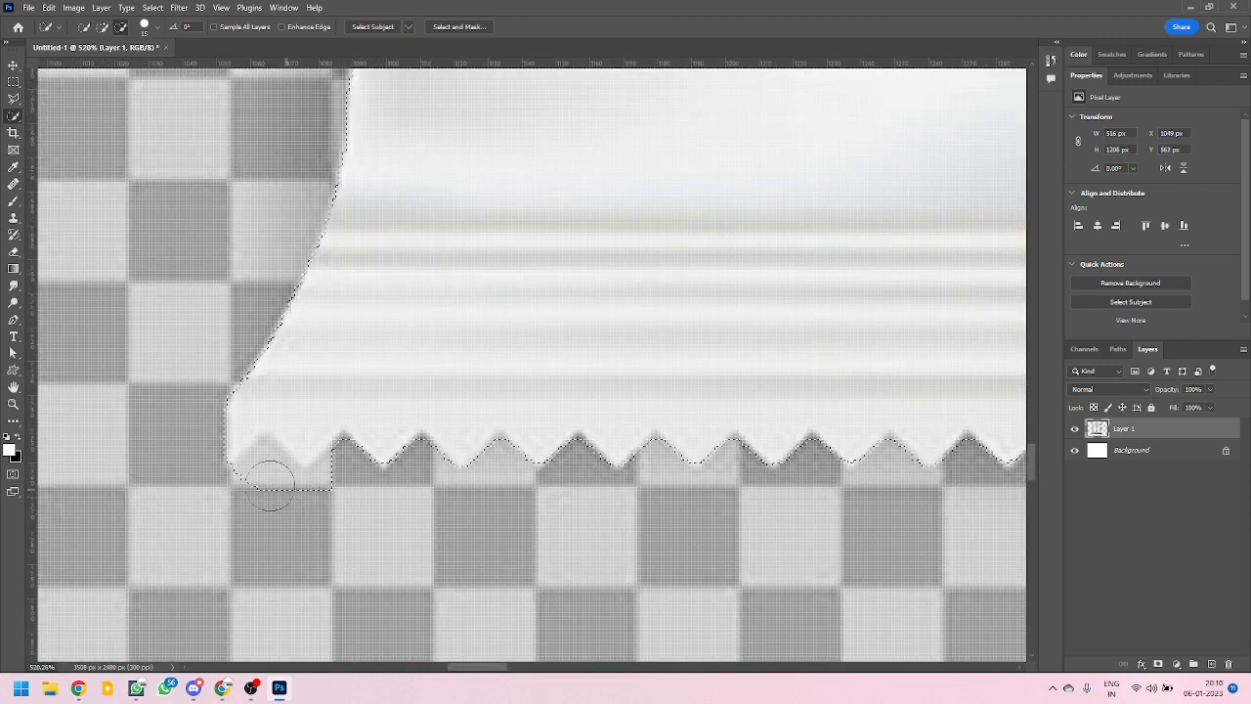
pyautogui.click(270, 484)
pyautogui.scroll(-8, 494, 504)
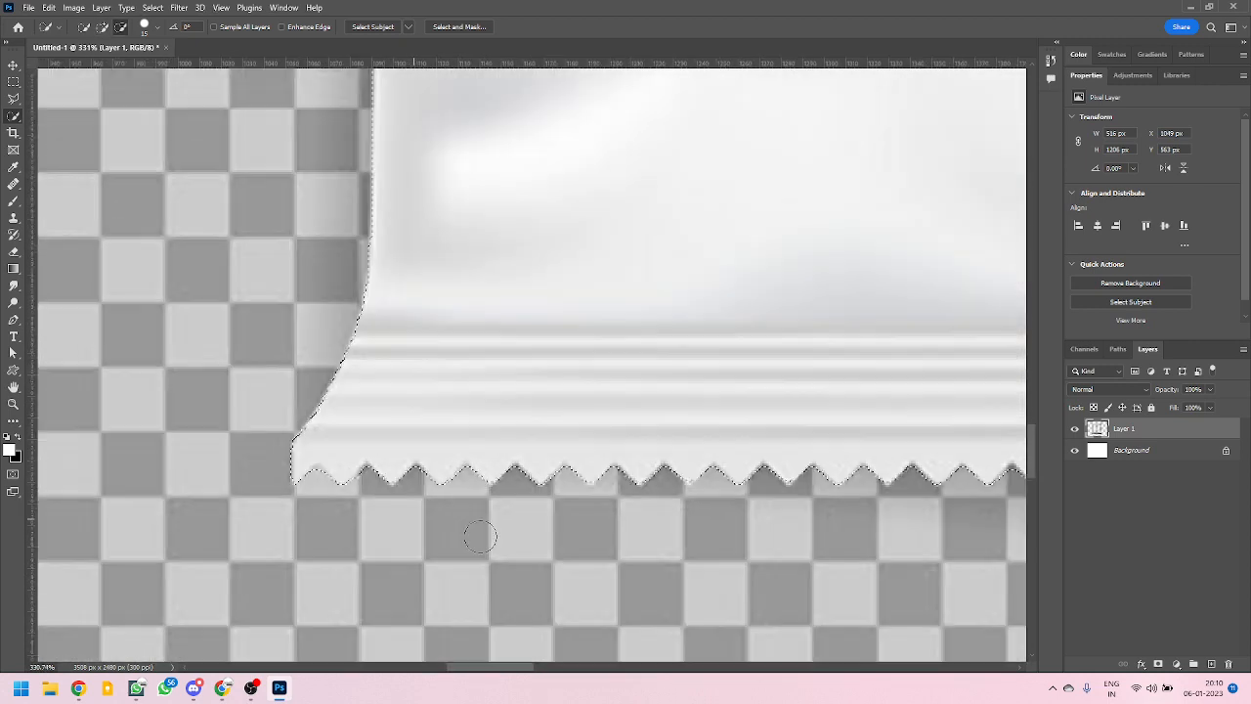
# Step: Subtract the excess background around the front wrapper's lower-right corner from the selection
pyautogui.scroll(8, 984, 522)
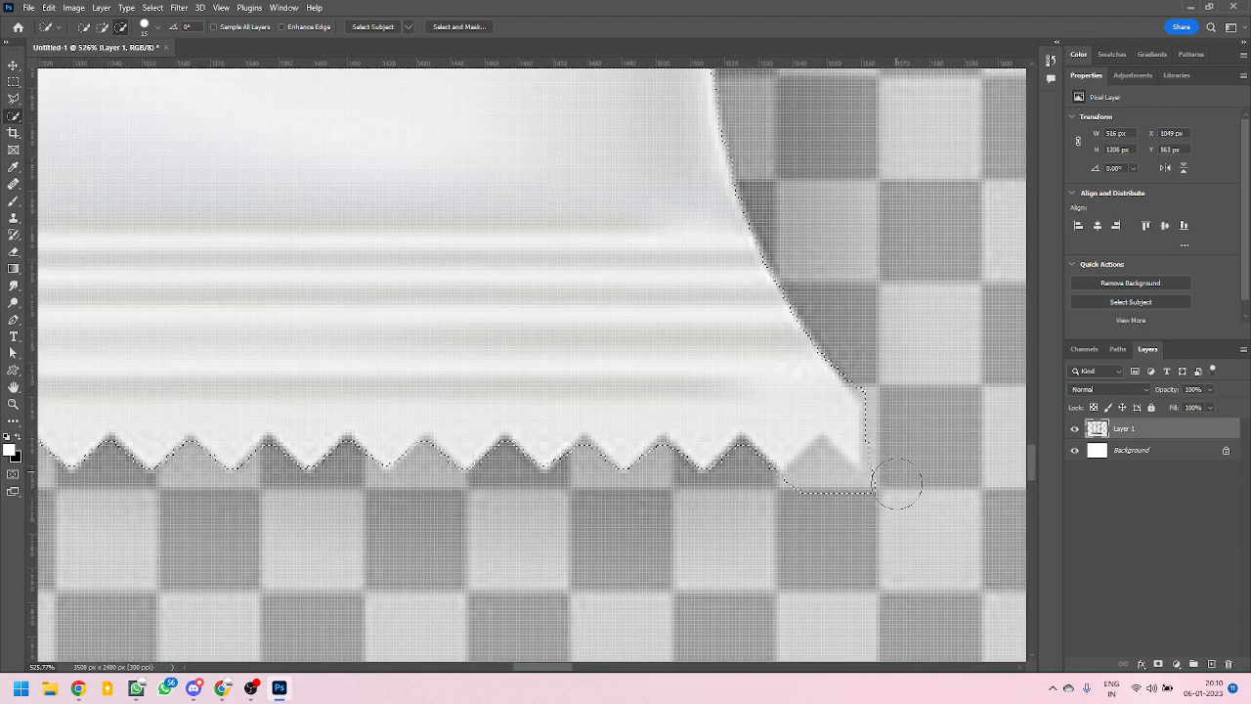
pyautogui.moveTo(898, 483); pyautogui.dragTo(868, 501)
pyautogui.scroll(-3, 880, 449)
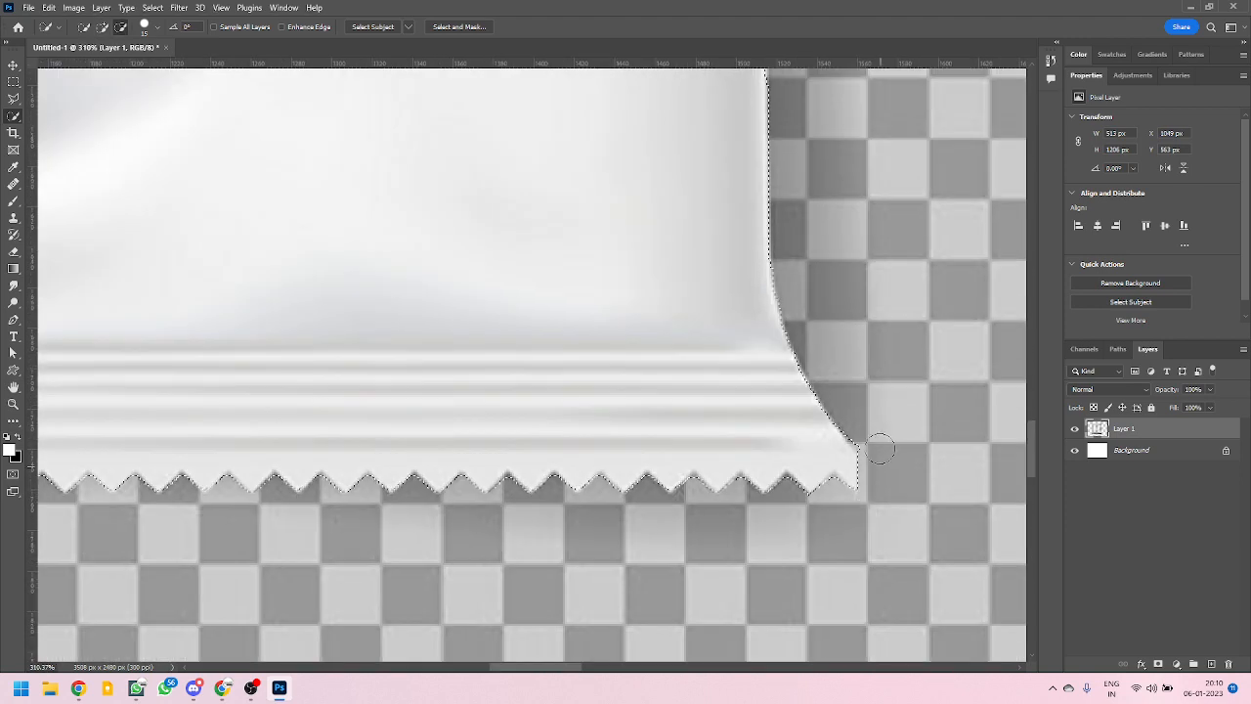
pyautogui.keyDown('alt'); pyautogui.click(872, 443); pyautogui.keyUp('alt')
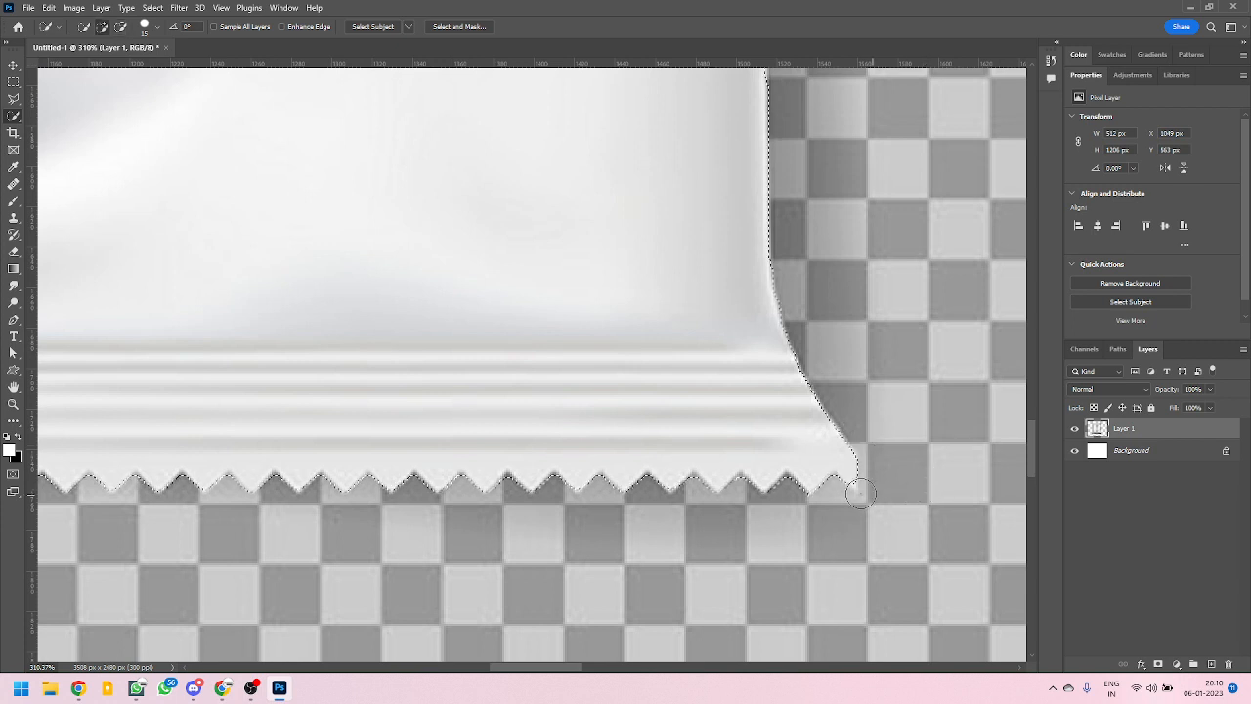
# Step: Reduce the brush size and refine the selection at the tip of the lower-right corner, adding lost wrapper and subtracting background
pyautogui.press('[')
pyautogui.keyDown('alt'); pyautogui.click(850, 485); pyautogui.keyUp('alt')
pyautogui.keyDown('alt'); pyautogui.click(848, 470); pyautogui.keyUp('alt')
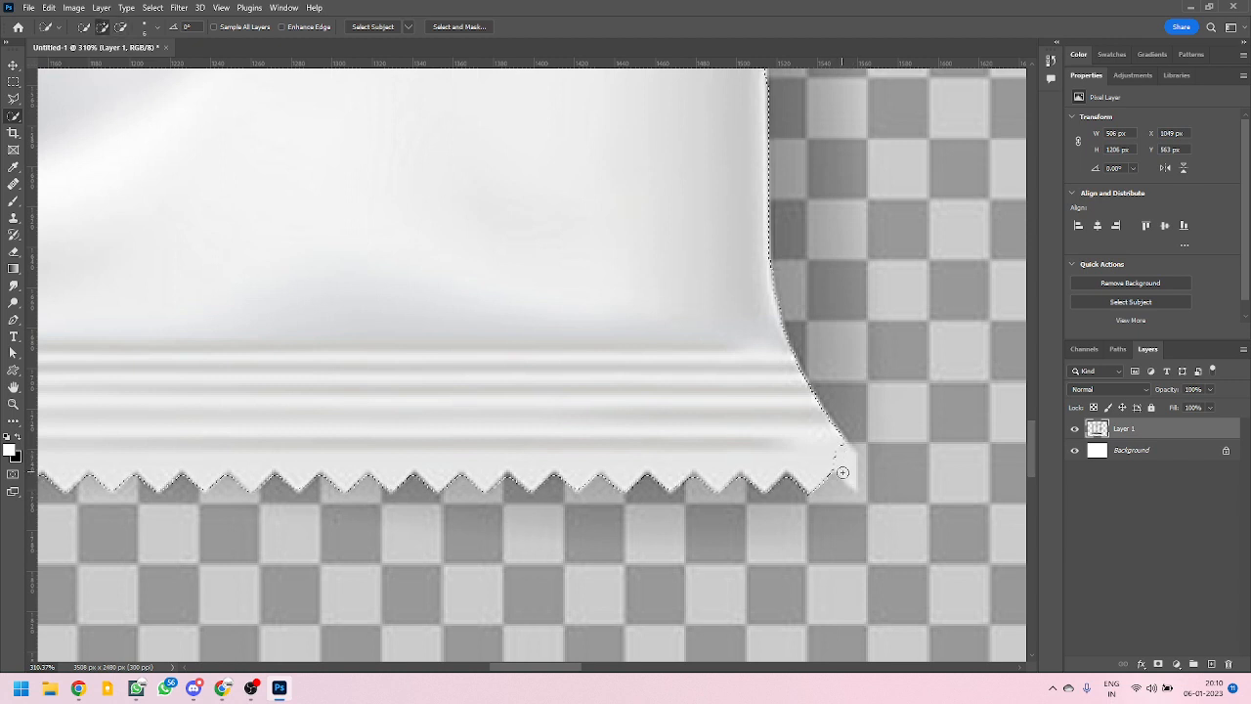
pyautogui.moveTo(844, 458); pyautogui.dragTo(852, 480)
pyautogui.keyDown('alt'); pyautogui.click(863, 469); pyautogui.keyUp('alt')
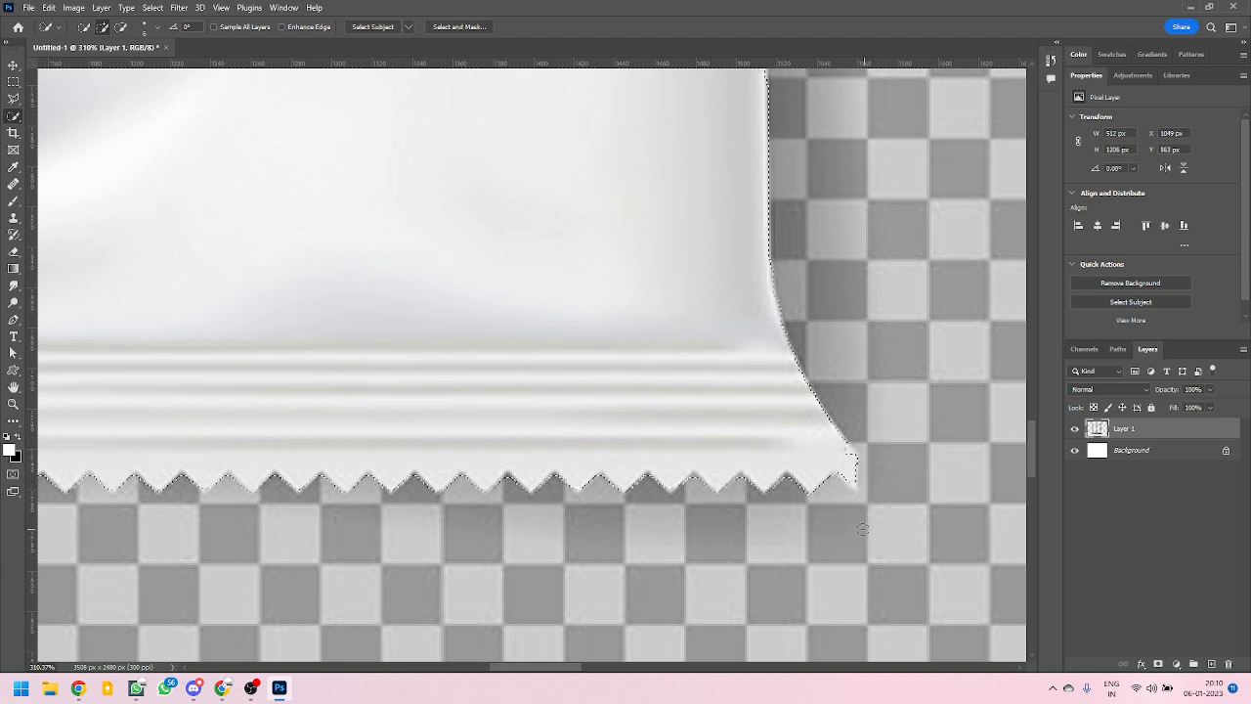
# Step: Check the selection edges, copy the selected front wrapper to a new layer and hide Layer 1
pyautogui.scroll(-5, 864, 528)
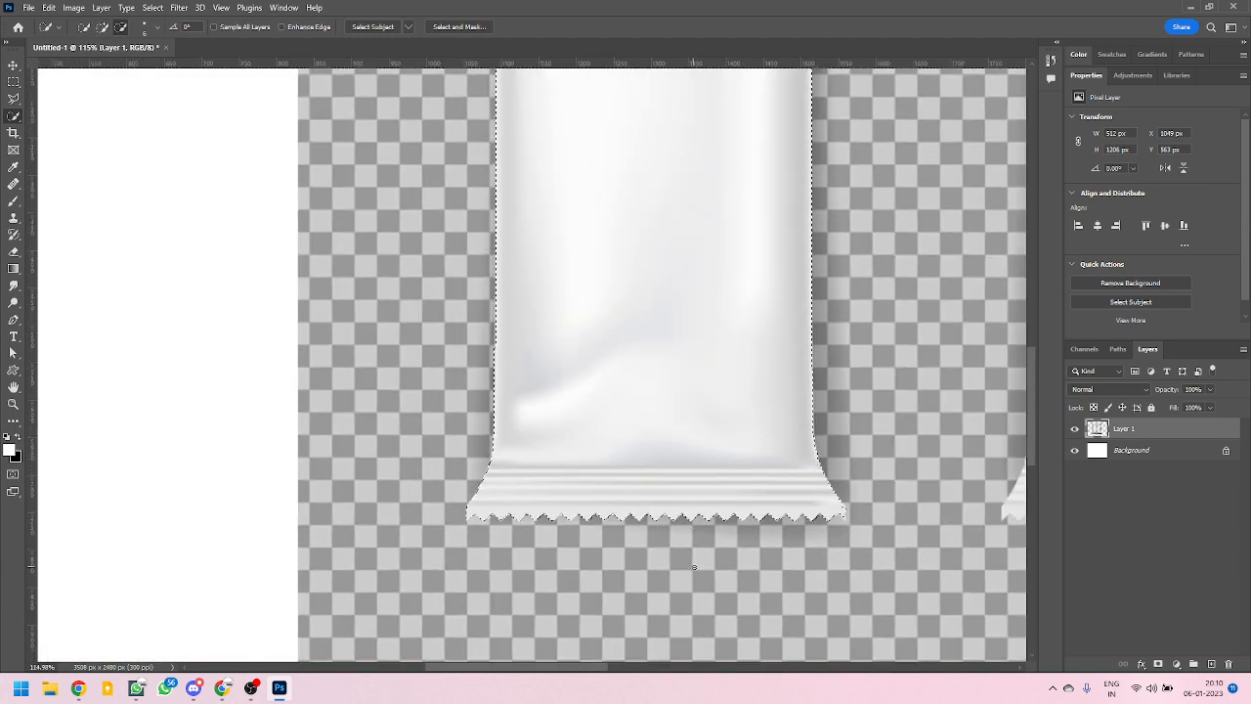
pyautogui.scroll(-4, 571, 555)
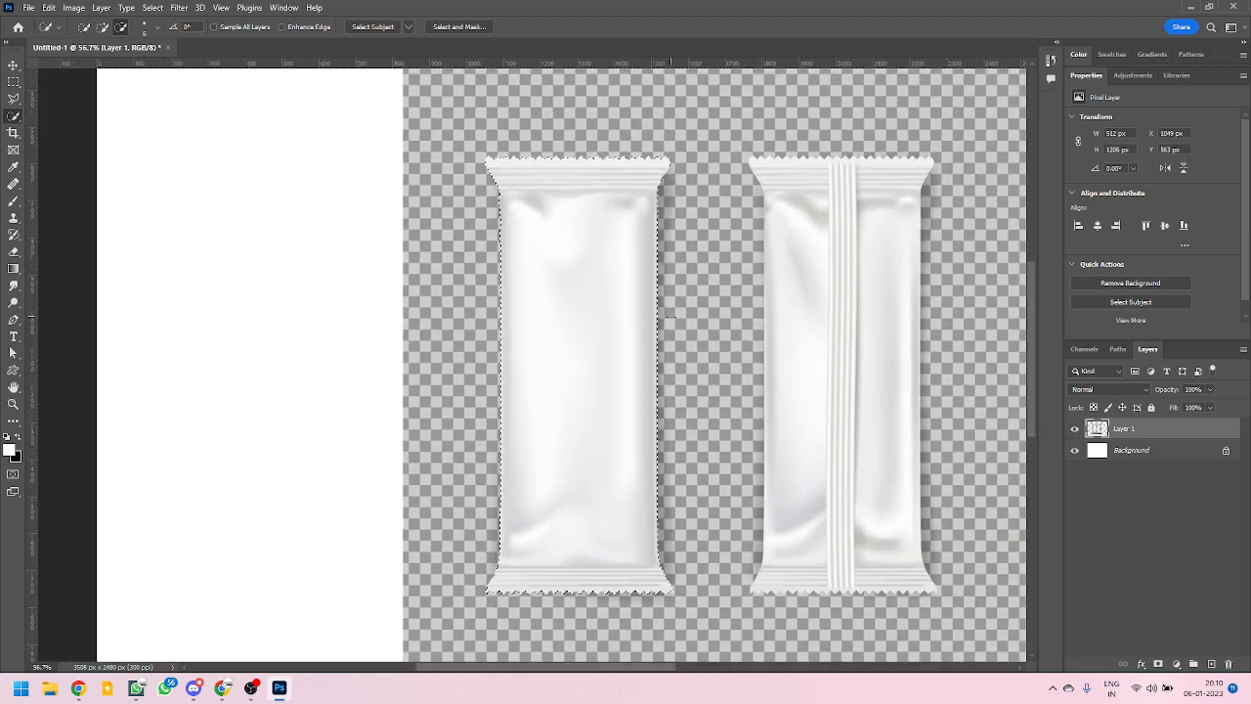
pyautogui.scroll(4, 496, 199)
pyautogui.scroll(1, 500, 200)
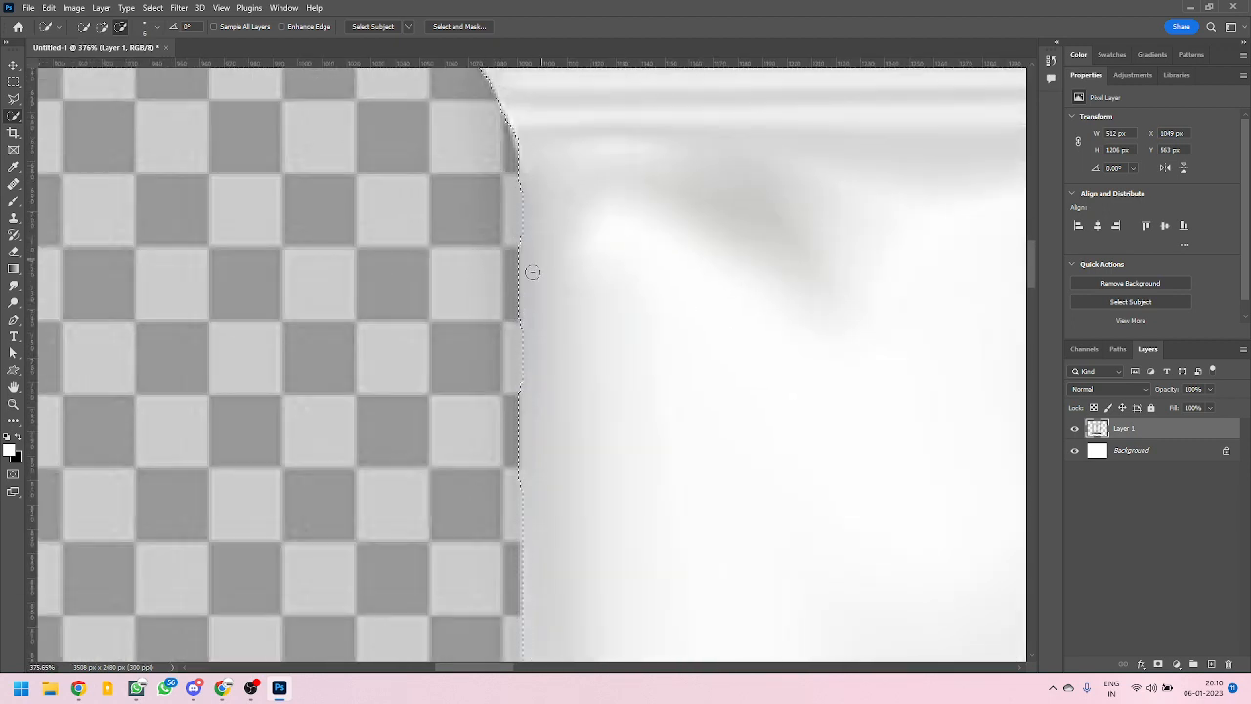
pyautogui.scroll(-10, 478, 341)
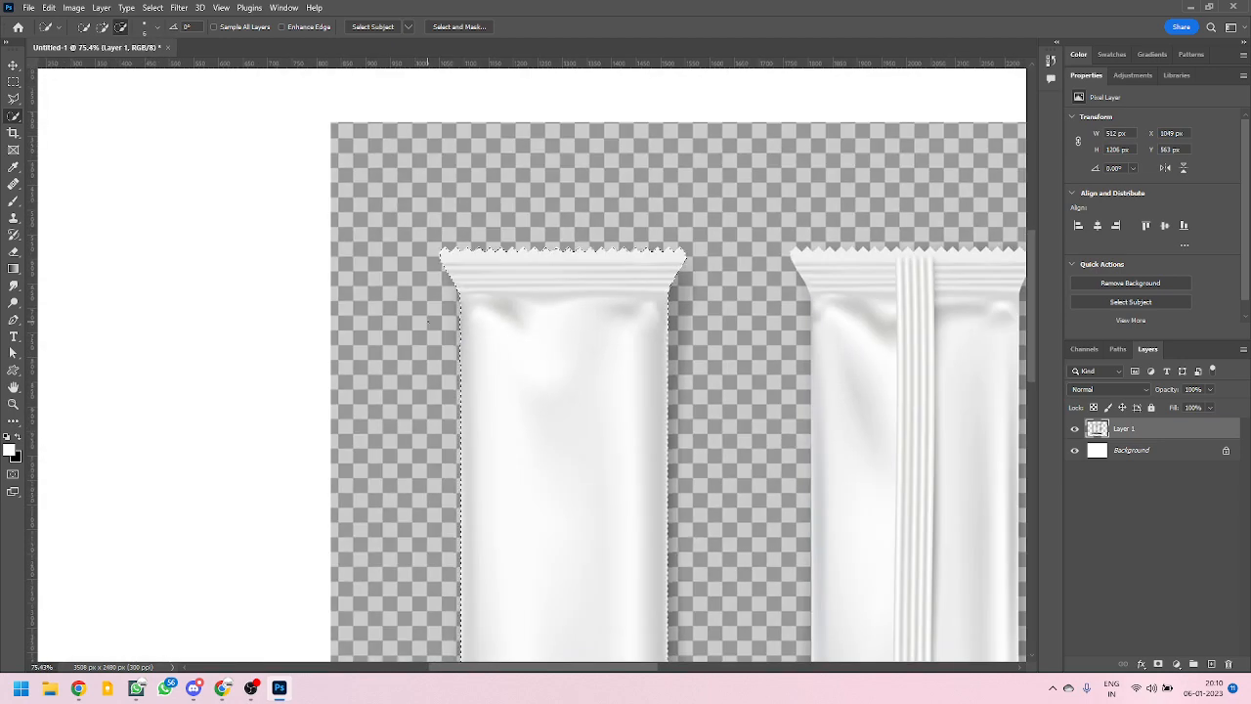
pyautogui.hotkey('ctrl', 'j')
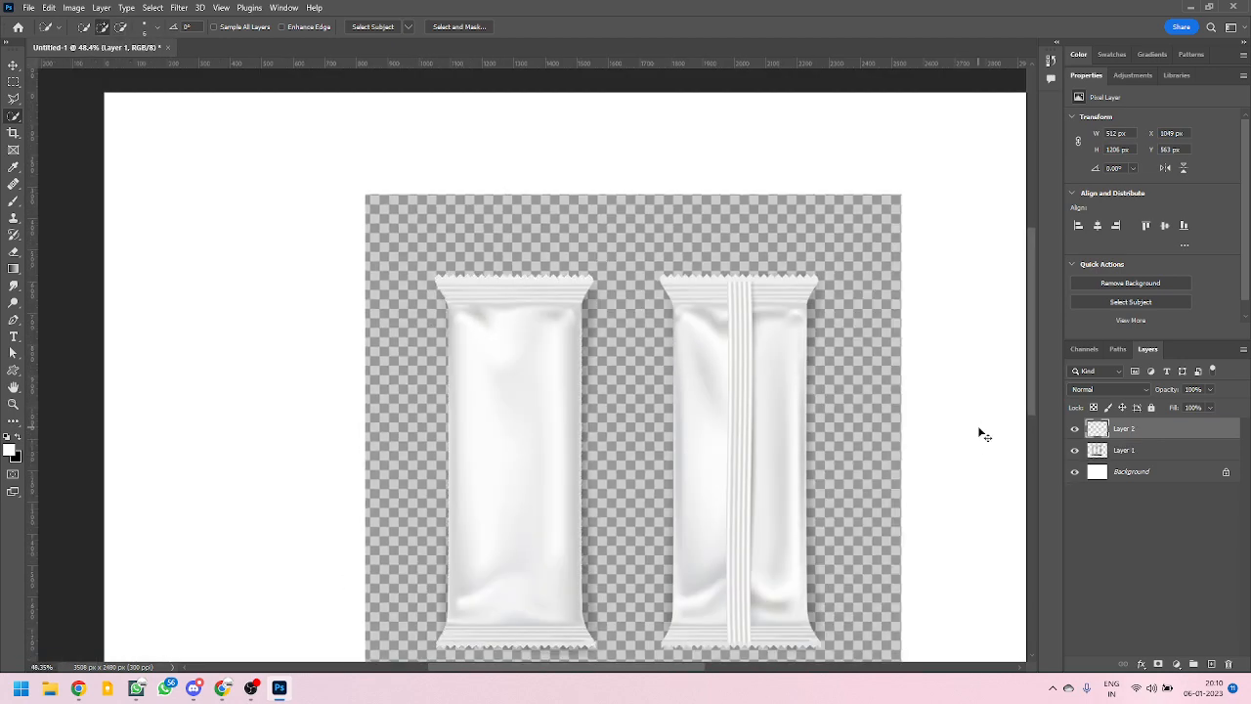
pyautogui.click(1075, 450)
# Step: Start a white-filled Pen tool shape at the wrapper's upper-left corner and trace its left side down to the bottom crimp
pyautogui.scroll(5, 513, 350)
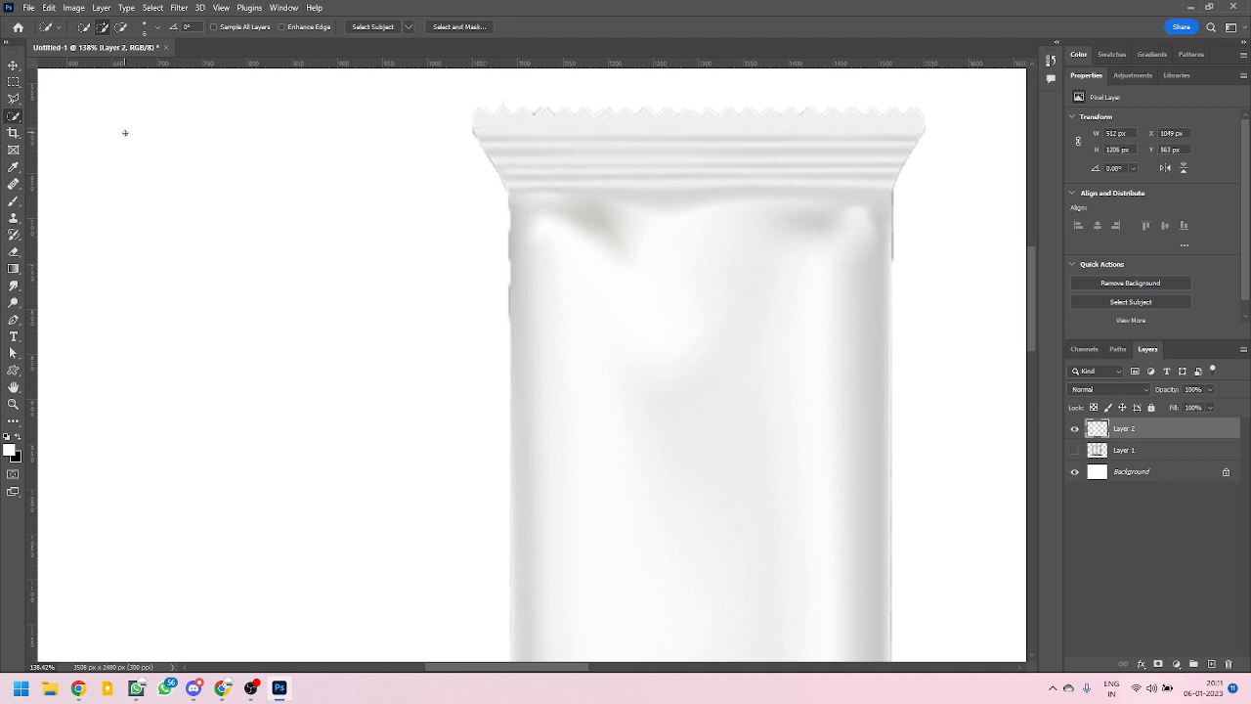
pyautogui.press('p')
pyautogui.click(476, 105)
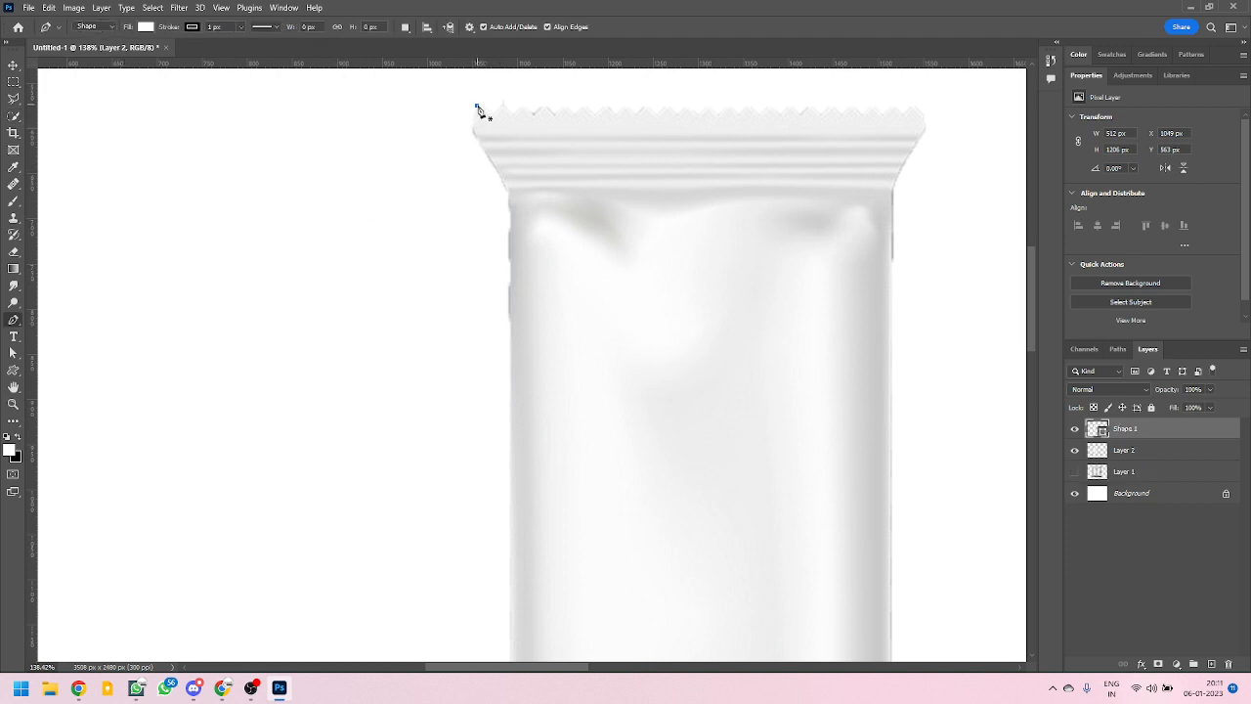
pyautogui.moveTo(480, 141); pyautogui.dragTo(495, 166)
pyautogui.moveTo(511, 246); pyautogui.dragTo(505, 333)
pyautogui.scroll(-5, 498, 421)
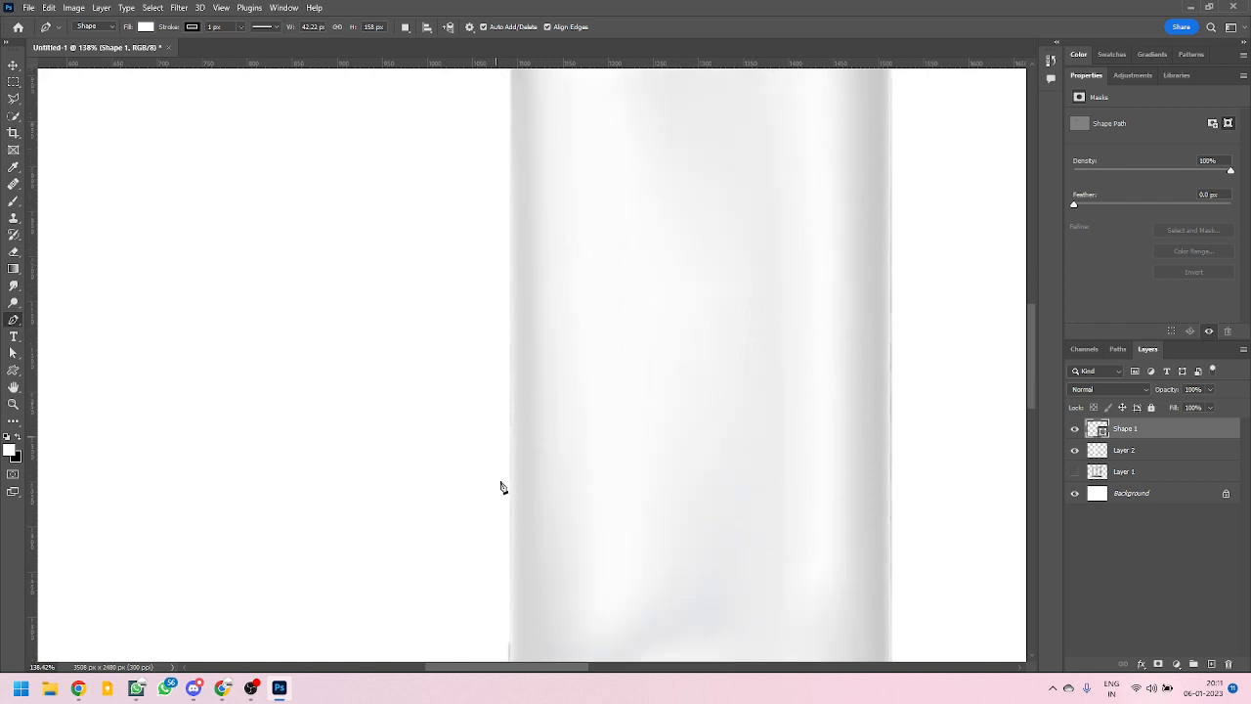
pyautogui.scroll(-3, 503, 499)
pyautogui.click(507, 605)
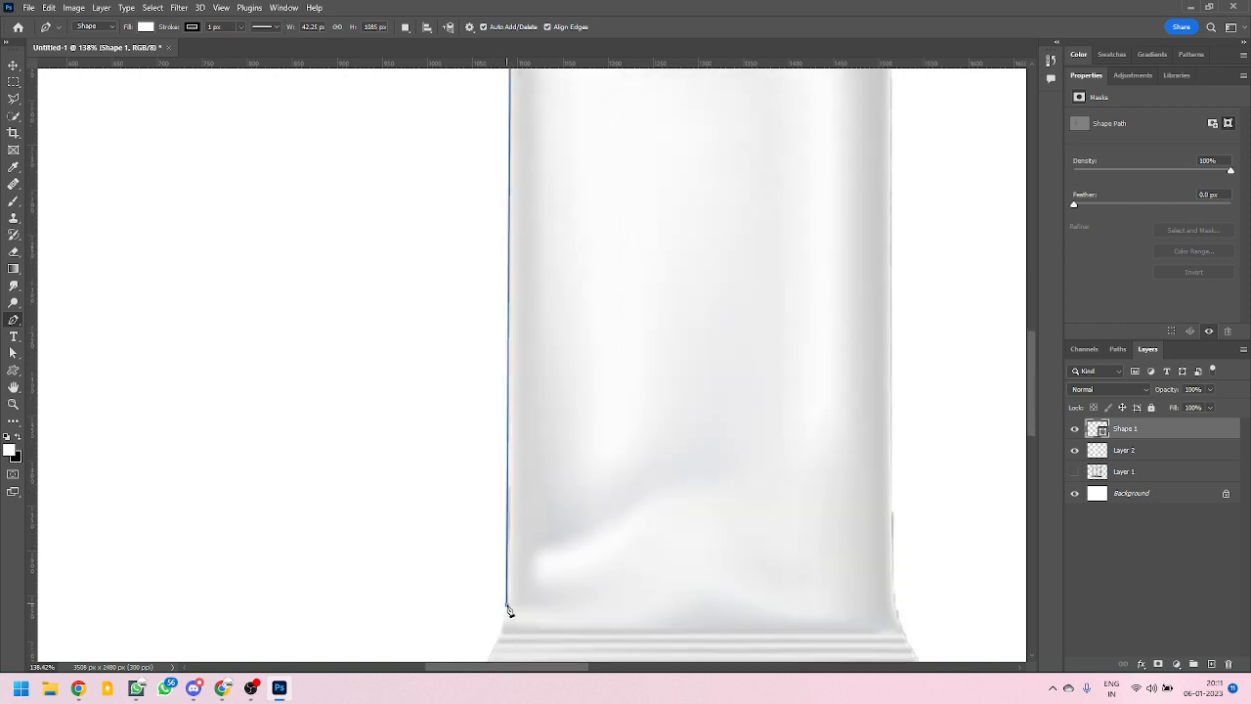
pyautogui.moveTo(506, 605); pyautogui.dragTo(510, 604)
# Step: Continue the shape around the lower-left crimp, bring it back up outside the wrapper and close it at the upper-left corner
pyautogui.scroll(-3, 509, 607)
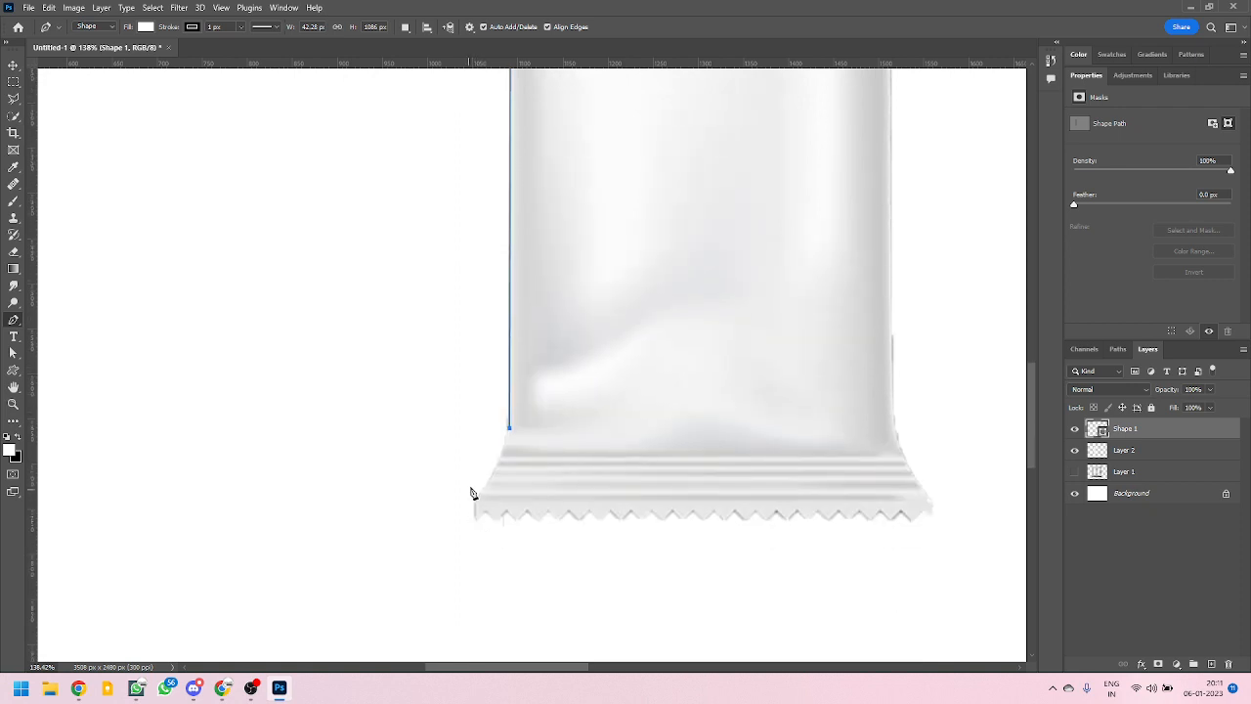
pyautogui.moveTo(476, 500); pyautogui.dragTo(459, 549)
pyautogui.click(477, 501)
pyautogui.click(424, 264)
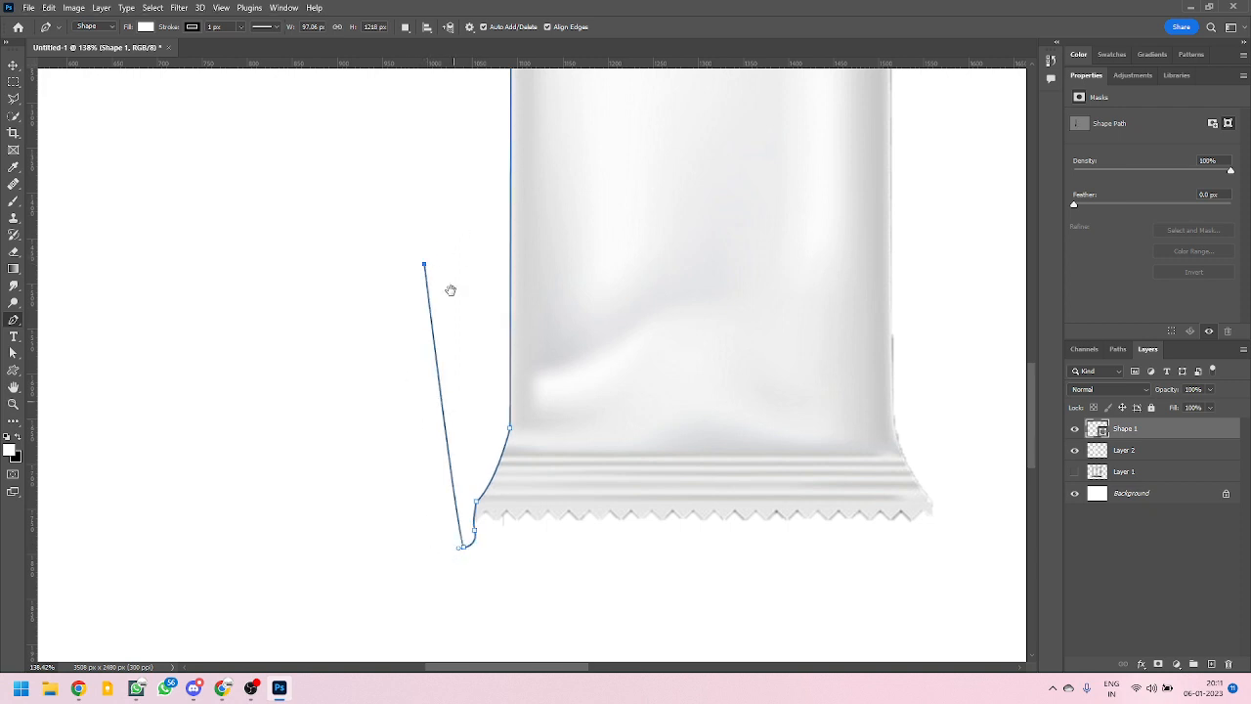
pyautogui.scroll(10, 450, 290)
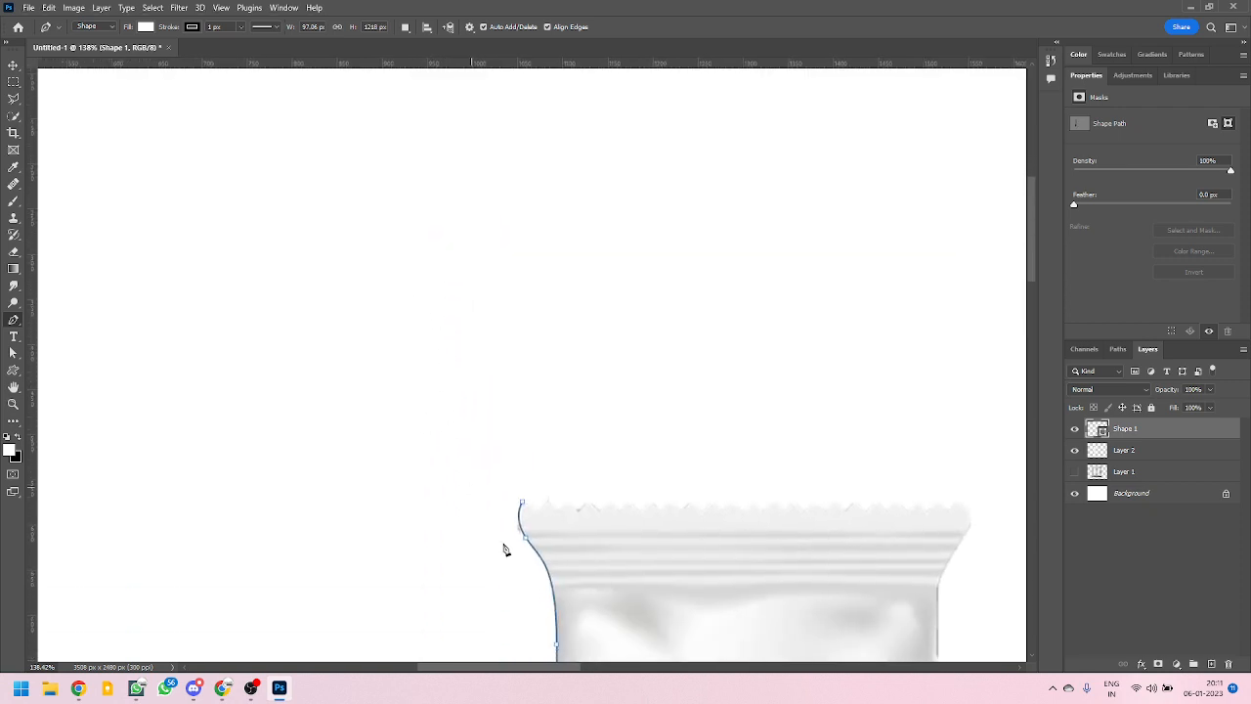
pyautogui.moveTo(524, 506); pyautogui.dragTo(550, 567)
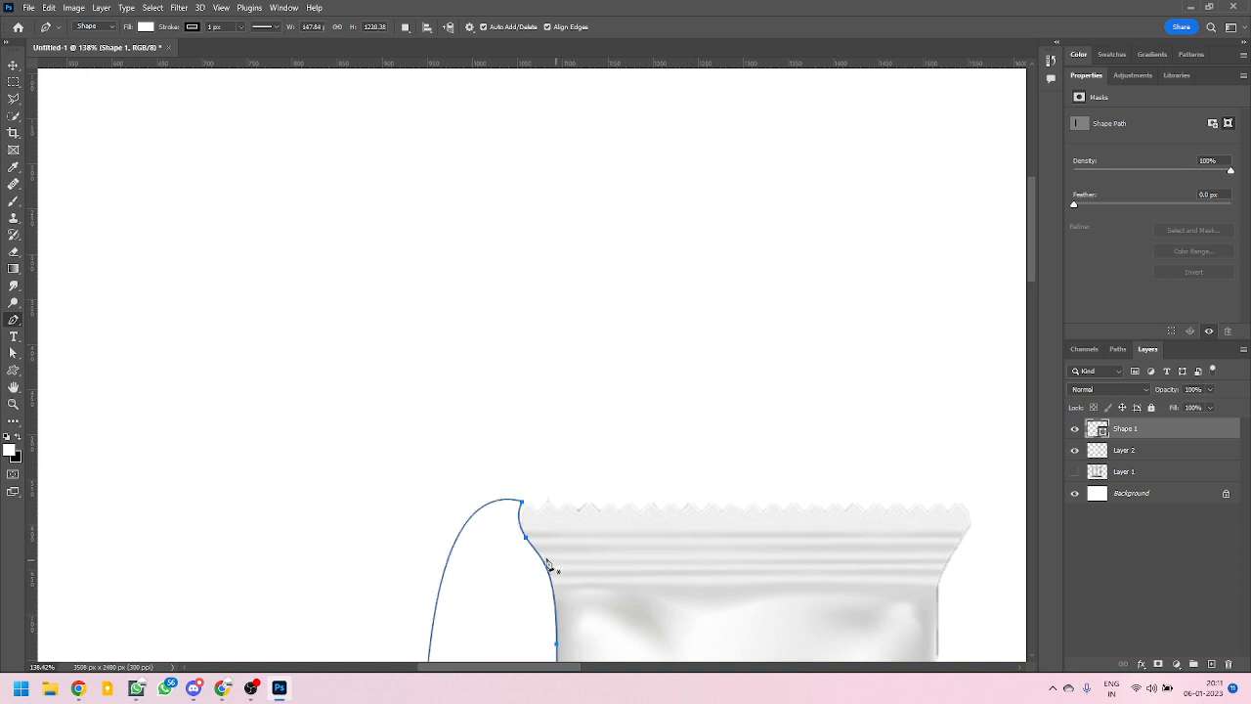
# Step: Turn the left-side shape into a selection, discard its shape layer and trim the rough left edge off Layer 2
pyautogui.rightClick(481, 550)
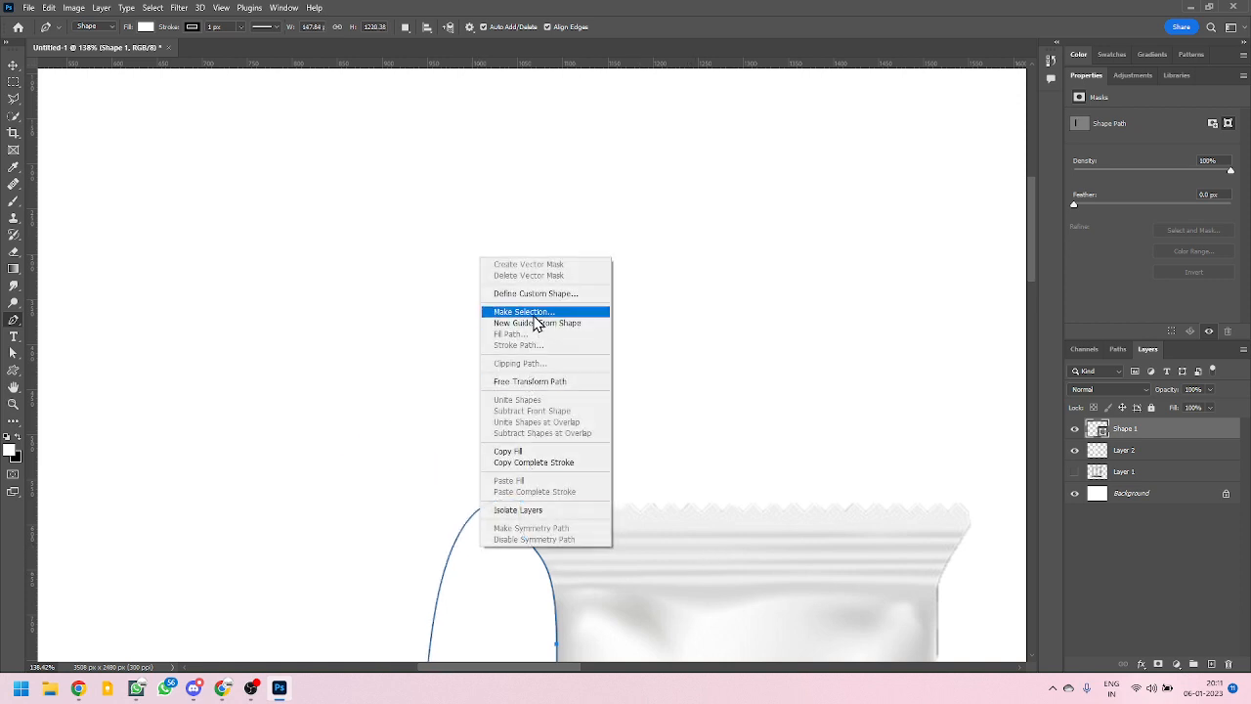
pyautogui.click(524, 312)
pyautogui.click(462, 164)
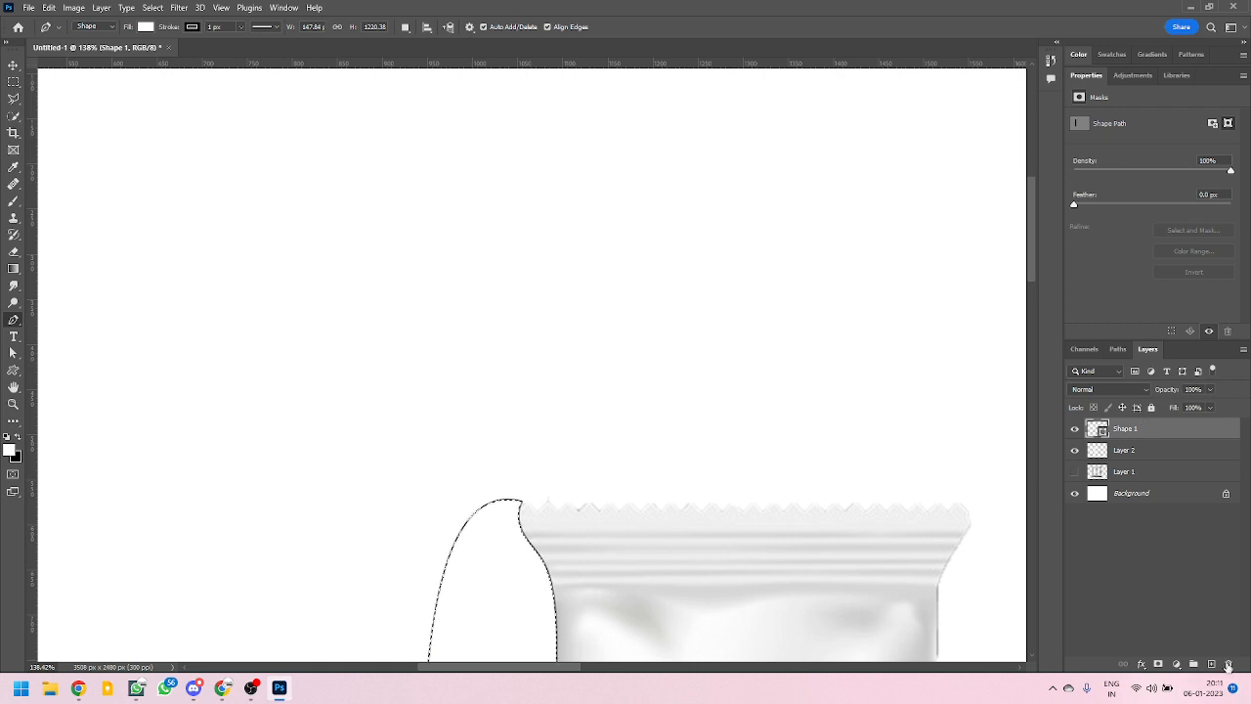
pyautogui.click(1229, 664)
pyautogui.click(553, 257)
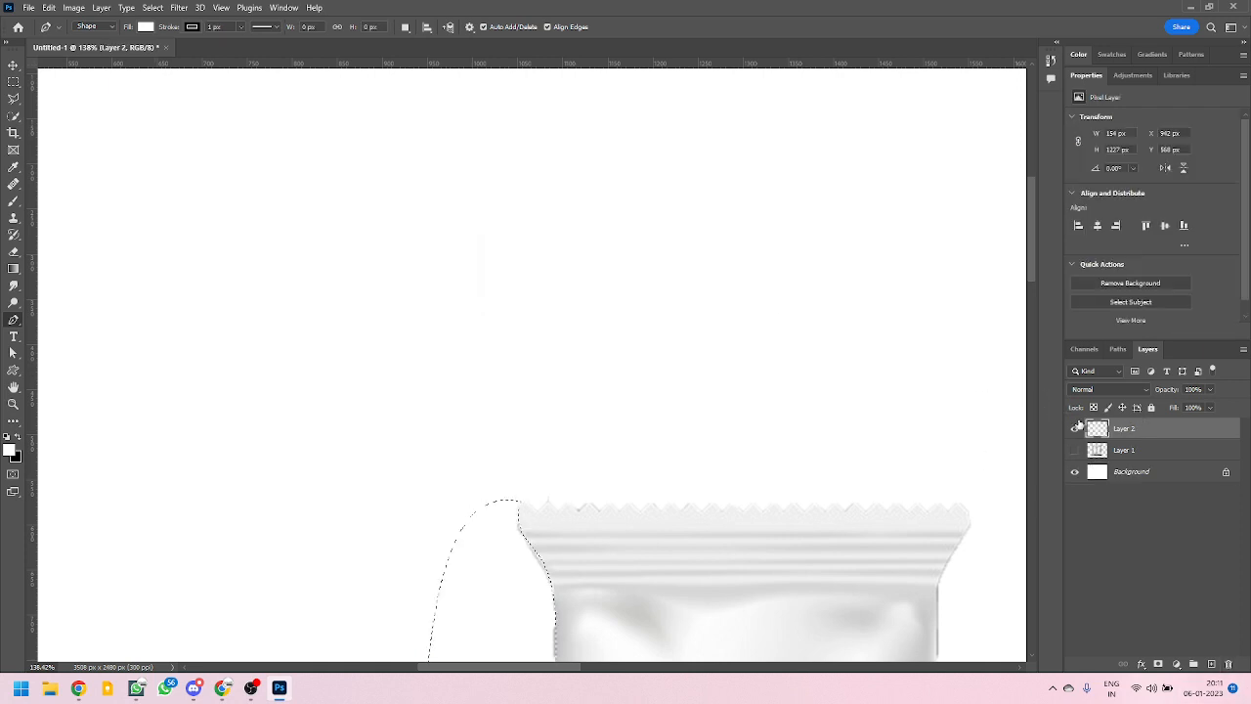
pyautogui.scroll(-5, 579, 446)
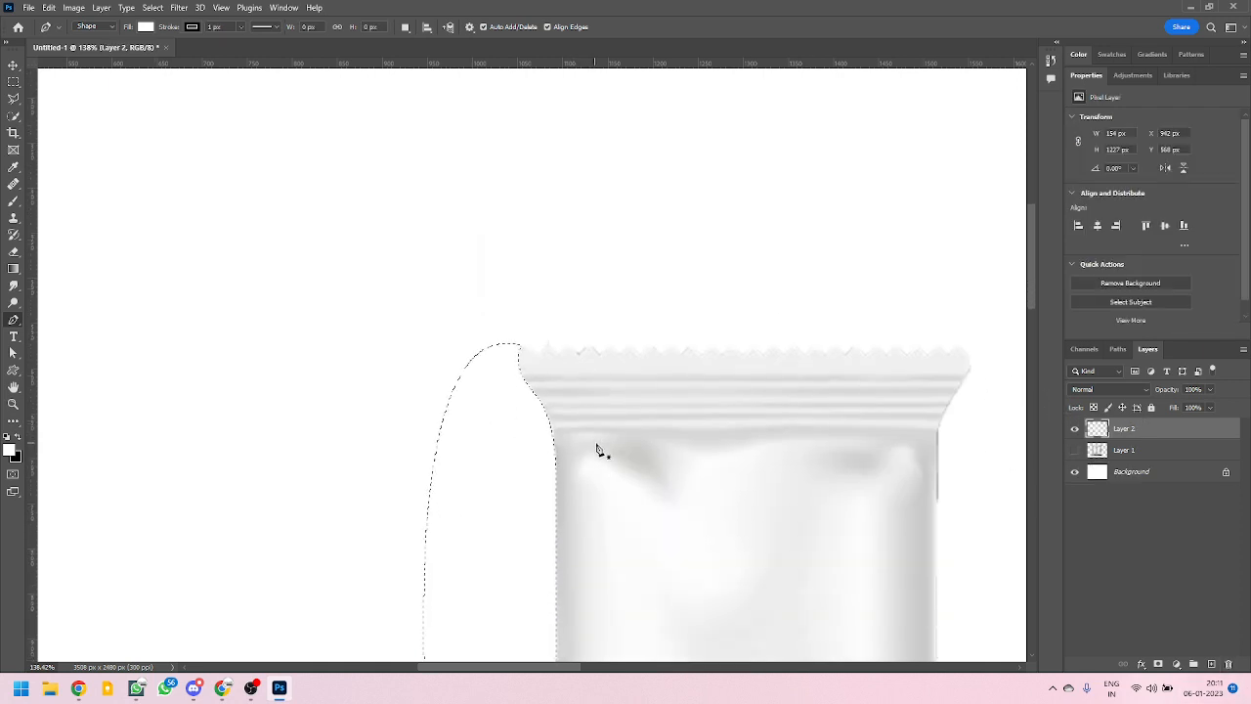
pyautogui.hotkey('ctrl', 'd')
# Step: Start a Pen tool shape at the wrapper's upper-right corner and trace its right side down to just above the bottom crimp
pyautogui.scroll(-3, 499, 332)
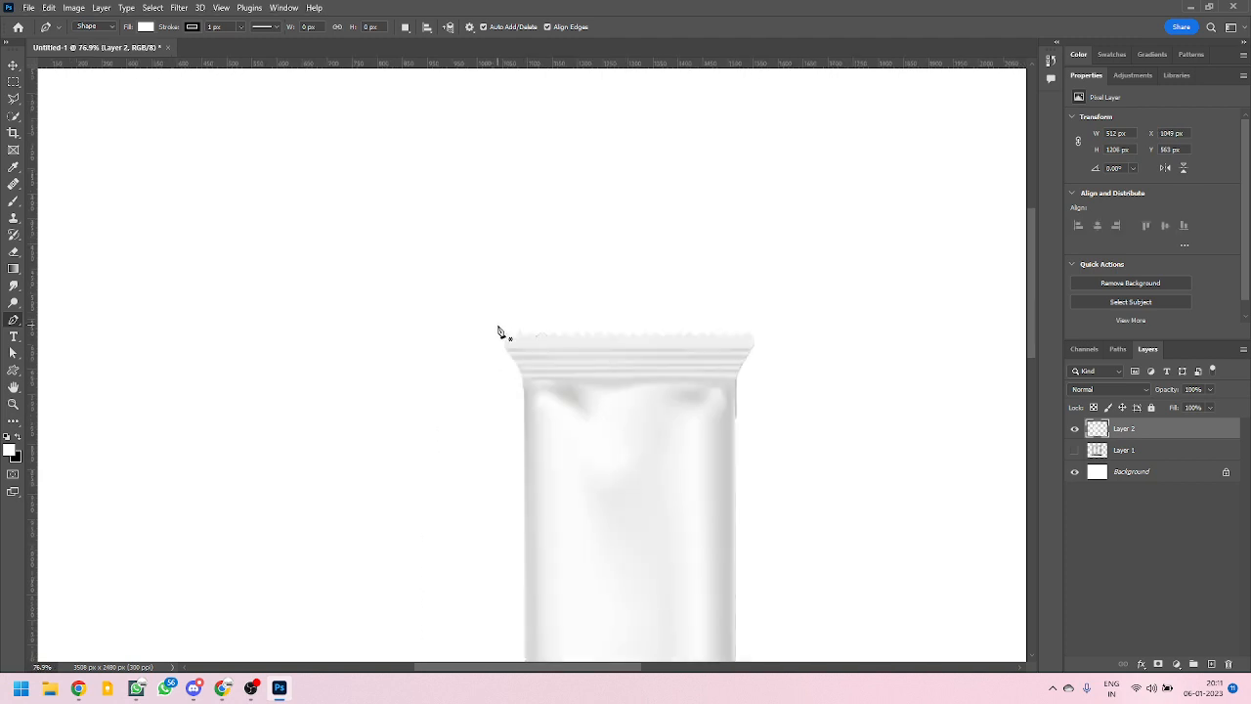
pyautogui.scroll(4, 753, 357)
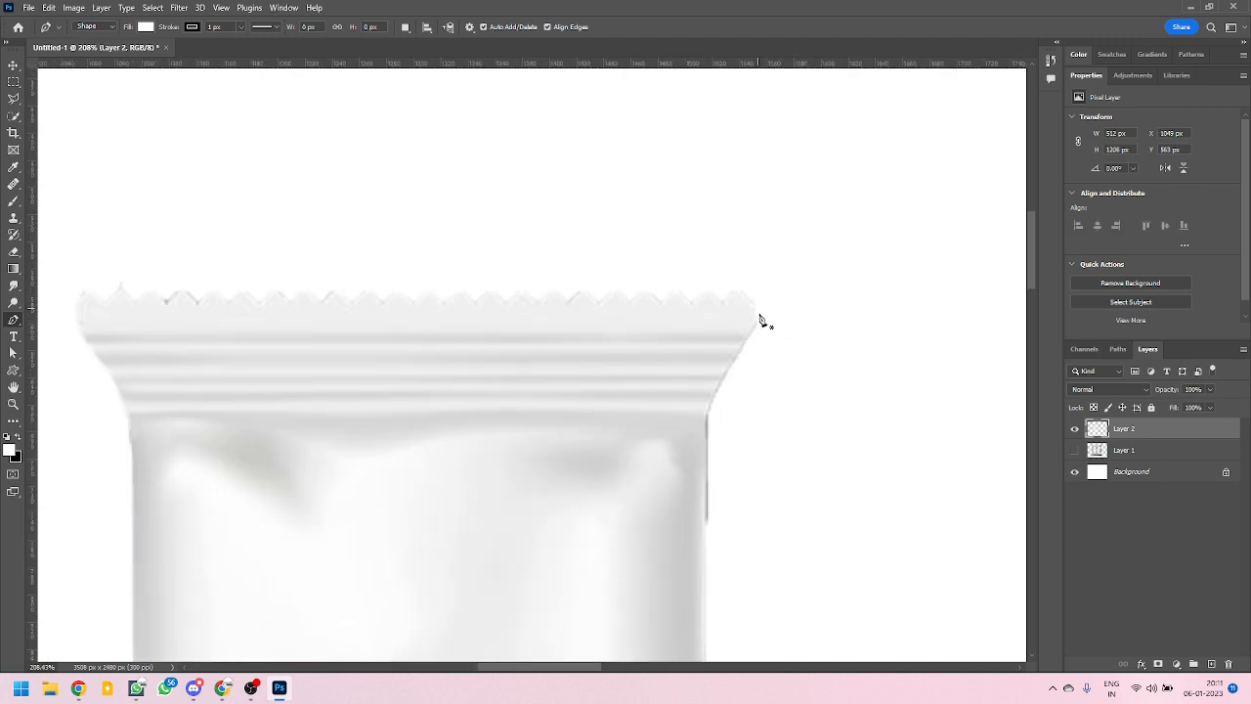
pyautogui.click(764, 318)
pyautogui.moveTo(710, 439); pyautogui.dragTo(709, 507)
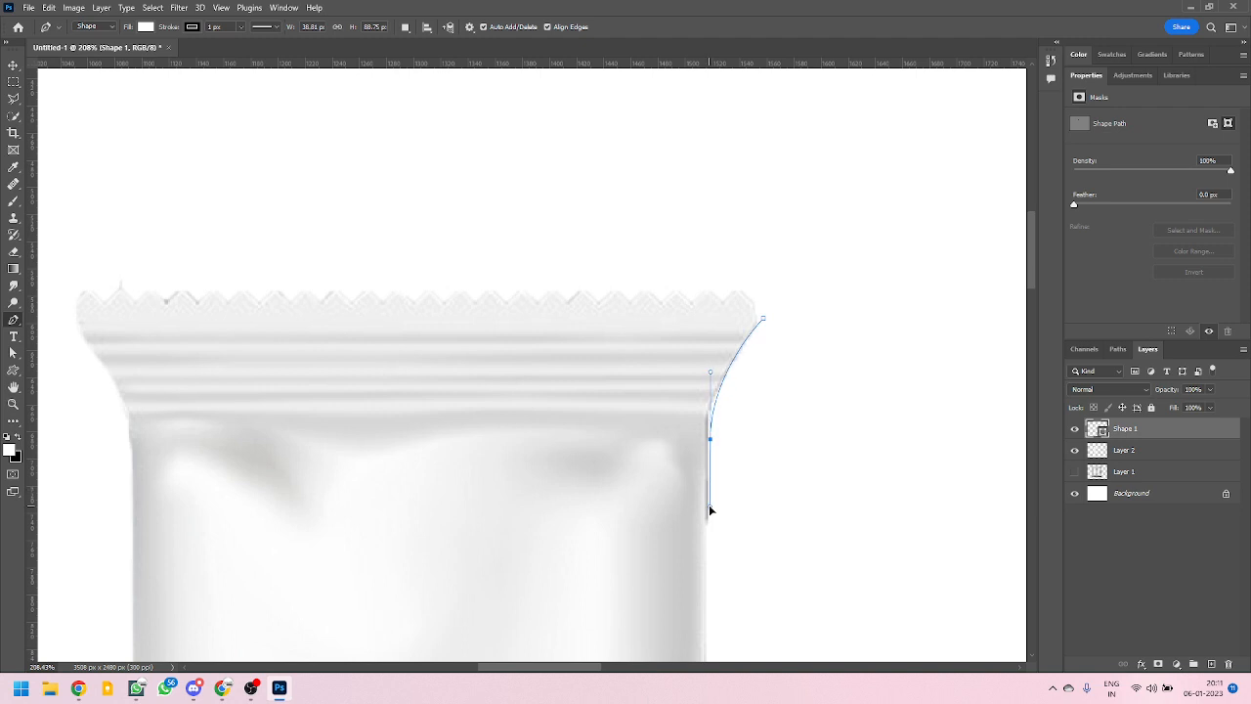
pyautogui.moveTo(713, 442); pyautogui.dragTo(708, 439)
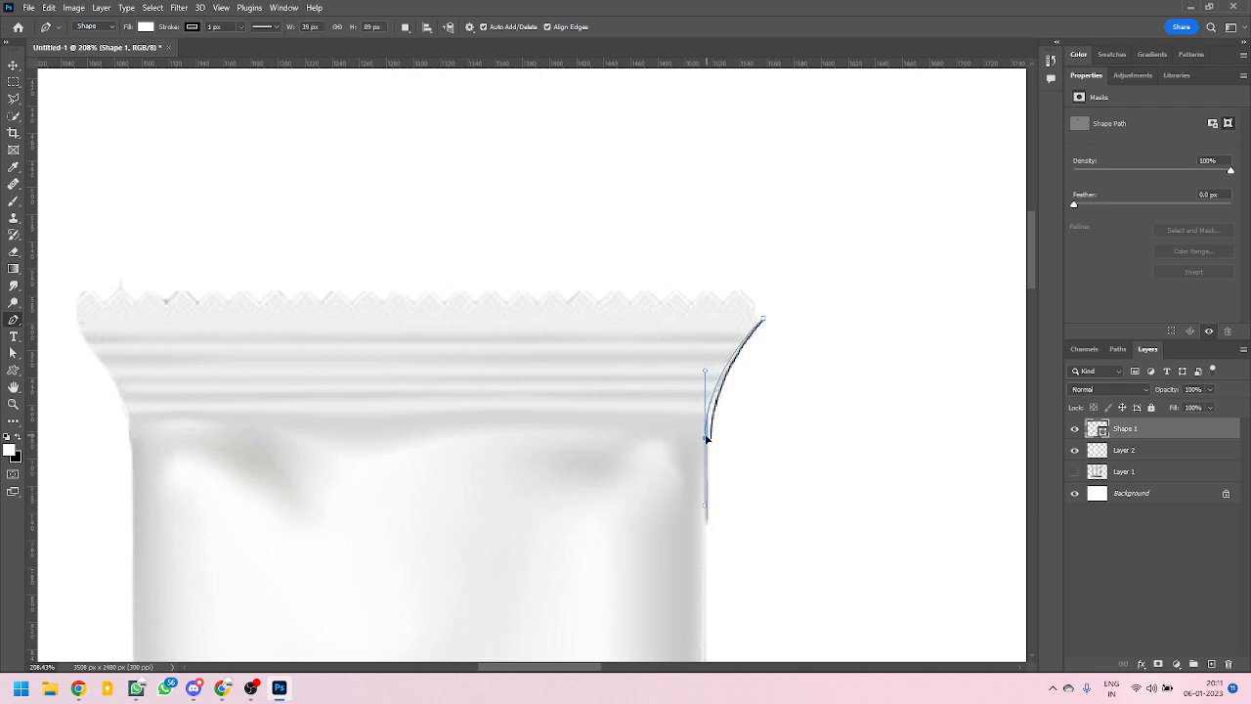
pyautogui.click(705, 645)
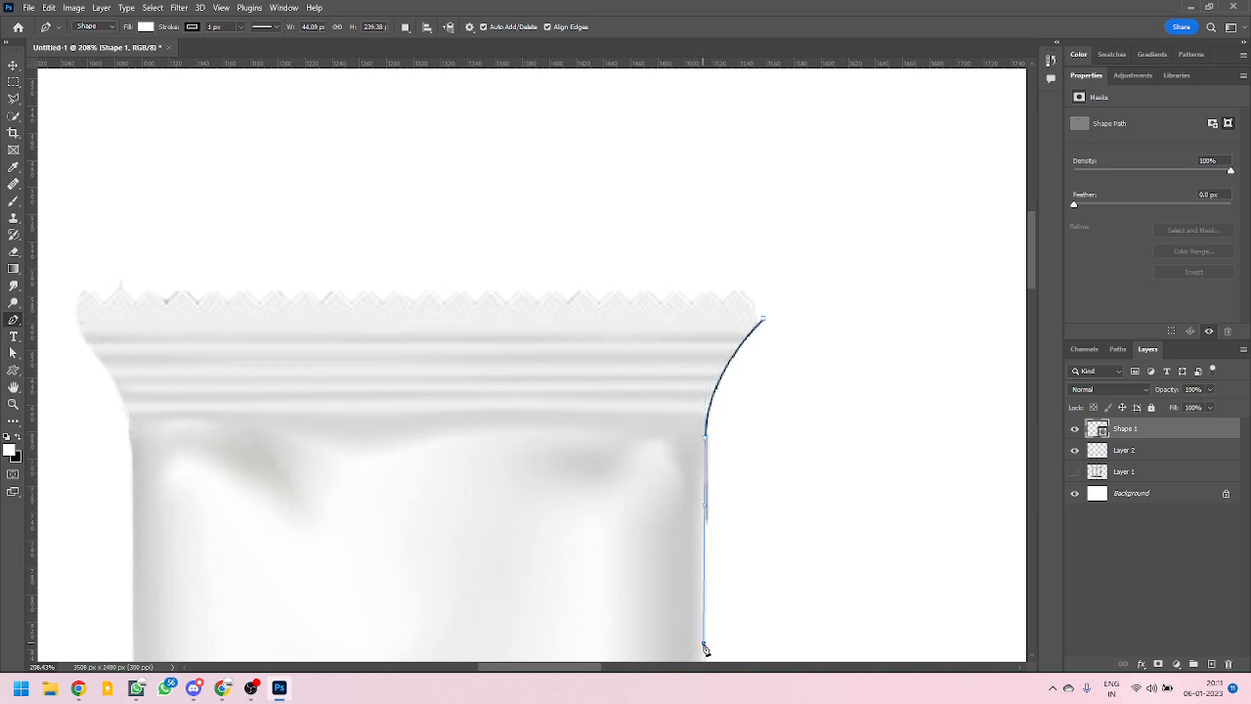
pyautogui.scroll(-6, 670, 397)
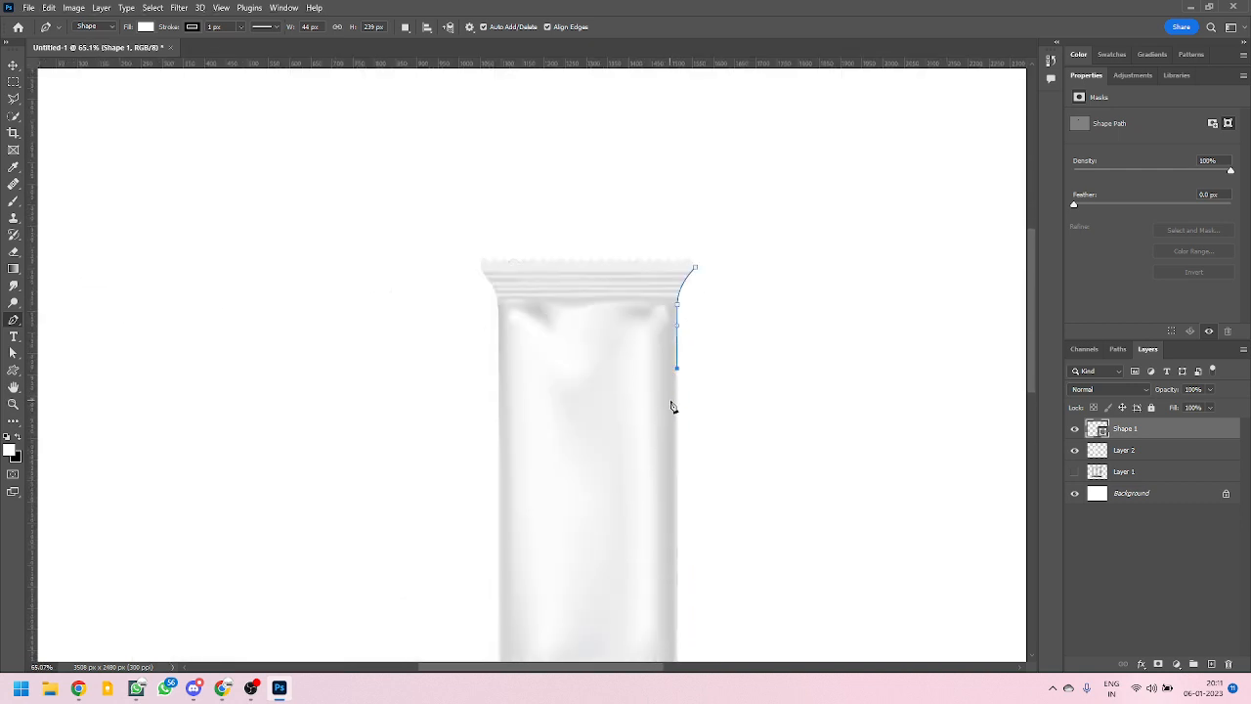
pyautogui.scroll(3, 684, 565)
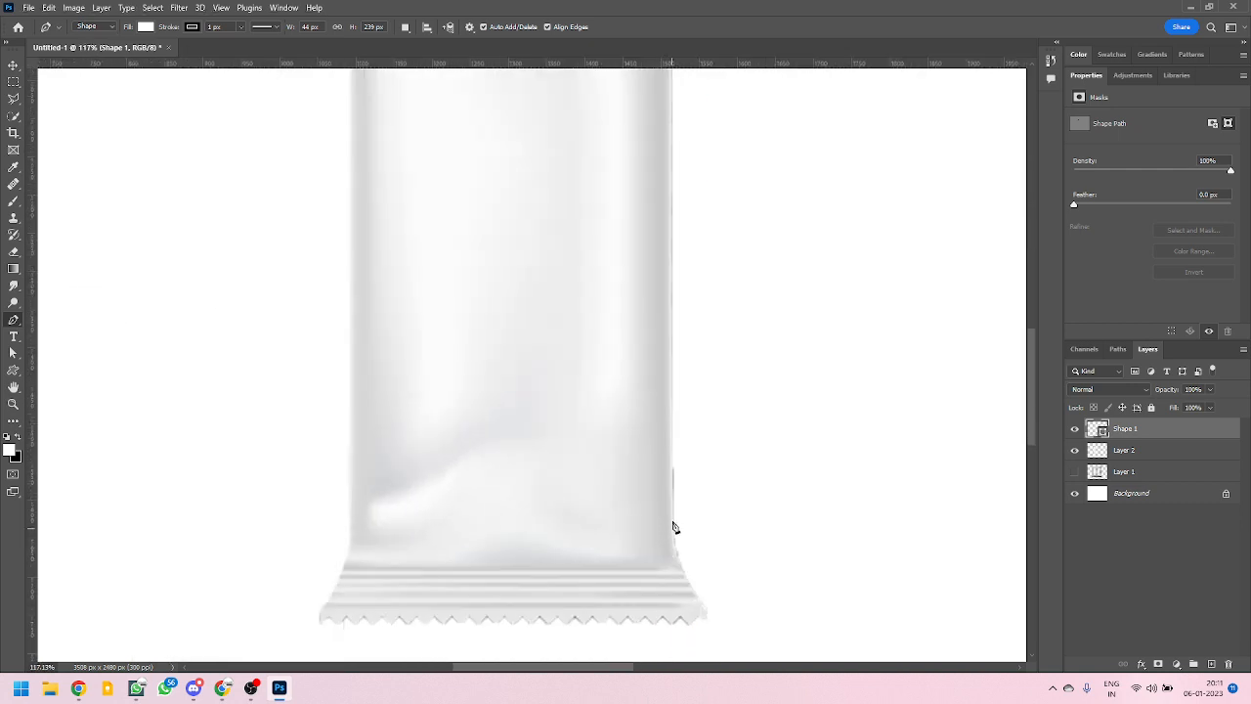
pyautogui.click(670, 529)
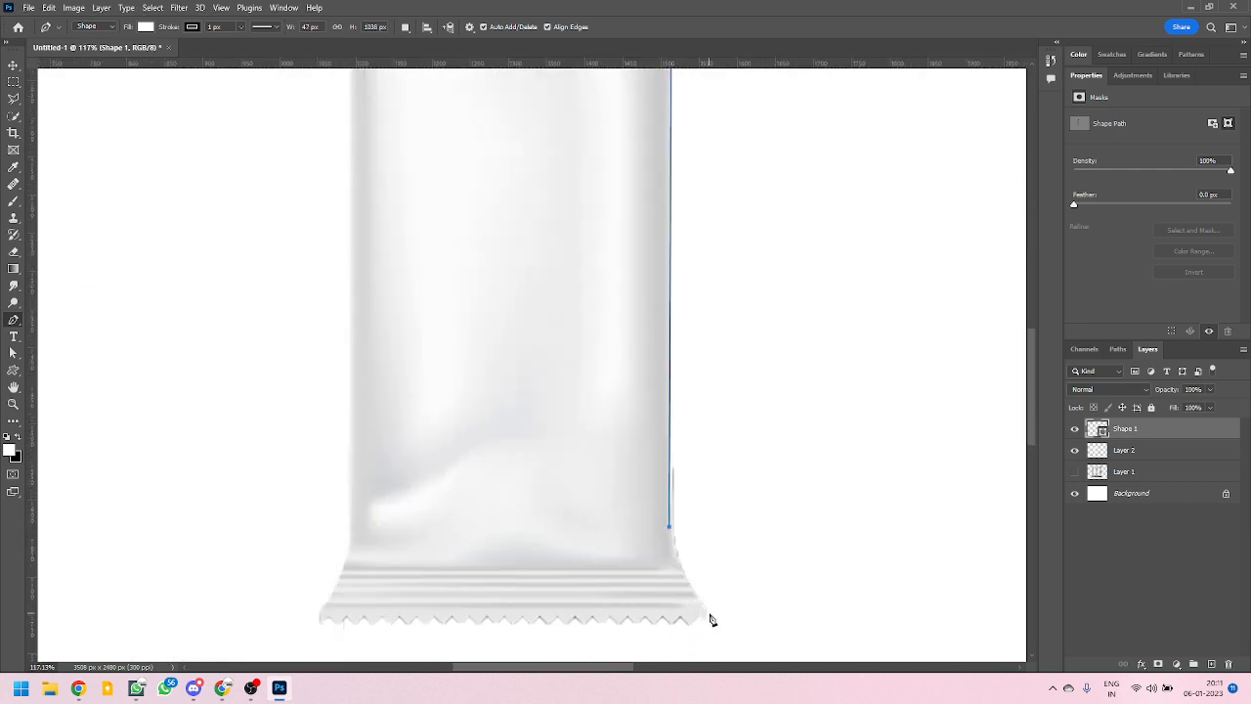
# Step: Continue the shape around the lower-right crimp, bring it back up outside the wrapper and close it at the upper-right corner
pyautogui.moveTo(711, 616); pyautogui.dragTo(747, 609)
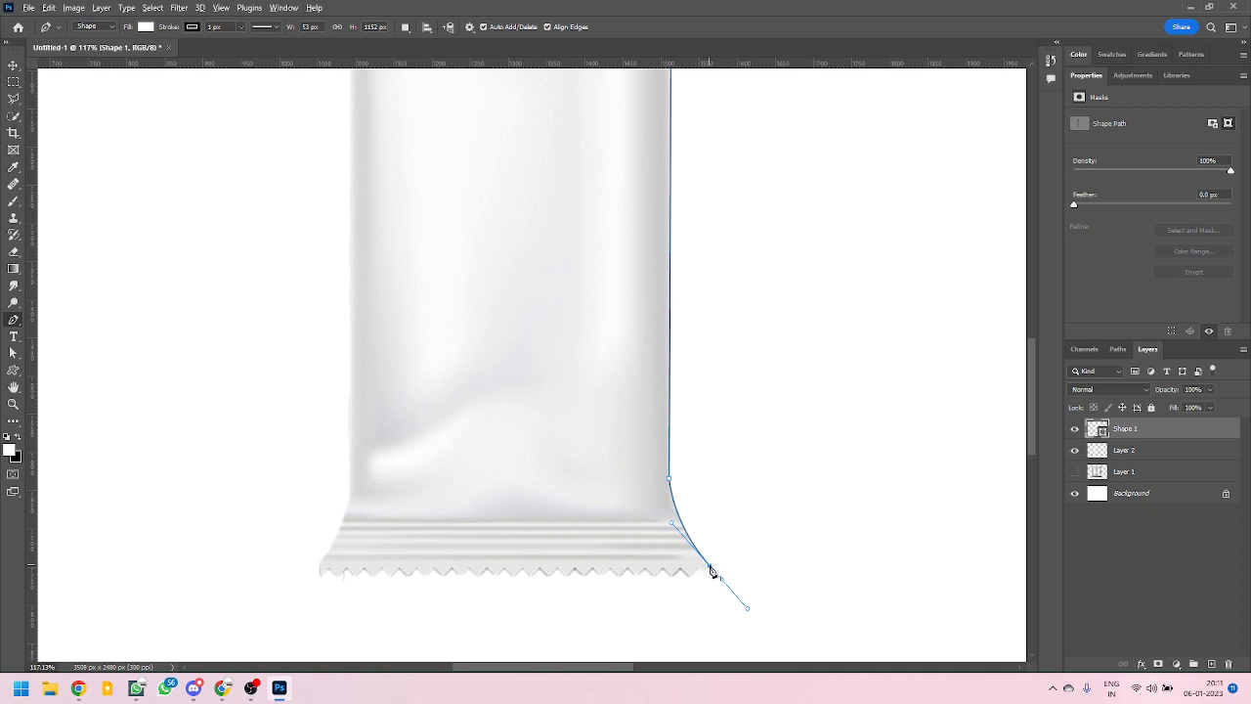
pyautogui.click(710, 567)
pyautogui.click(749, 577)
pyautogui.click(759, 437)
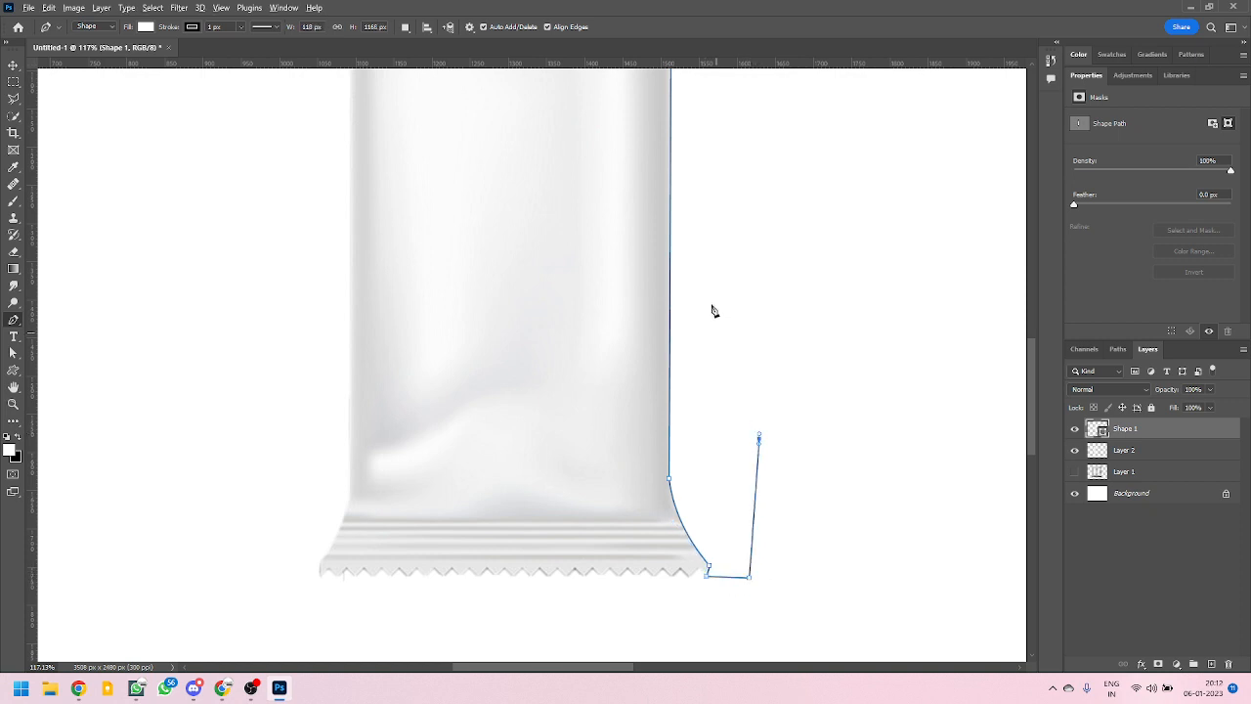
pyautogui.scroll(10, 741, 312)
pyautogui.click(733, 371)
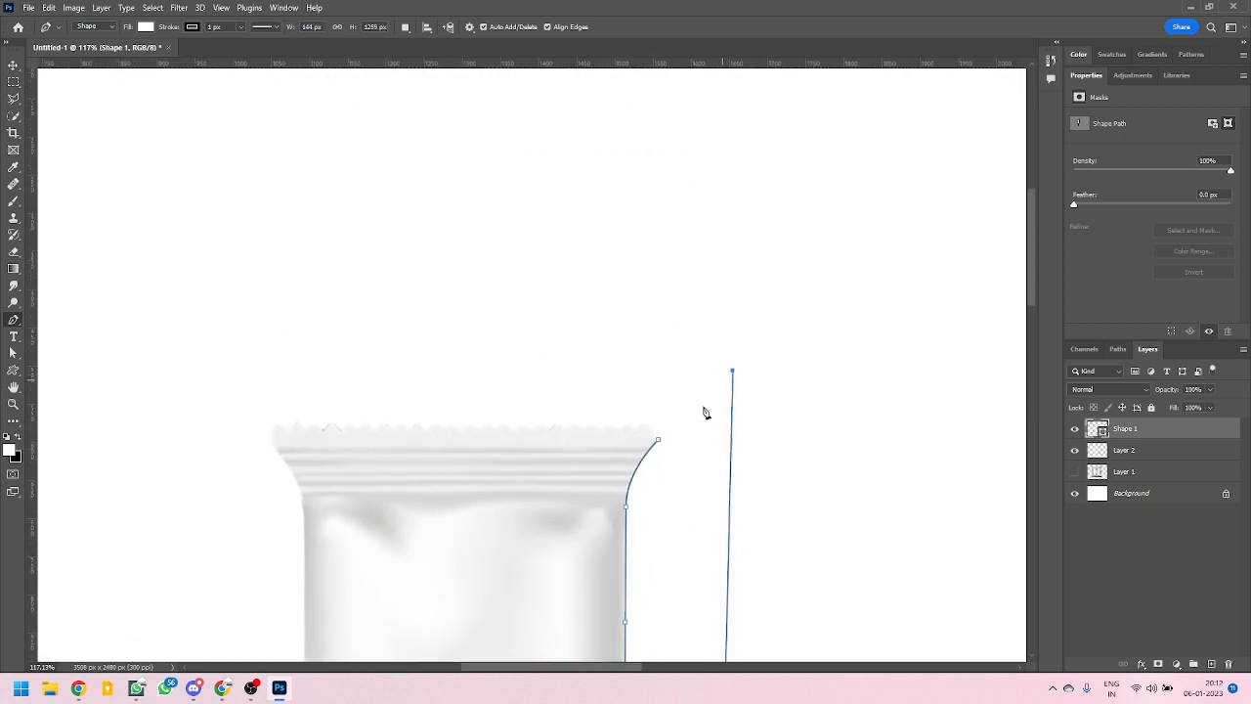
pyautogui.click(659, 441)
# Step: Turn the right-side shape into a selection with a 1-pixel feather, discard its shape layer and trim Layer 2's rough right edge
pyautogui.rightClick(690, 495)
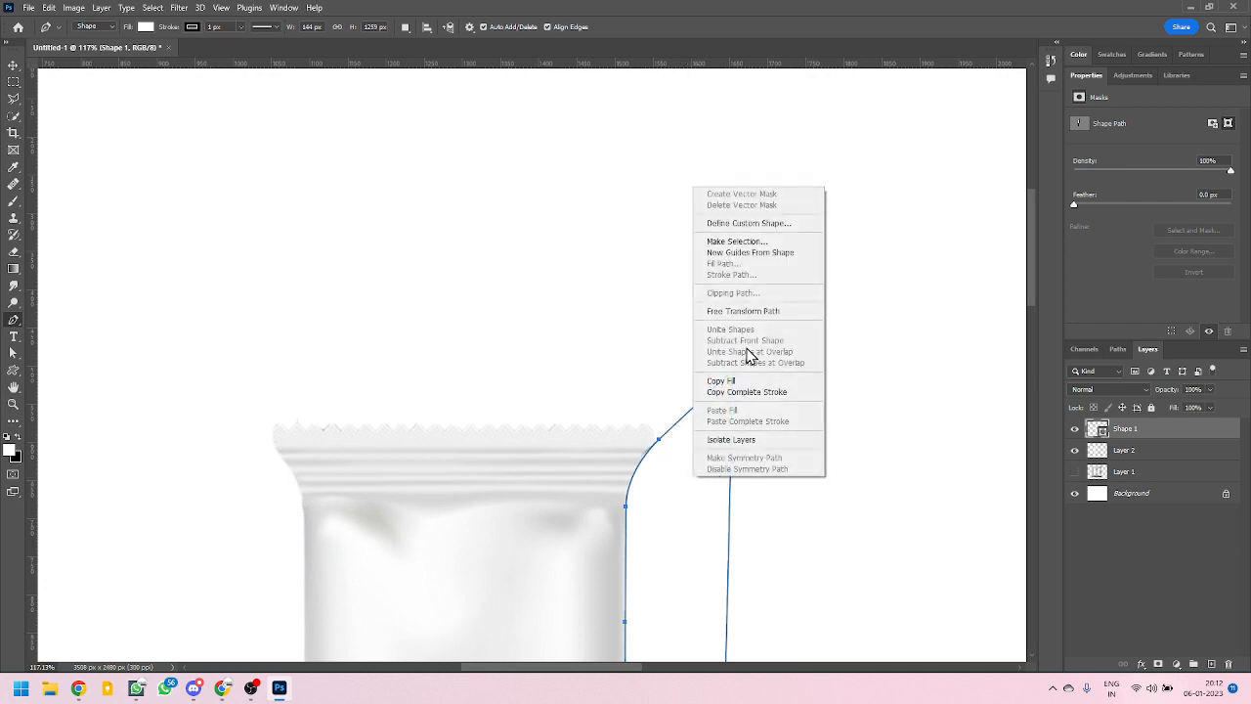
pyautogui.click(748, 243)
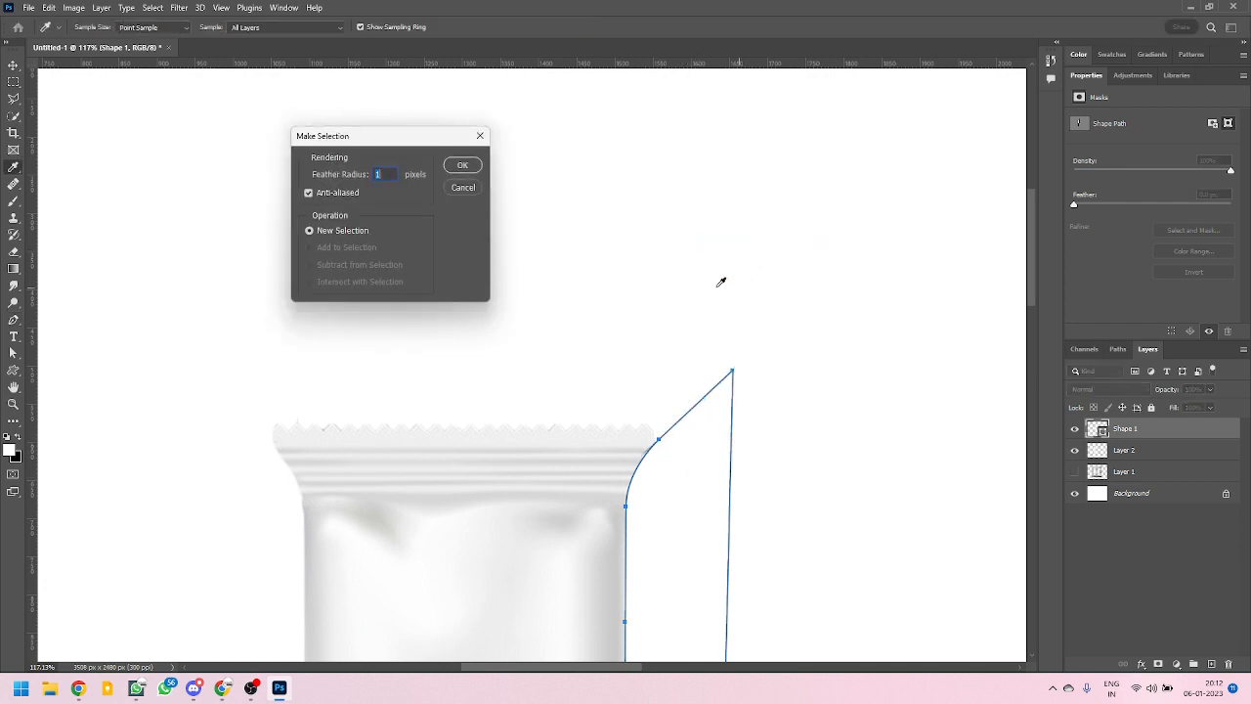
pyautogui.click(463, 165)
pyautogui.moveTo(1127, 430); pyautogui.dragTo(1228, 664)
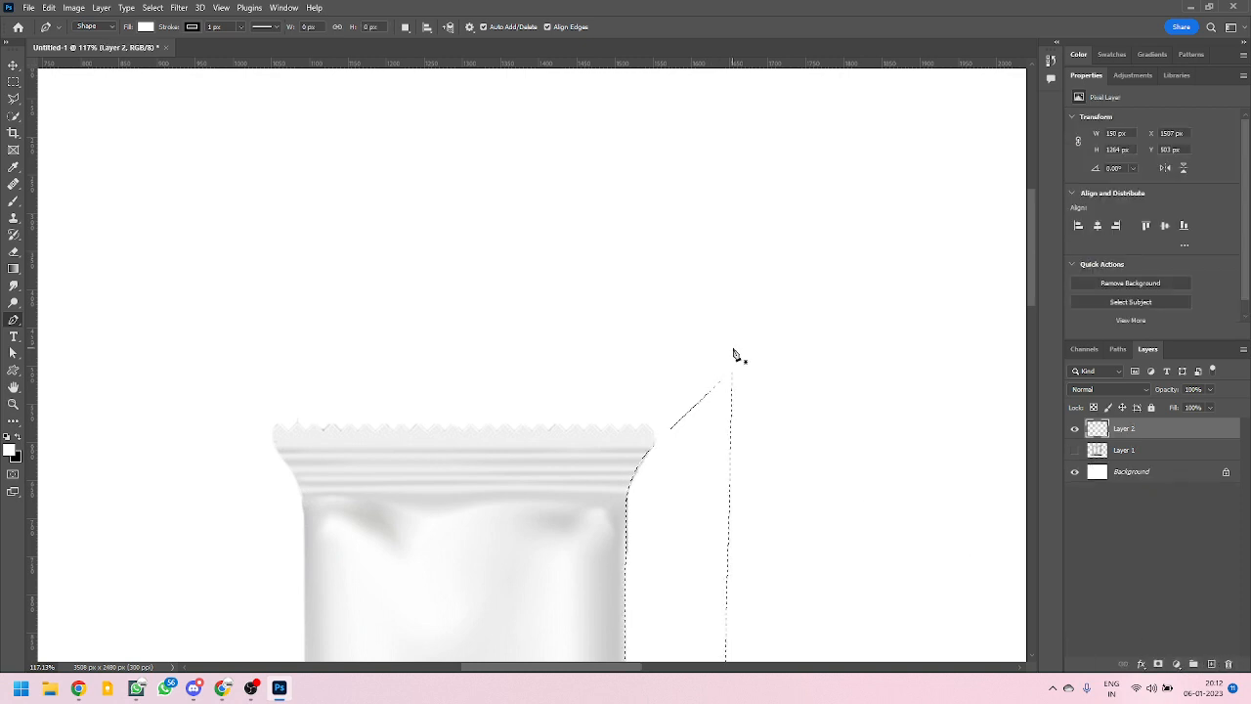
pyautogui.hotkey('ctrl', 'd')
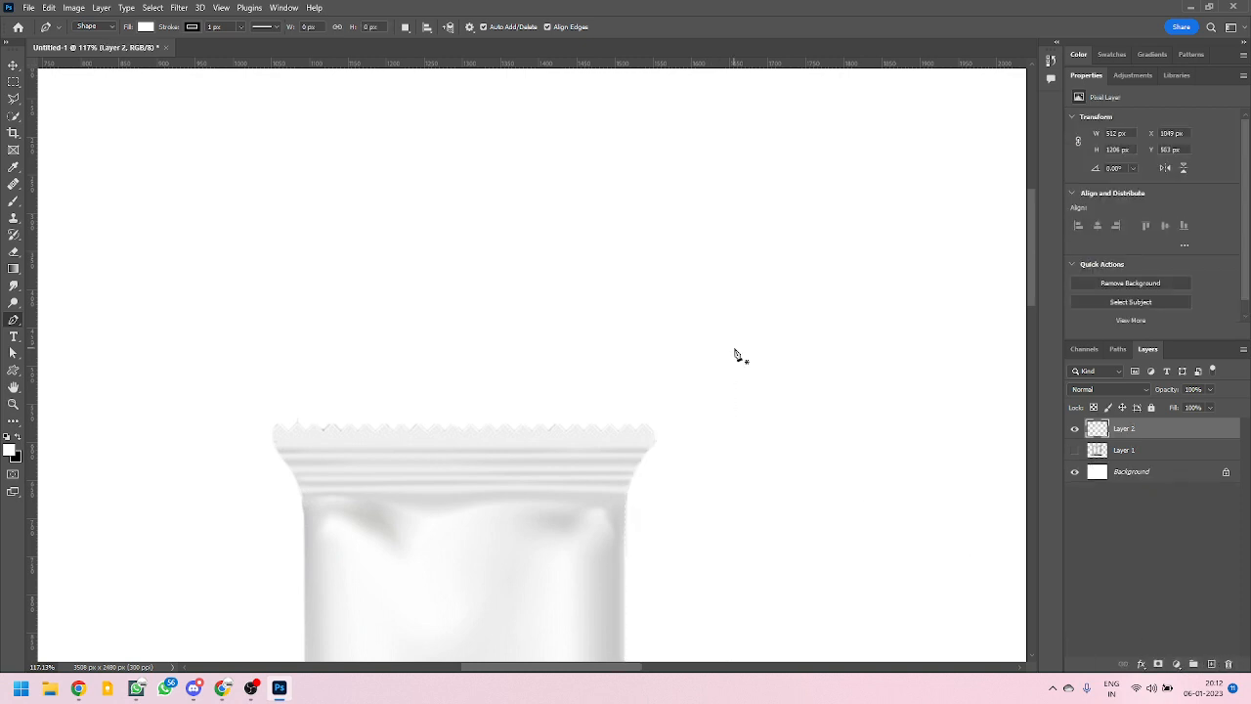
# Step: Move the cut-out wrapper on the canvas to about X 1155 px, Y 637 px
pyautogui.scroll(-5, 581, 366)
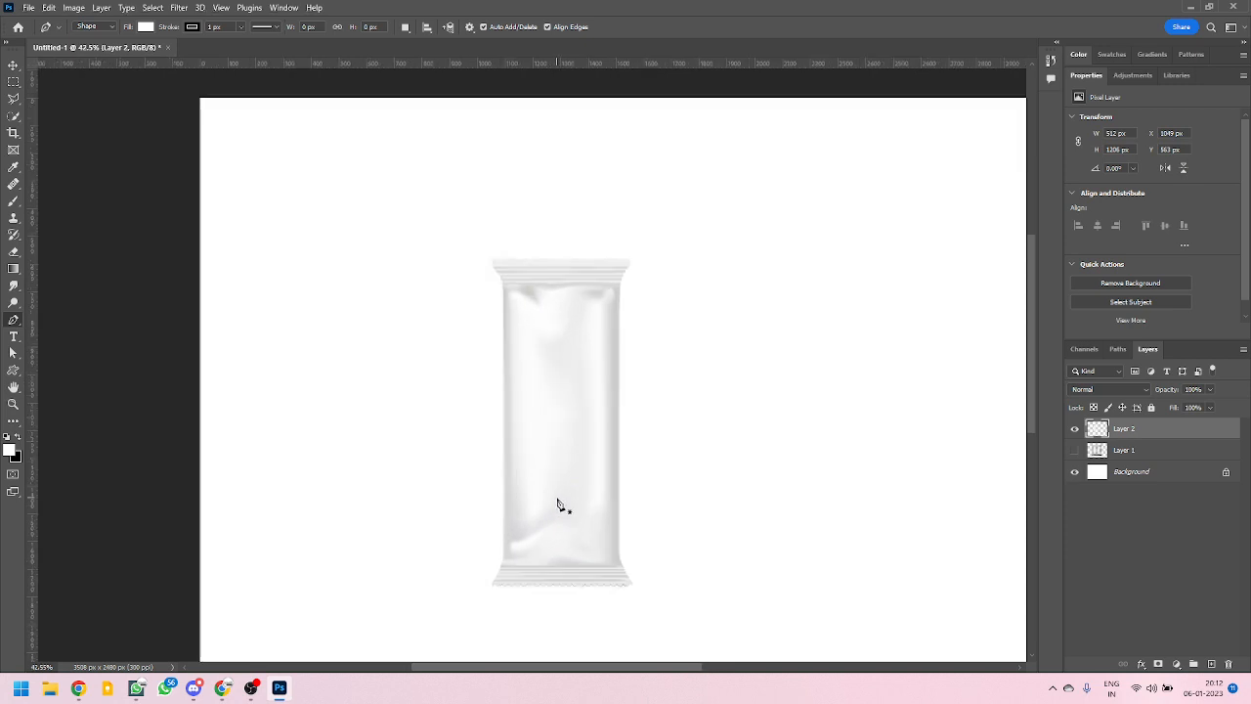
pyautogui.click(13, 65)
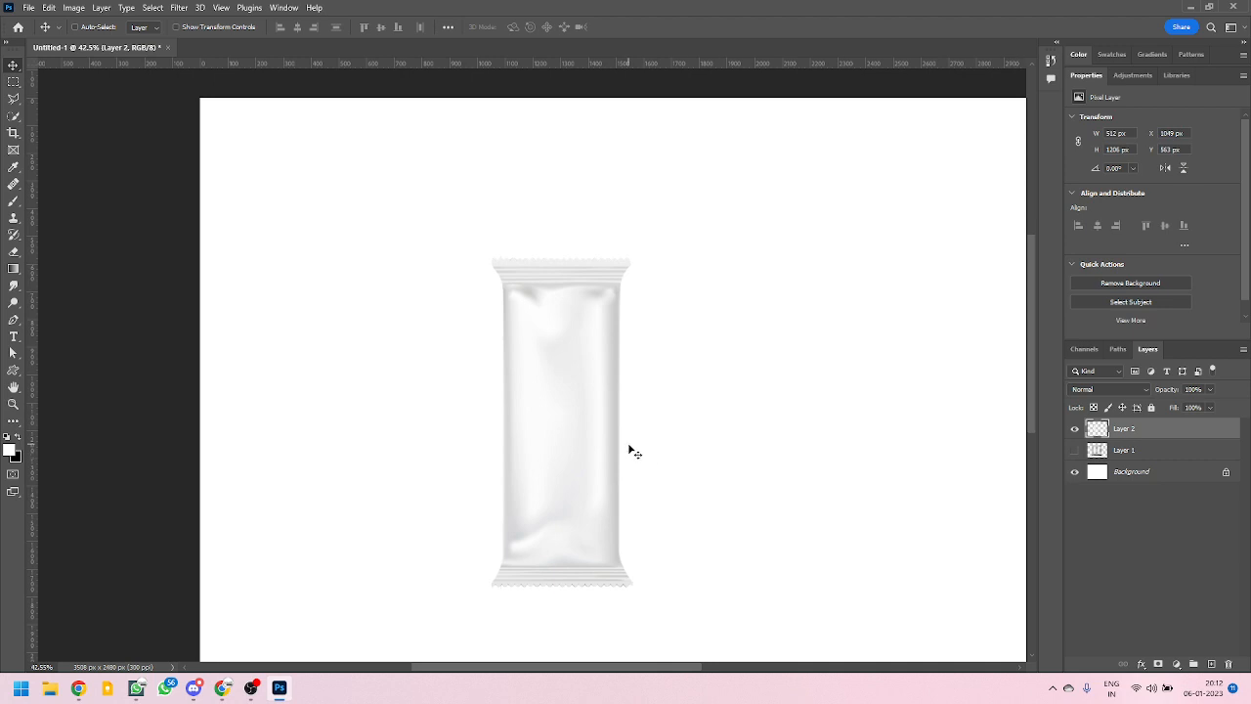
pyautogui.moveTo(570, 434); pyautogui.dragTo(531, 470)
pyautogui.scroll(-2, 494, 401)
pyautogui.scroll(1, 680, 489)
pyautogui.scroll(-1, 531, 469)
pyautogui.scroll(1, 591, 500)
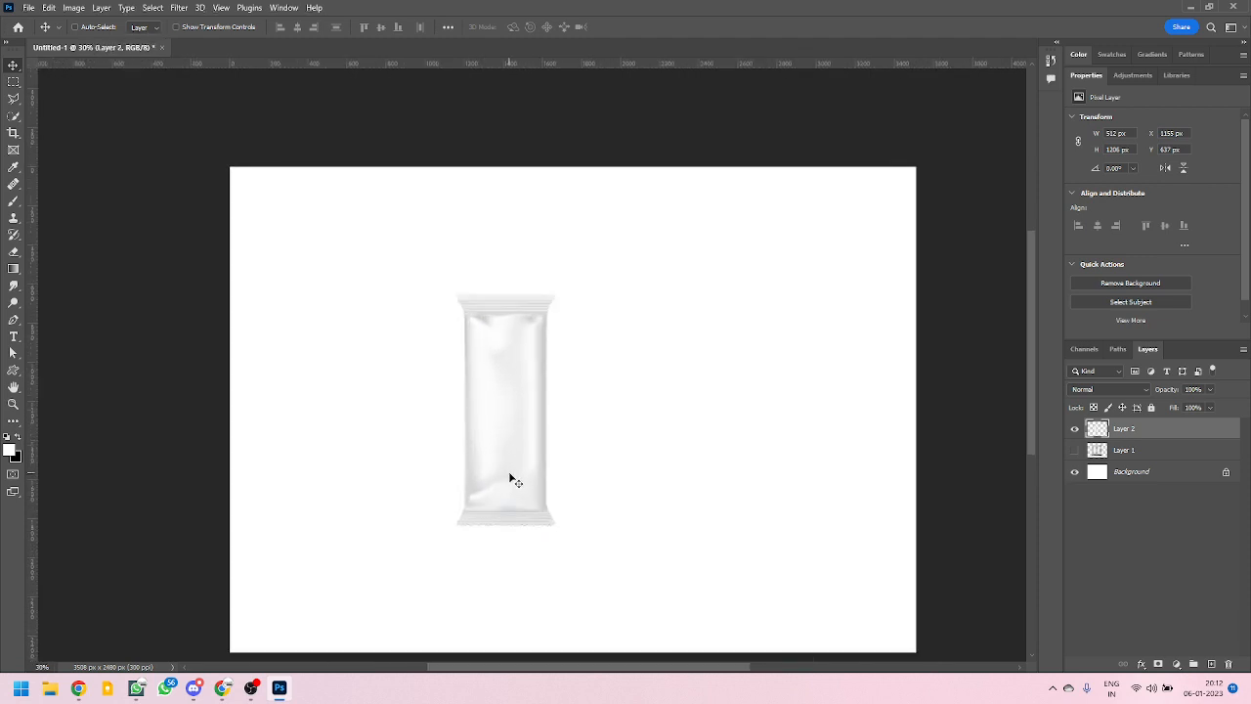
pyautogui.scroll(1, 537, 479)
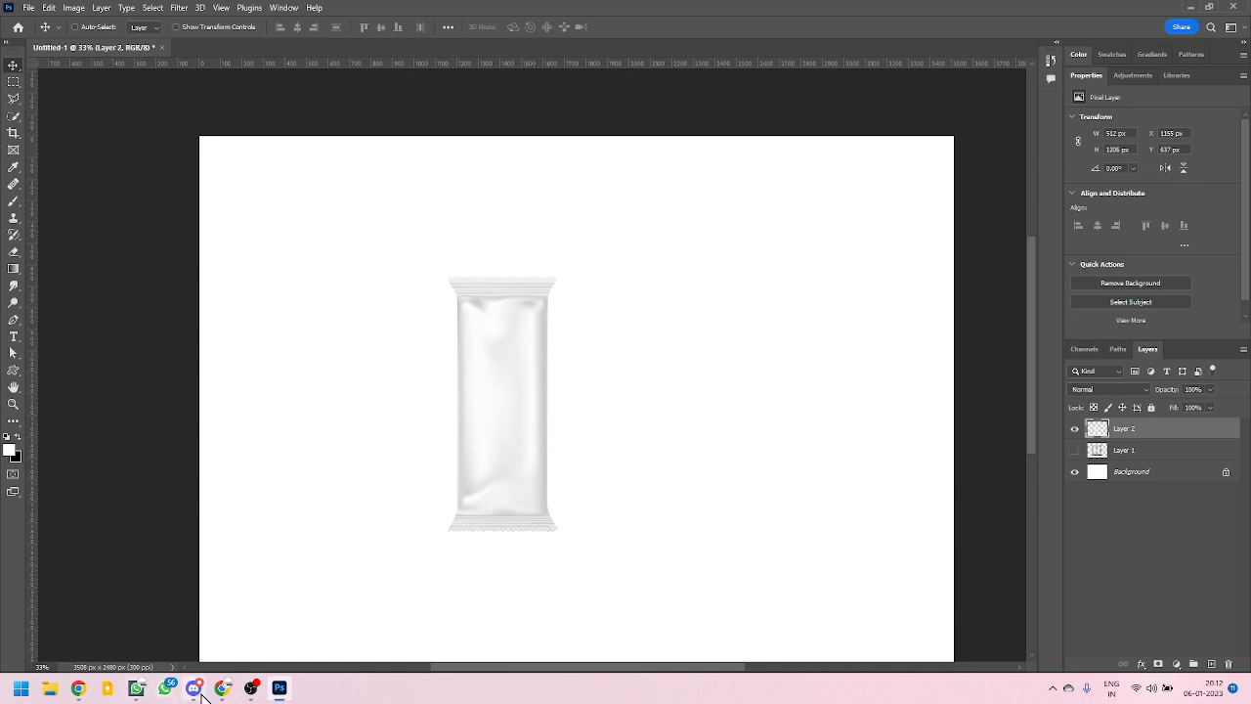
# Step: Switch to Chrome's candy bar mock up image results and preview the Envato Elements chocolate packaging mockup
pyautogui.moveTo(231, 694)
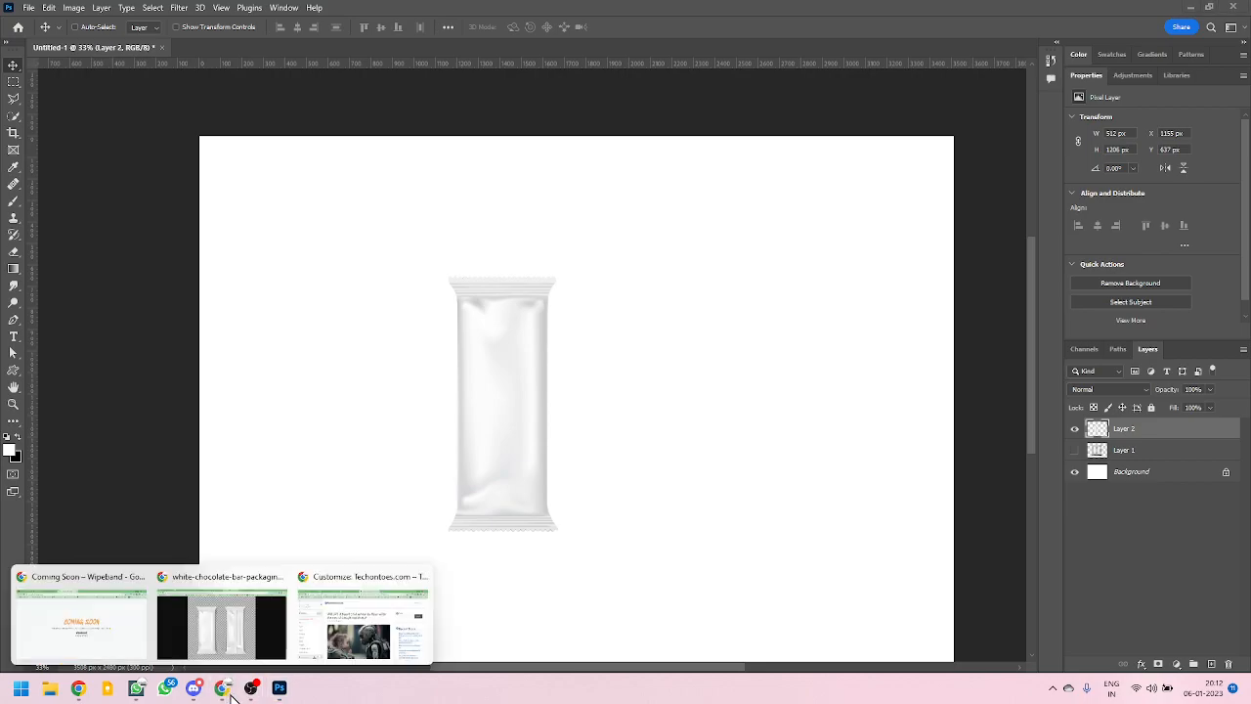
pyautogui.click(239, 638)
pyautogui.click(553, 20)
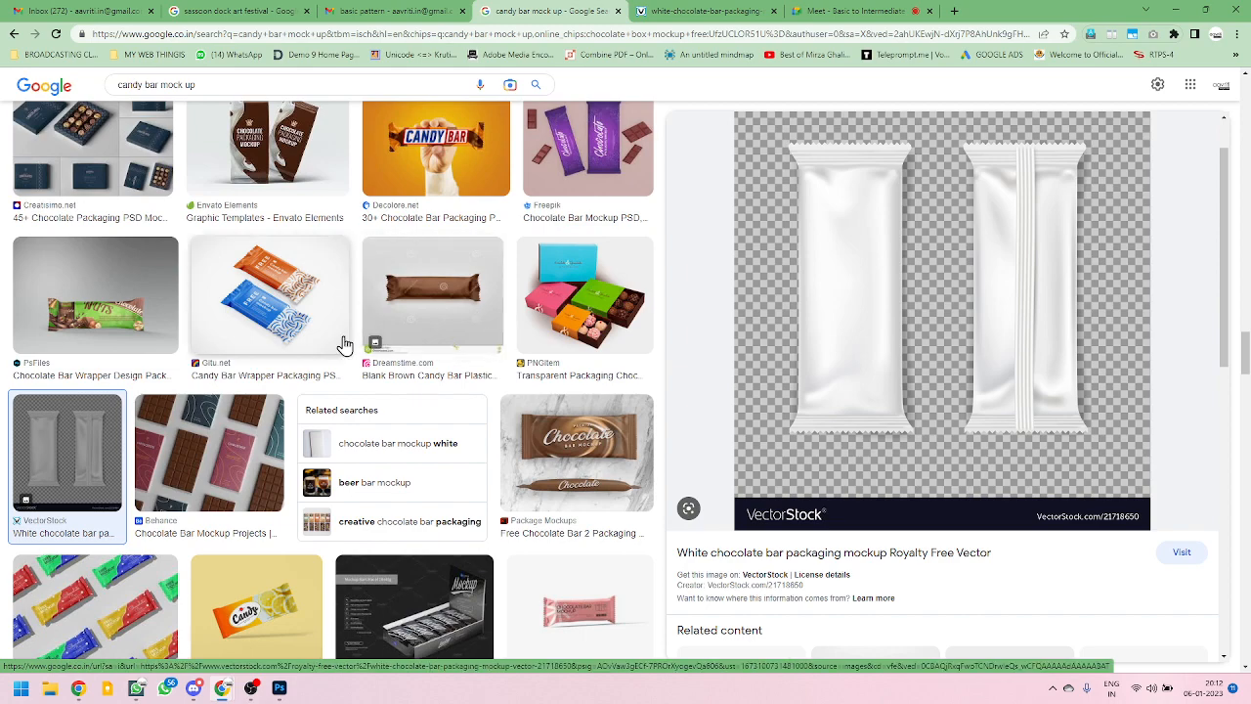
pyautogui.scroll(4, 344, 342)
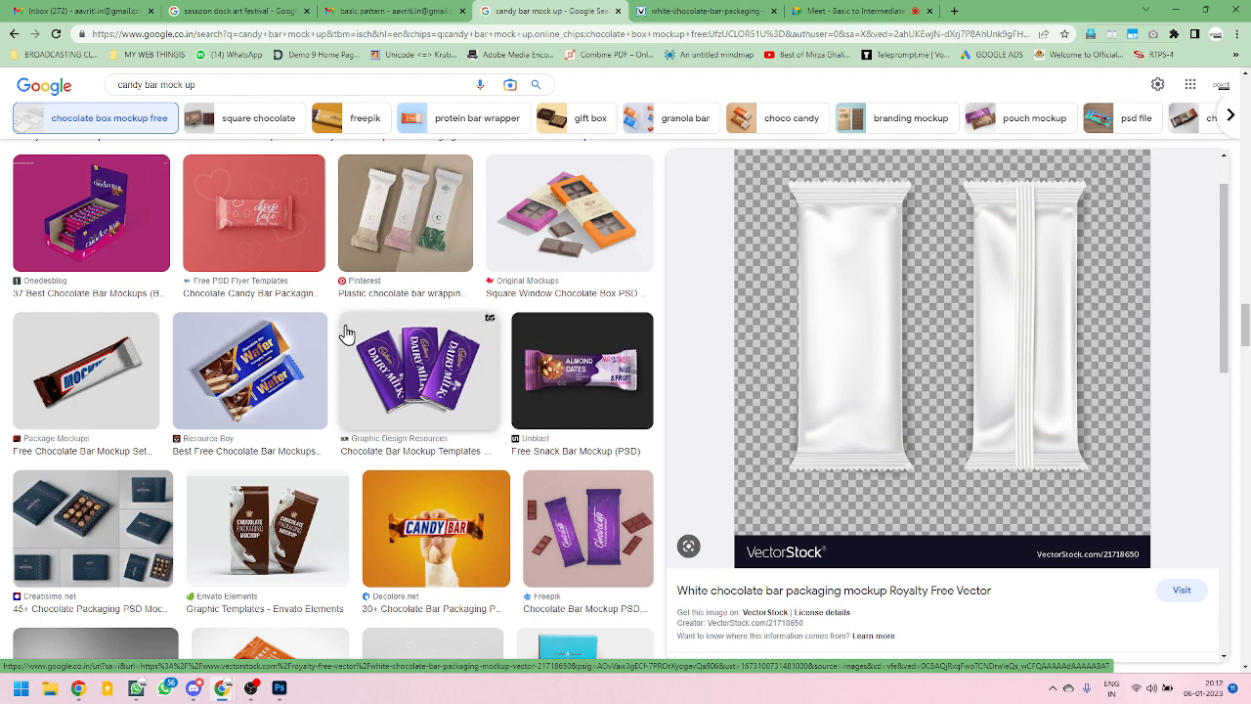
pyautogui.click(267, 528)
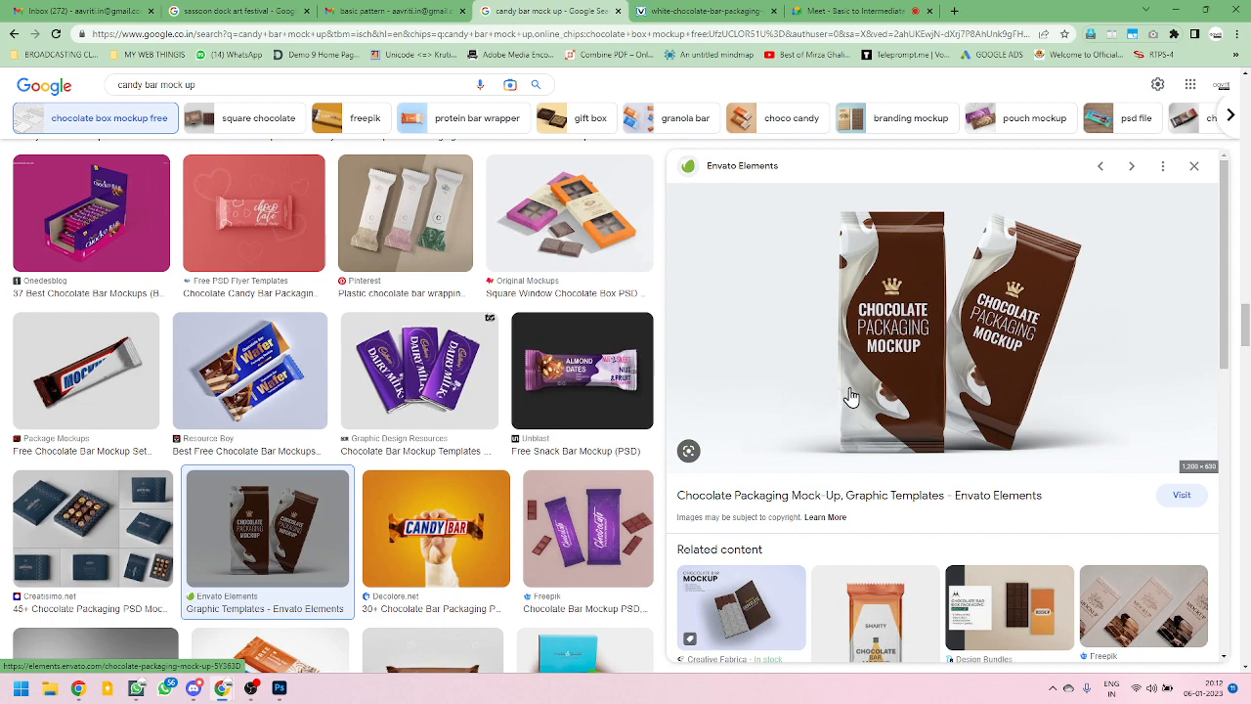
# Step: Browse the related mockups and open the Envato Elements chocolate packaging image in a new tab for viewing
pyautogui.scroll(-3, 865, 377)
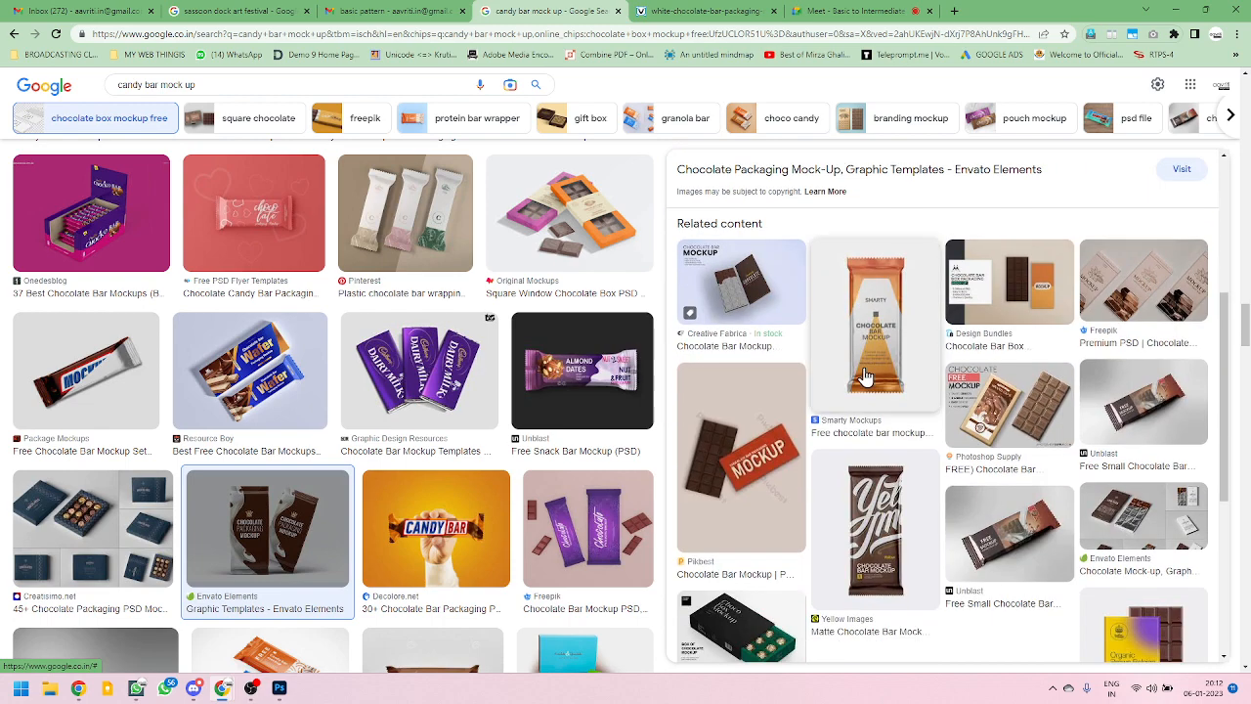
pyautogui.scroll(-3, 865, 377)
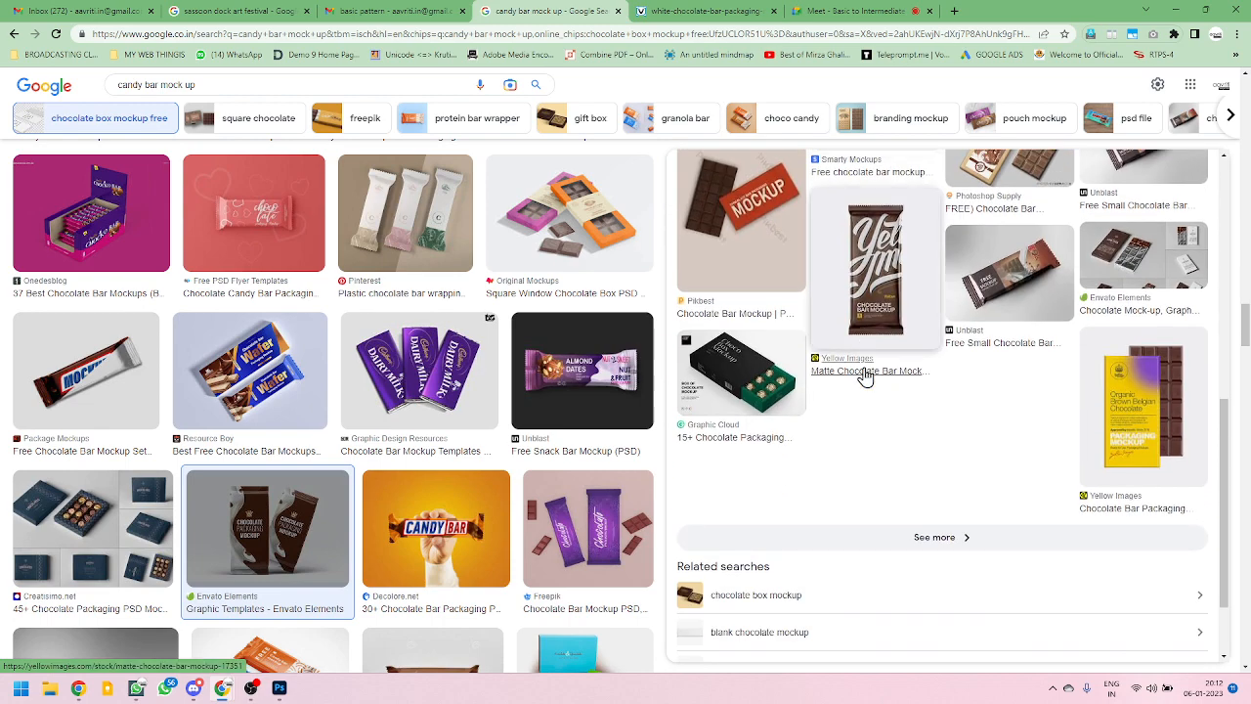
pyautogui.scroll(5, 865, 377)
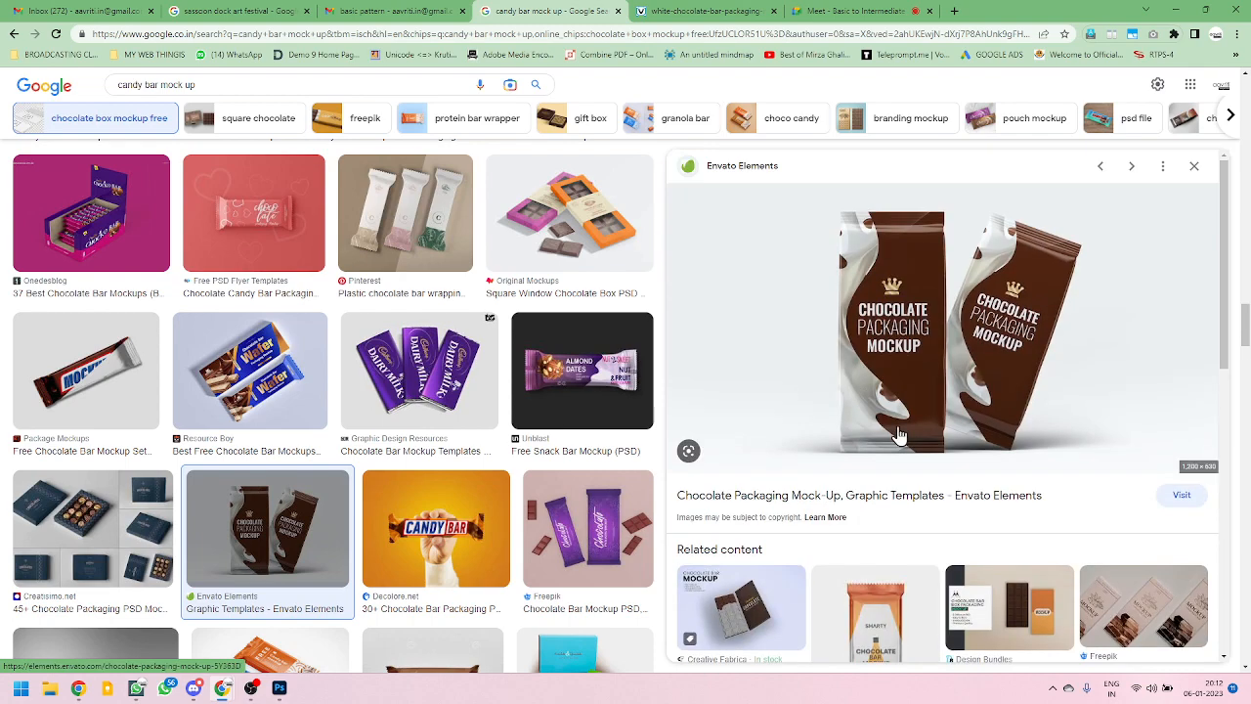
pyautogui.rightClick(902, 337)
pyautogui.click(970, 460)
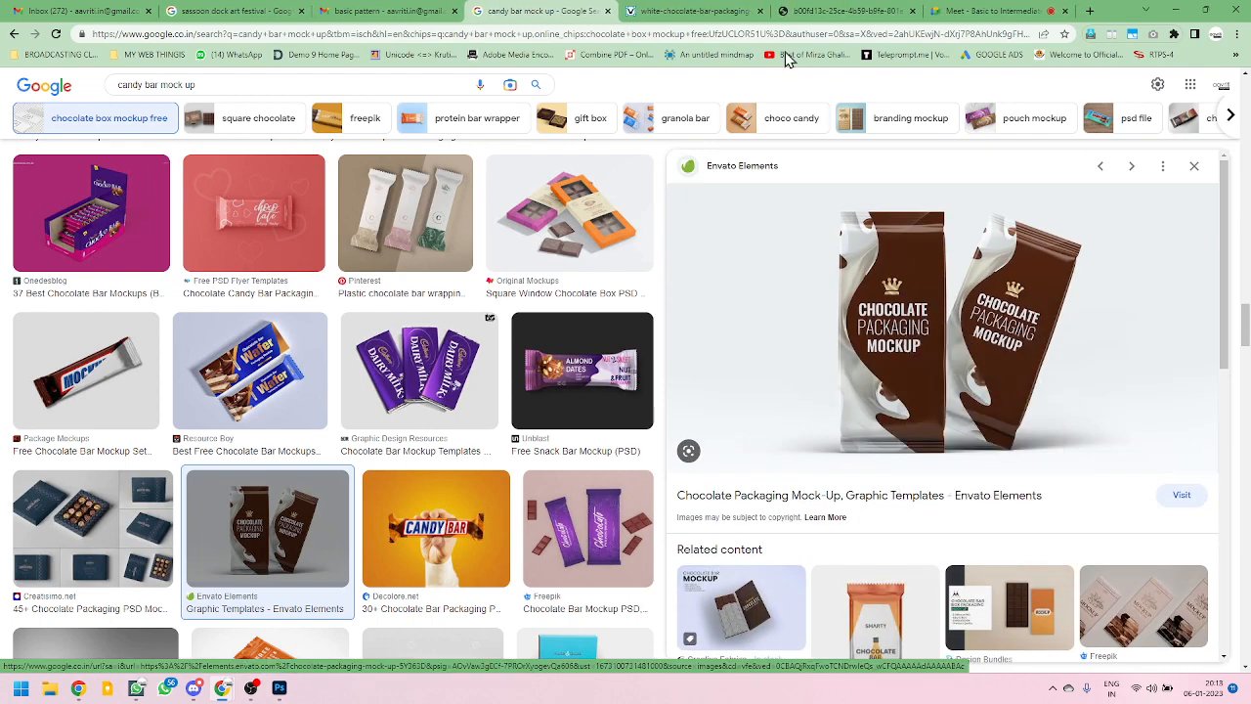
pyautogui.click(807, 12)
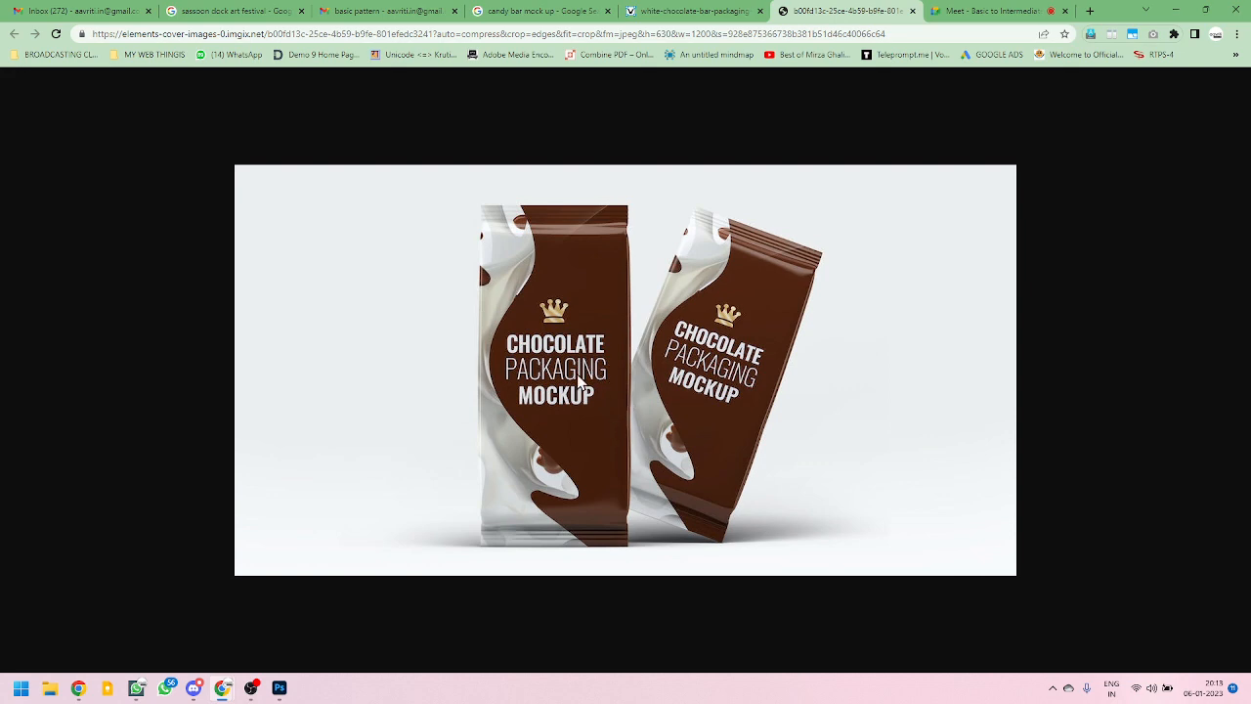
# Step: Enlarge the chocolate packaging image to 150% and examine how the design sits on the wrappers
pyautogui.hotkey('ctrl', '+')
pyautogui.hotkey('ctrl', '+')
pyautogui.hotkey('ctrl', '+')
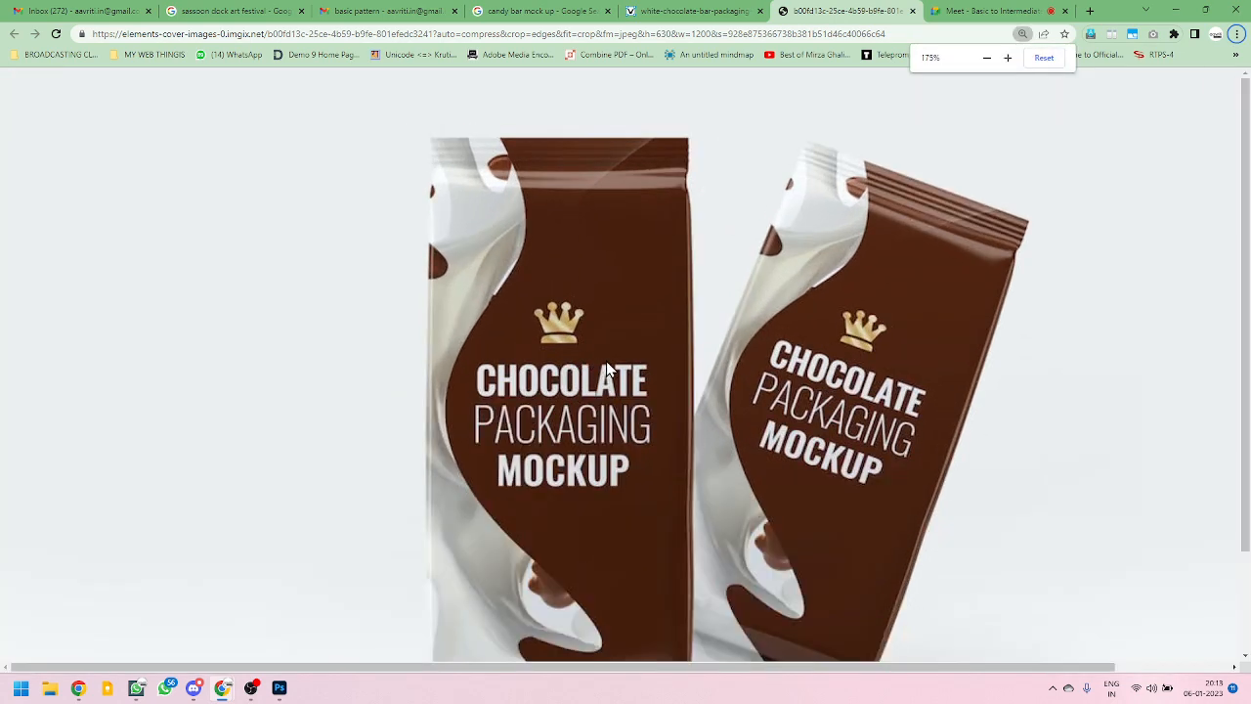
pyautogui.hotkey('ctrl', '-')
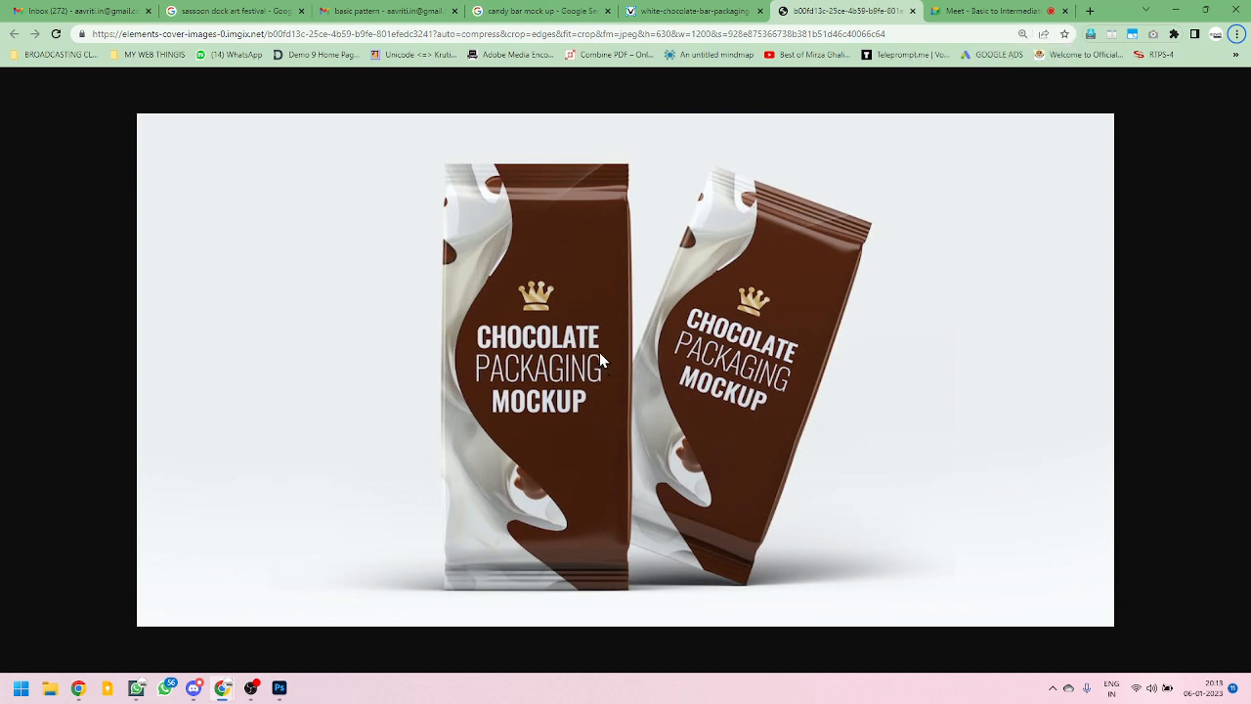
pyautogui.hotkey('ctrl', '+')
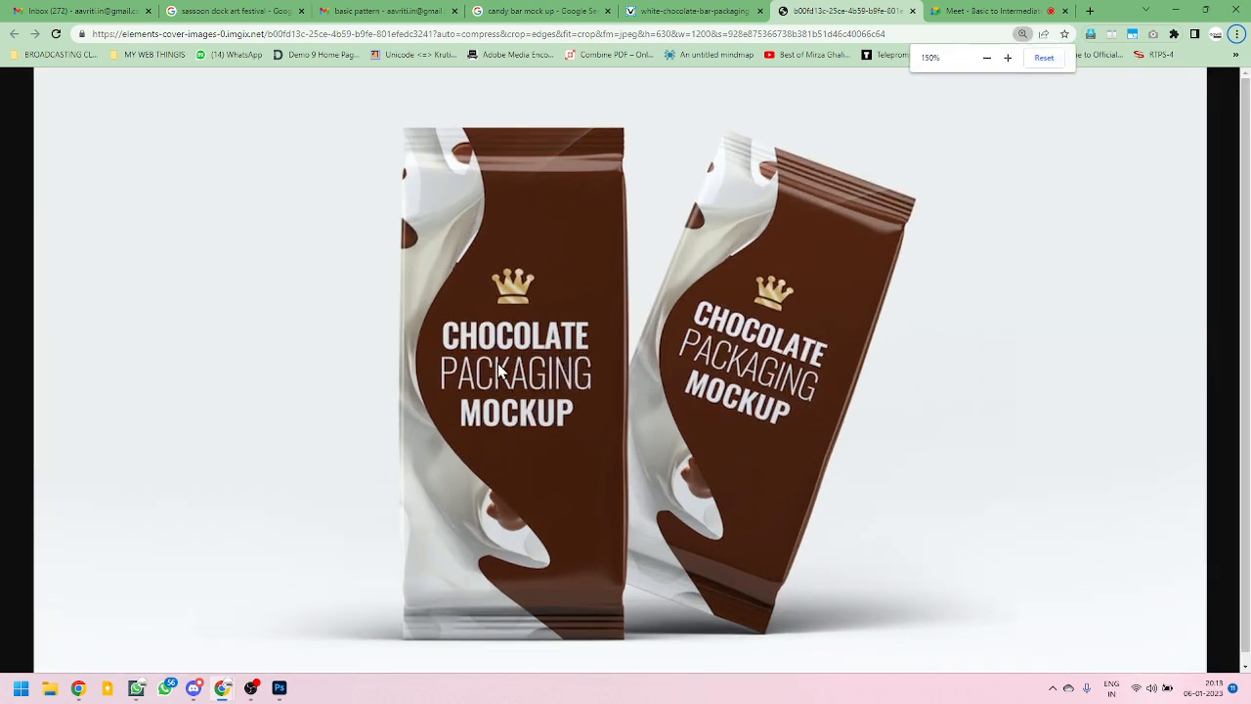
# Step: Capture a screenshot of the front chocolate wrapper's design, covering the area between its upper and lower crimped seals
pyautogui.hotkey('ctrl', '+')
pyautogui.hotkey('ctrl', '-')
pyautogui.hotkey('alt', 'f')
pyautogui.press('Escape')
pyautogui.scroll(-1, 518, 438)
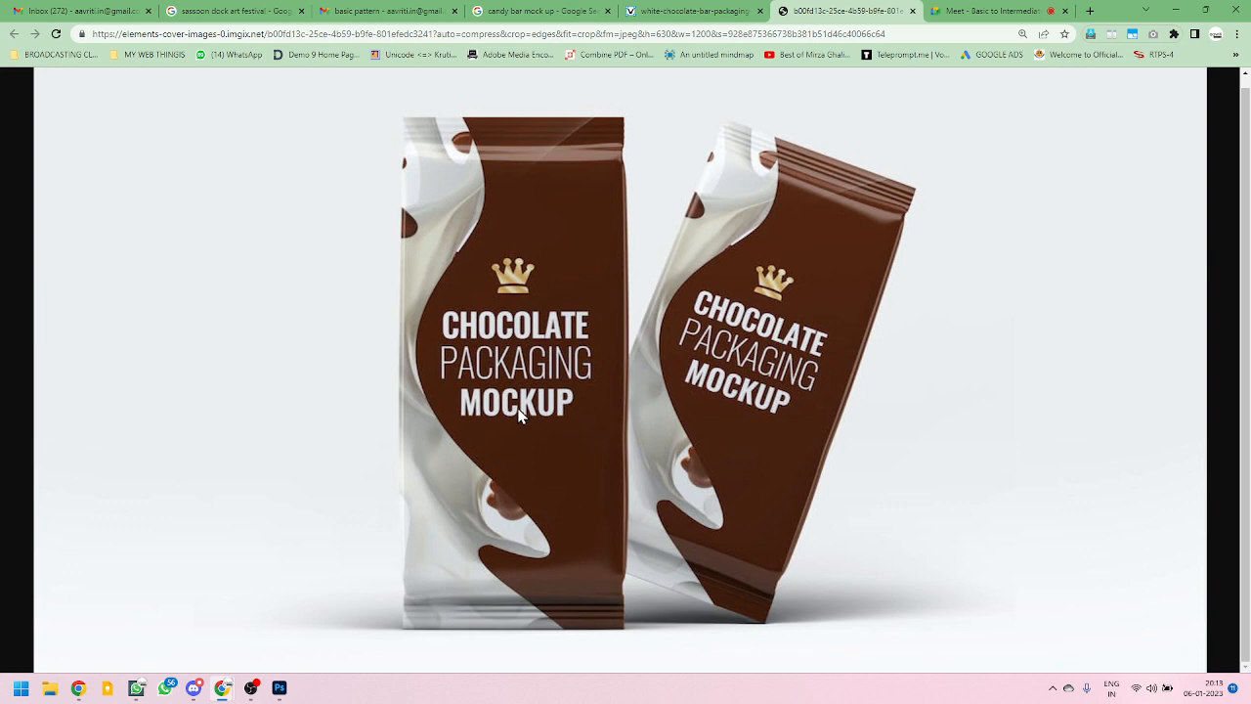
pyautogui.press('super+shift+s')
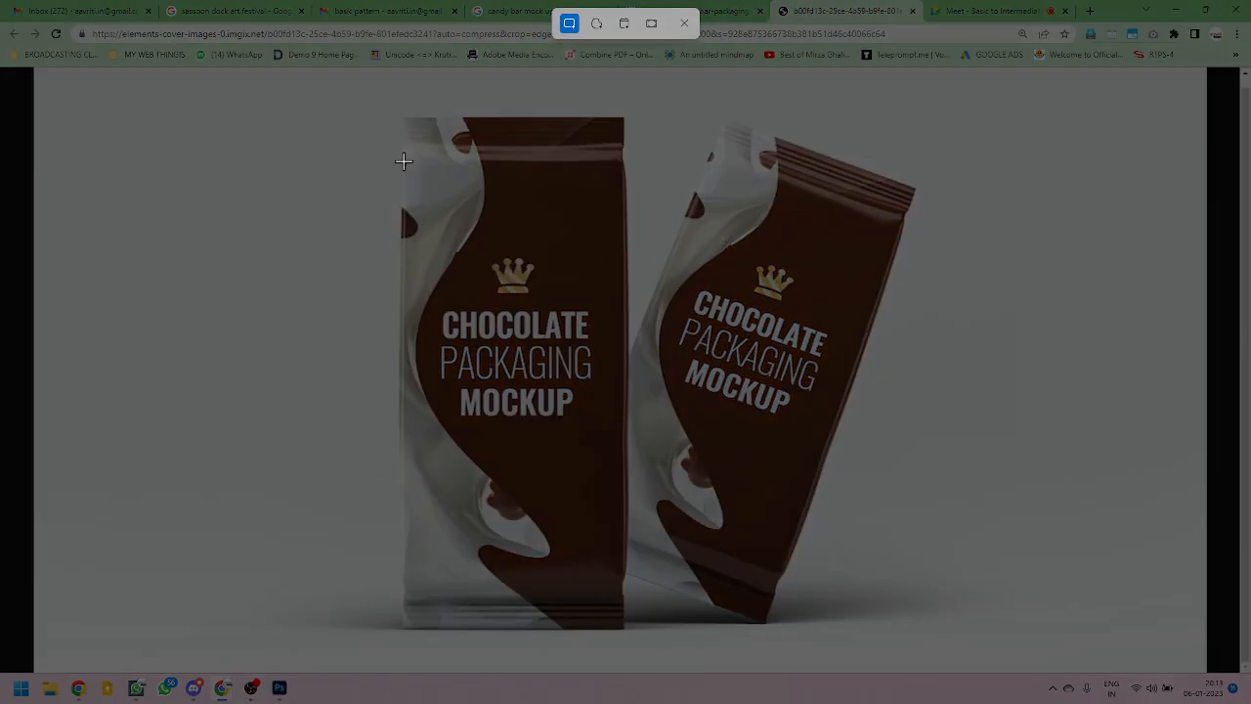
pyautogui.moveTo(404, 161); pyautogui.dragTo(619, 582)
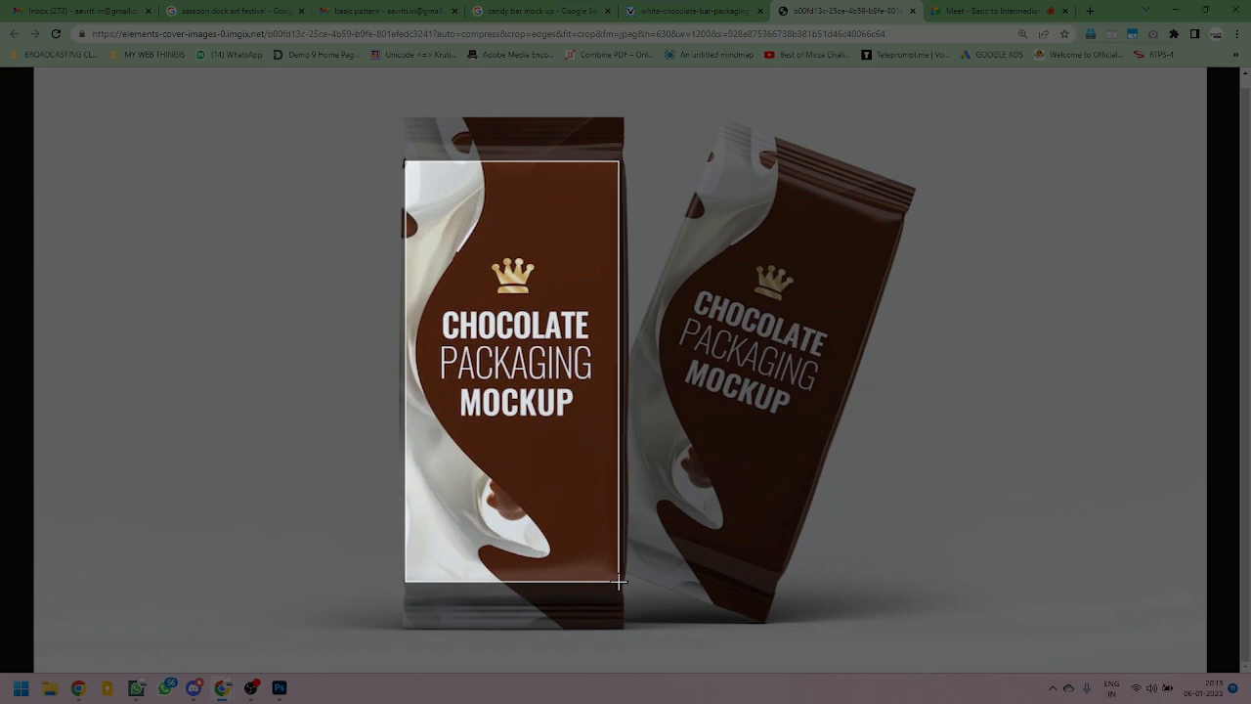
pyautogui.moveTo(619, 583); pyautogui.dragTo(620, 583)
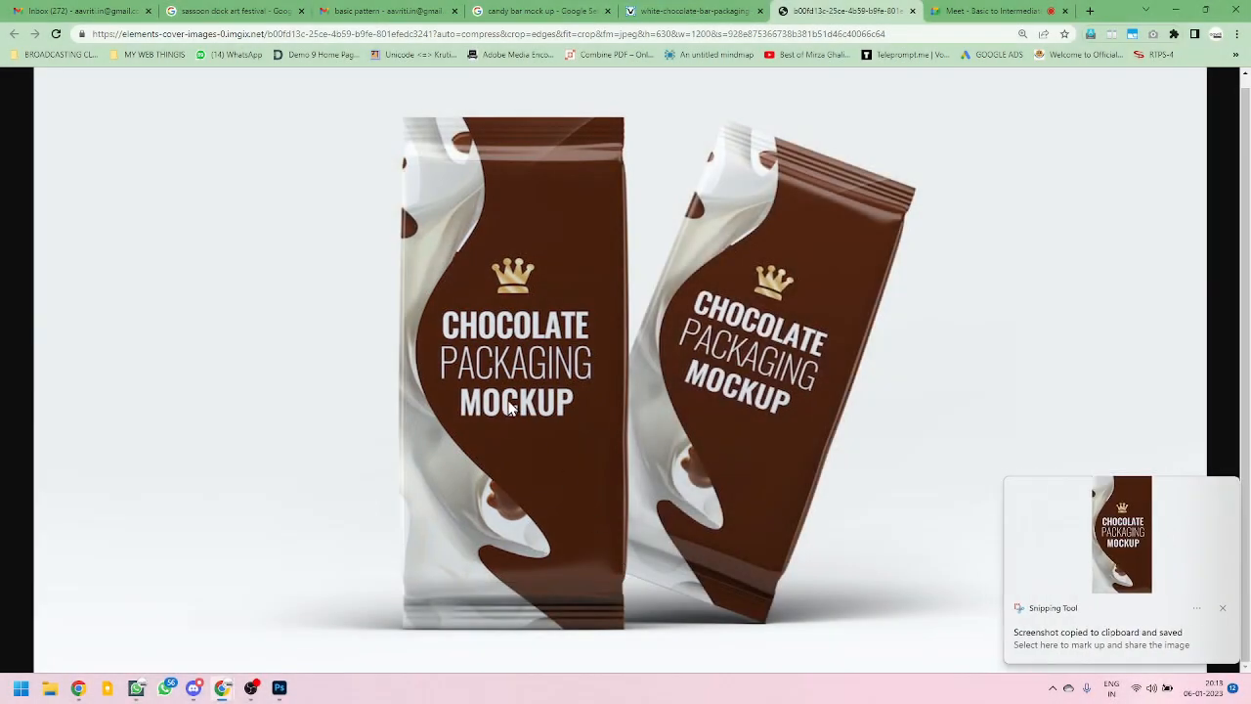
# Step: Switch to Photoshop, paste the captured design as a new layer and place it on the white wrapper's upper-left corner
pyautogui.click(279, 688)
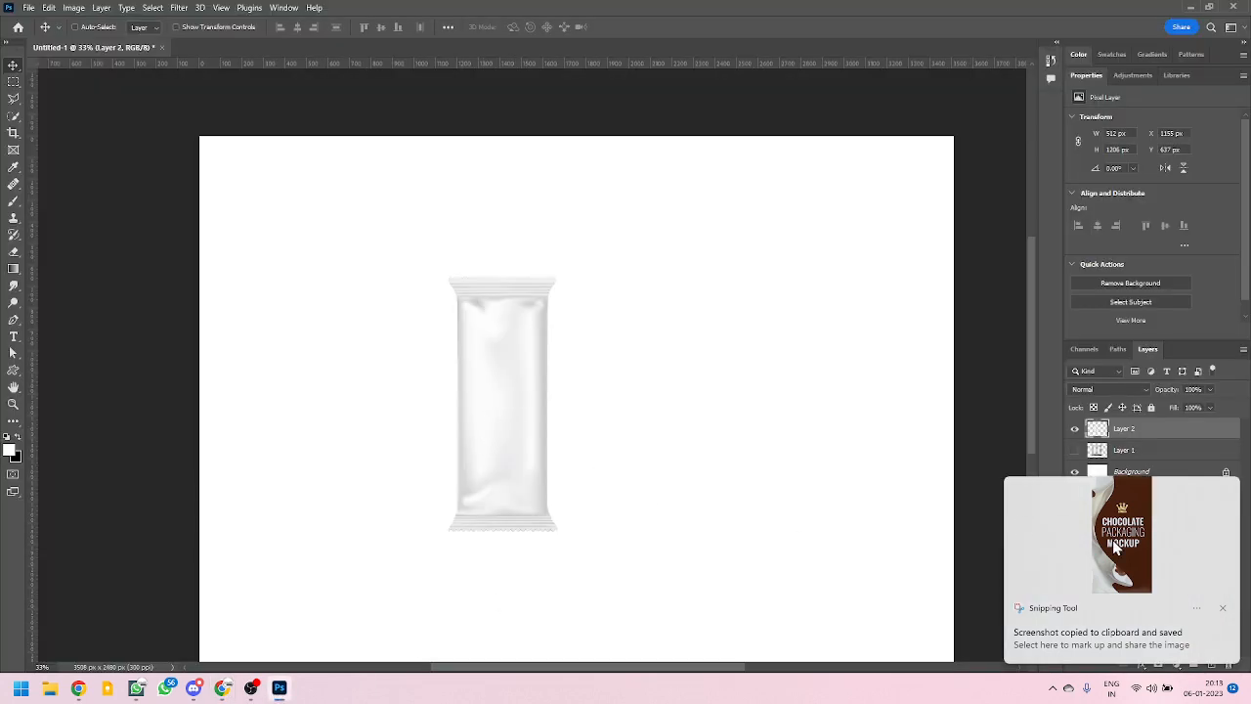
pyautogui.hotkey('ctrl', 'v')
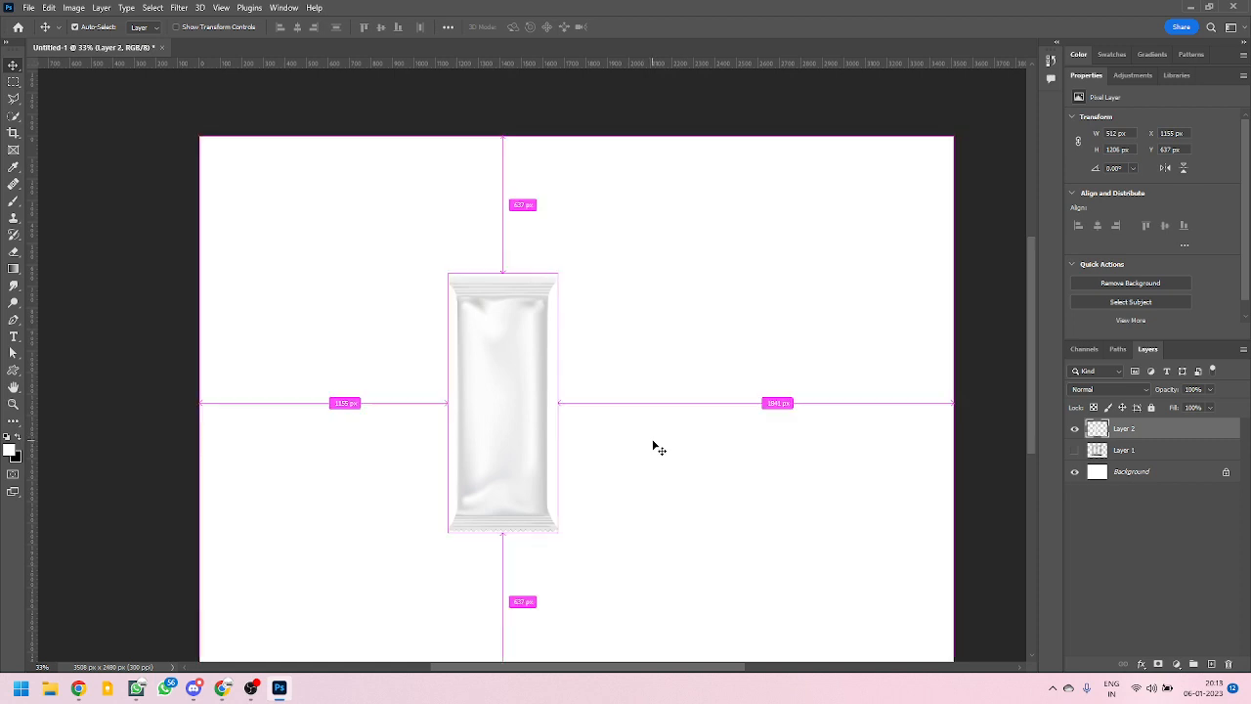
pyautogui.moveTo(572, 425); pyautogui.dragTo(479, 367)
# Step: Scale the pasted design to about 131% and fit it over the wrapper's body at X 1192 px, Y 818 px
pyautogui.hotkey('ctrl', 't')
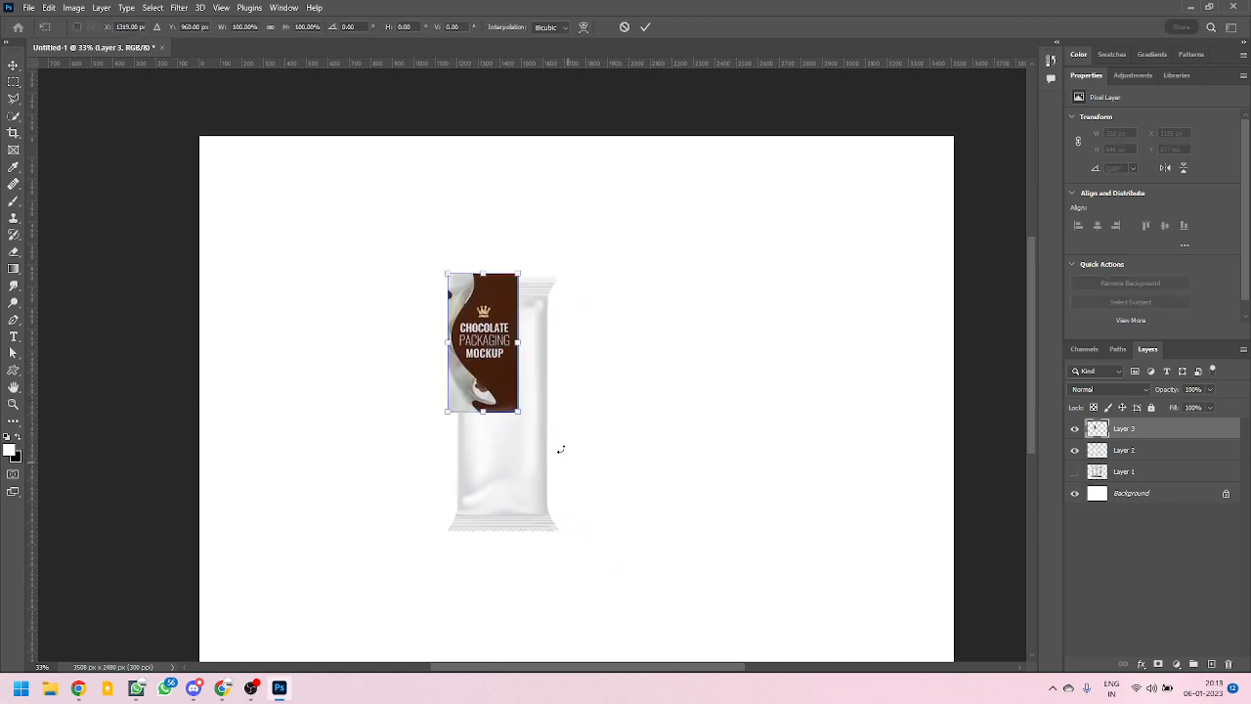
pyautogui.moveTo(523, 415); pyautogui.dragTo(547, 499)
pyautogui.scroll(3, 508, 447)
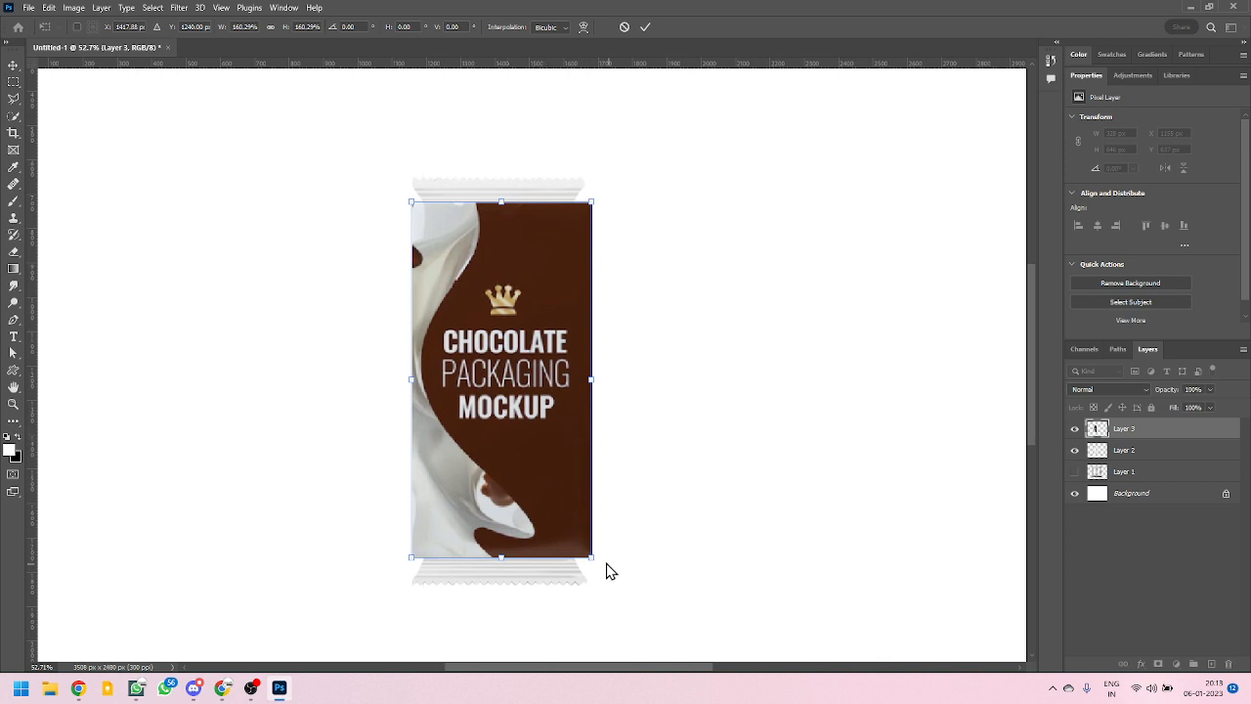
pyautogui.moveTo(590, 557); pyautogui.dragTo(571, 516)
pyautogui.moveTo(548, 469); pyautogui.dragTo(559, 493)
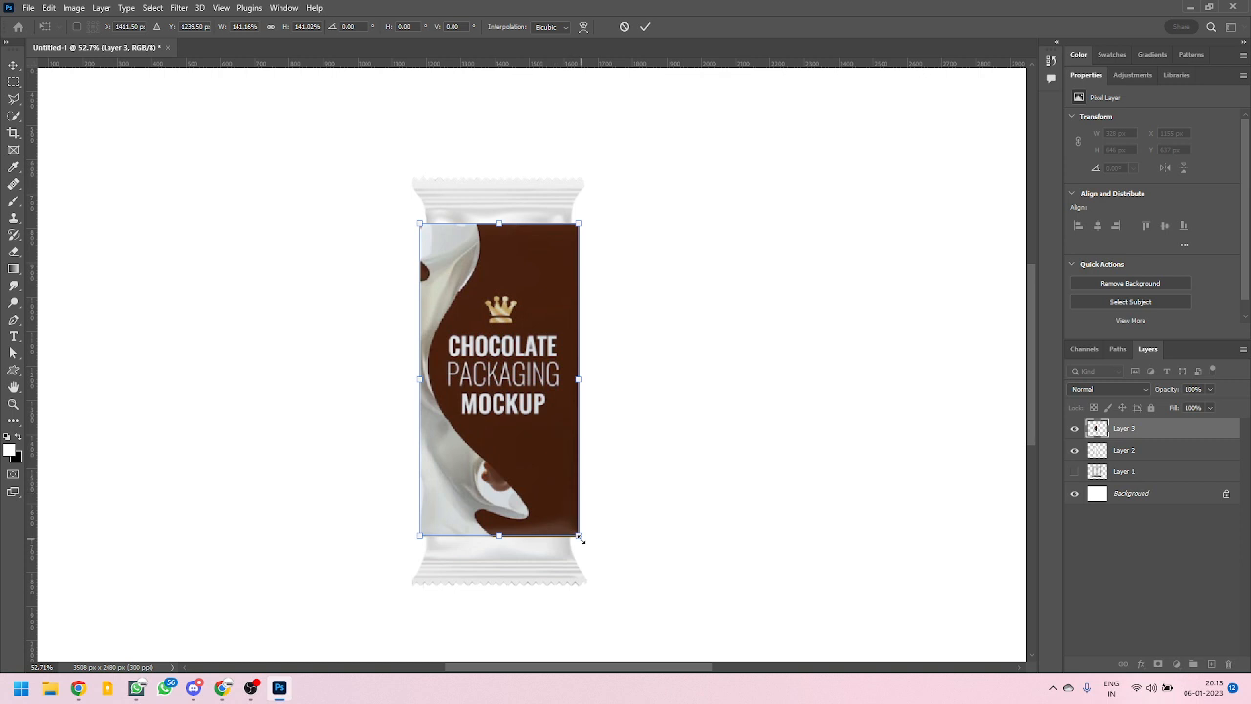
pyautogui.moveTo(581, 538)
pyautogui.mouseDown()
pyautogui.moveTo(602, 554)
pyautogui.moveTo(574, 506)
pyautogui.moveTo(584, 523)
pyautogui.mouseUp()
pyautogui.moveTo(544, 494); pyautogui.dragTo(546, 497)
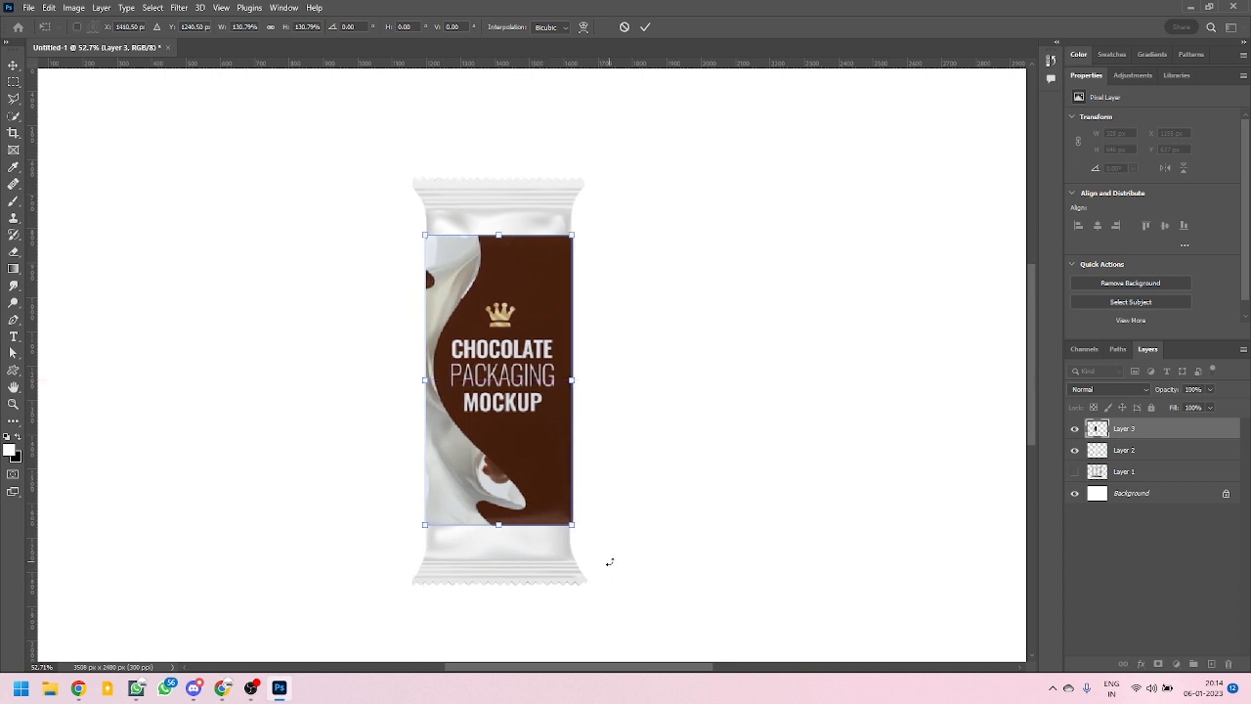
pyautogui.press('Left')
pyautogui.press('Left')
pyautogui.press('Left')
pyautogui.press('Left')
pyautogui.press('Return')
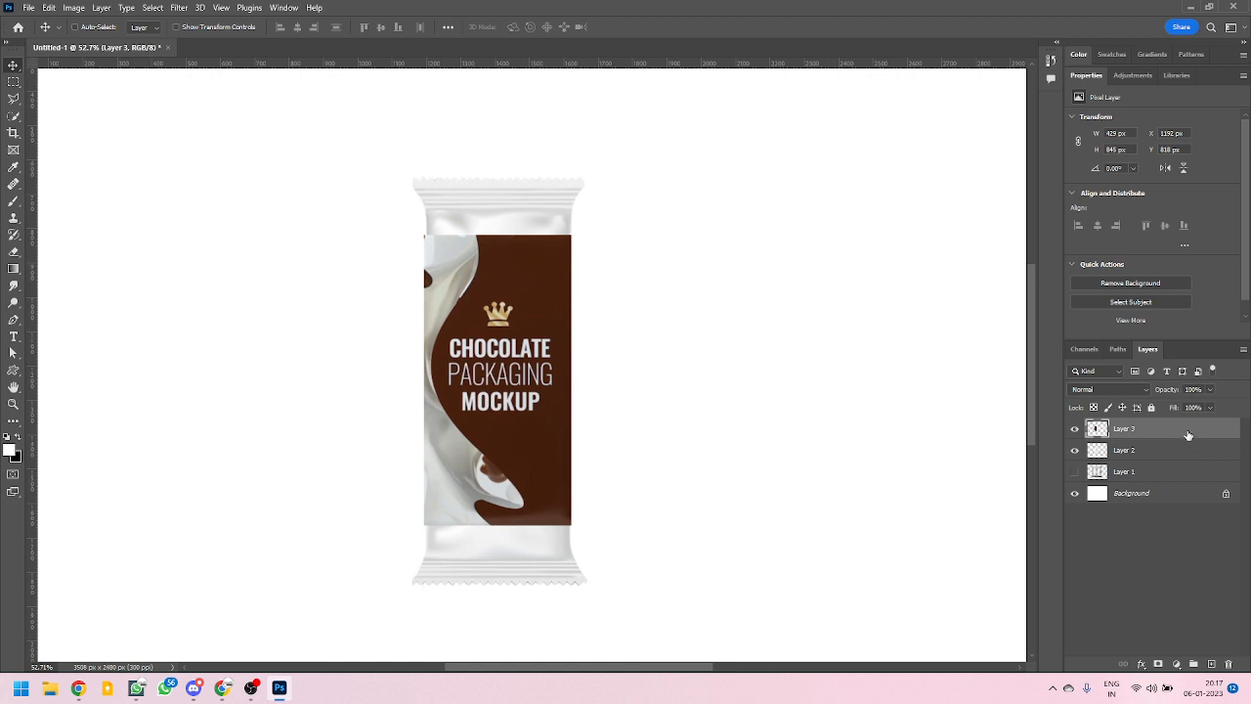
# Step: Mask the design on Layer 3 with the outline of the wrapper on Layer 2
pyautogui.keyDown('ctrl'); pyautogui.click(1097, 452); pyautogui.keyUp('ctrl')
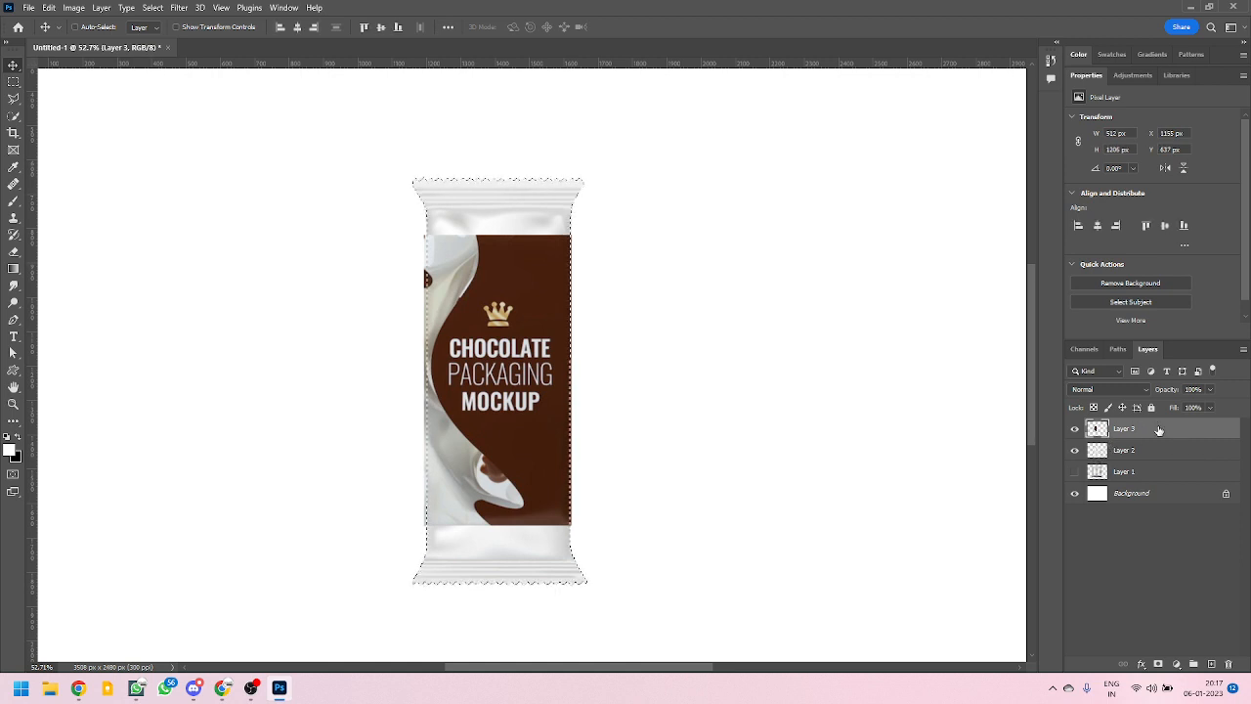
pyautogui.click(1159, 665)
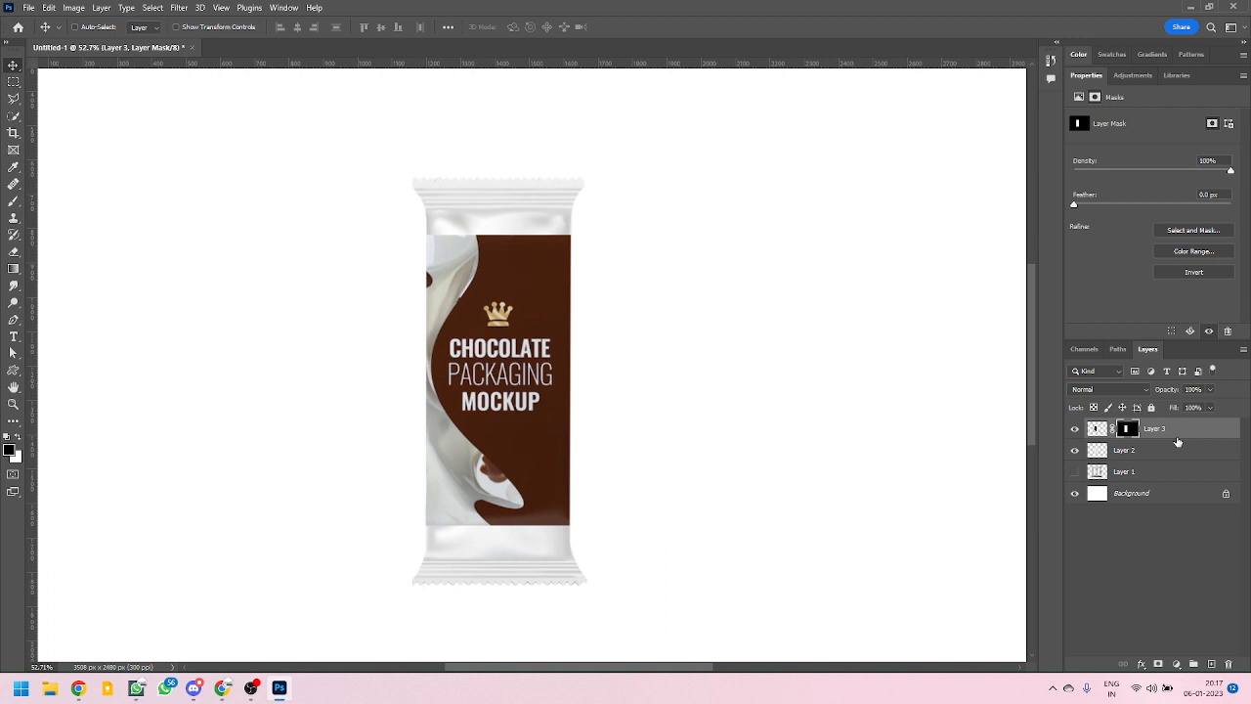
# Step: Set Layer 3's Blend If sliders to split This Layer's blacks at 0/21 and the Underlying Layer's whites at 237/255
pyautogui.doubleClick(1195, 433)
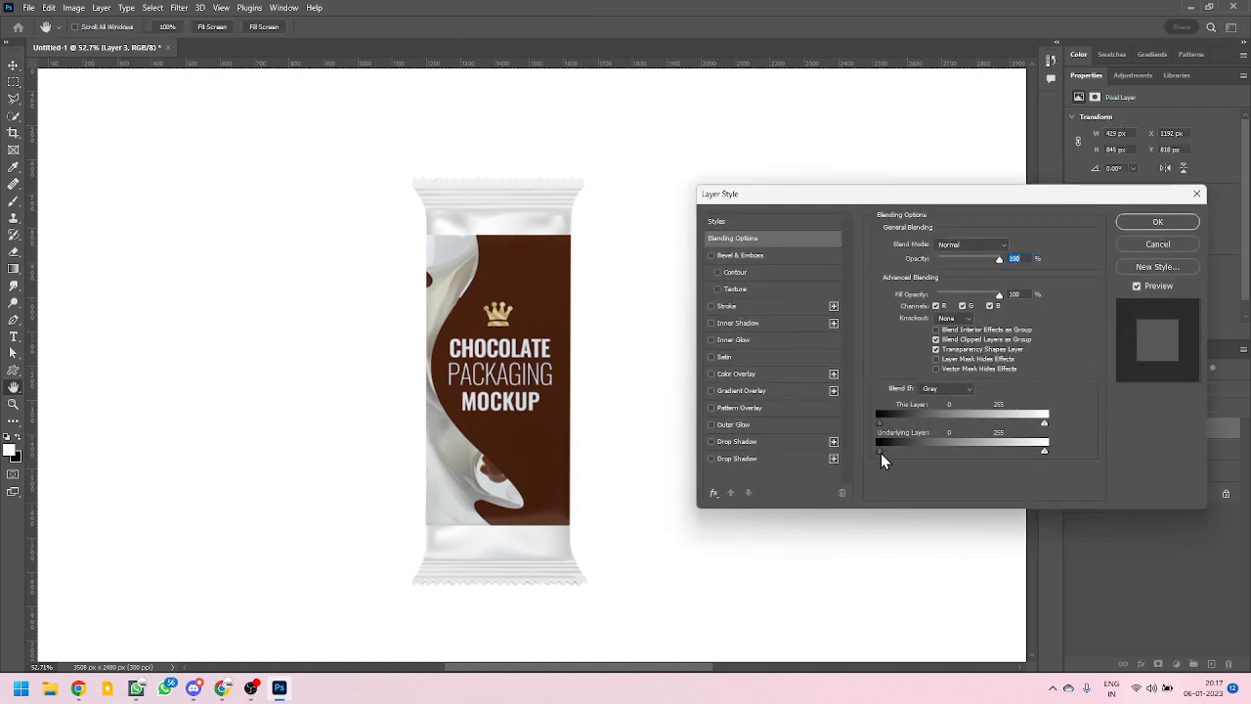
pyautogui.moveTo(881, 453)
pyautogui.mouseDown()
pyautogui.moveTo(935, 452)
pyautogui.moveTo(899, 452)
pyautogui.mouseUp()
pyautogui.moveTo(1042, 450)
pyautogui.mouseDown()
pyautogui.moveTo(1012, 456)
pyautogui.moveTo(1039, 452)
pyautogui.mouseUp()
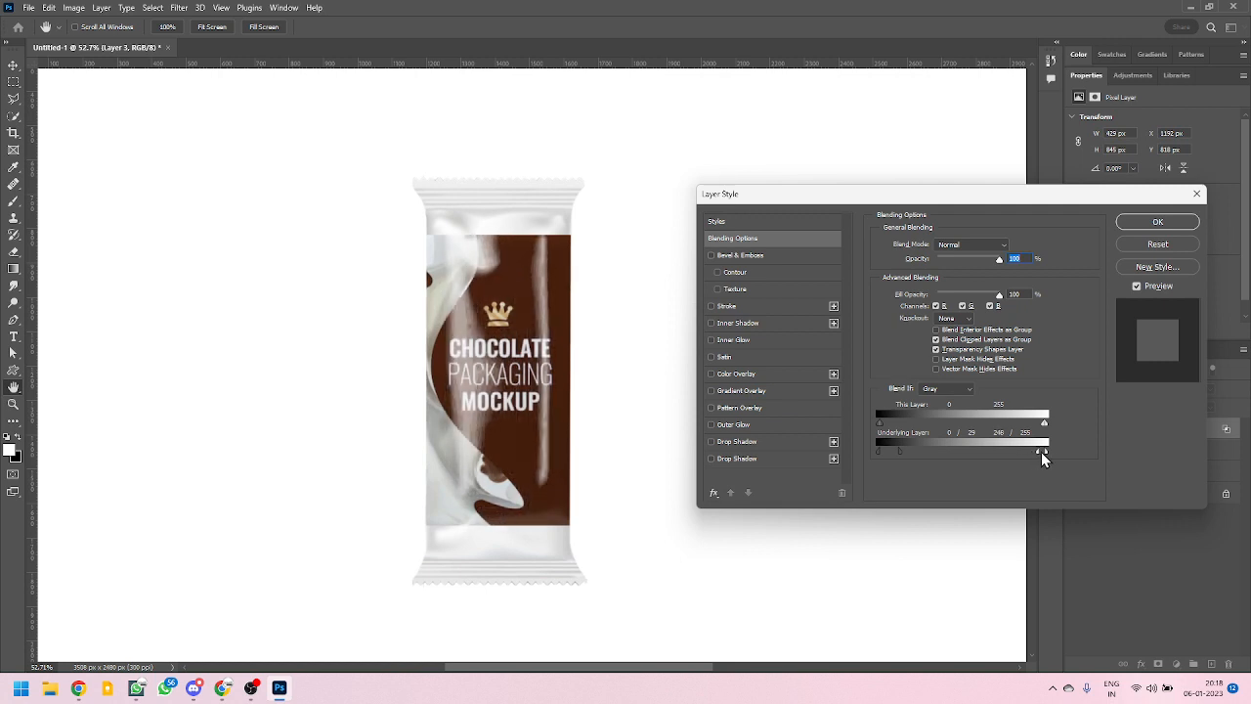
pyautogui.moveTo(1041, 452); pyautogui.dragTo(1038, 452)
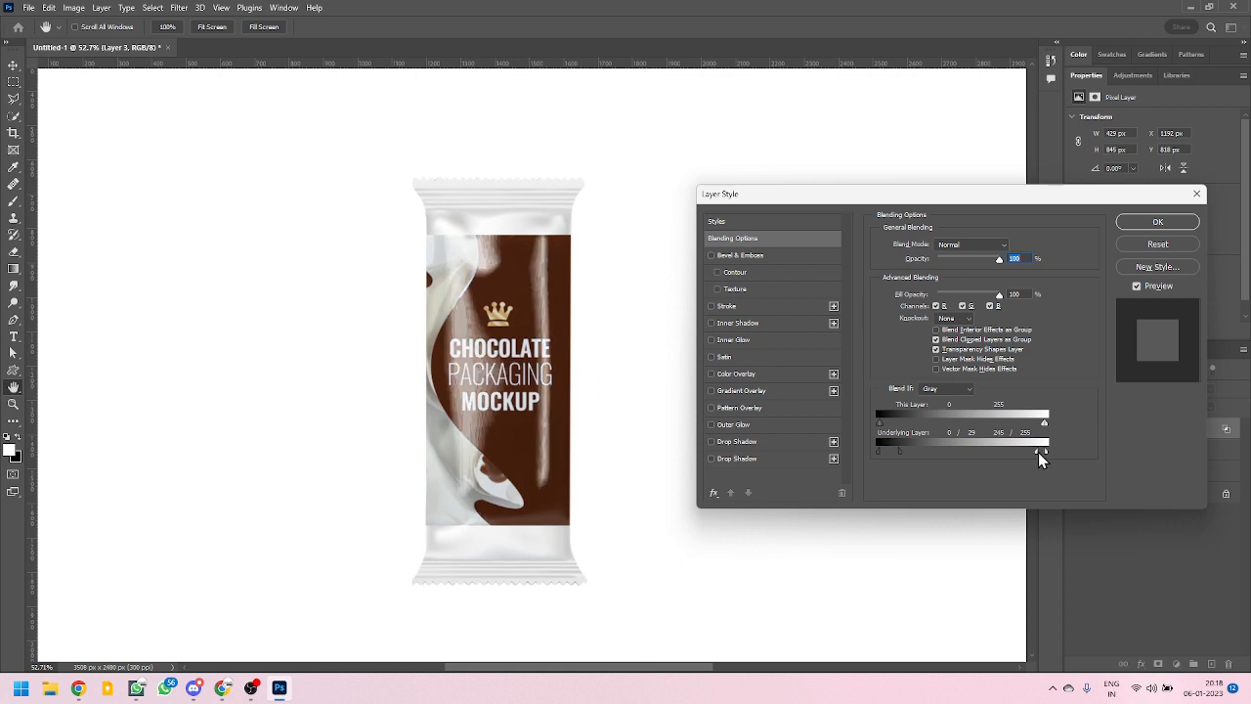
pyautogui.moveTo(899, 452); pyautogui.dragTo(842, 450)
pyautogui.moveTo(1043, 424)
pyautogui.mouseDown()
pyautogui.moveTo(995, 424)
pyautogui.moveTo(1031, 426)
pyautogui.mouseUp()
pyautogui.moveTo(1027, 428); pyautogui.dragTo(1083, 440)
pyautogui.moveTo(882, 419)
pyautogui.mouseDown()
pyautogui.moveTo(936, 427)
pyautogui.moveTo(894, 427)
pyautogui.mouseUp()
pyautogui.moveTo(1033, 453); pyautogui.dragTo(1034, 453)
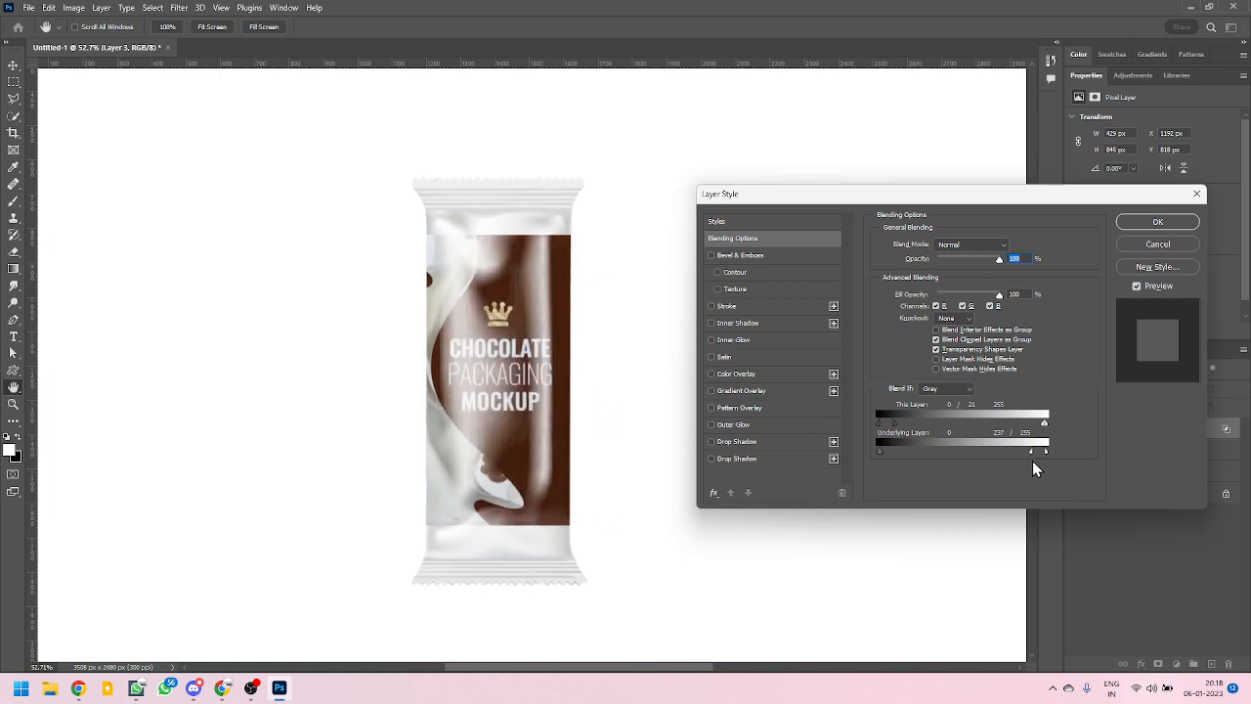
pyautogui.click(1162, 223)
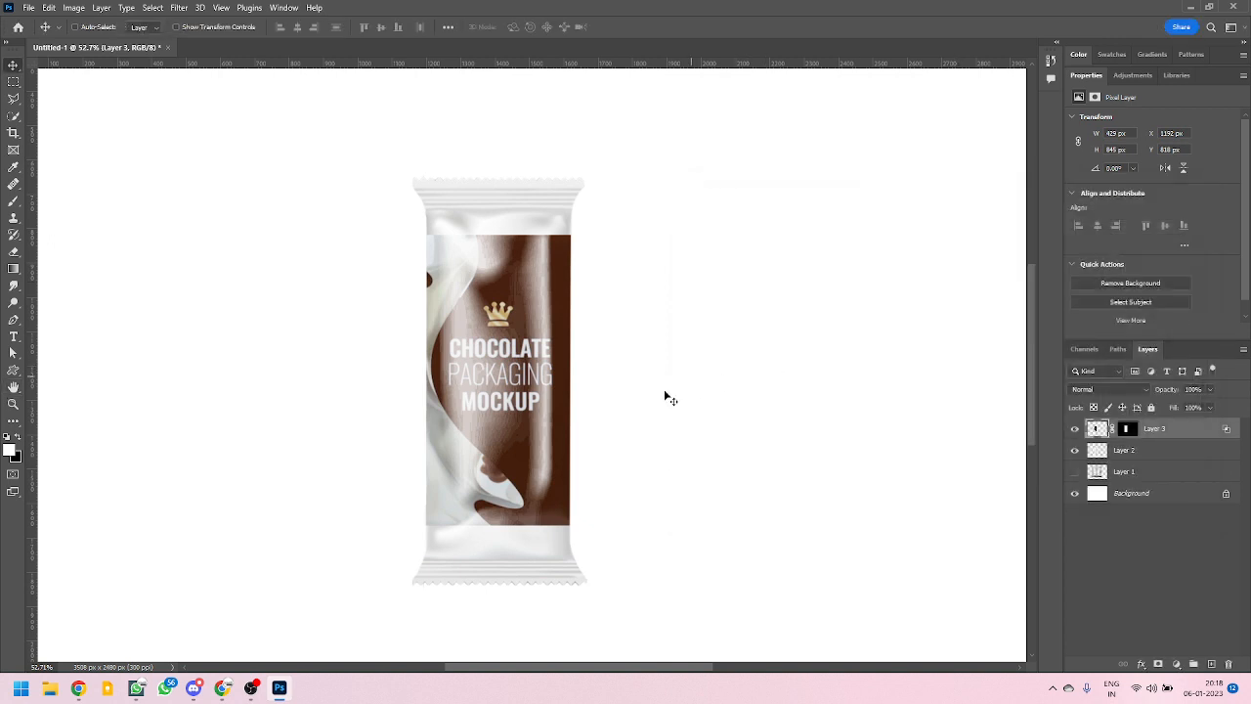
# Step: Toggle the visibility of Layers 1, 2 and 3 to compare the blended design, cut-out wrapper and original stock image
pyautogui.scroll(-2, 551, 520)
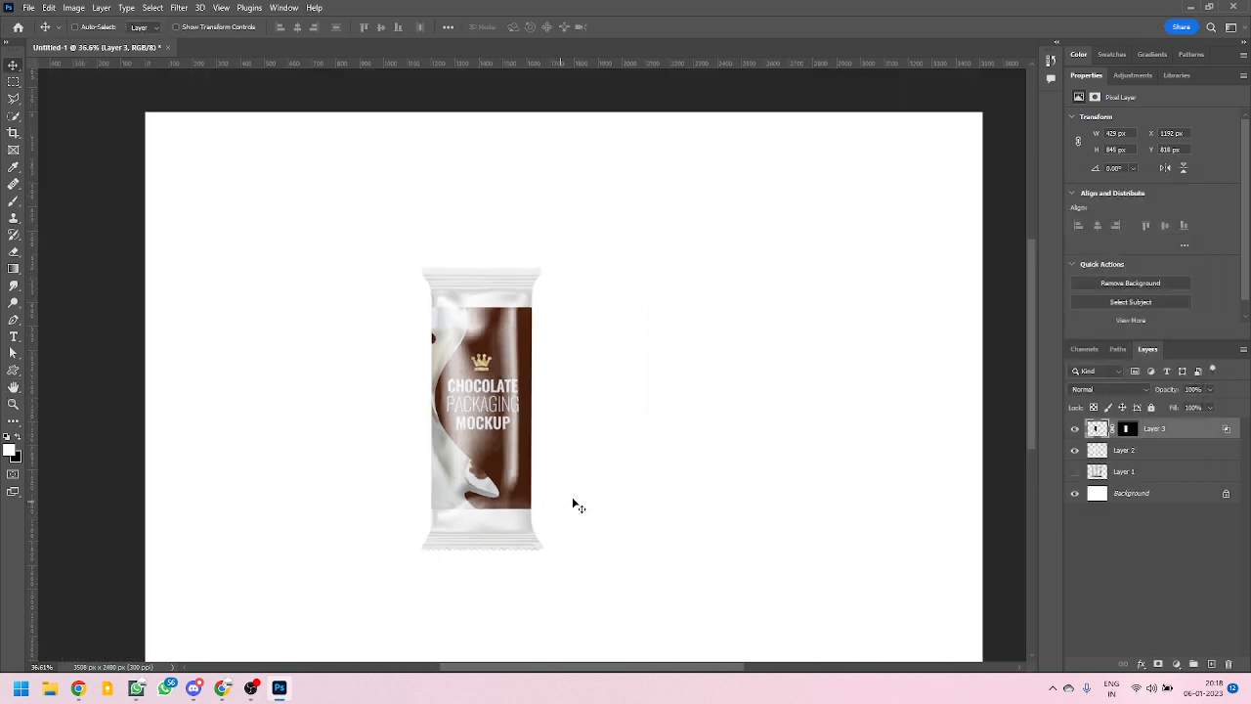
pyautogui.click(1076, 428)
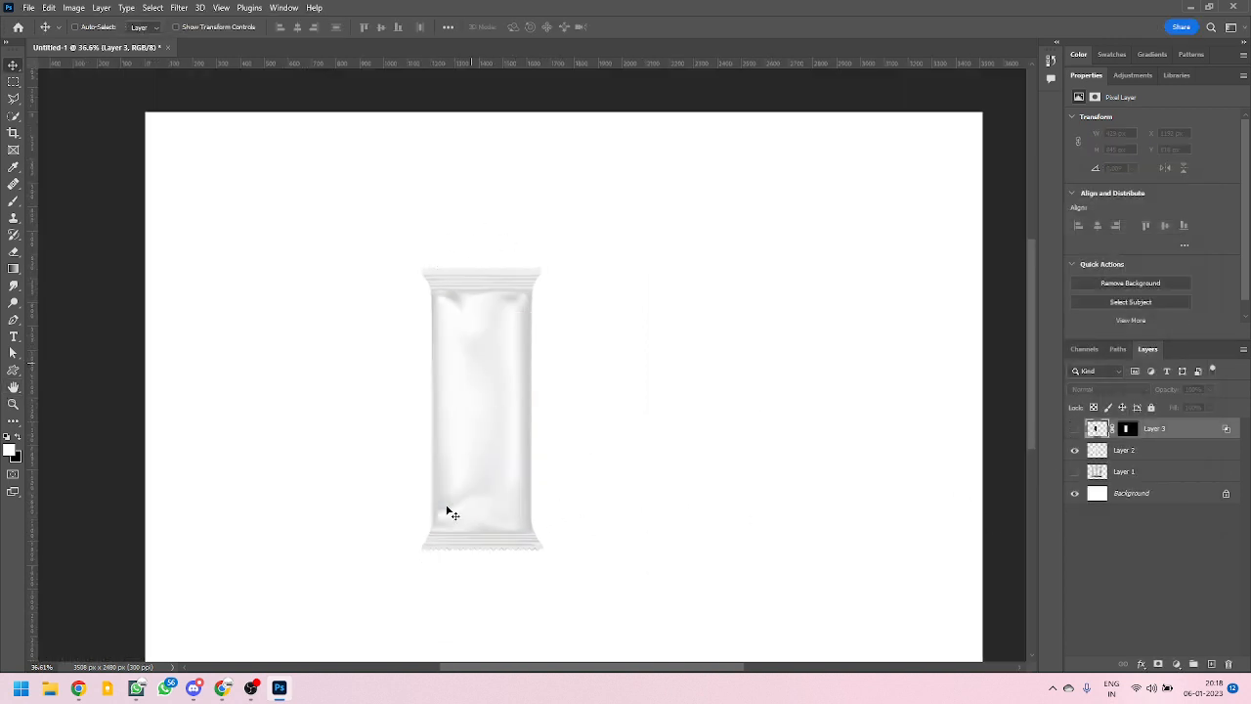
pyautogui.click(1075, 449)
pyautogui.click(1075, 471)
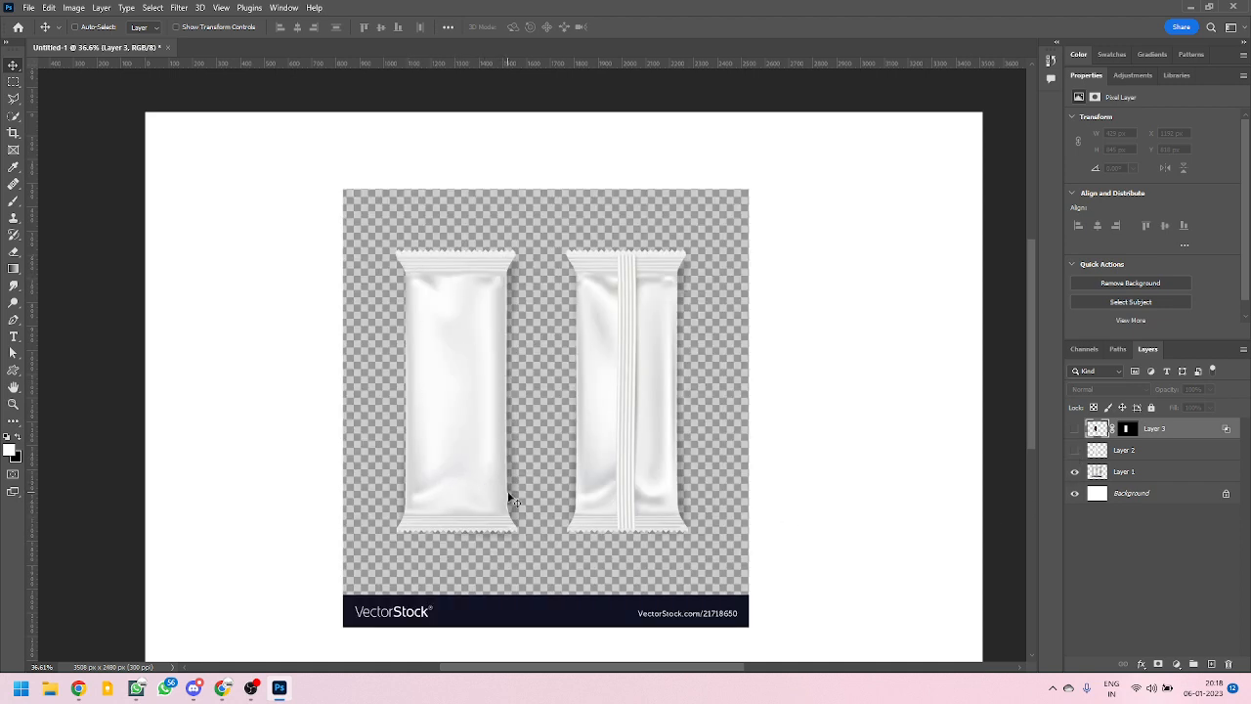
pyautogui.click(1076, 449)
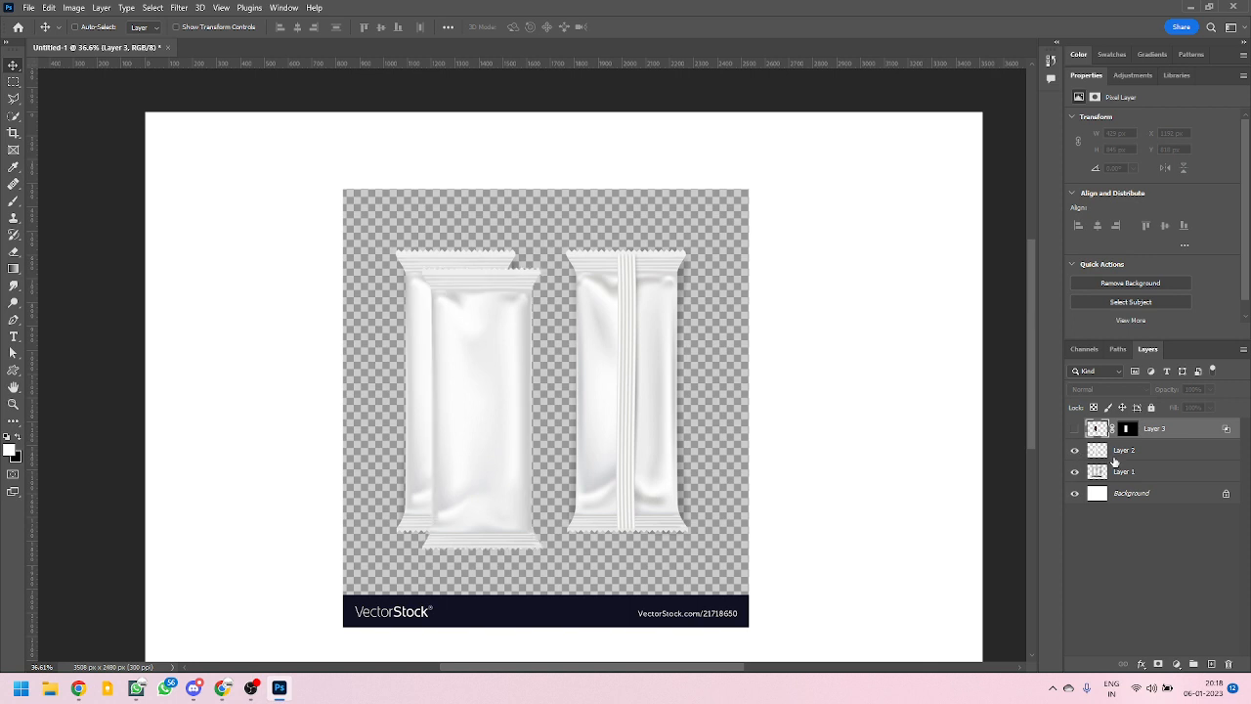
pyautogui.click(1133, 451)
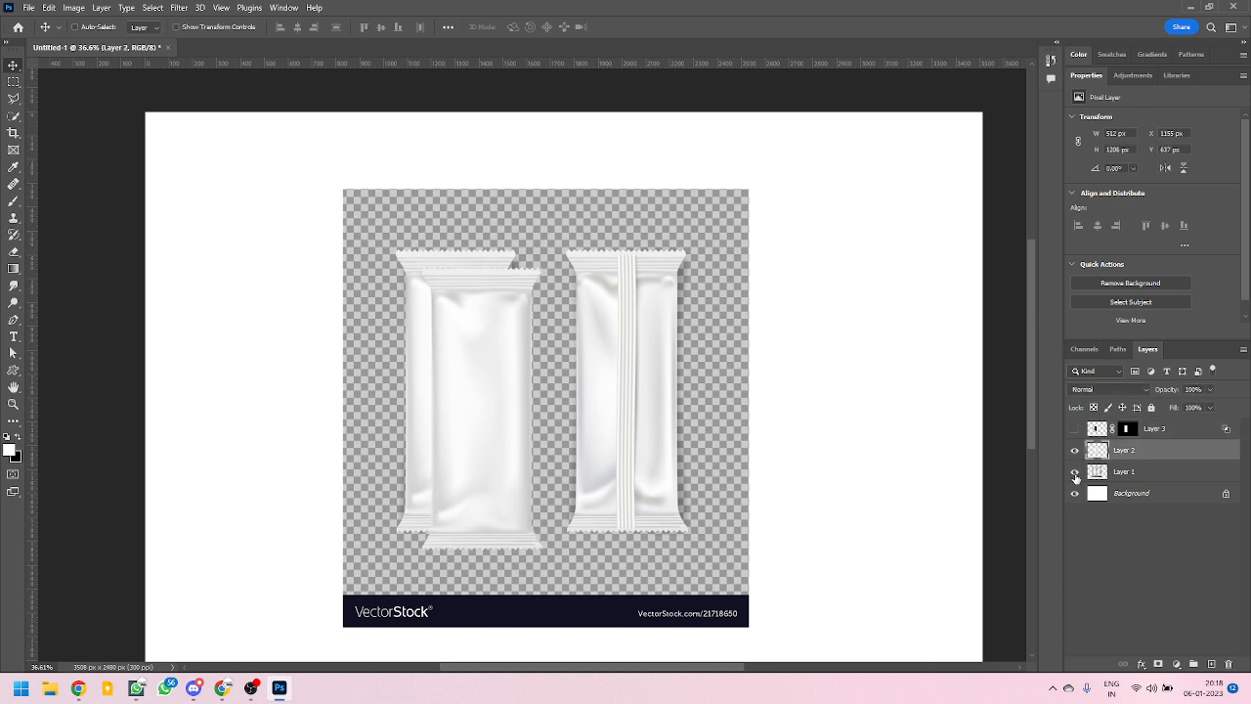
pyautogui.click(1076, 473)
# Step: Check the reference packaging in Chrome, return to Photoshop, show Layer 3 and examine the blended highlights up close
pyautogui.hotkey('alt', 'Tab')
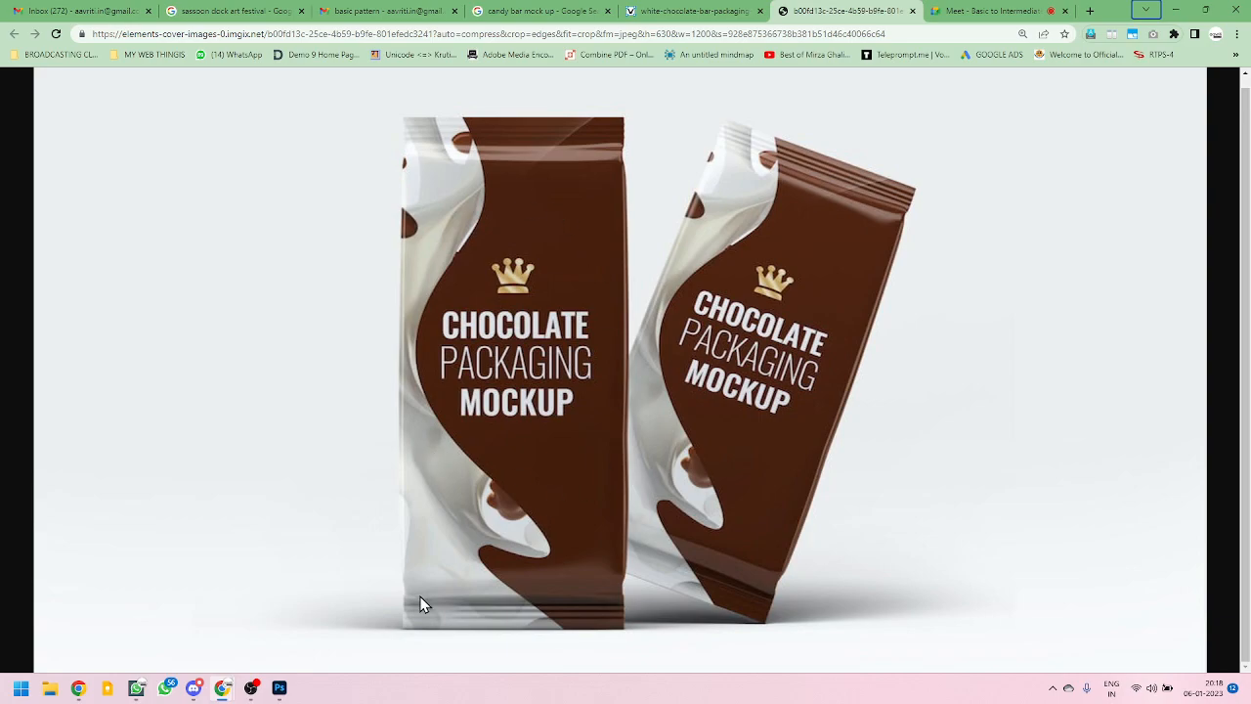
pyautogui.hotkey('alt', 'Tab')
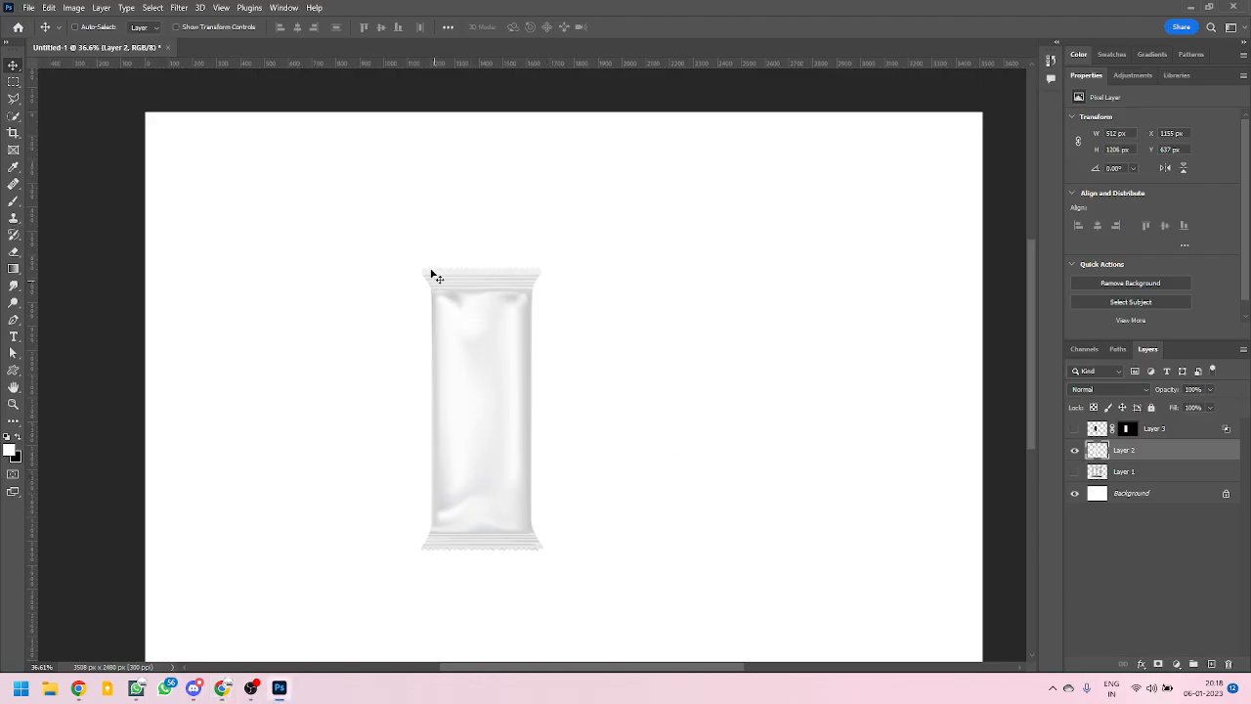
pyautogui.click(1075, 429)
pyautogui.scroll(3, 516, 440)
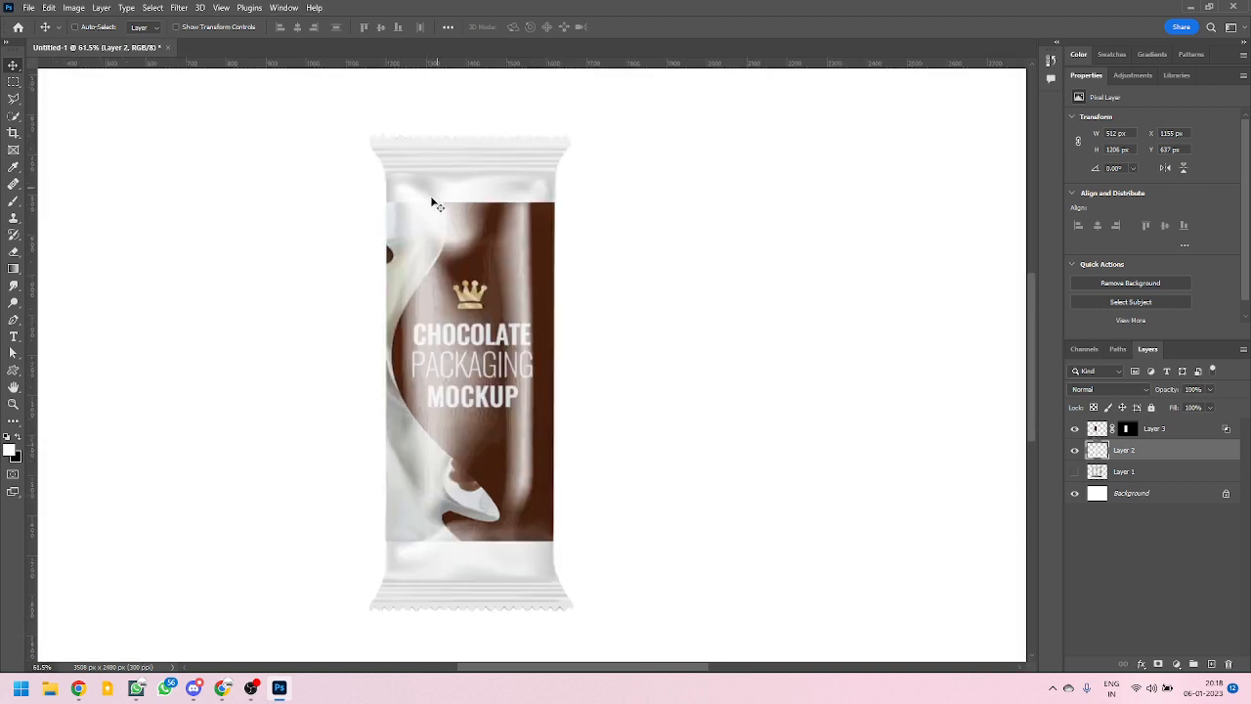
pyautogui.scroll(2, 435, 329)
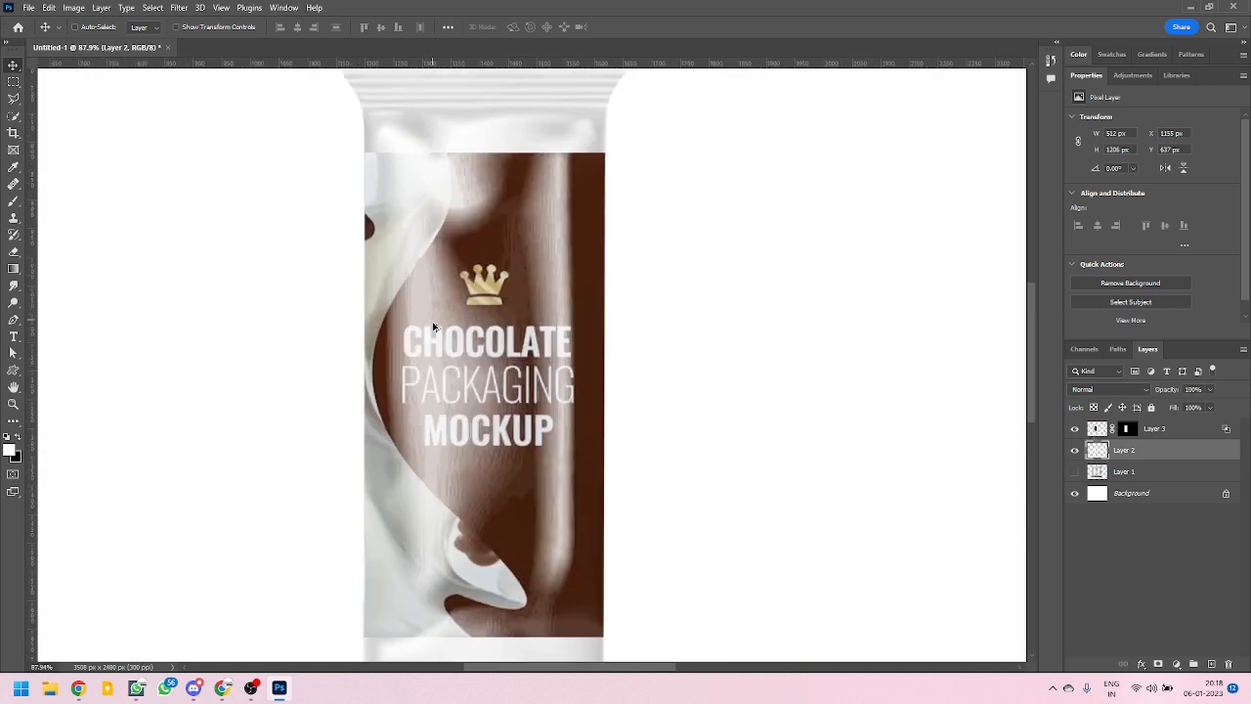
pyautogui.scroll(3, 513, 365)
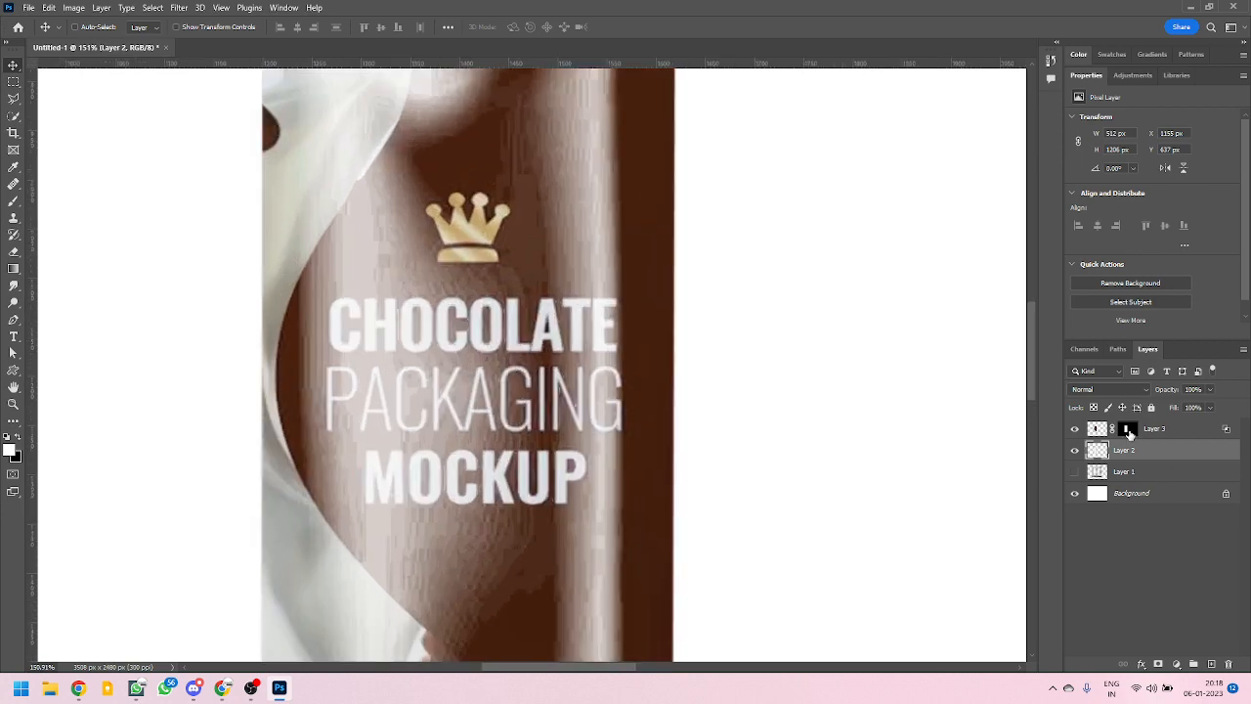
# Step: Delete Layer 3's mask without applying it and reset its Blend If sliders to 0 and 255
pyautogui.moveTo(1129, 434); pyautogui.dragTo(1230, 665)
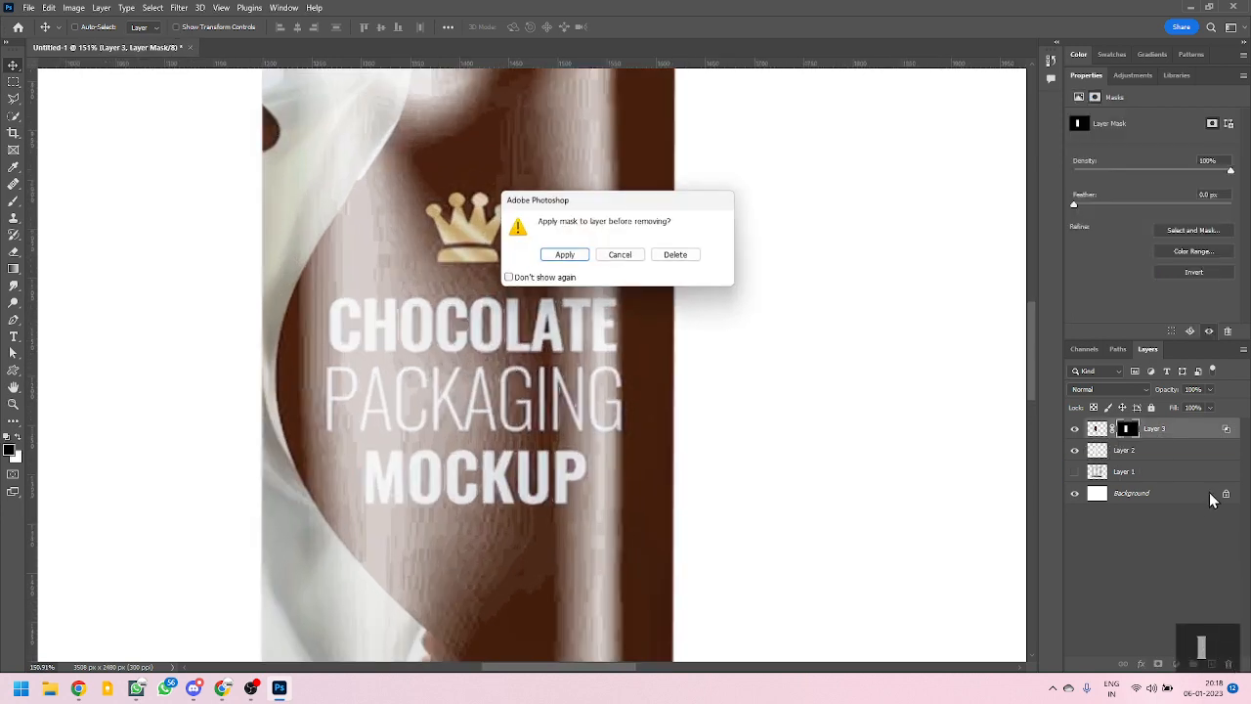
pyautogui.click(677, 256)
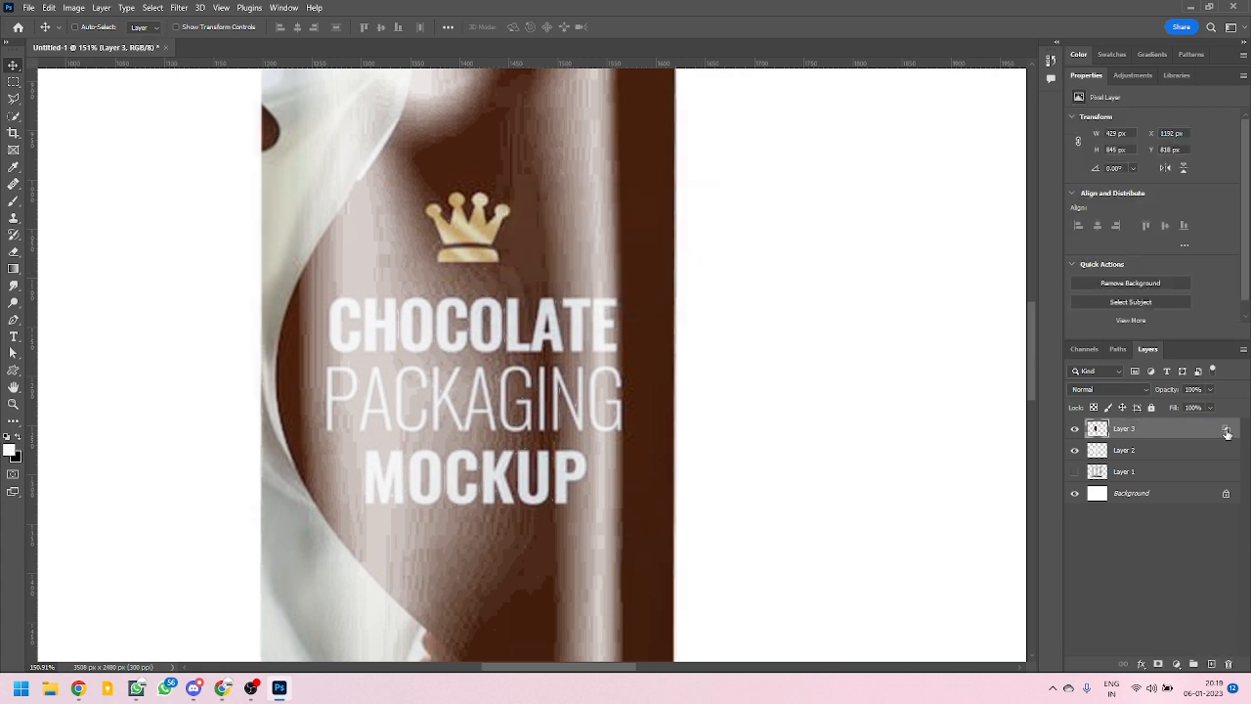
pyautogui.doubleClick(1227, 433)
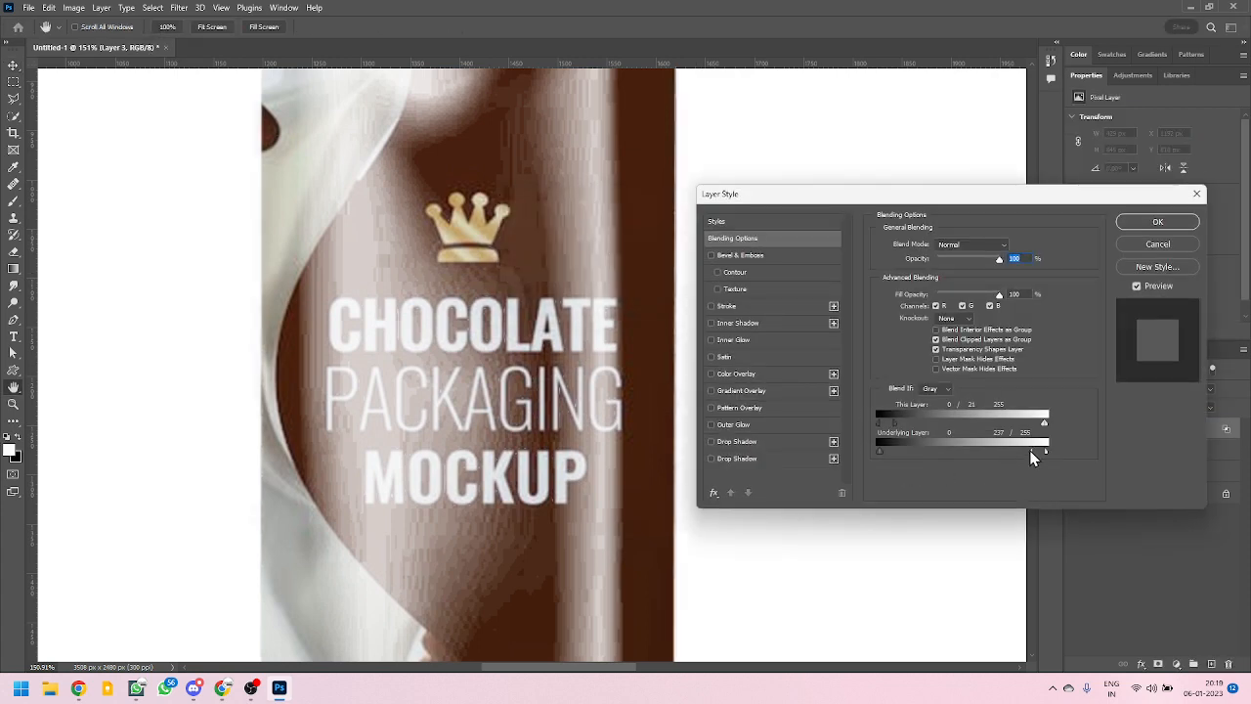
pyautogui.moveTo(1031, 451); pyautogui.dragTo(1120, 453)
pyautogui.moveTo(893, 423); pyautogui.dragTo(879, 422)
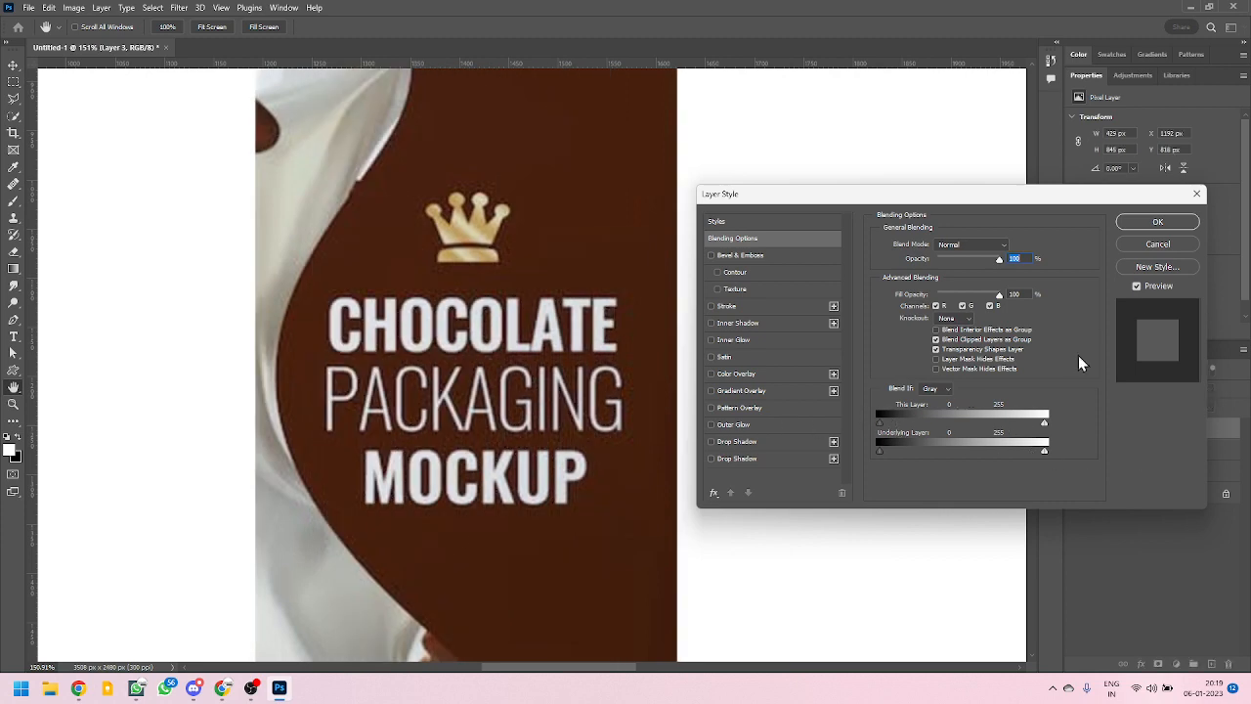
pyautogui.click(1145, 228)
# Step: Move the design on Layer 3 and the wrapper on Layer 2 aside in turn, undoing each move
pyautogui.scroll(-5, 449, 323)
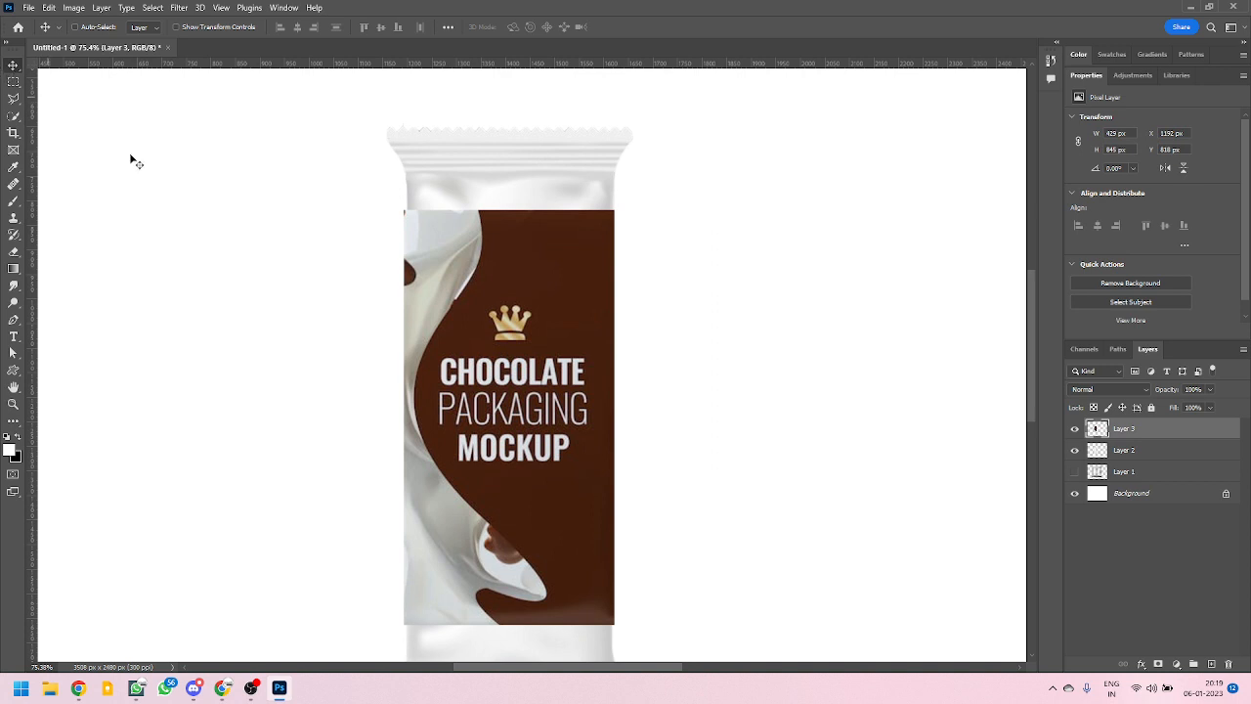
pyautogui.moveTo(615, 442); pyautogui.dragTo(896, 408)
pyautogui.hotkey('ctrl', 'z')
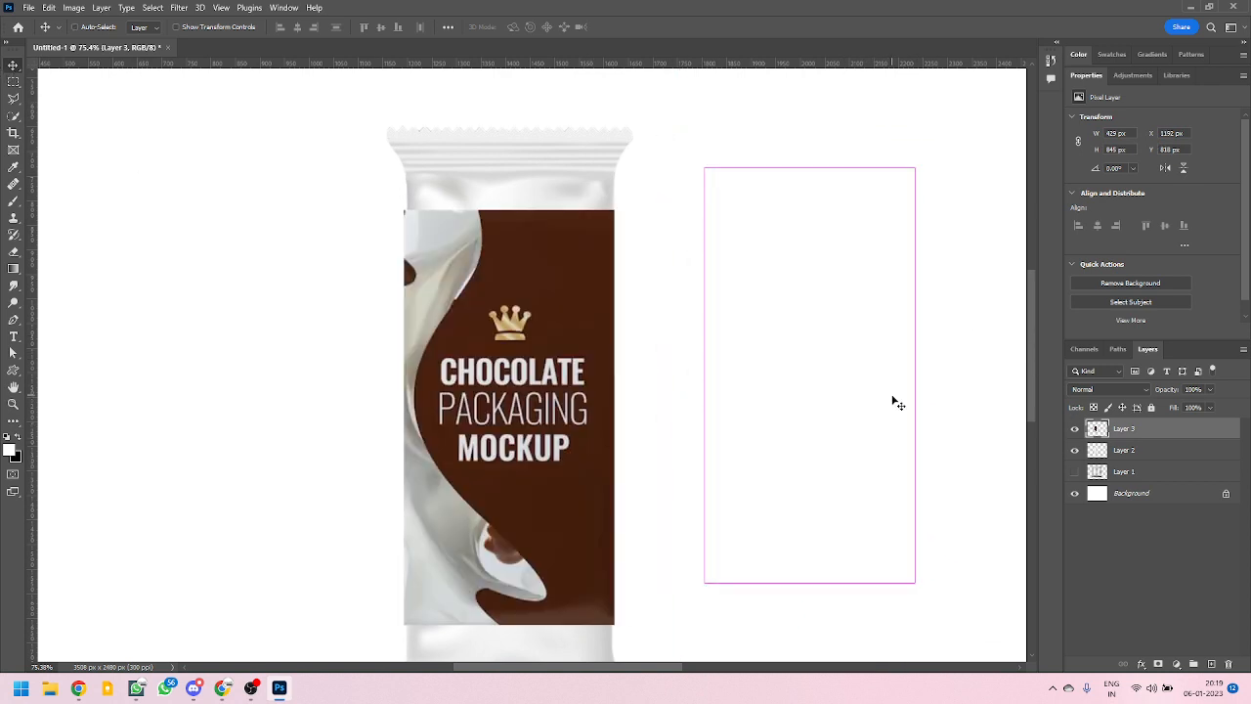
pyautogui.click(1170, 451)
pyautogui.moveTo(547, 328); pyautogui.dragTo(841, 354)
pyautogui.hotkey('ctrl', 'z')
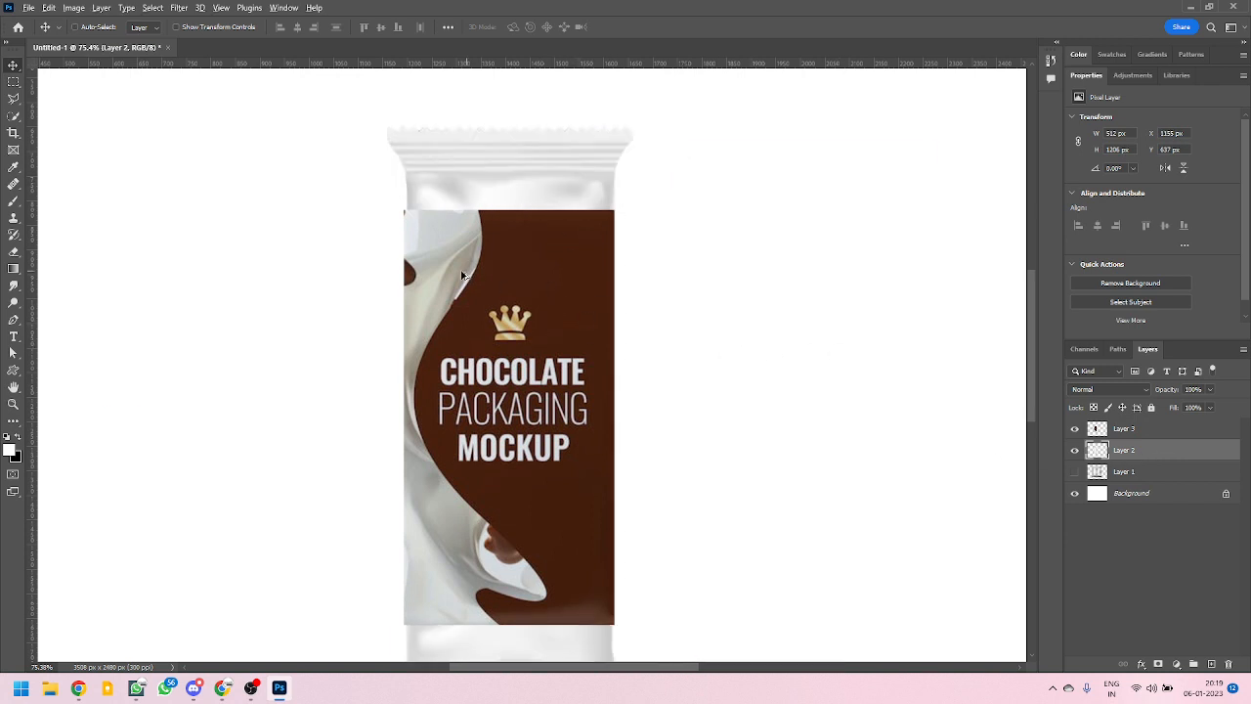
# Step: Toggle the visibility of Layer 3 to compare the design with the blank wrapper, and select Layer 3
pyautogui.scroll(-3, 526, 357)
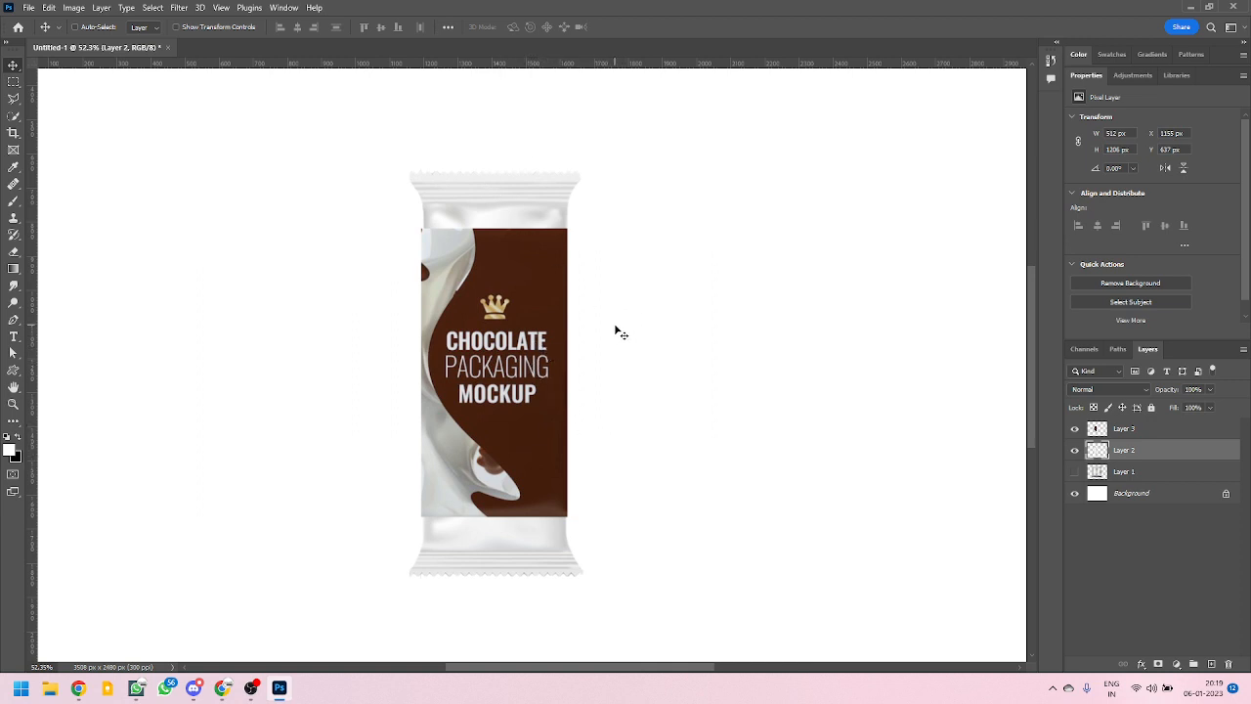
pyautogui.click(1075, 430)
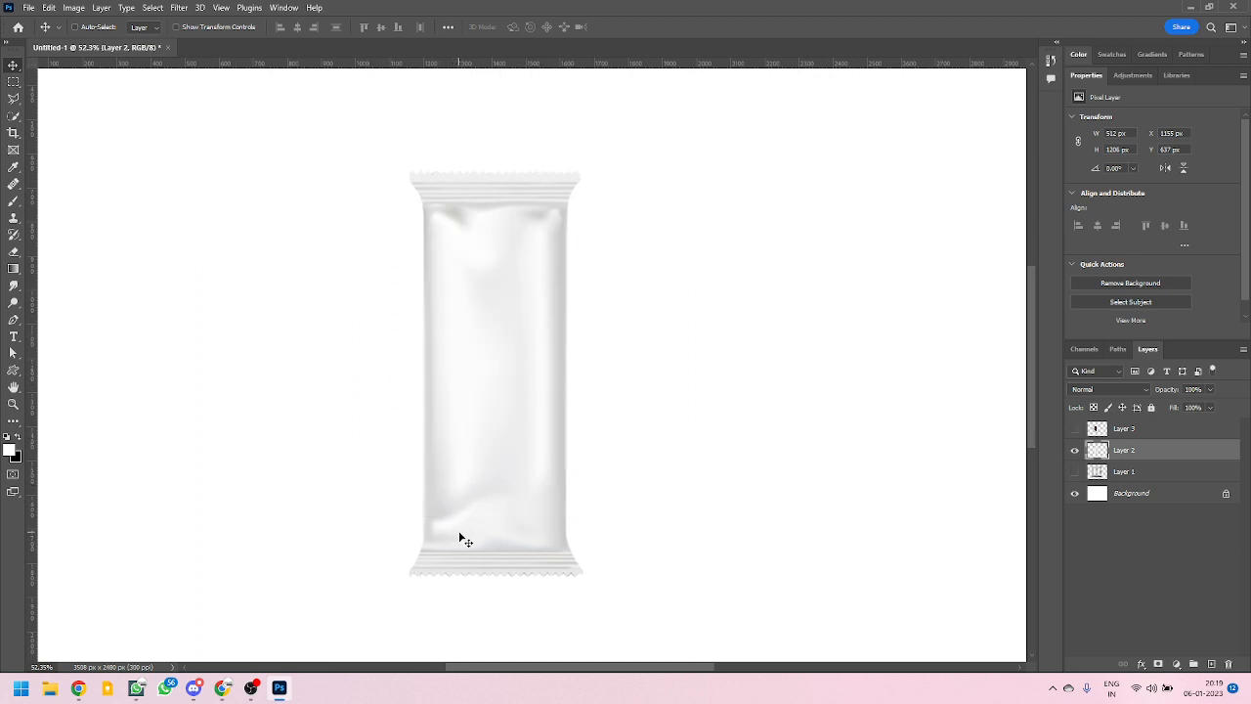
pyautogui.click(1074, 429)
pyautogui.click(1129, 430)
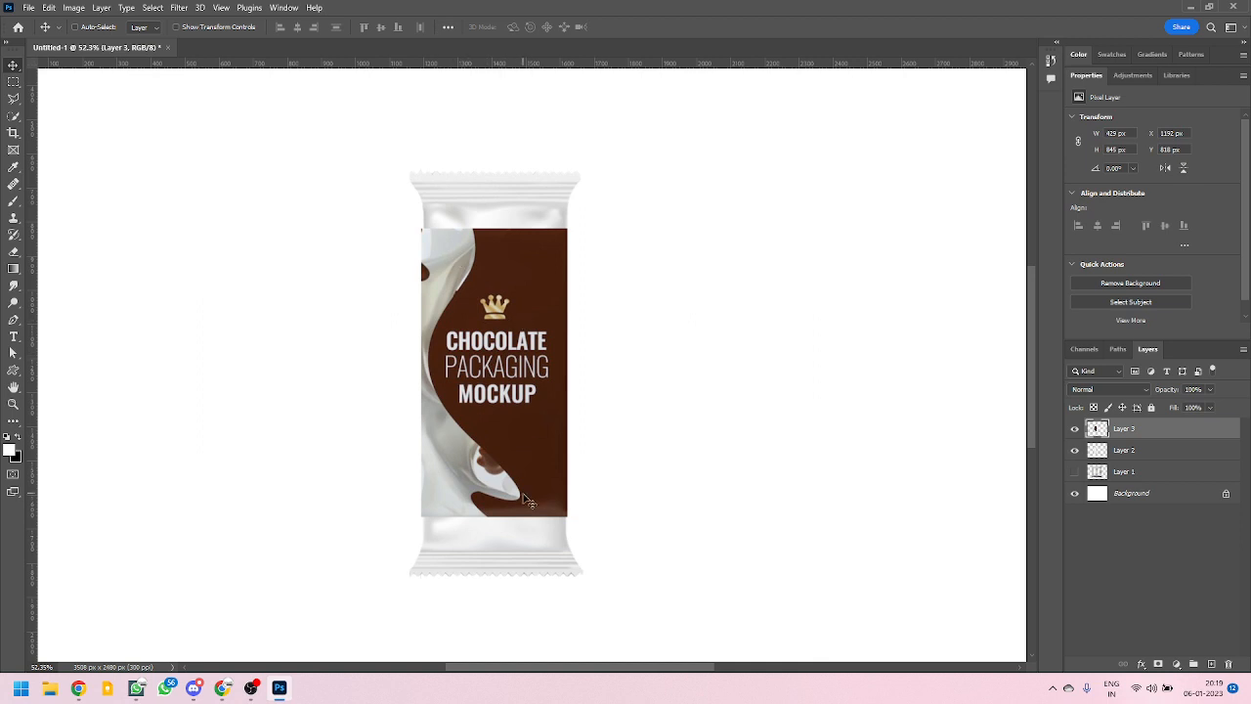
pyautogui.scroll(1, 526, 503)
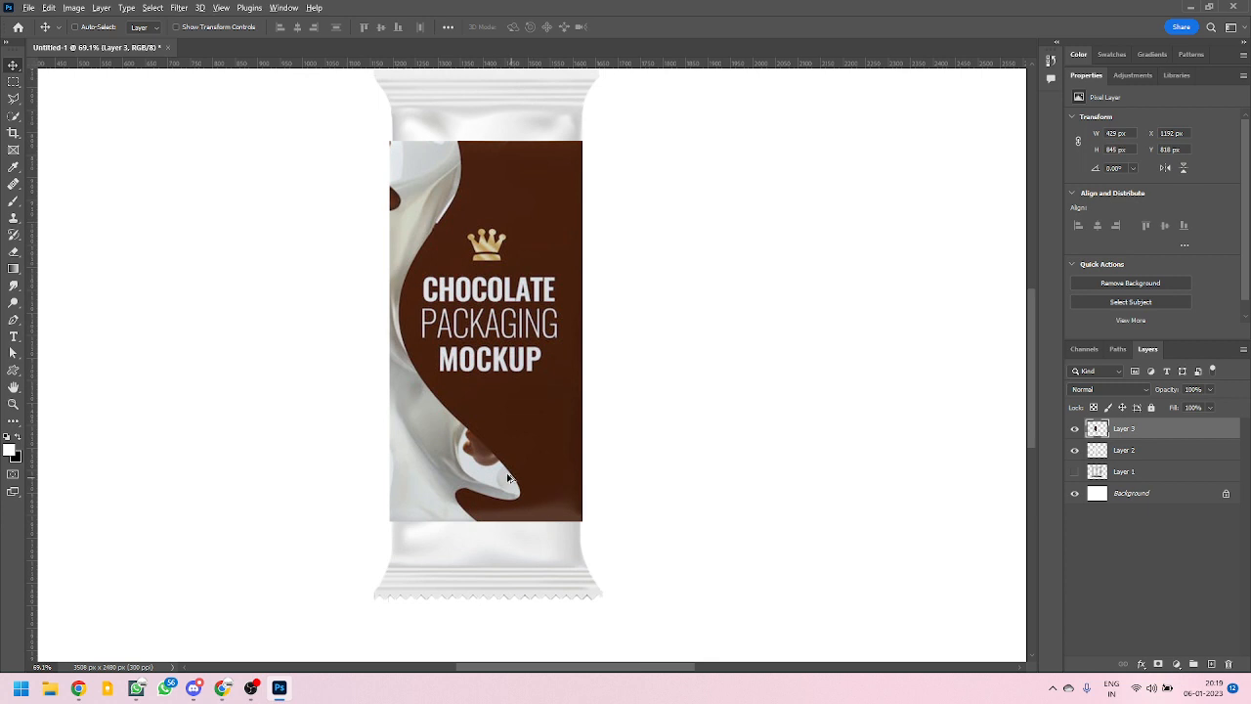
pyautogui.scroll(-1, 511, 475)
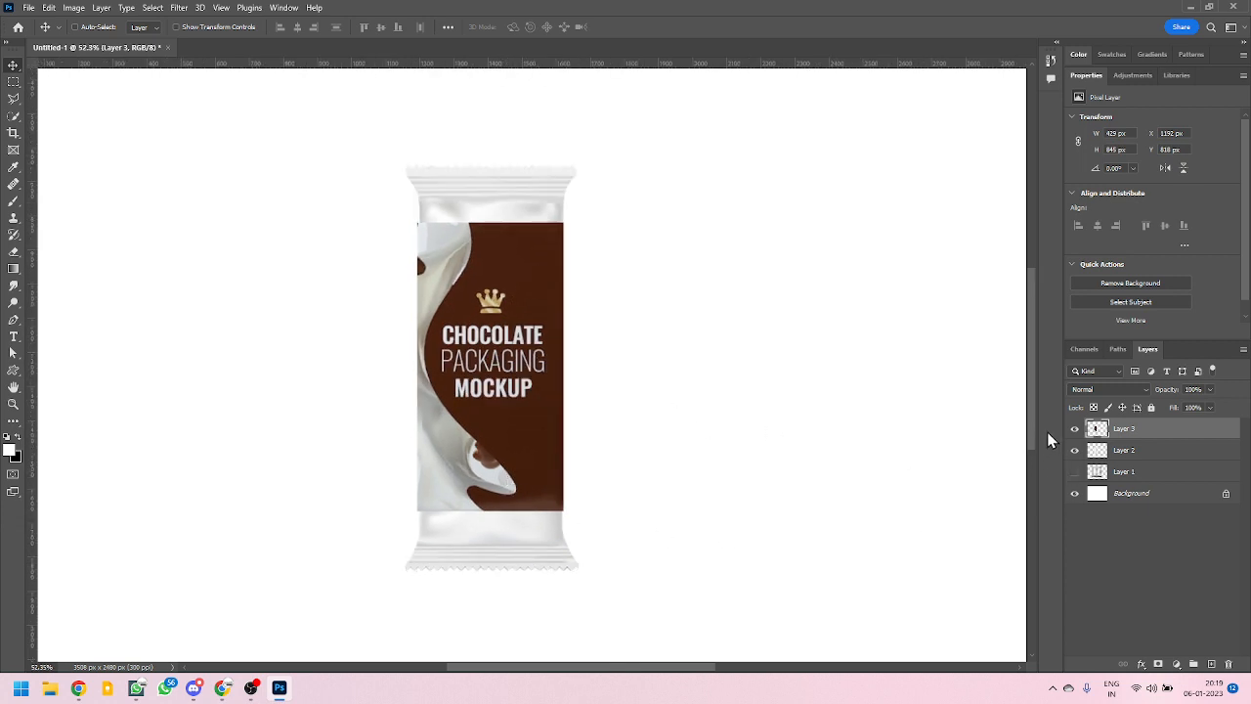
# Step: Try stretching the Layer 3 design to about 137% height and 121% width, and undo both changes
pyautogui.hotkey('ctrl', 't')
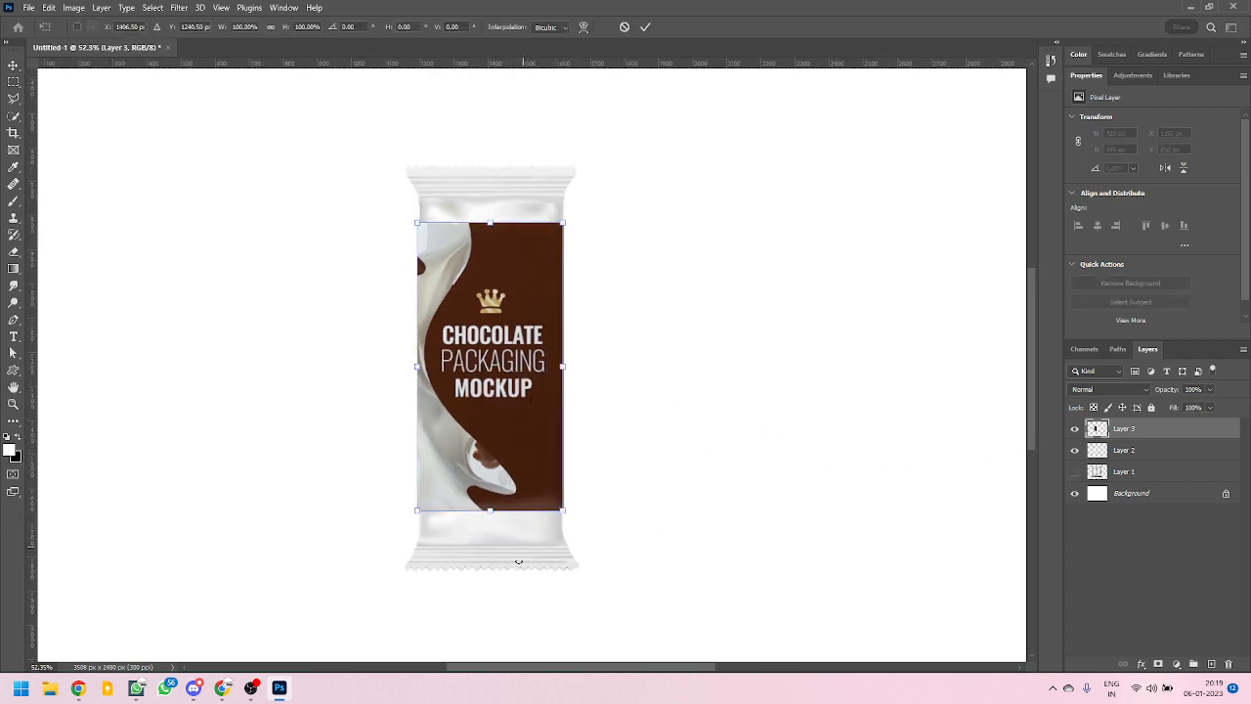
pyautogui.moveTo(490, 519); pyautogui.dragTo(491, 566)
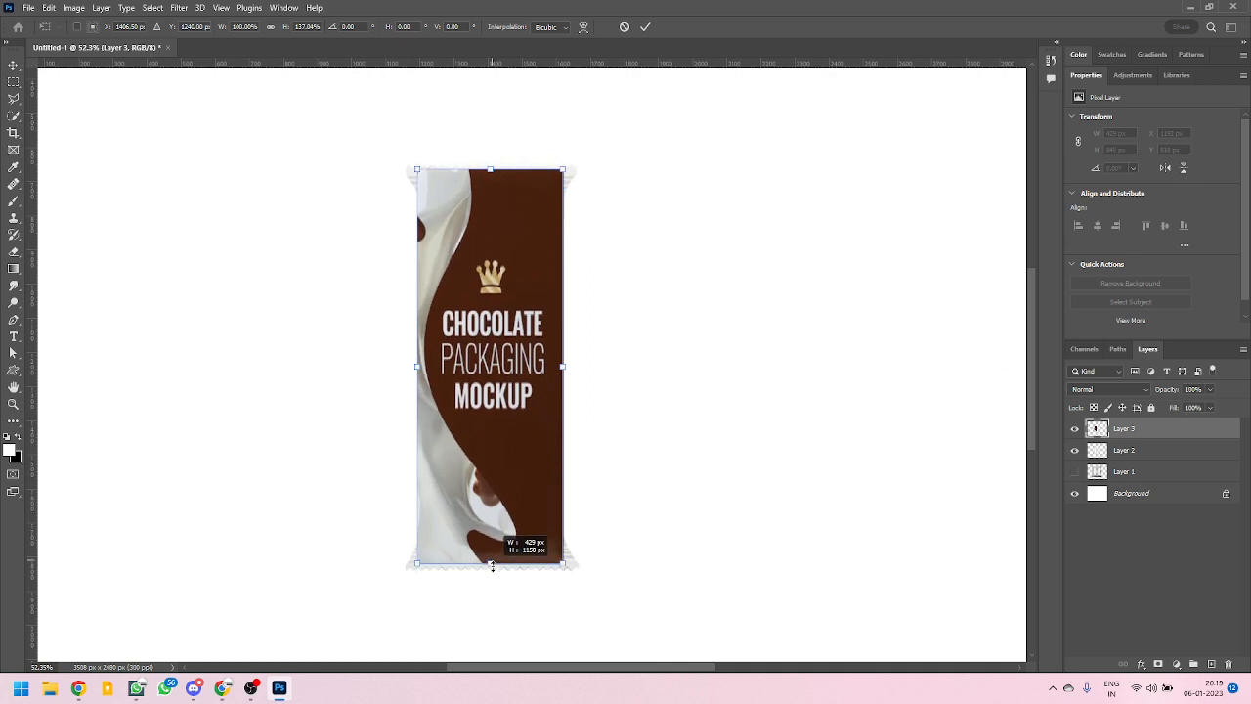
pyautogui.moveTo(562, 366); pyautogui.dragTo(582, 364)
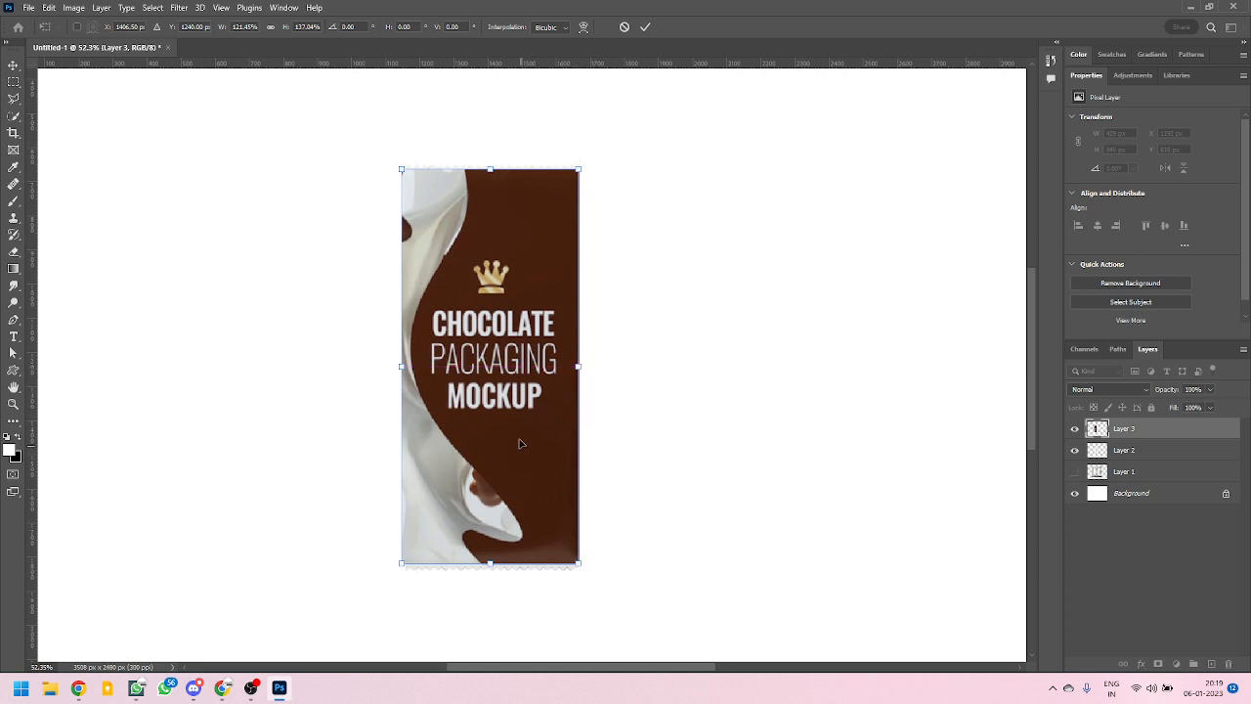
pyautogui.hotkey('ctrl', 'z')
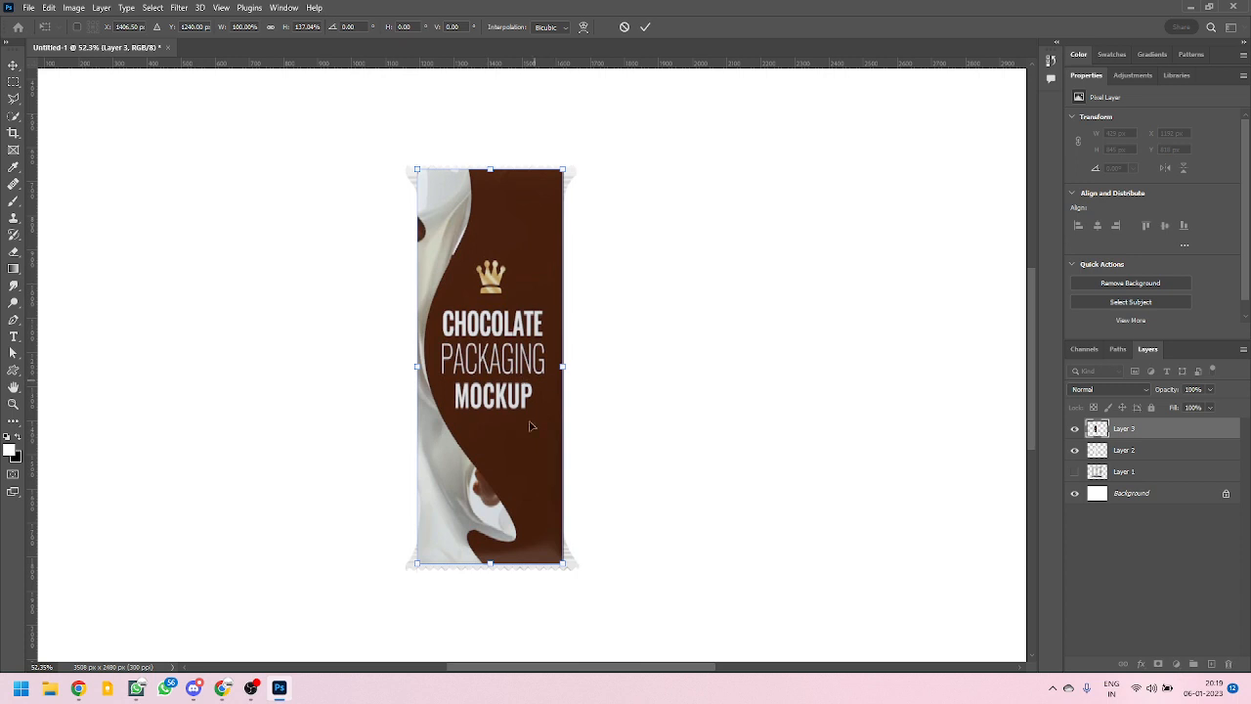
pyautogui.hotkey('ctrl', 'z')
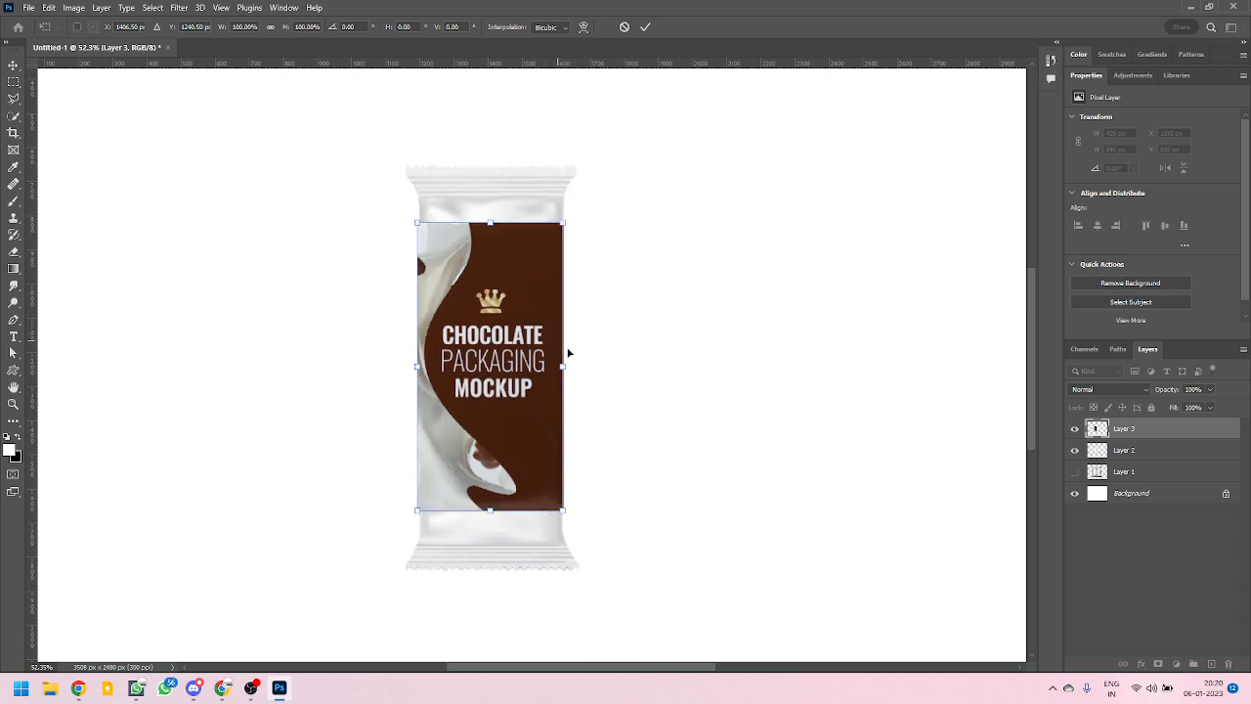
pyautogui.press('Return')
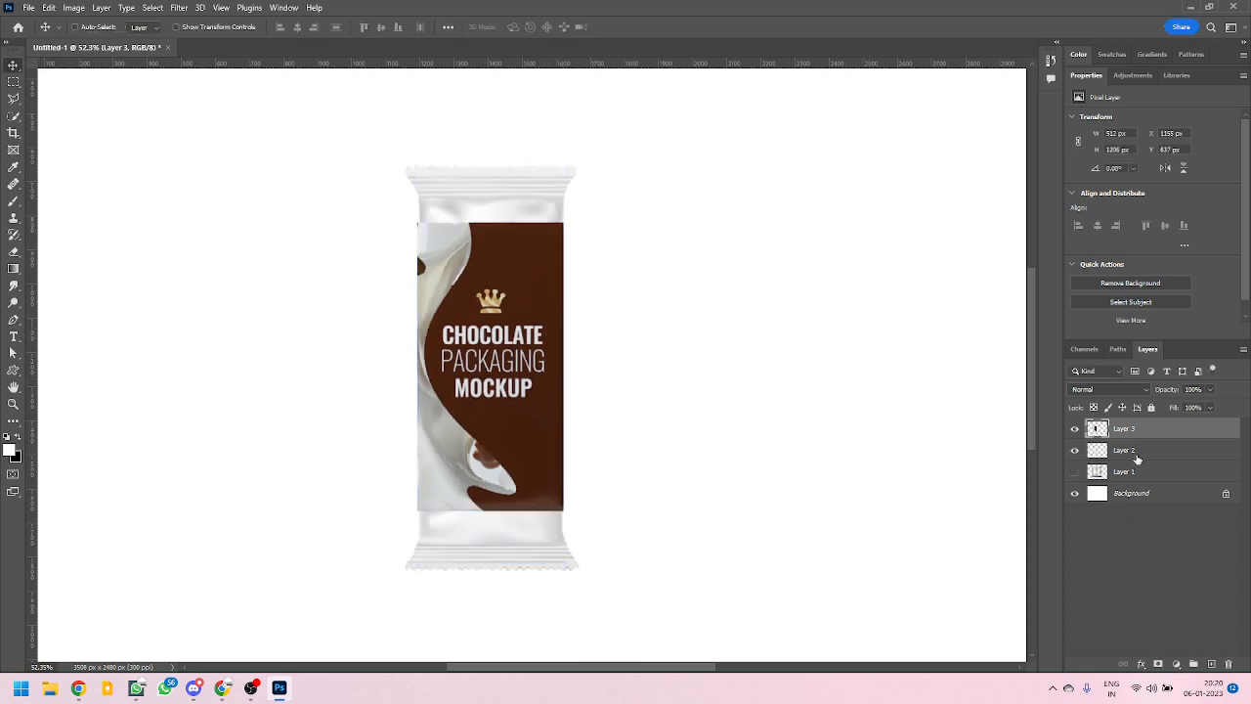
# Step: Try reducing the Layer 2 wrapper to about 70% height and widening it to fit the design, and undo both changes
pyautogui.click(1114, 452)
pyautogui.hotkey('ctrl', 'r')
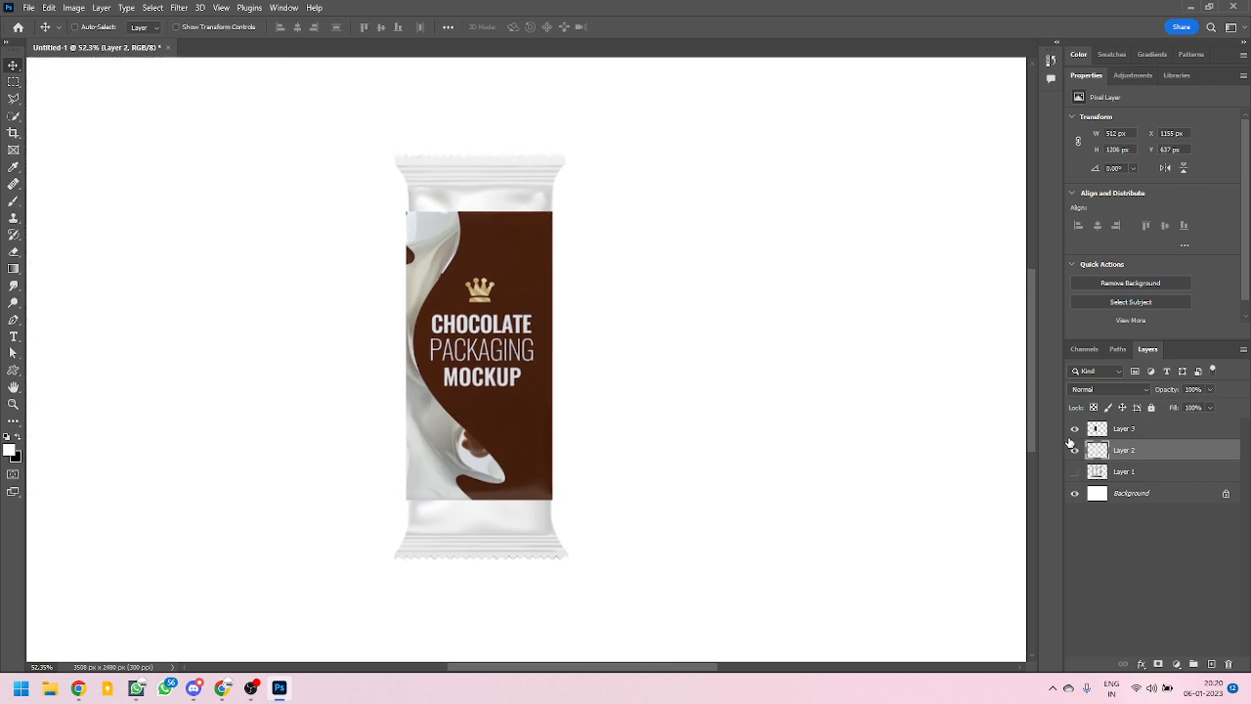
pyautogui.hotkey('ctrl', 't')
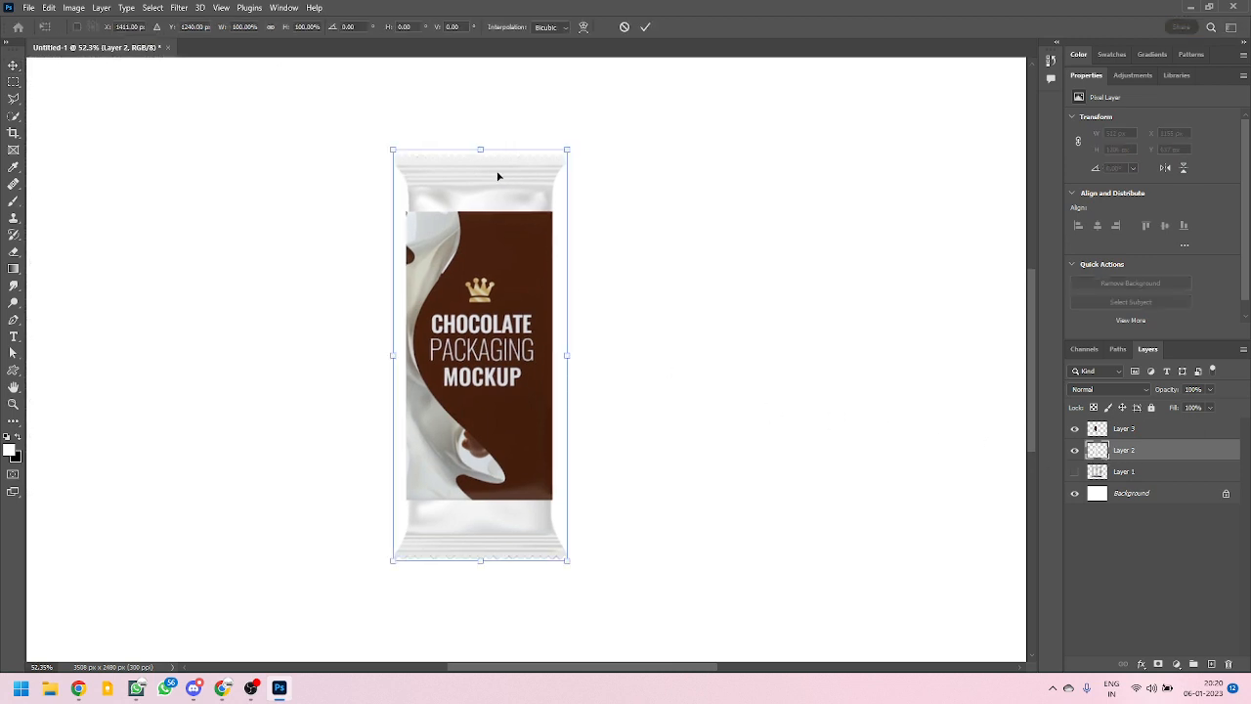
pyautogui.moveTo(480, 152); pyautogui.dragTo(479, 211)
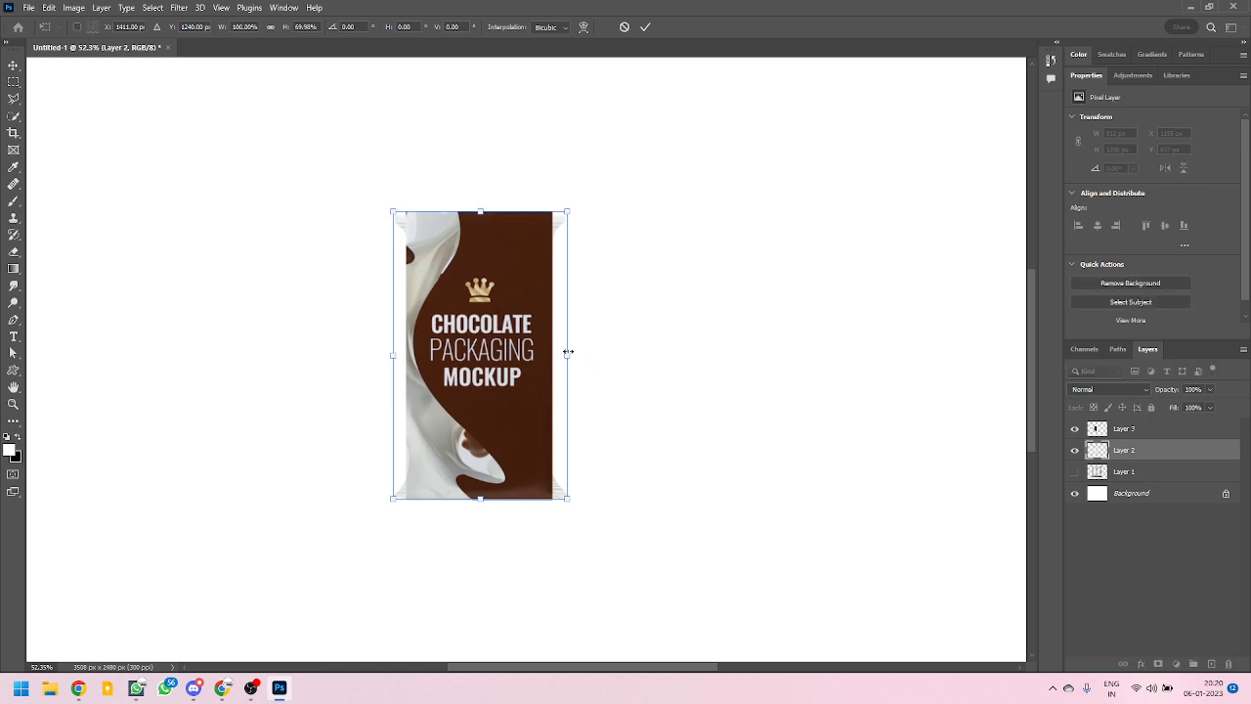
pyautogui.moveTo(568, 351); pyautogui.dragTo(597, 355)
pyautogui.hotkey('ctrl', 'z')
pyautogui.hotkey('ctrl', 'z')
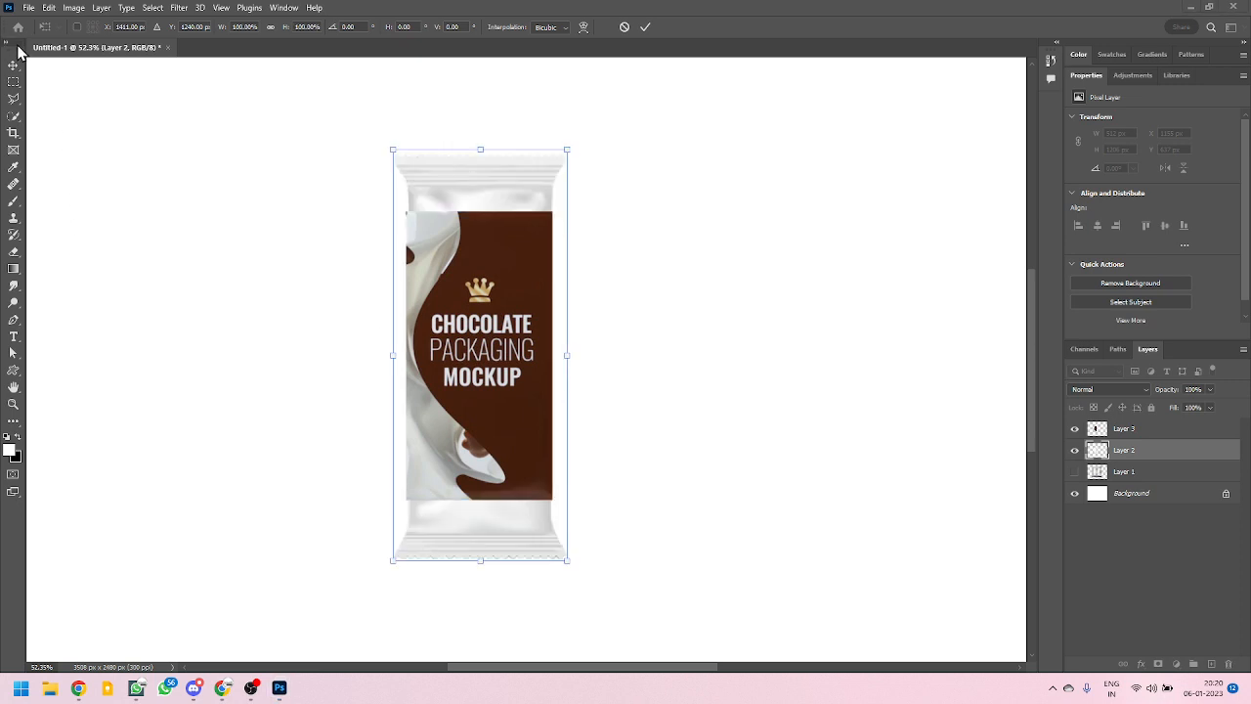
pyautogui.press('Return')
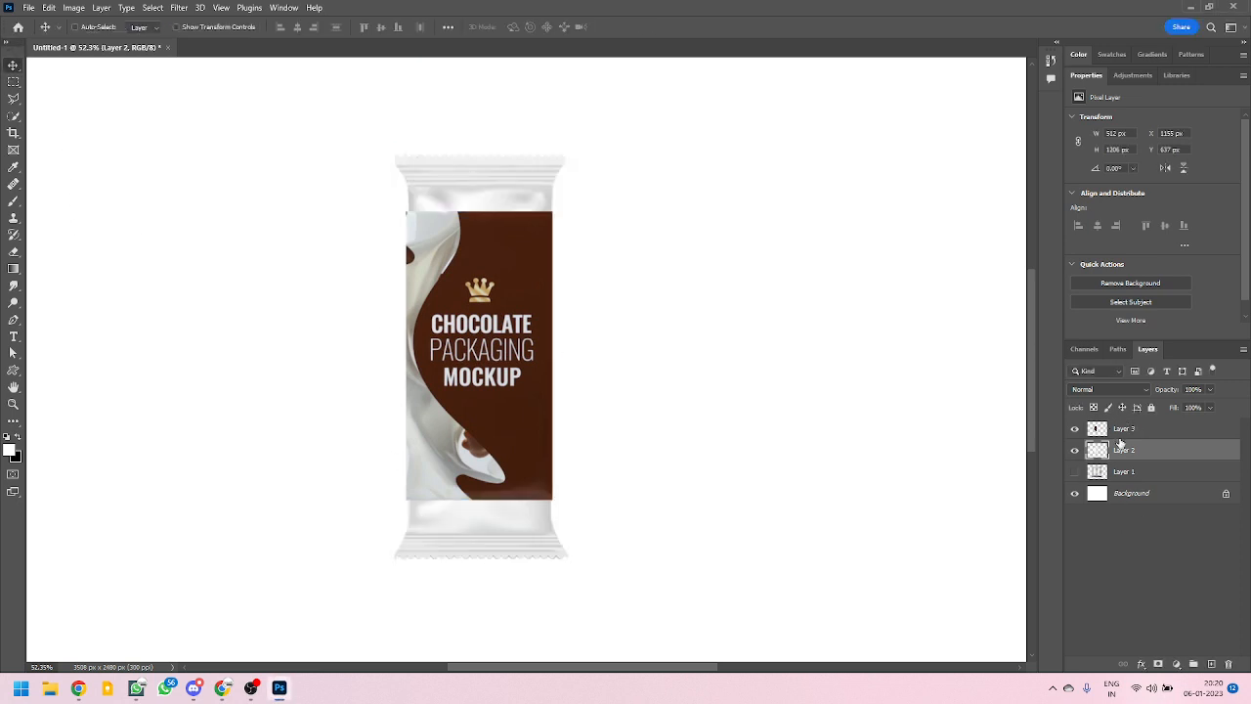
# Step: Select a circle about 379 px wide around the crown and title text on Layer 3 and copy it to a new layer
pyautogui.click(1118, 436)
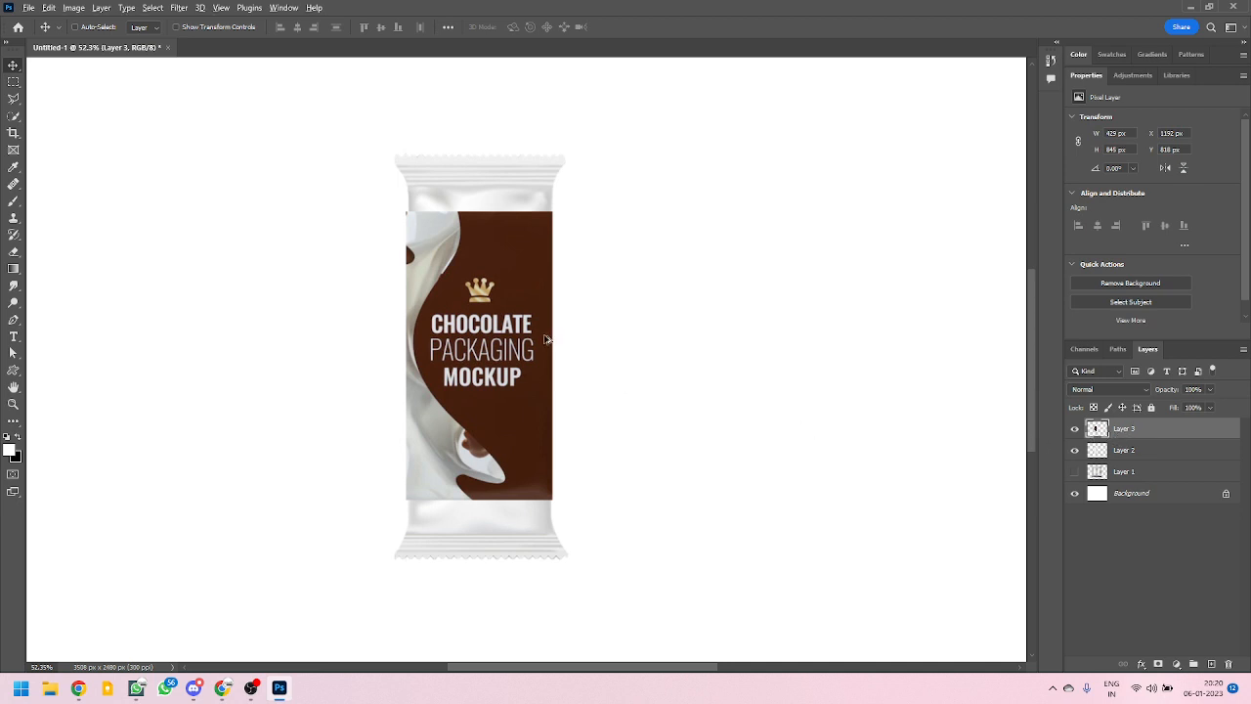
pyautogui.scroll(5, 551, 339)
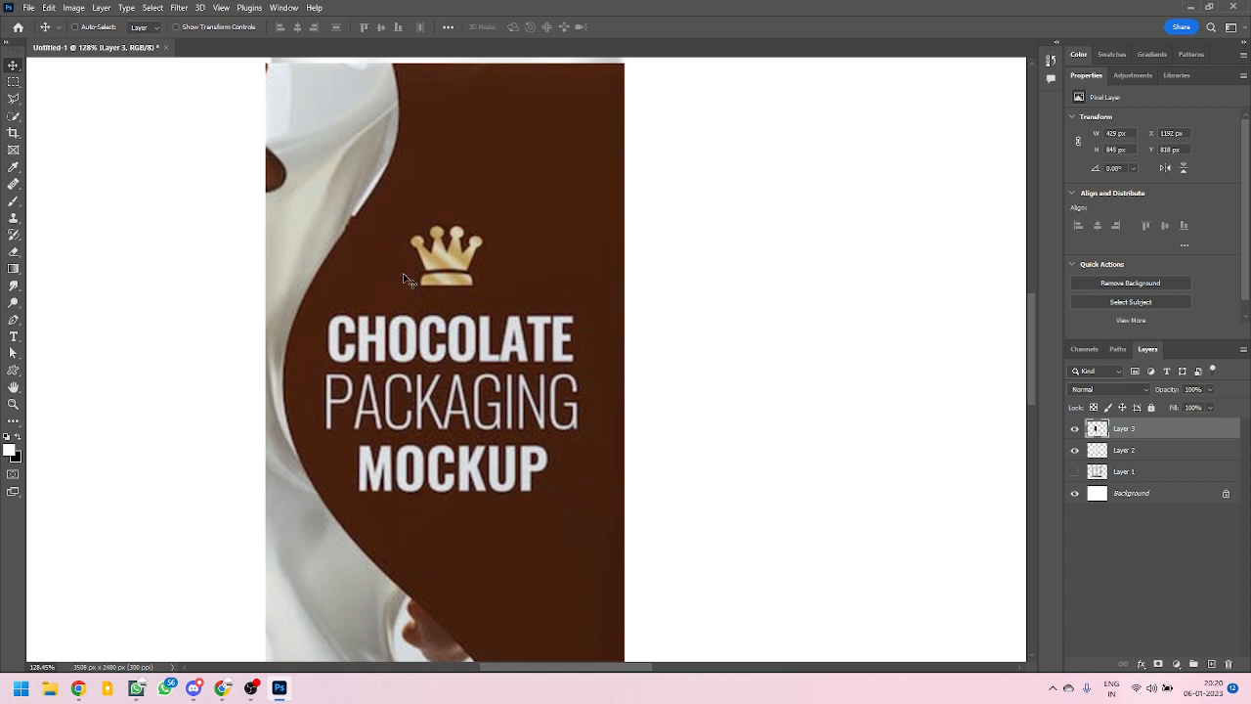
pyautogui.click(14, 99)
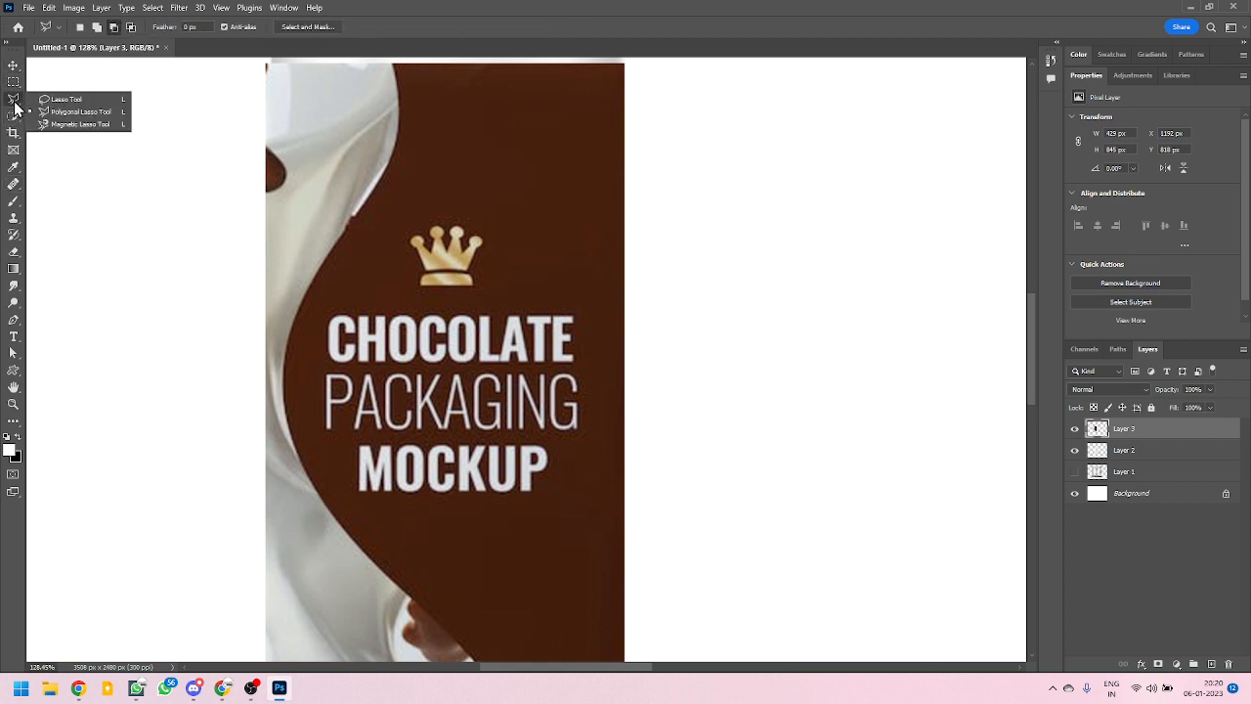
pyautogui.click(14, 117)
pyautogui.rightClick(14, 116)
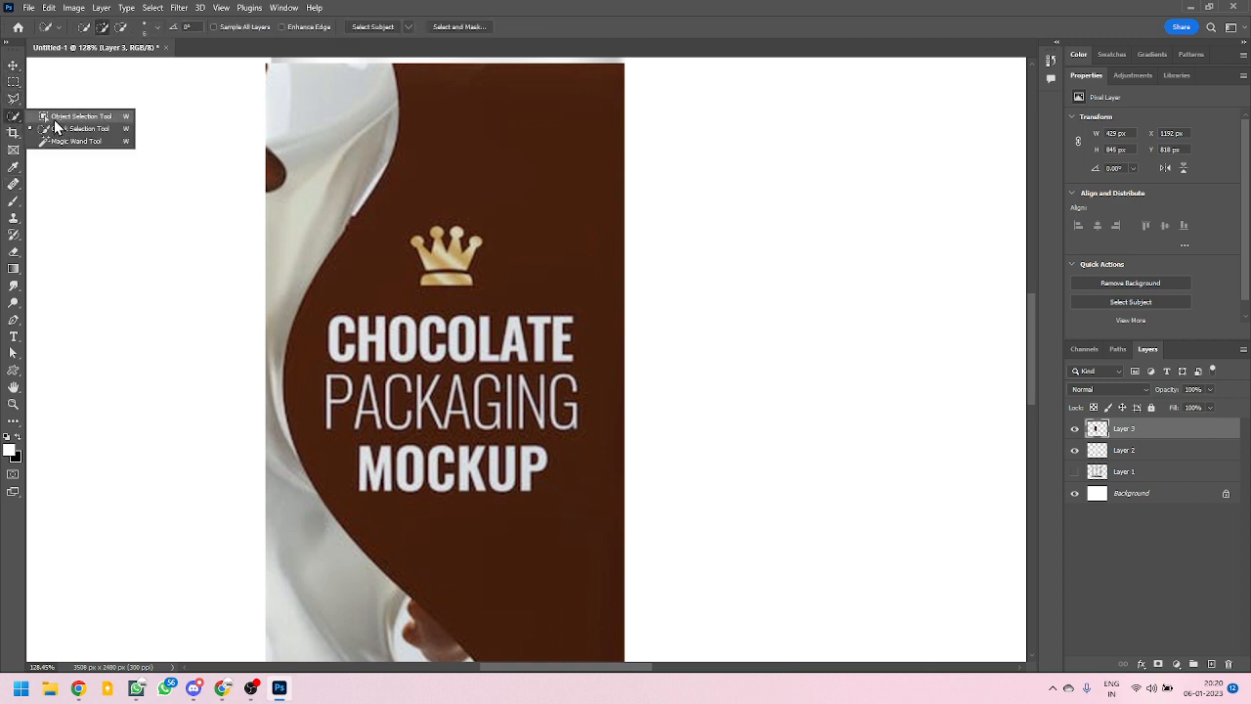
pyautogui.click(61, 128)
pyautogui.click(15, 86)
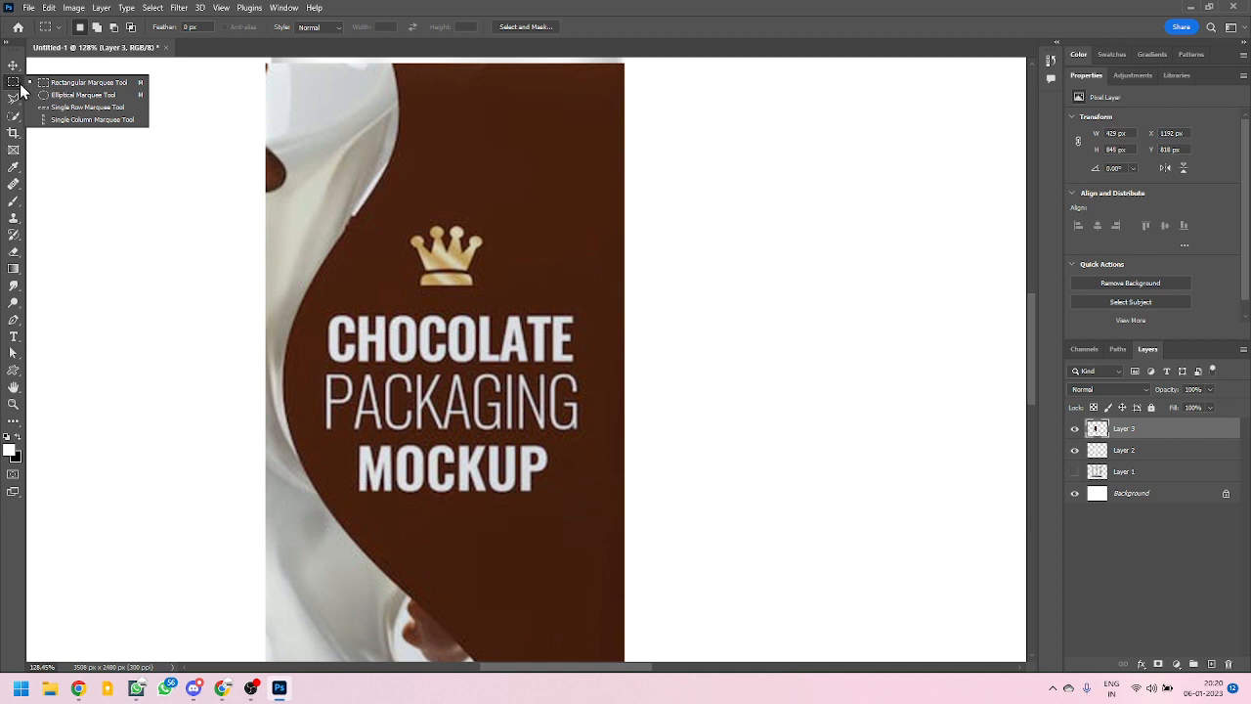
pyautogui.click(46, 95)
pyautogui.moveTo(446, 371); pyautogui.dragTo(610, 593)
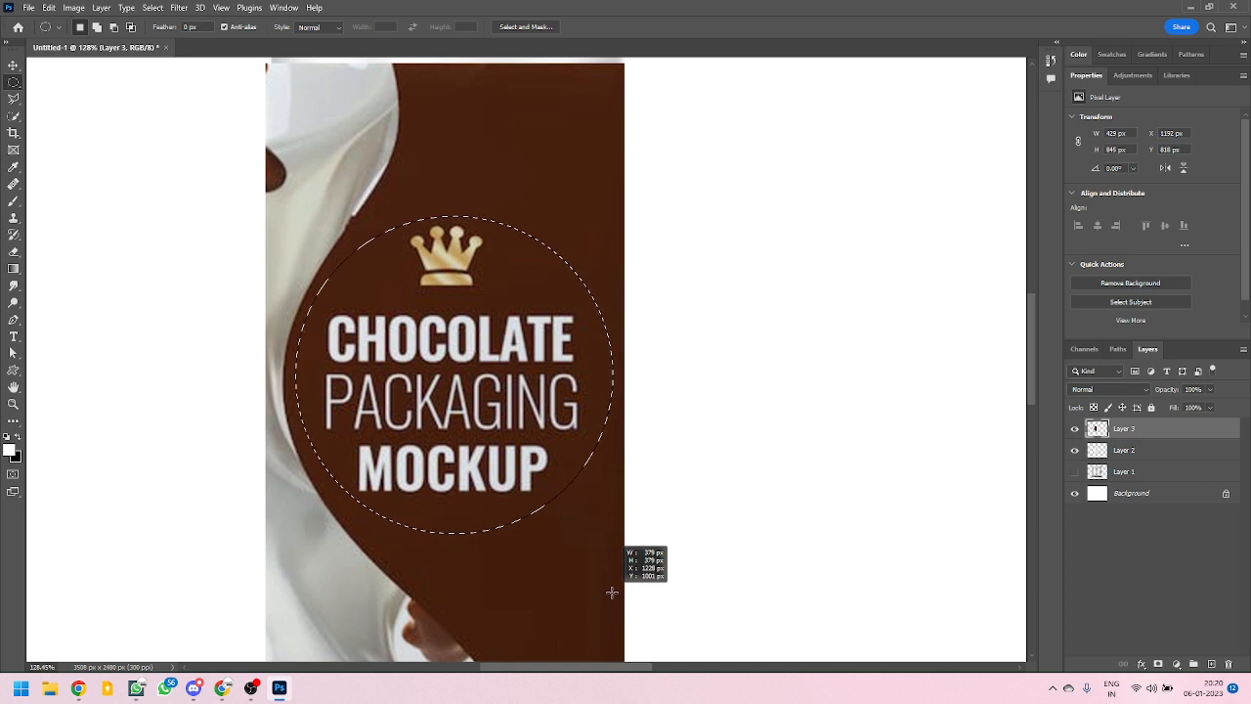
pyautogui.moveTo(611, 592); pyautogui.dragTo(612, 593)
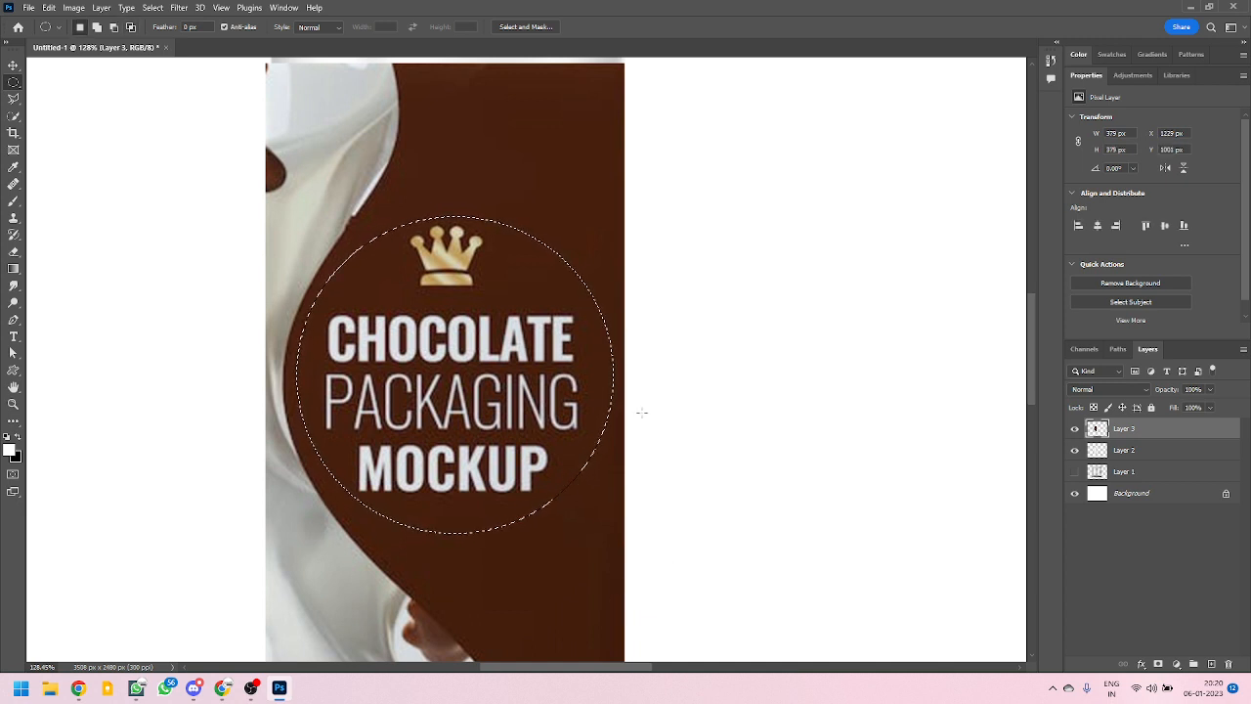
pyautogui.hotkey('ctrl', 'j')
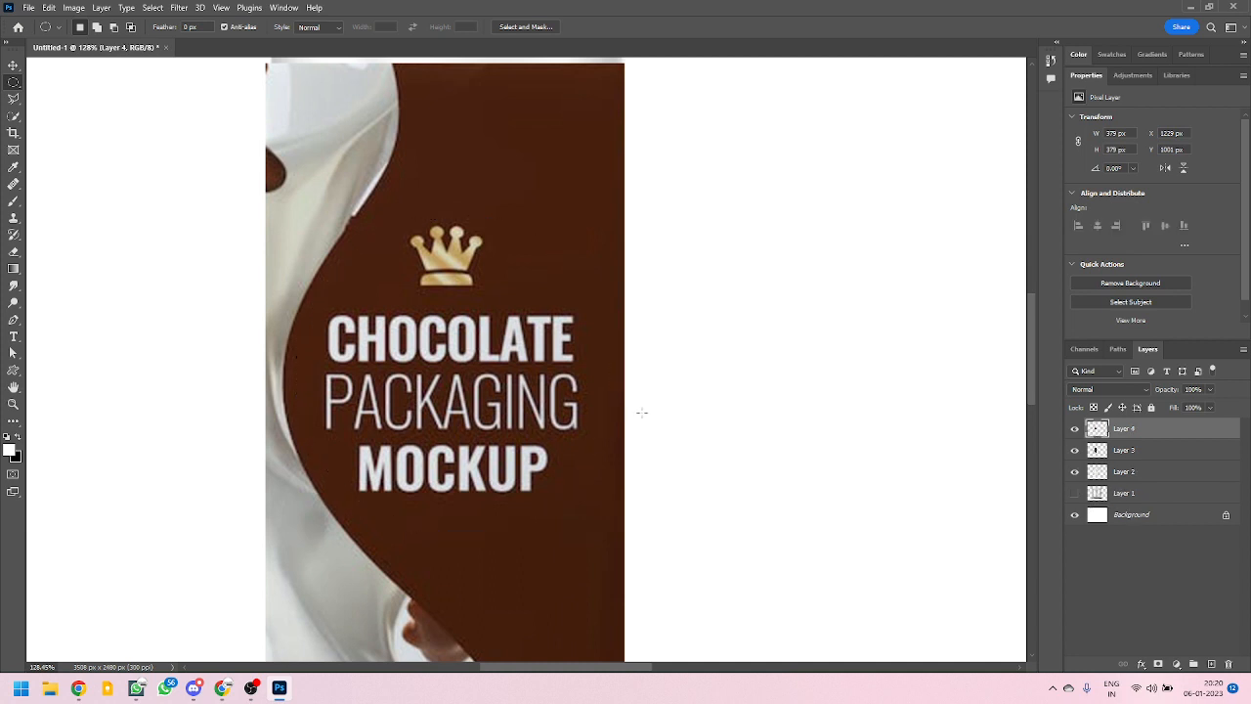
# Step: Move the copied crown and title circle aside onto the blank canvas and undo the move
pyautogui.press('v')
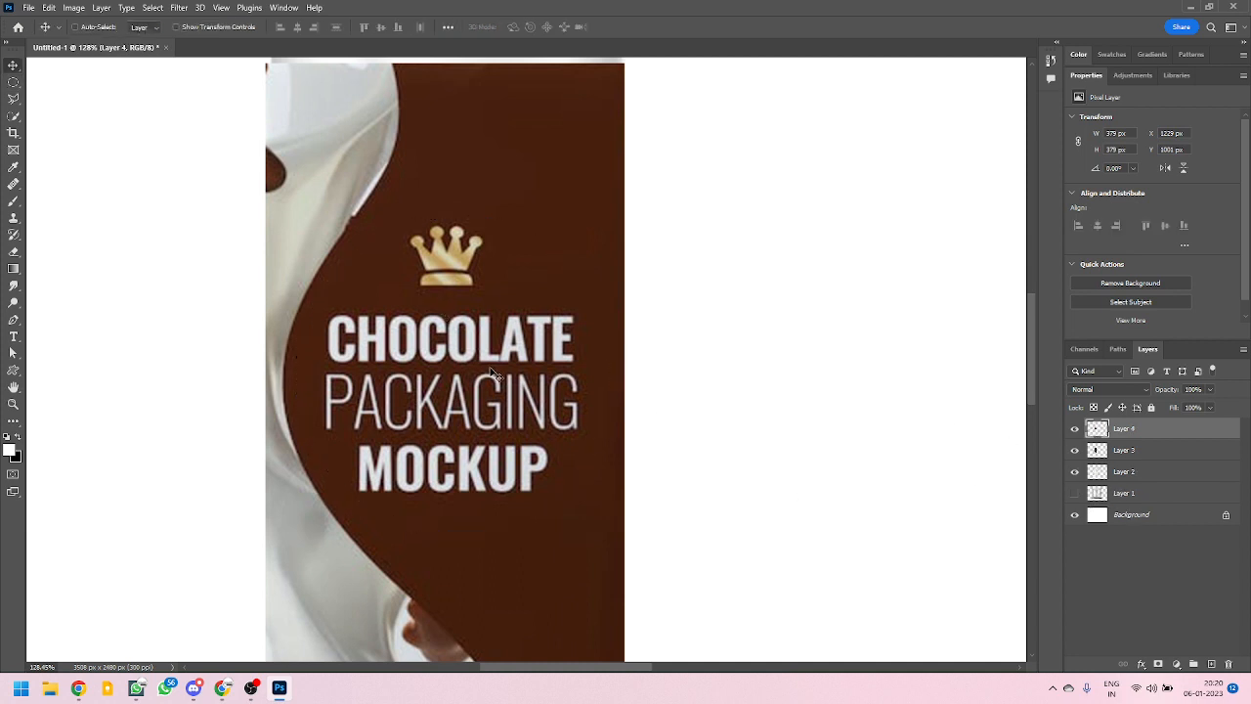
pyautogui.moveTo(483, 368); pyautogui.dragTo(839, 357)
pyautogui.hotkey('ctrl', 'z')
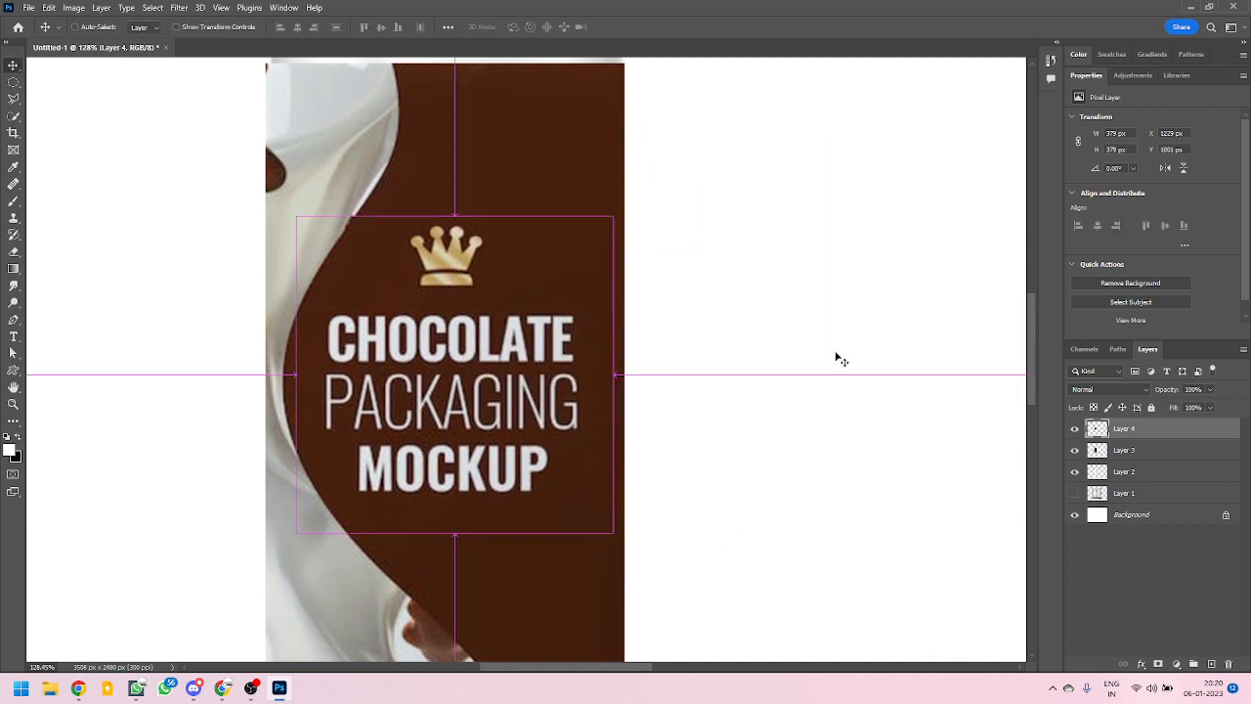
# Step: Load the circle on Layer 4 as a selection, hide Layer 4, and fill the area on Layer 3 with brown sampled from the design
pyautogui.keyDown('ctrl'); pyautogui.click(1097, 428); pyautogui.keyUp('ctrl')
pyautogui.click(1076, 429)
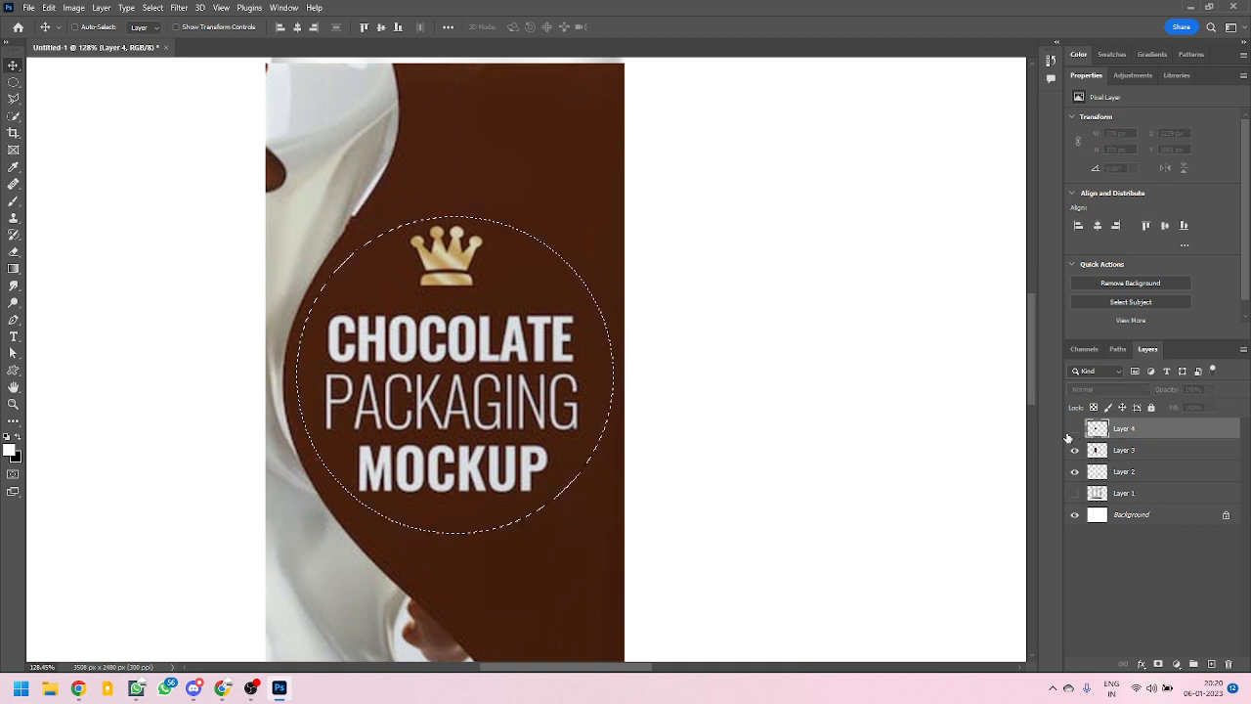
pyautogui.click(1112, 456)
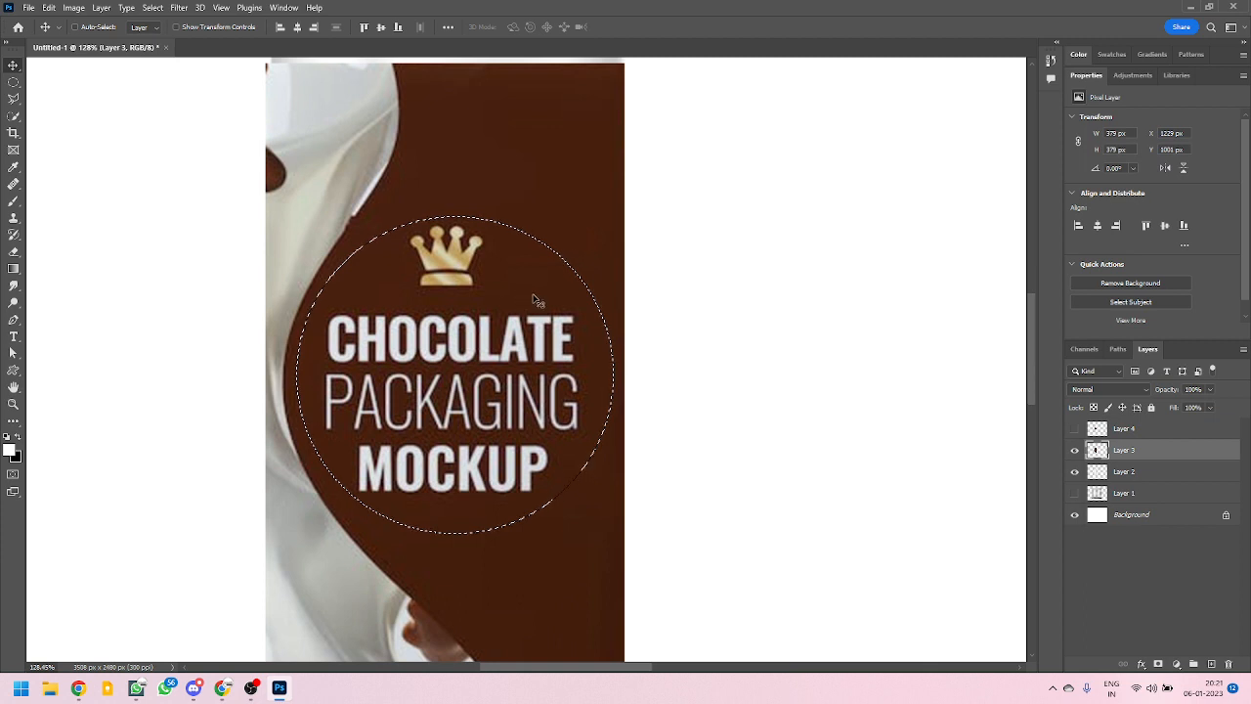
pyautogui.press('i')
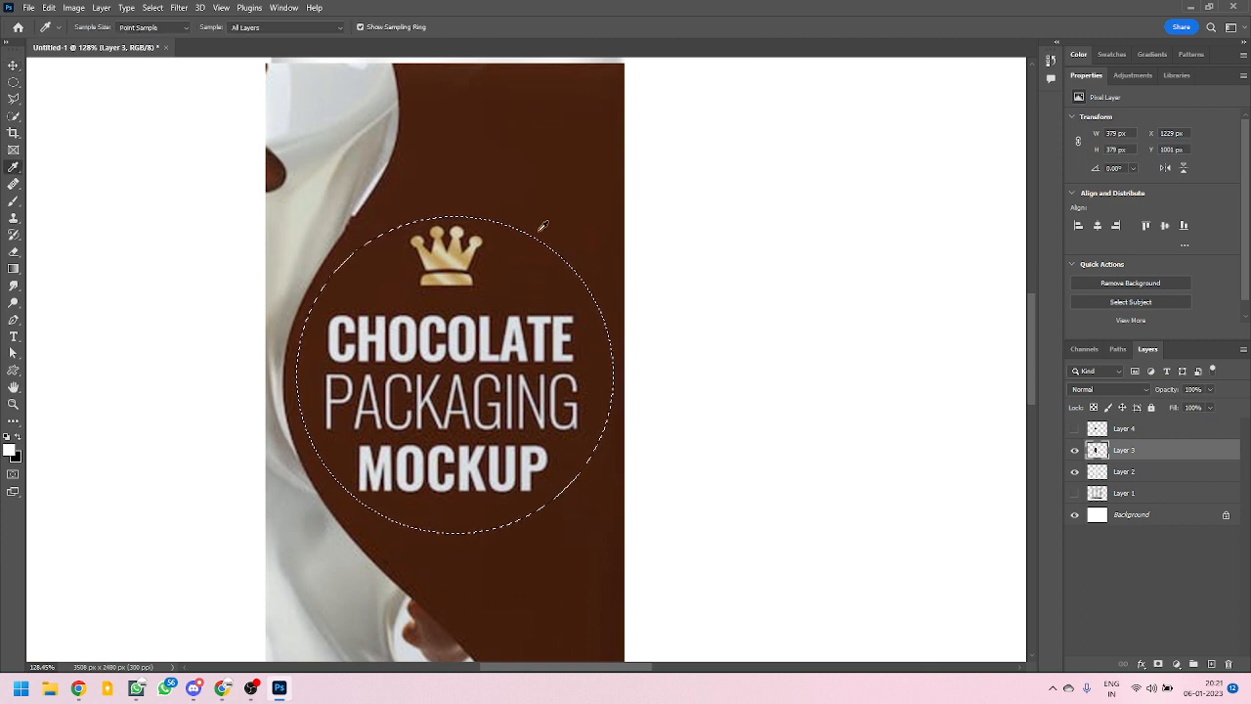
pyautogui.click(545, 193)
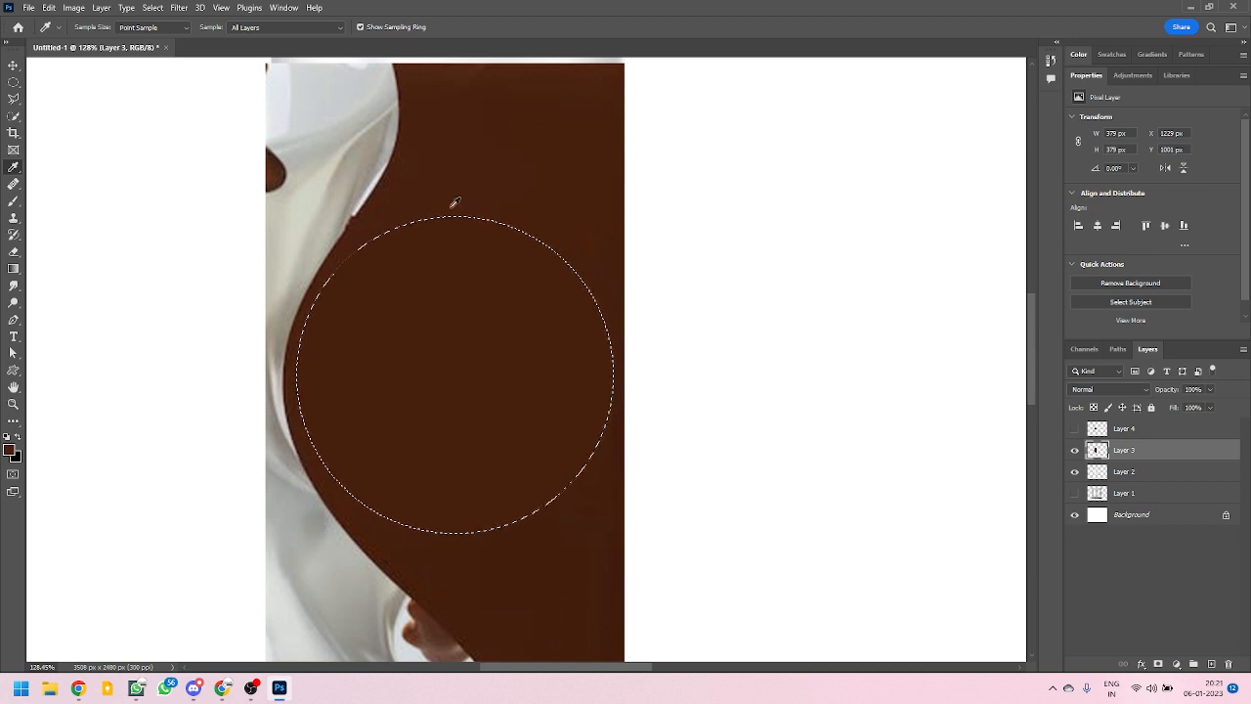
# Step: Deselect the circle, examine the edge of the brown fill up close, and undo the deselection
pyautogui.hotkey('ctrl', 'd')
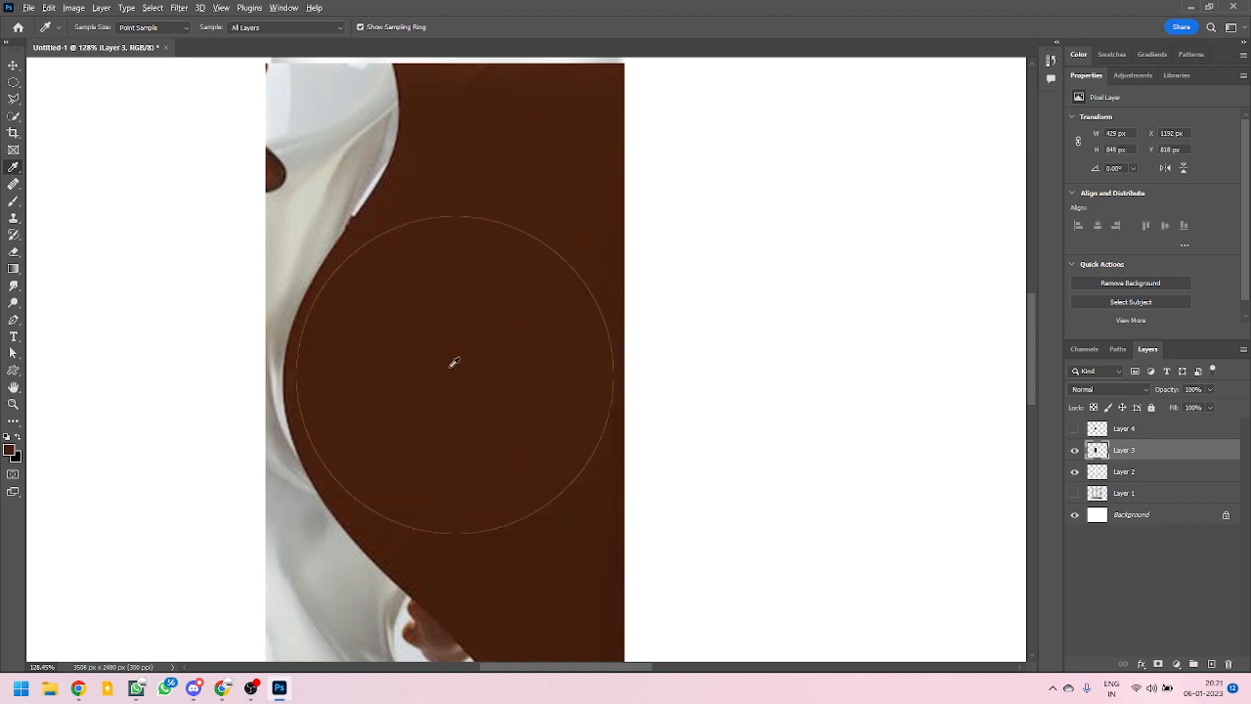
pyautogui.scroll(9, 453, 363)
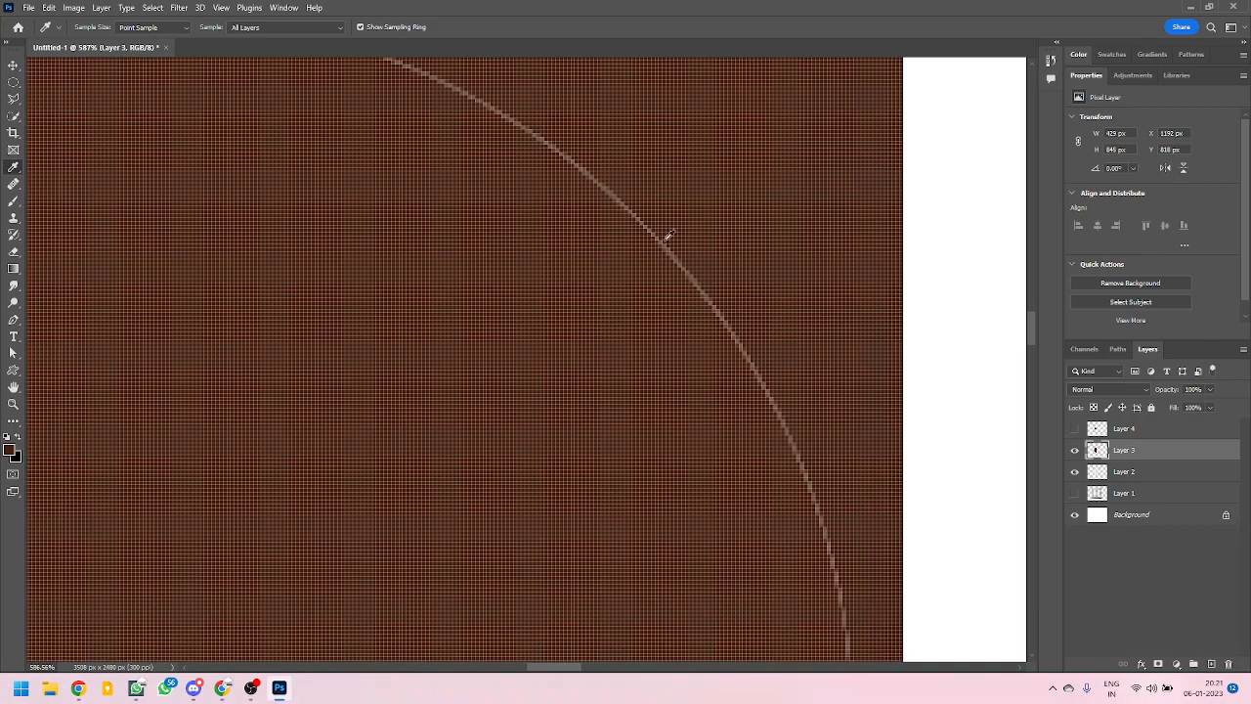
pyautogui.scroll(-7, 669, 235)
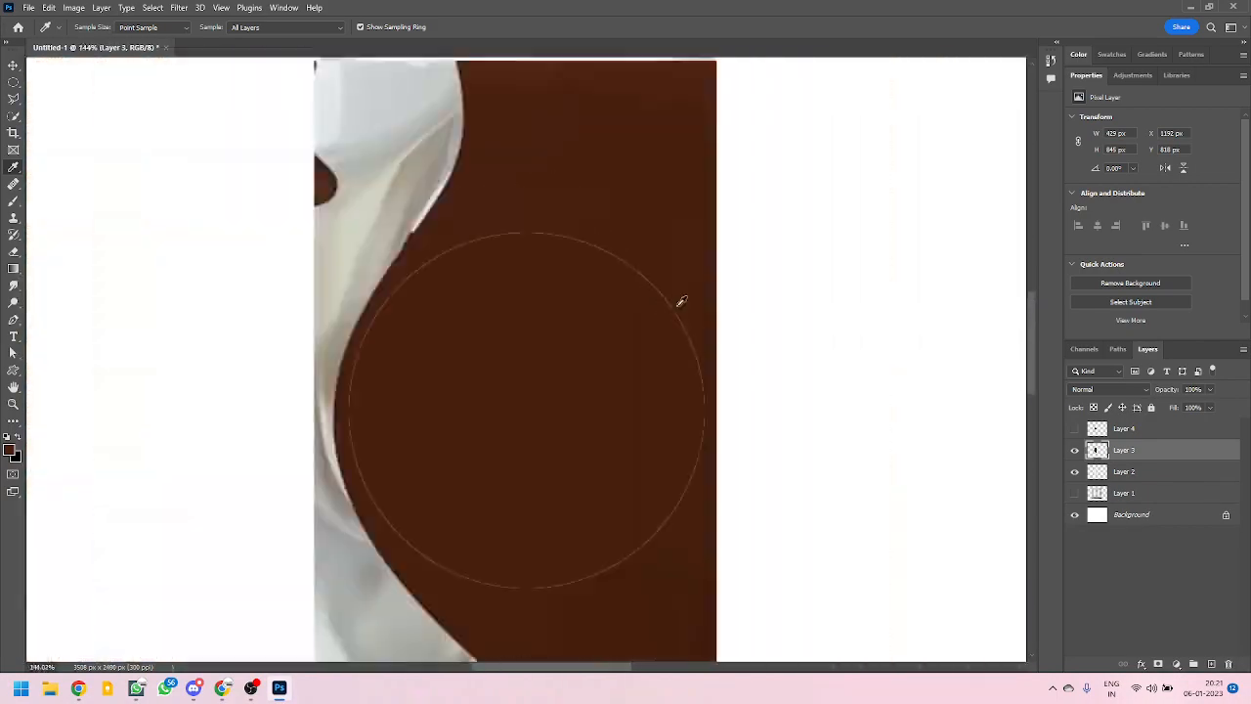
pyautogui.scroll(2, 662, 371)
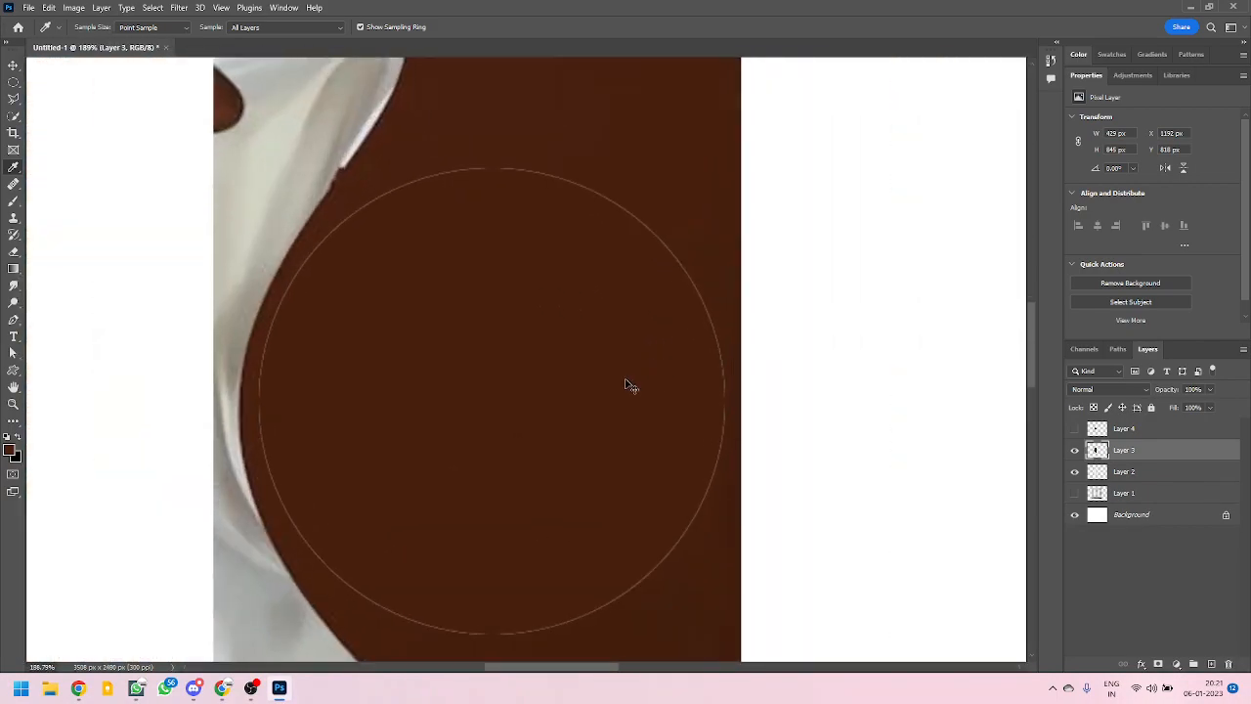
pyautogui.hotkey('ctrl', 'z')
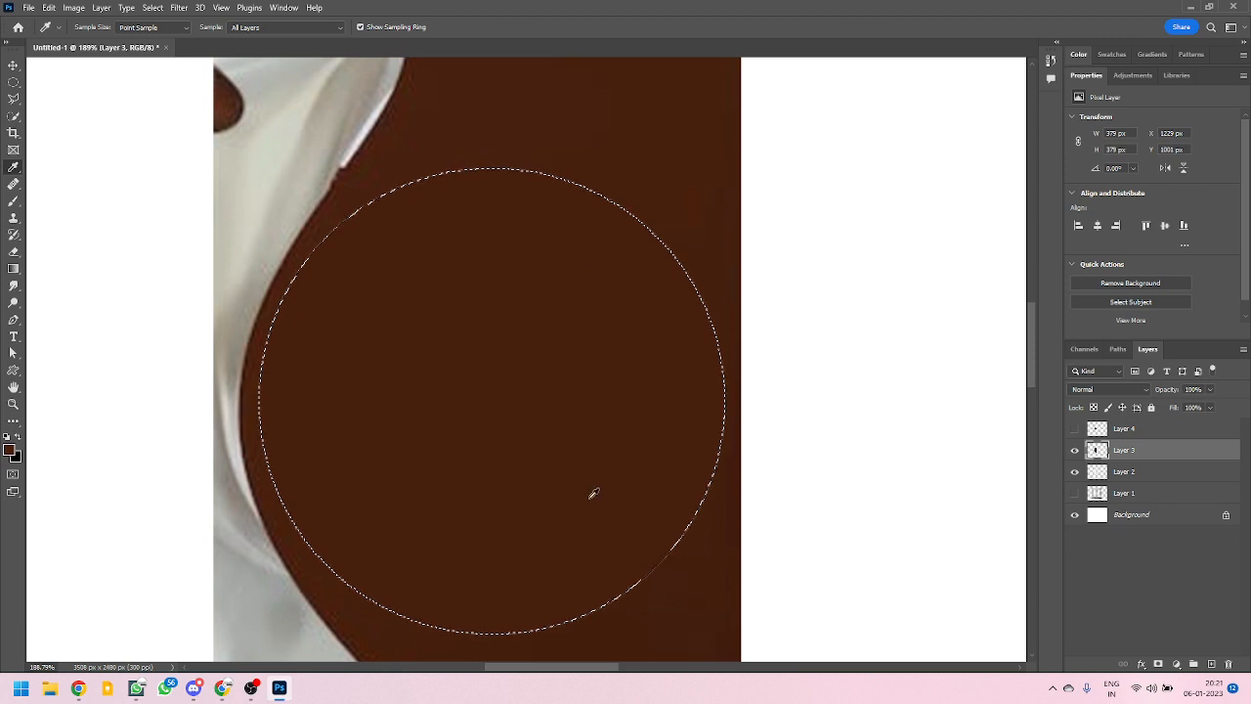
# Step: Expand the circular selection on Layer 3 by 5 pixels and deselect it
pyautogui.click(152, 8)
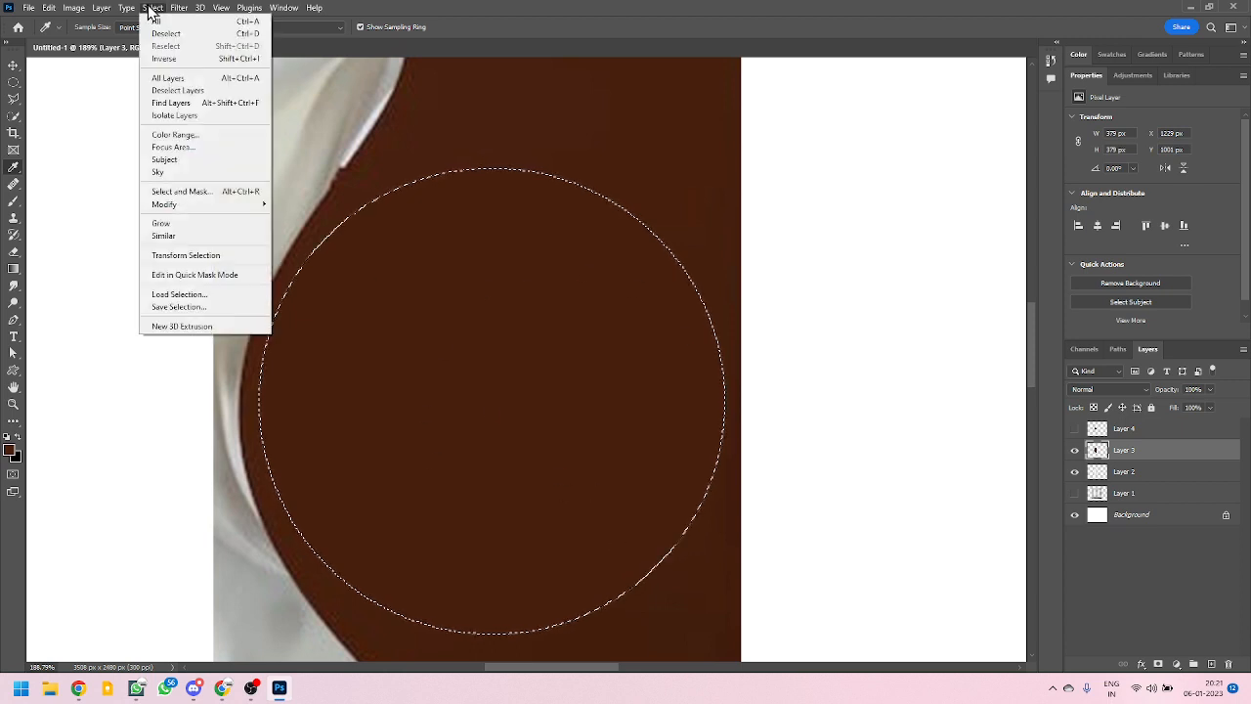
pyautogui.moveTo(217, 213)
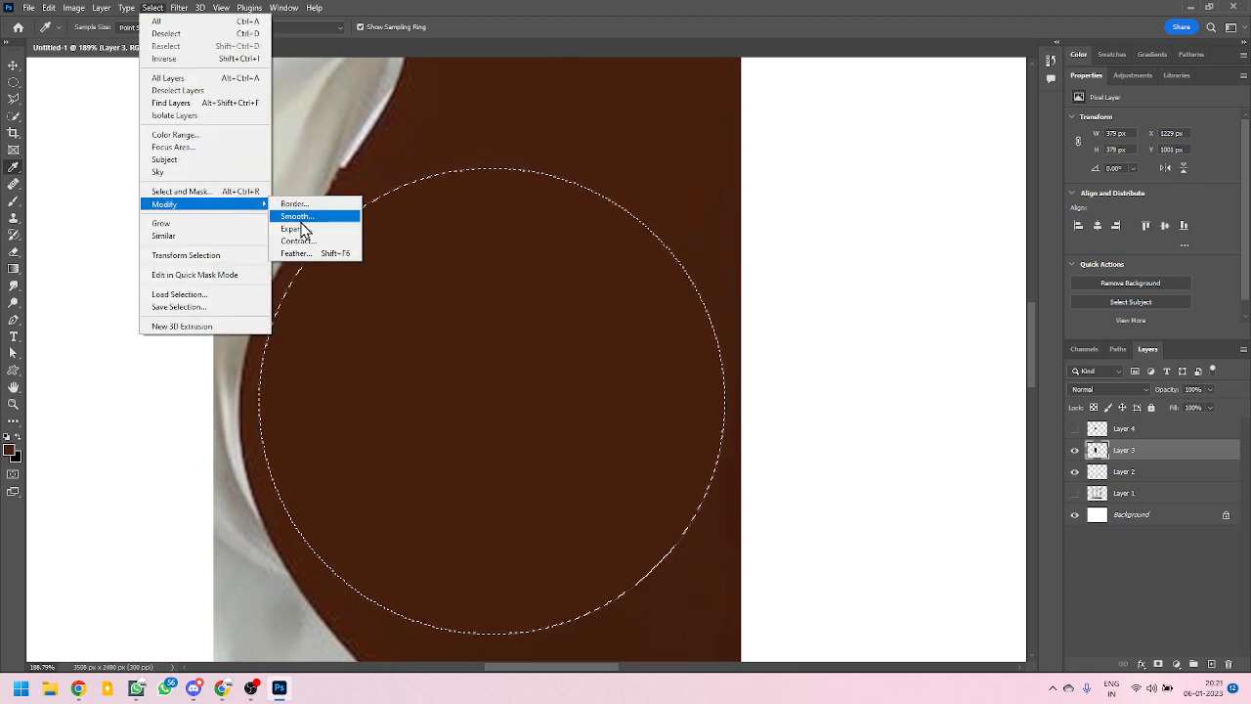
pyautogui.click(293, 228)
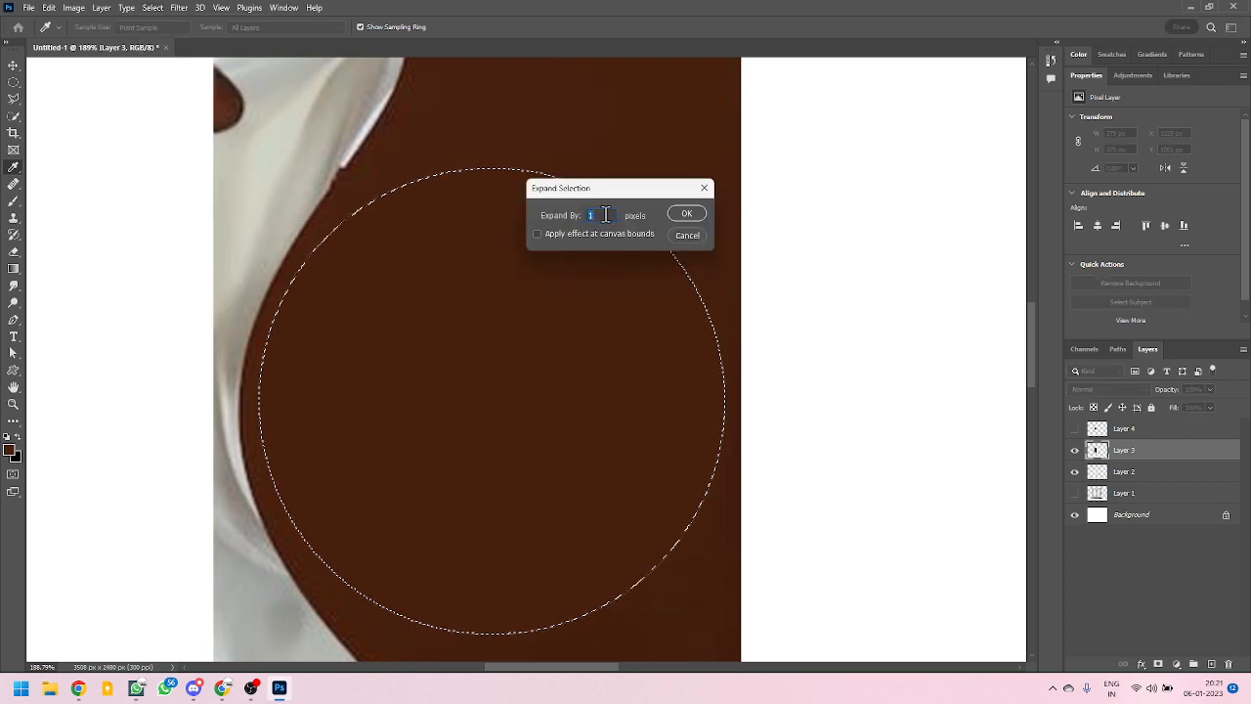
pyautogui.write('5')
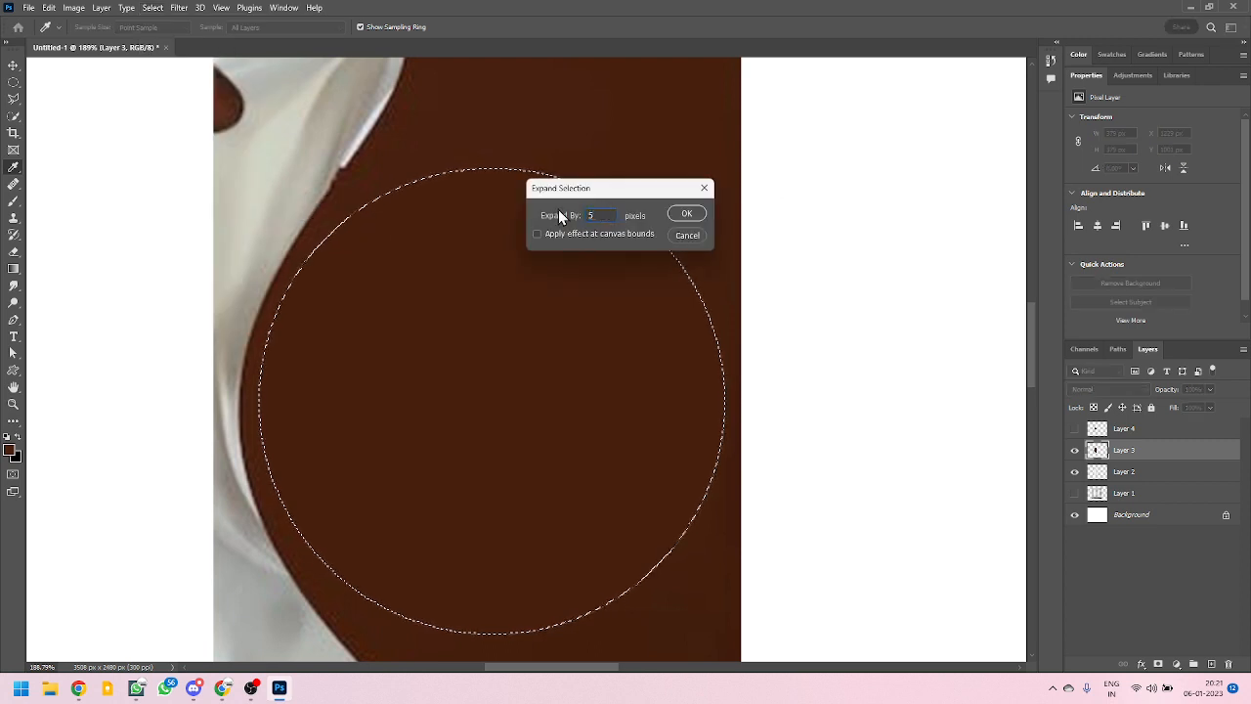
pyautogui.click(686, 213)
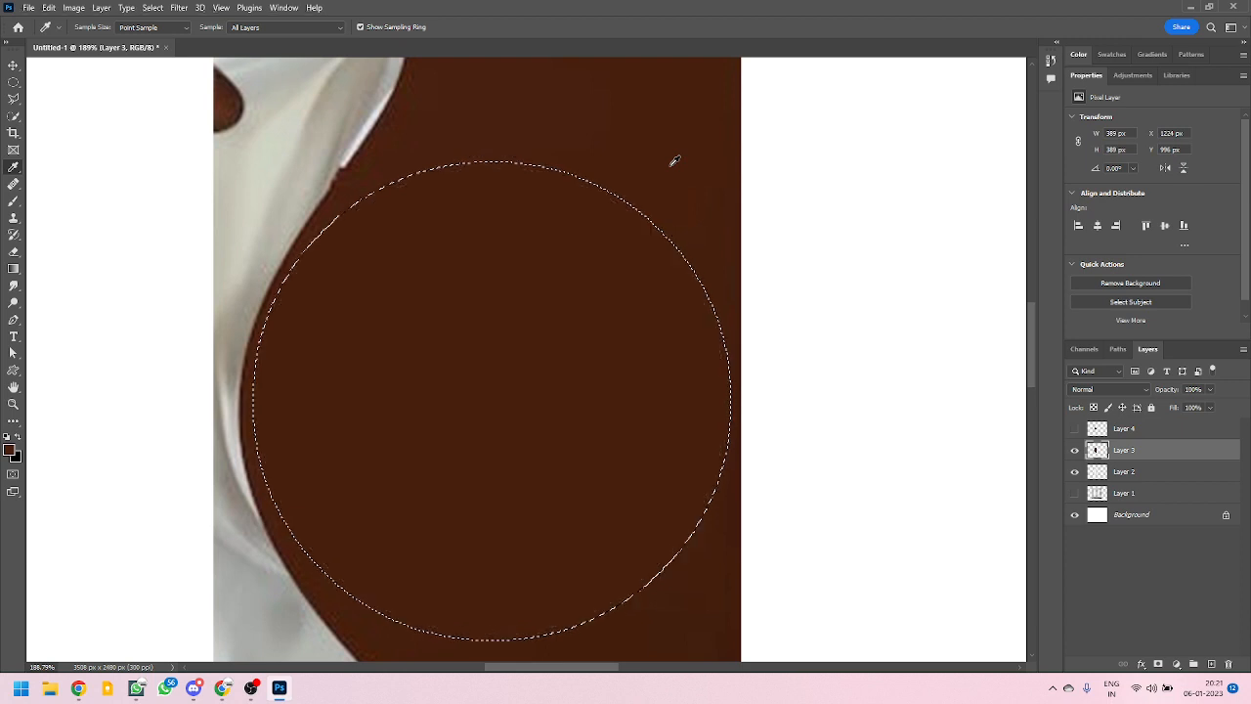
pyautogui.hotkey('ctrl', 'd')
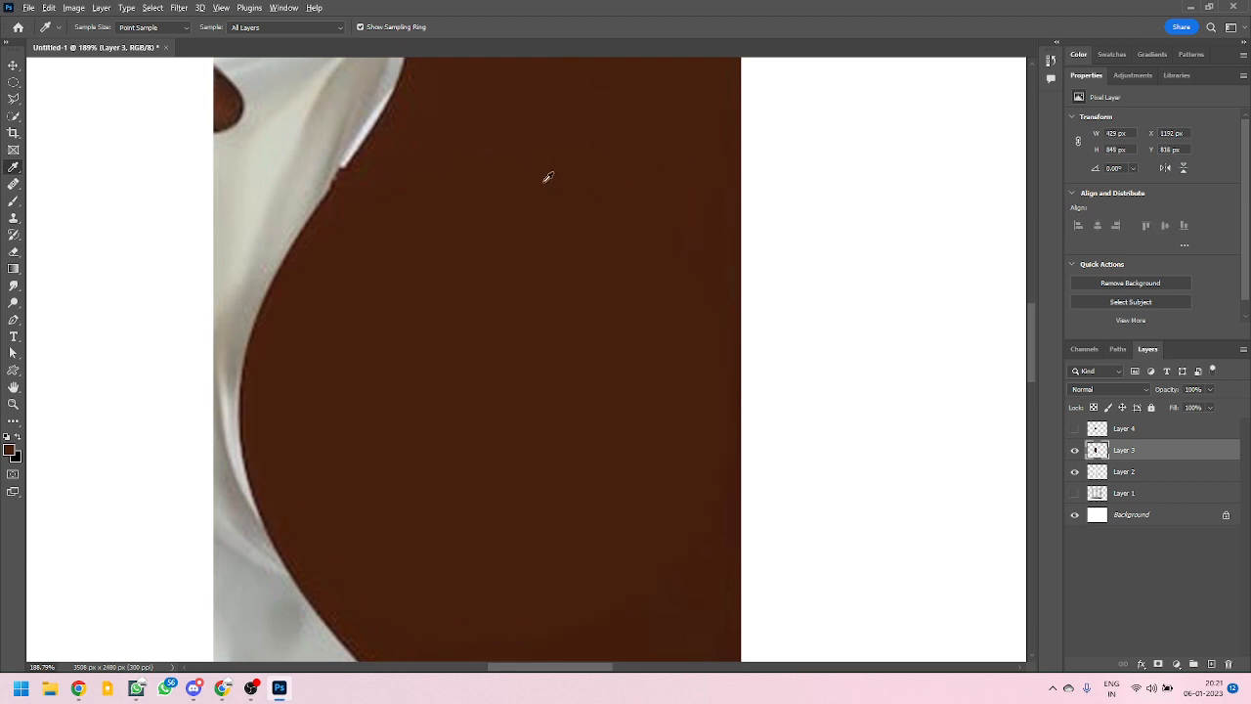
# Step: Examine the brown fill on Layer 3 up close and compare it with Layer 4's crown and title shown and hidden
pyautogui.scroll(3, 546, 178)
pyautogui.scroll(-5, 381, 196)
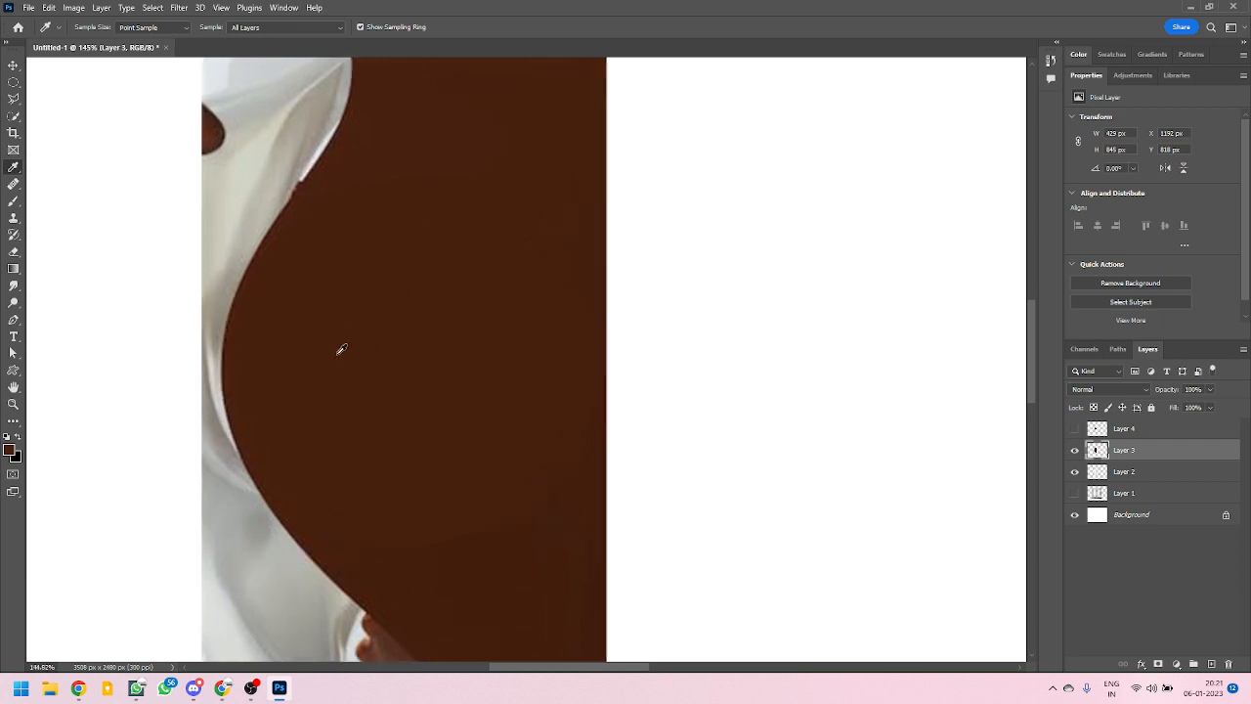
pyautogui.scroll(-4, 405, 453)
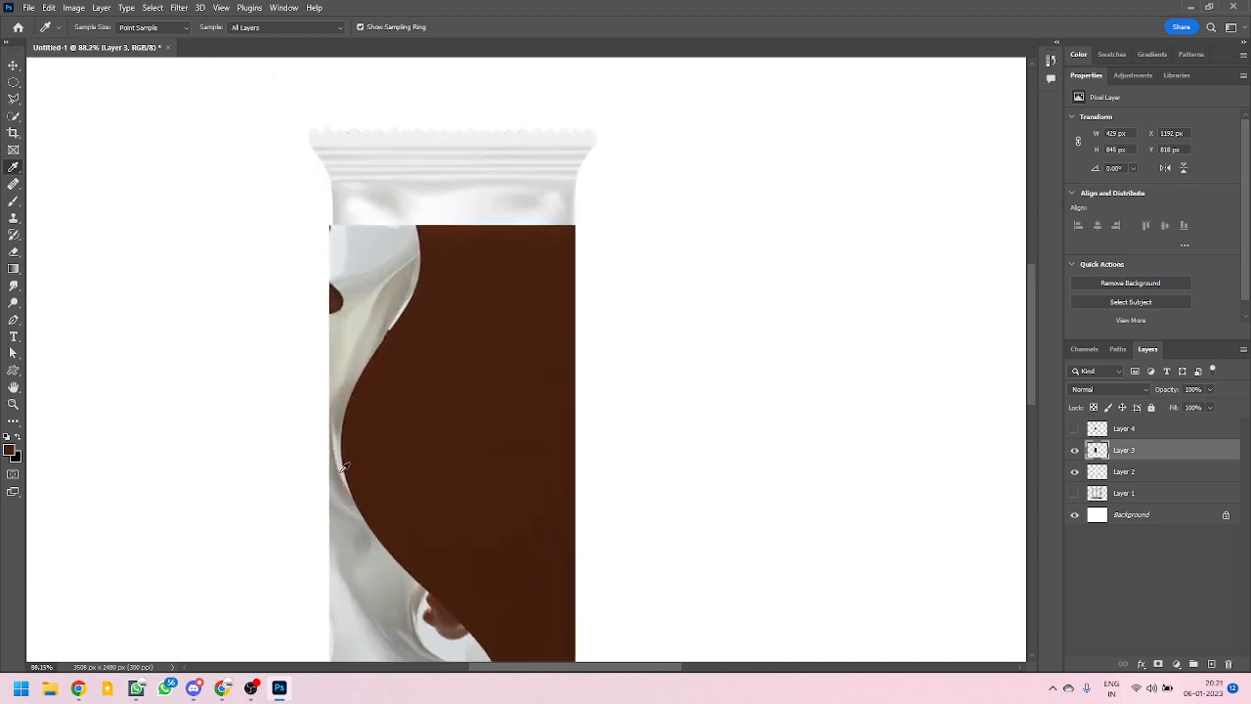
pyautogui.scroll(-2, 466, 388)
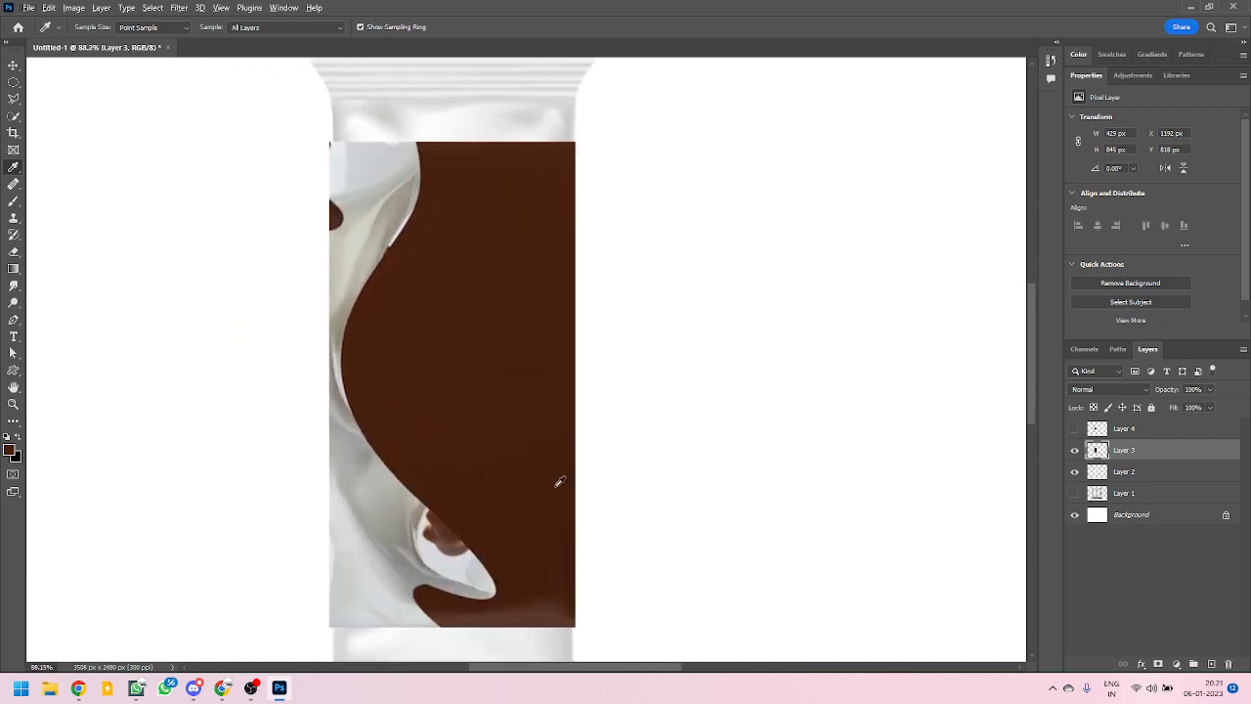
pyautogui.scroll(4, 461, 461)
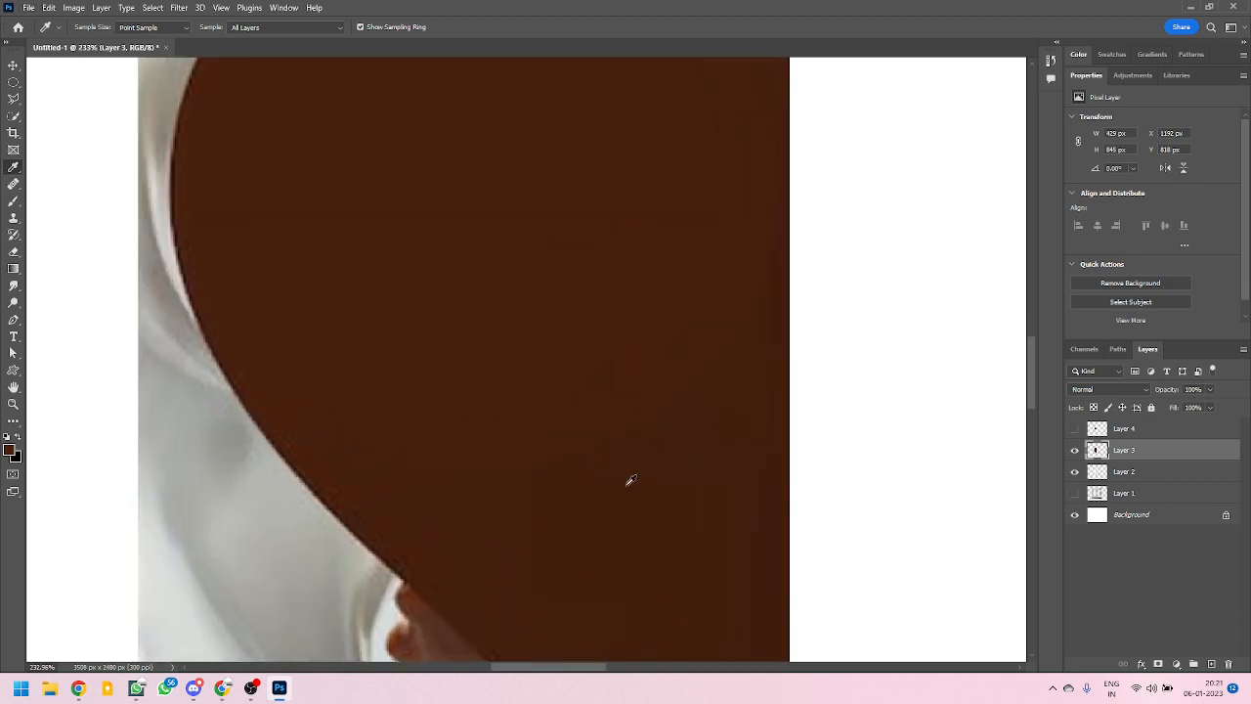
pyautogui.scroll(-4, 601, 489)
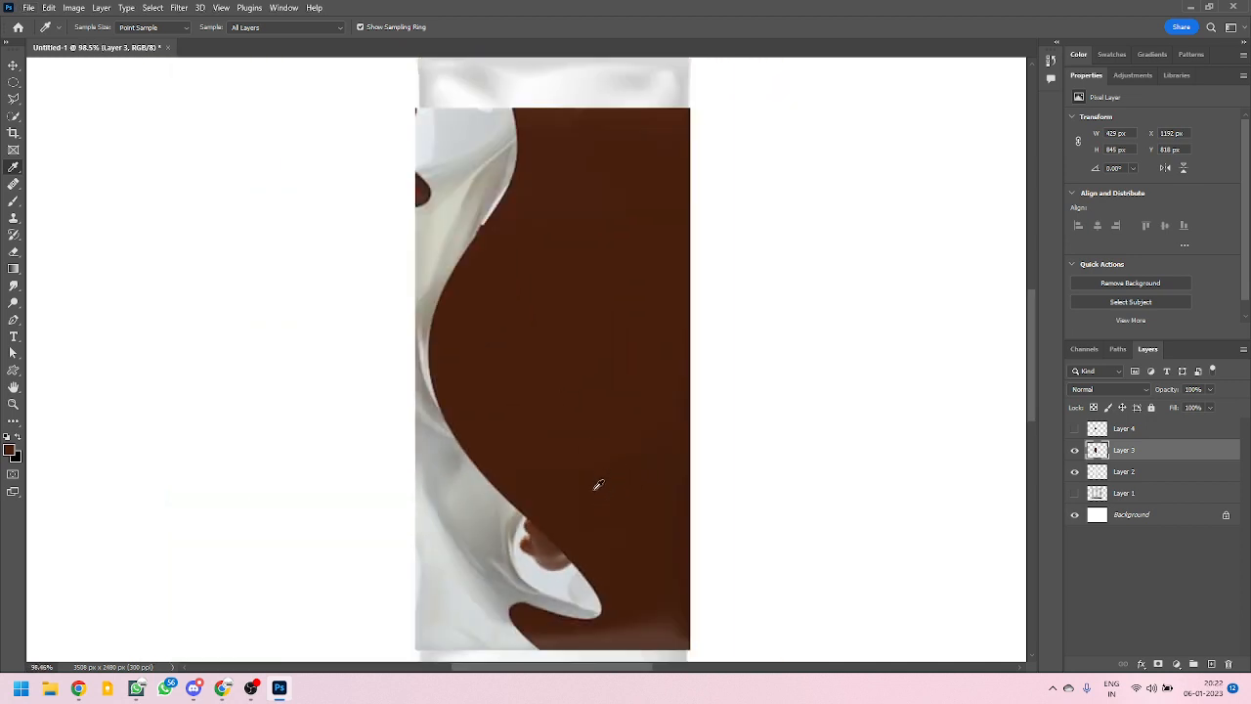
pyautogui.scroll(-1, 518, 449)
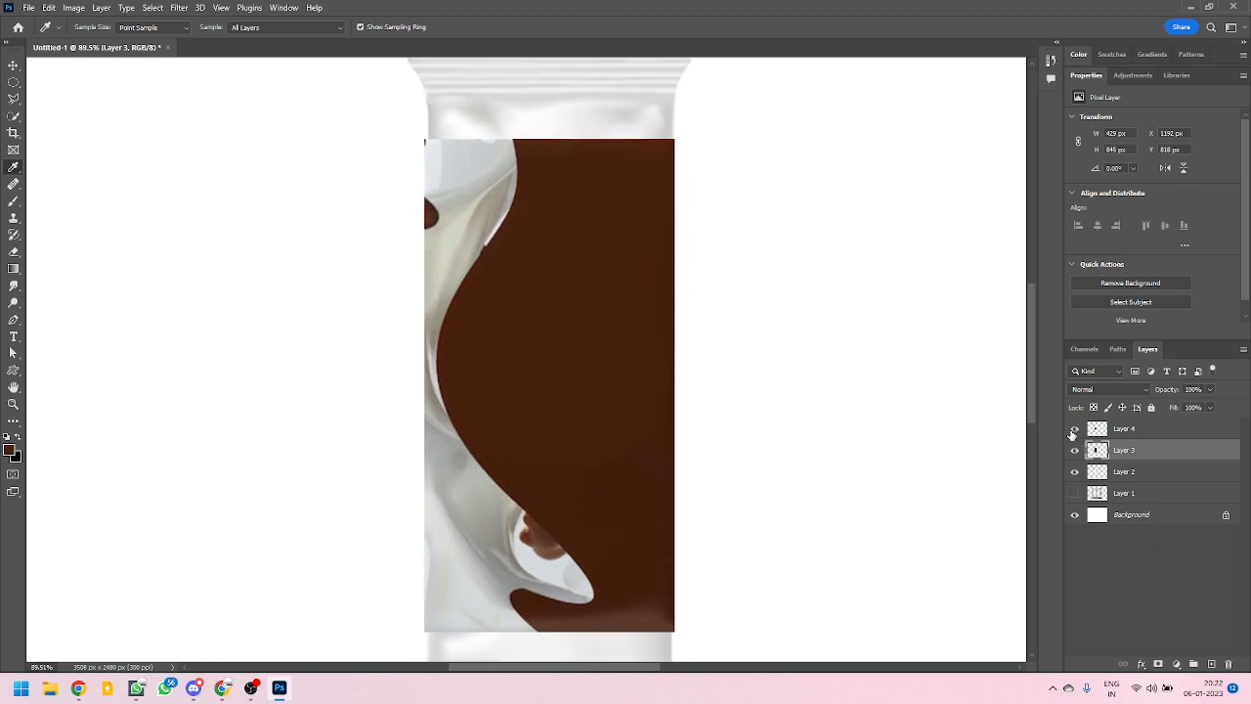
pyautogui.click(1076, 429)
pyautogui.click(1114, 431)
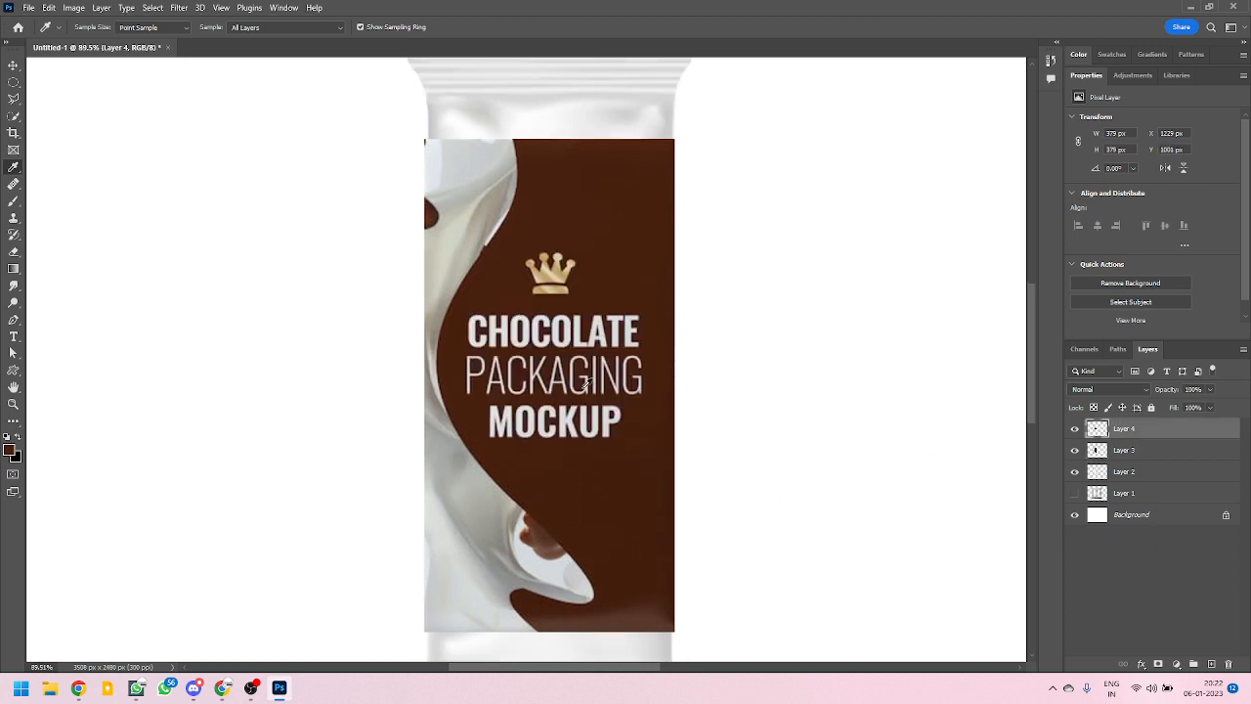
pyautogui.click(13, 65)
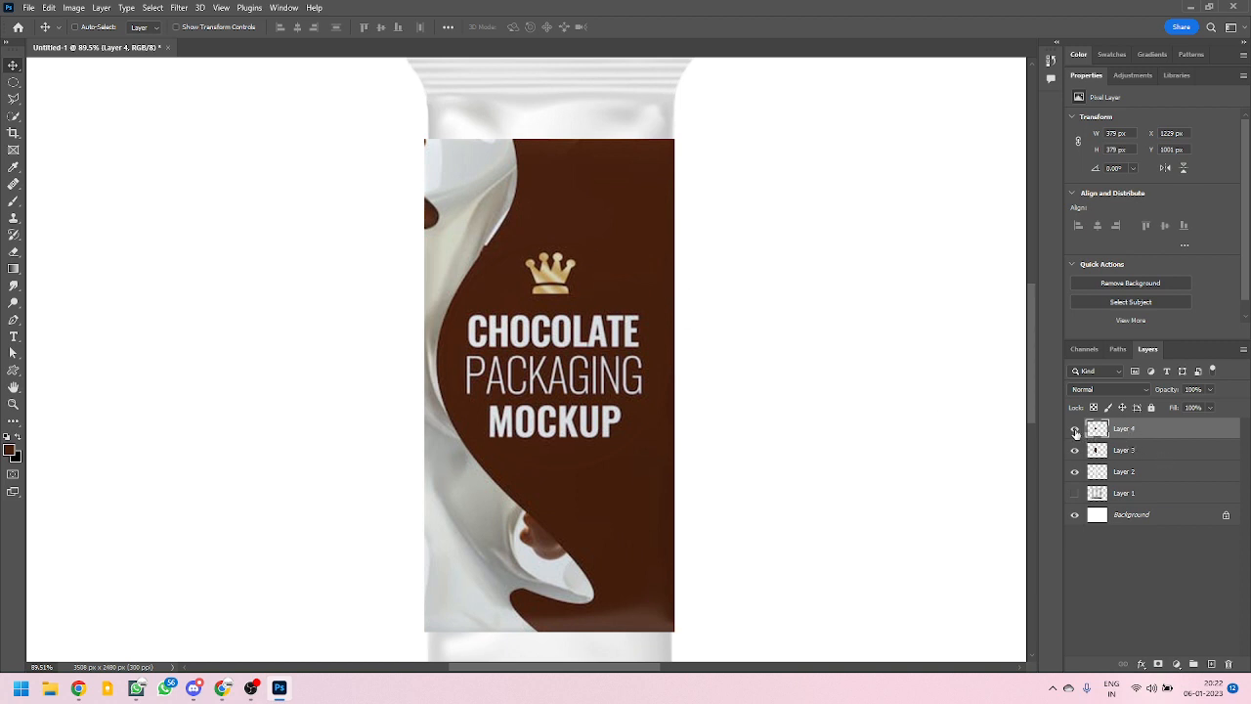
pyautogui.click(1076, 430)
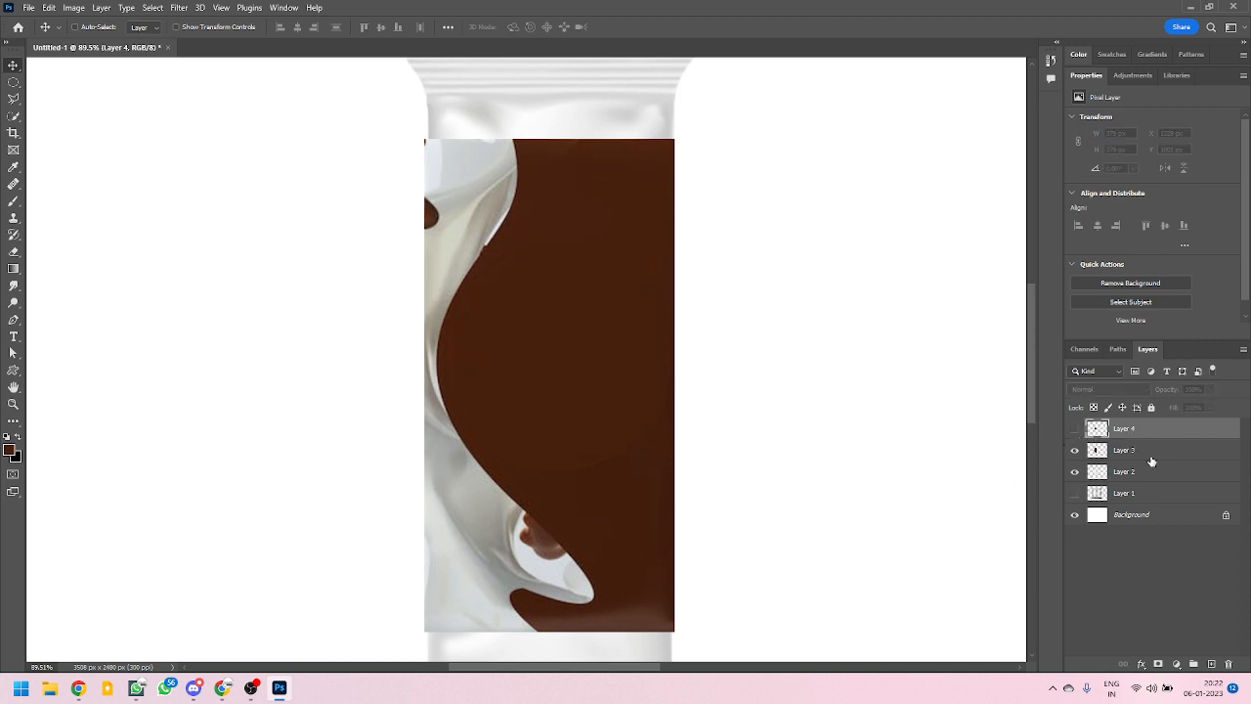
# Step: Move Layer 3's artwork to the wrapper's upper-left corner and stretch it to about 526 × 1203 px to cover the whole wrapper
pyautogui.click(1124, 451)
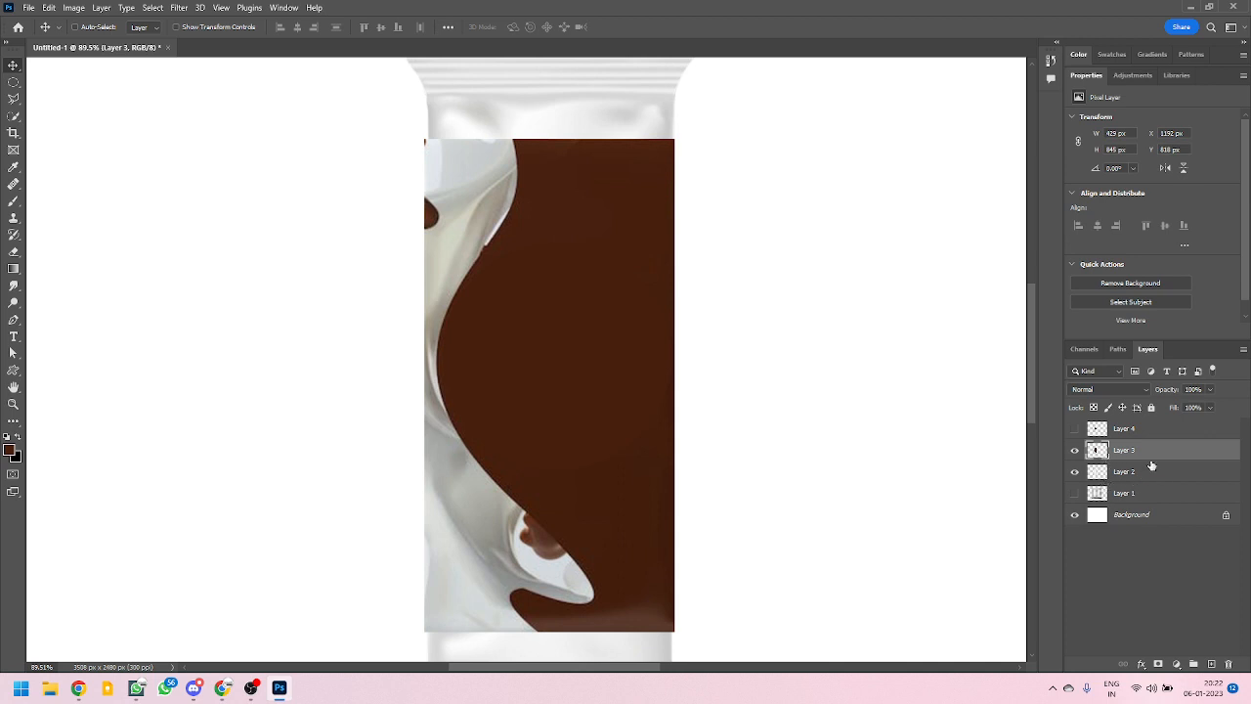
pyautogui.scroll(-3, 525, 357)
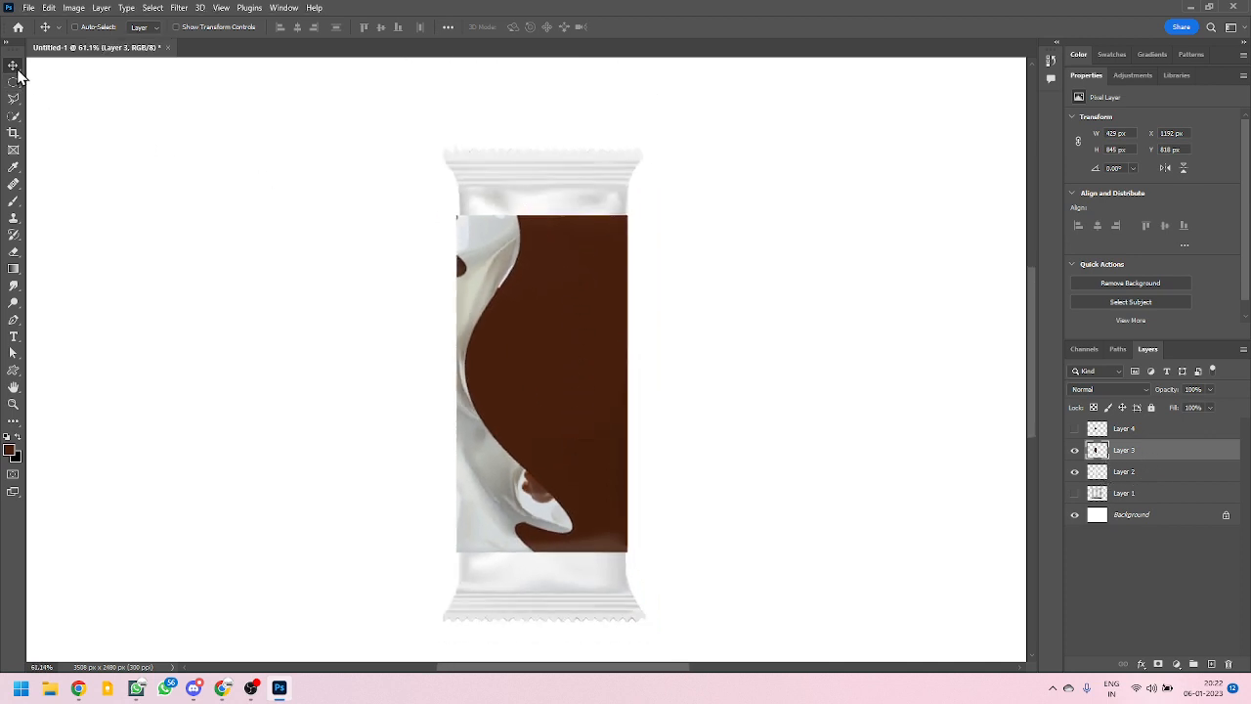
pyautogui.moveTo(518, 258); pyautogui.dragTo(503, 186)
pyautogui.hotkey('ctrl', 't')
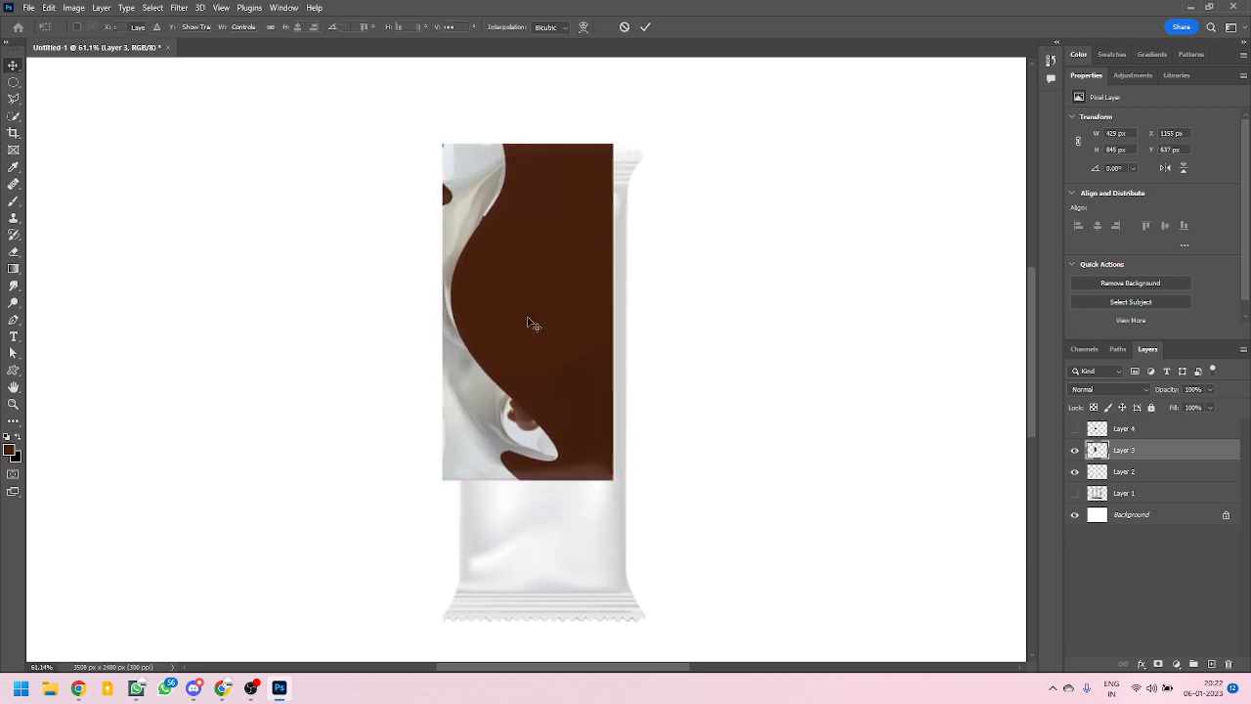
pyautogui.moveTo(611, 479); pyautogui.dragTo(669, 632)
pyautogui.moveTo(687, 383); pyautogui.dragTo(655, 389)
pyautogui.moveTo(546, 143); pyautogui.dragTo(547, 144)
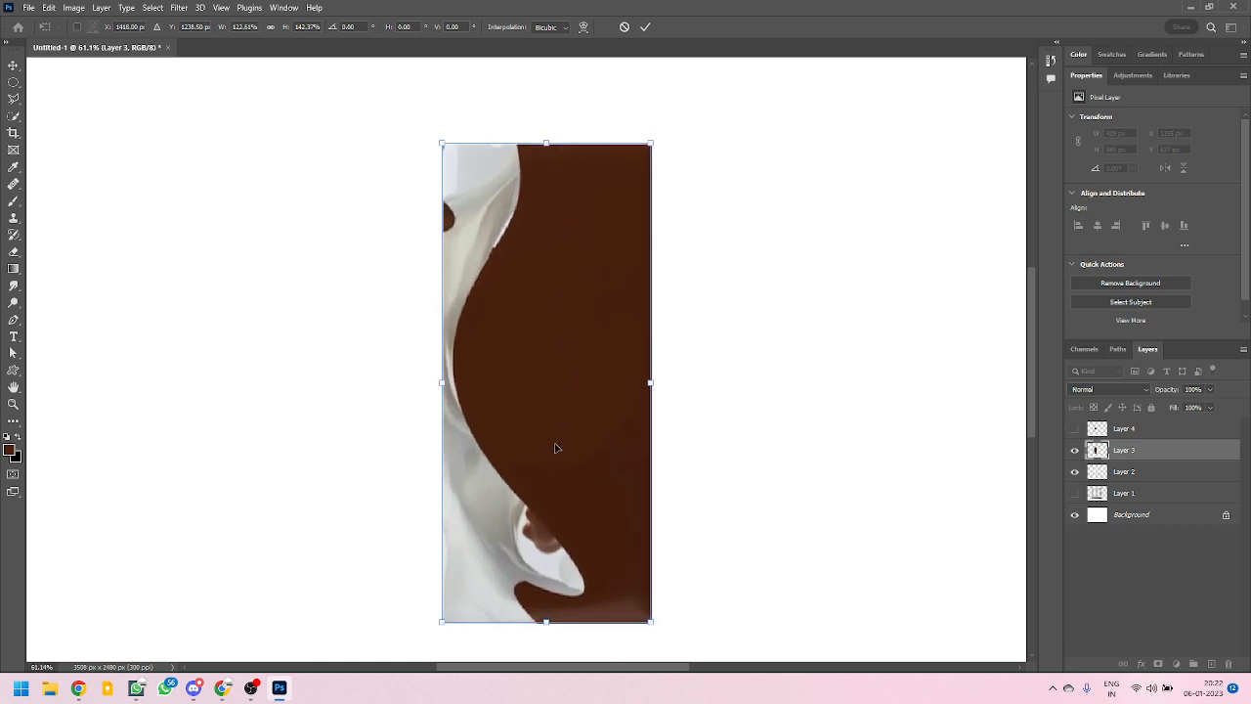
pyautogui.press('Return')
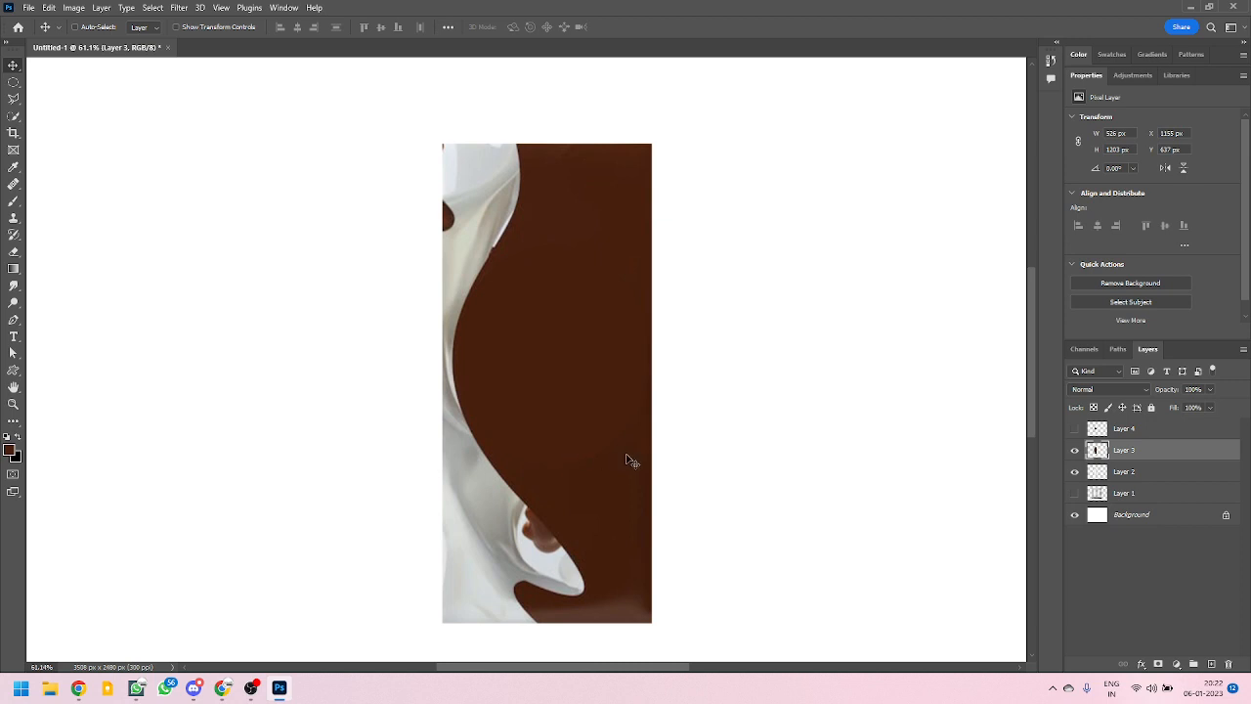
# Step: Try Multiply, Color Burn, Darker Color, Soft Light and other blend modes on Layer 3, and return it to Normal
pyautogui.click(1139, 391)
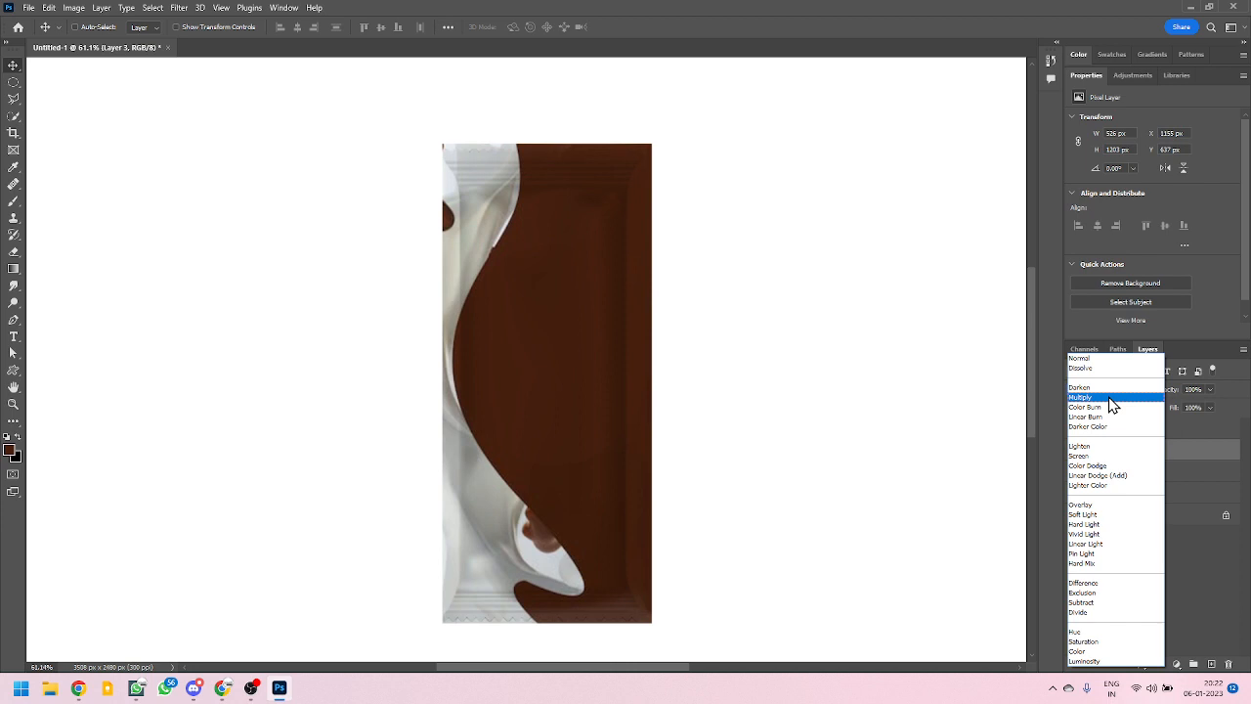
pyautogui.click(1111, 398)
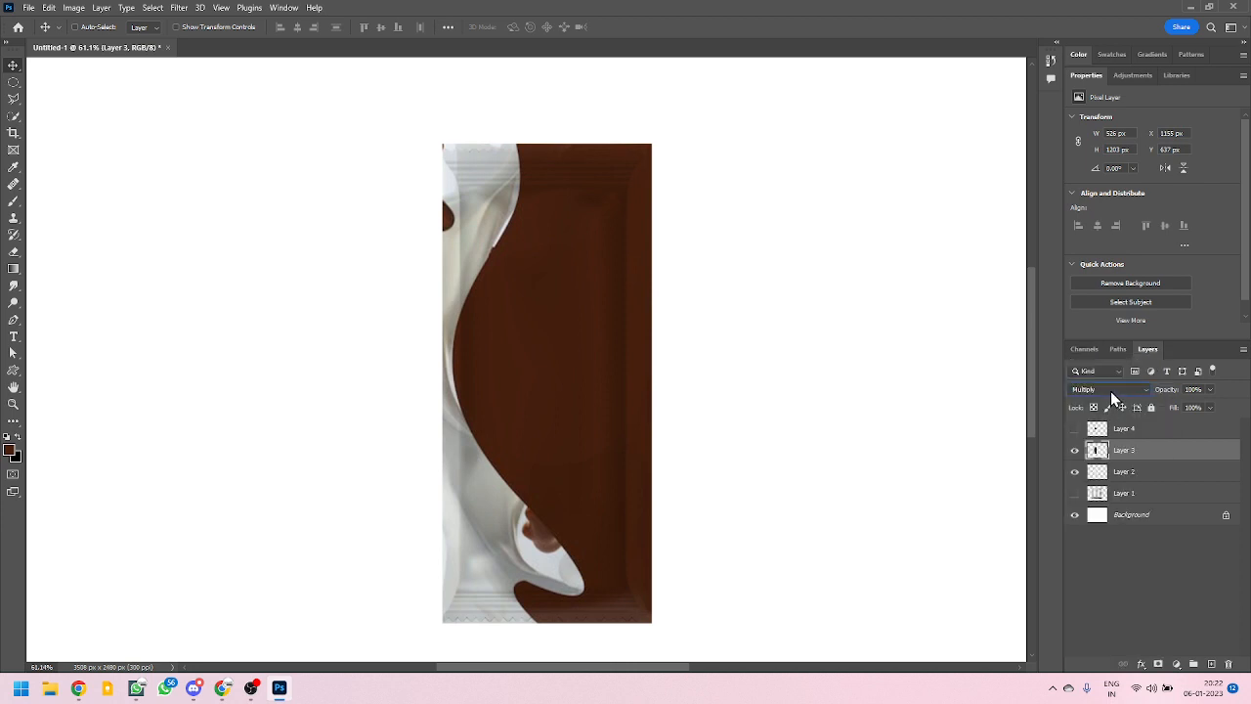
pyautogui.scroll(-1, 1112, 391)
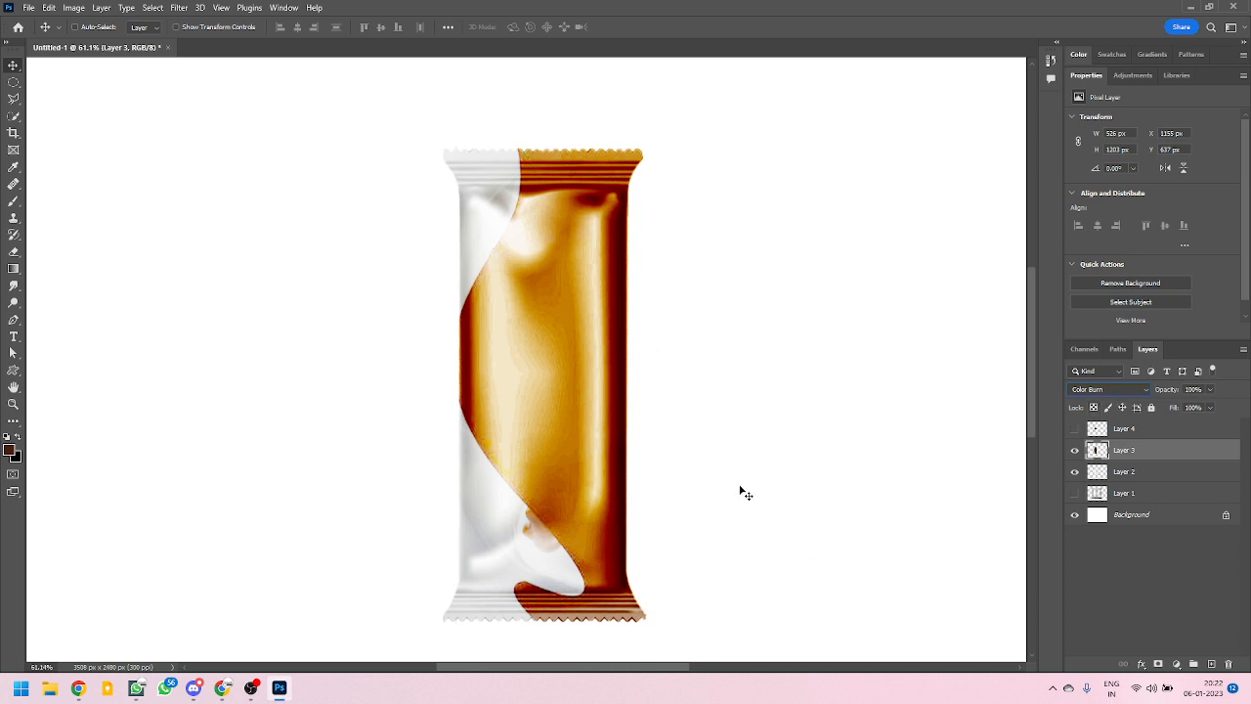
pyautogui.hotkey('shift', '+')
pyautogui.hotkey('shift', '+')
pyautogui.hotkey('shift', '+')
pyautogui.hotkey('shift', '+')
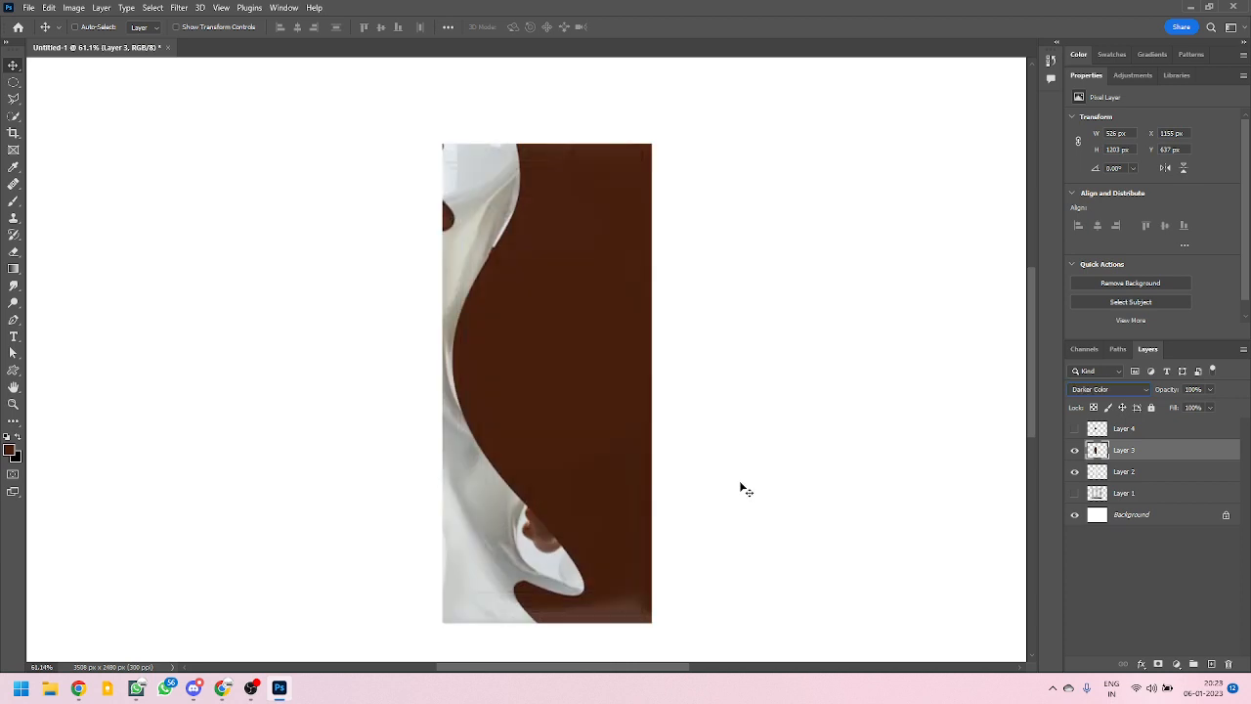
pyautogui.hotkey('shift', '+')
pyautogui.hotkey('shift', '+')
pyautogui.hotkey('shift', '+')
pyautogui.hotkey('shift', '+')
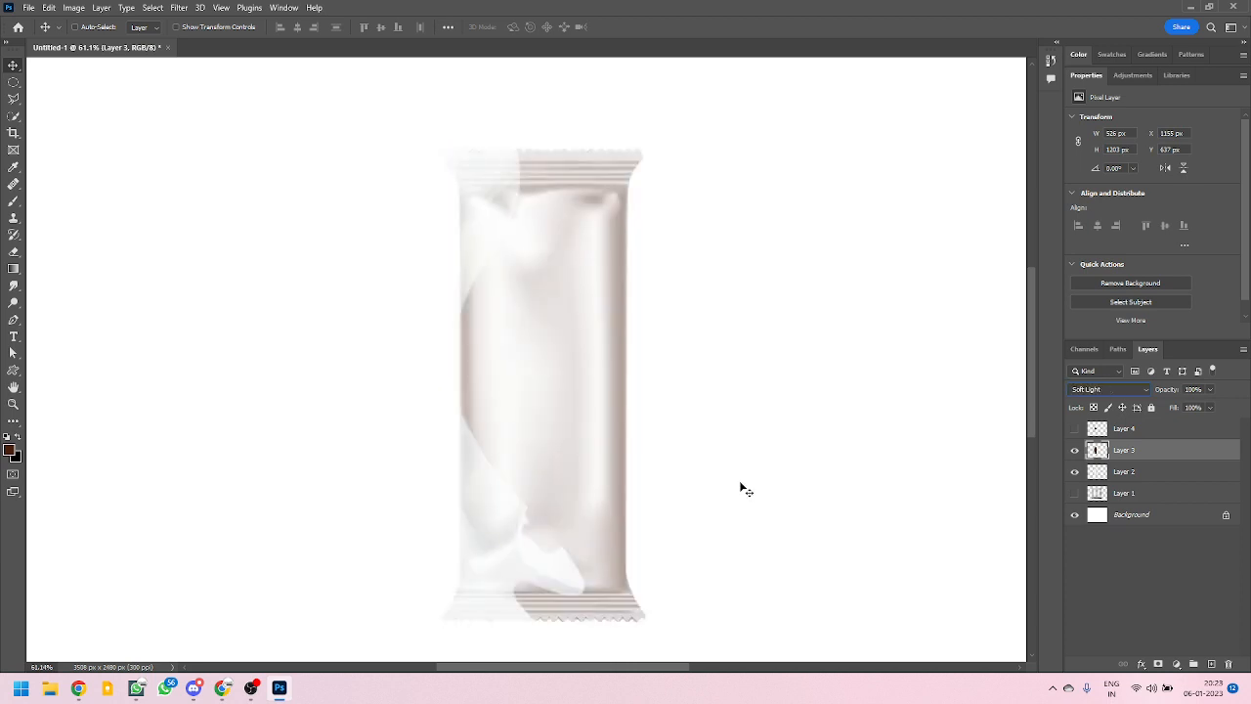
pyautogui.hotkey('shift', '-')
pyautogui.hotkey('shift', '-')
pyautogui.hotkey('shift', '-')
pyautogui.hotkey('shift', '-')
pyautogui.hotkey('shift', '-')
pyautogui.hotkey('shift', '-')
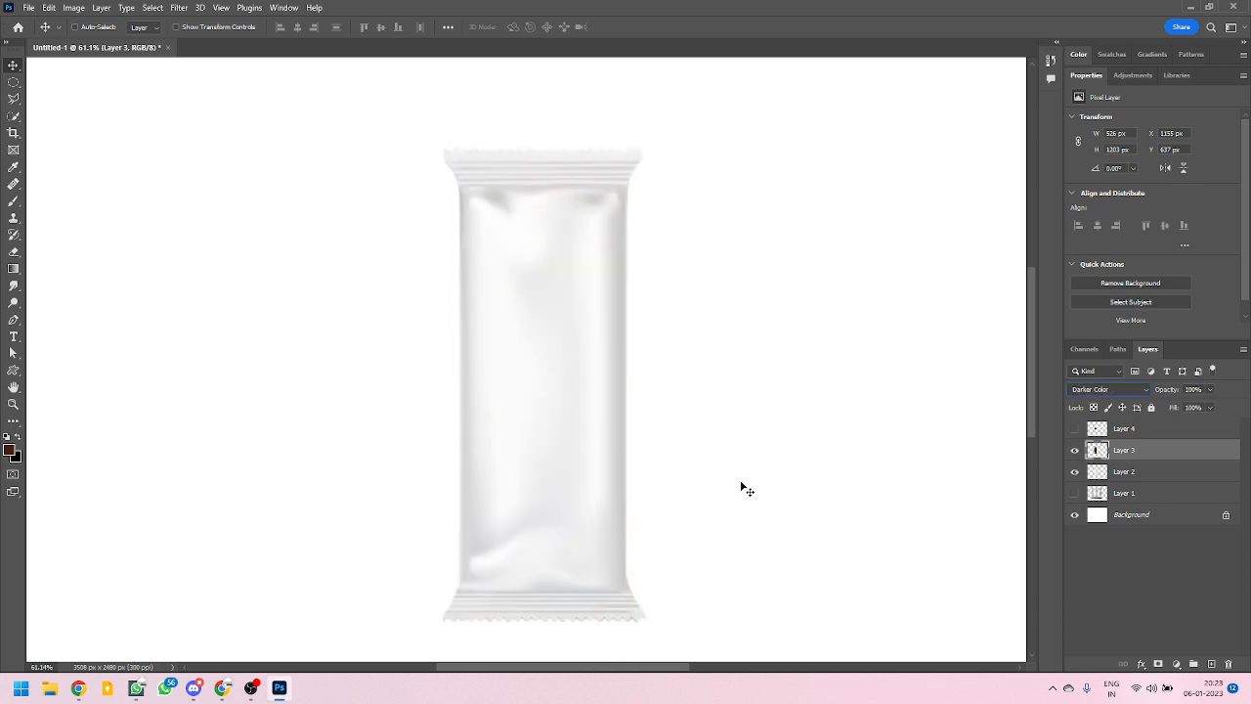
pyautogui.hotkey('shift', '+')
pyautogui.hotkey('shift', '-')
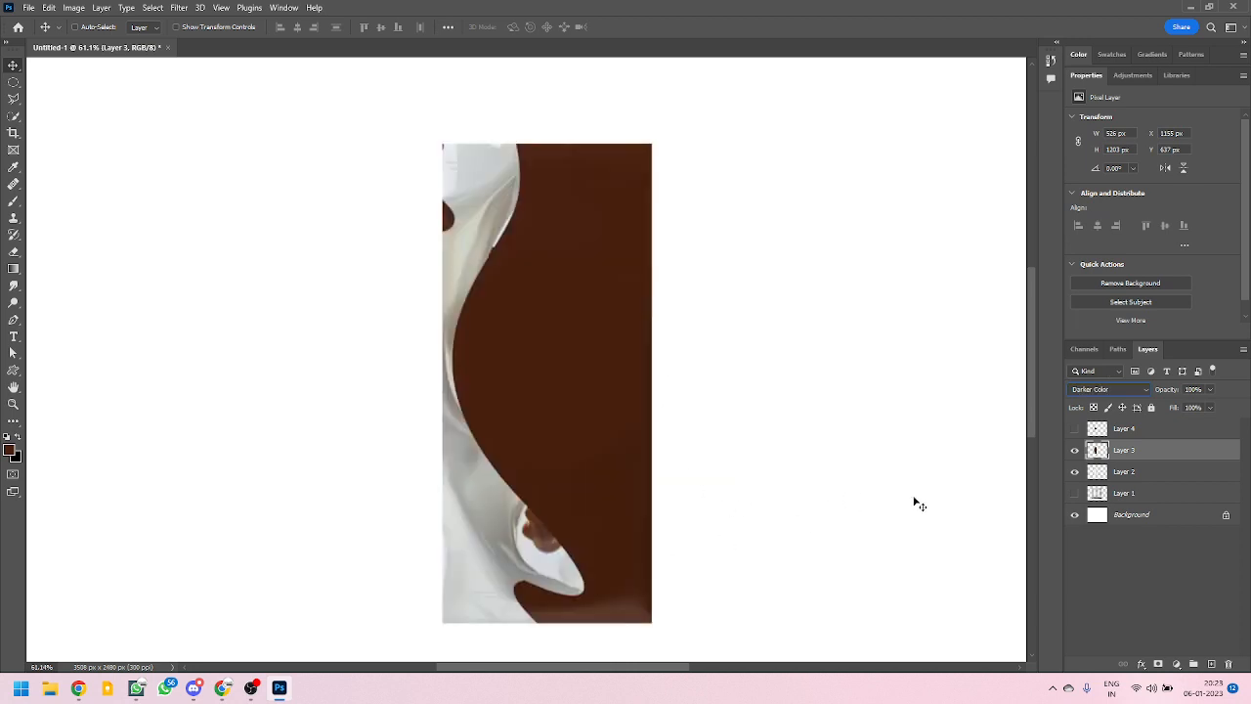
pyautogui.click(1132, 391)
pyautogui.click(1105, 360)
# Step: Load the wrapper outline from Layer 2 as a selection and add it as a layer mask on Layer 3
pyautogui.press('ctrl')
pyautogui.keyDown('ctrl'); pyautogui.click(1099, 475); pyautogui.keyUp('ctrl')
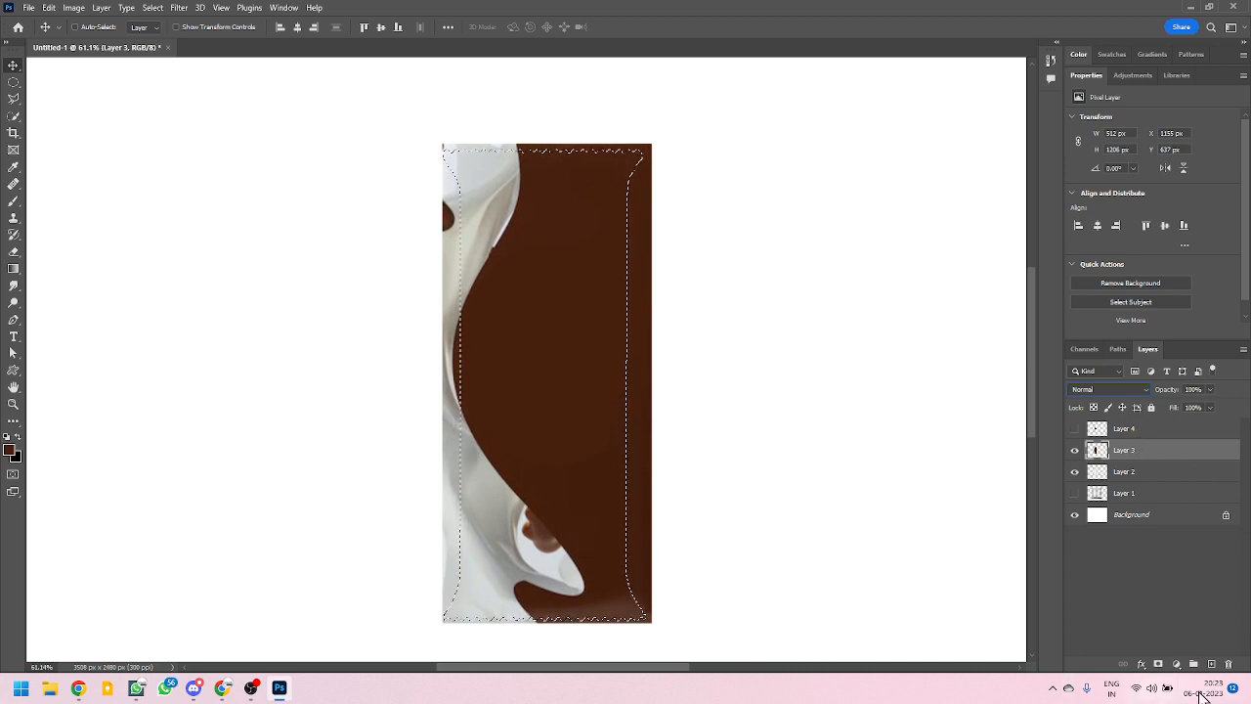
pyautogui.click(1160, 665)
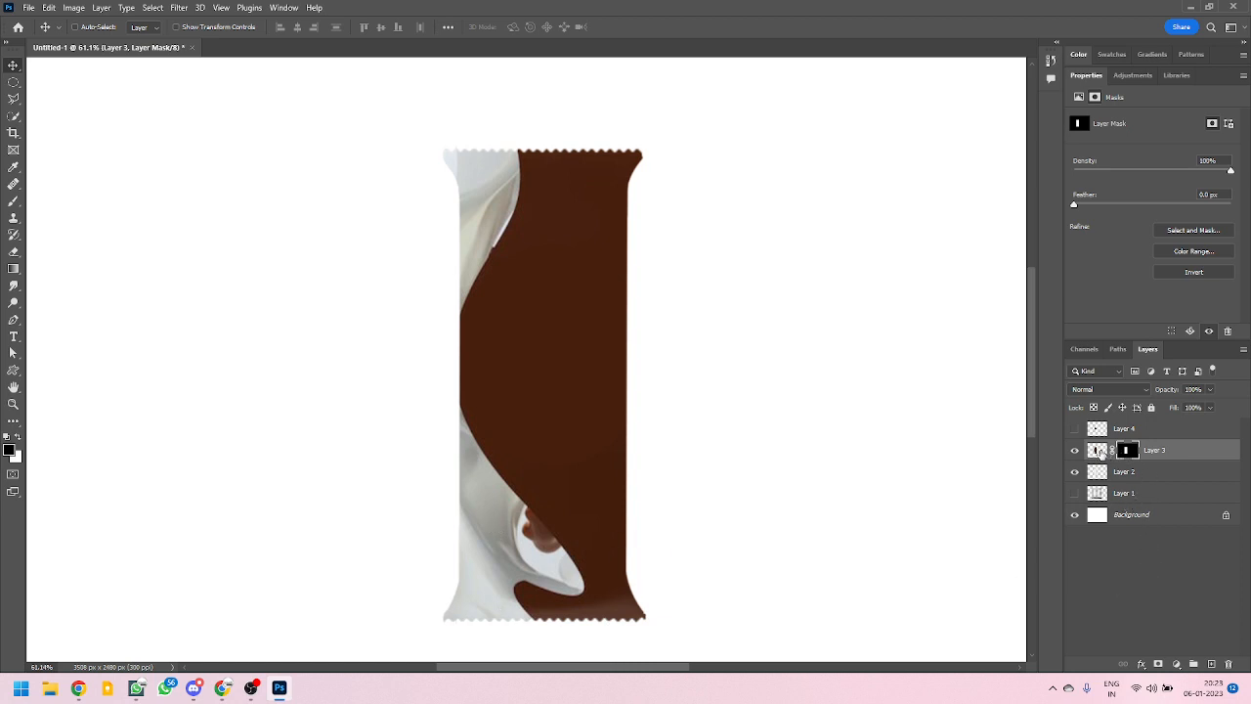
# Step: Set the masked Layer 3's blend mode to Linear Burn and compare the wrapper with the layer hidden and shown
pyautogui.click(1113, 389)
pyautogui.click(1102, 356)
pyautogui.hotkey('shift', 'alt', 'm')
pyautogui.hotkey('shift', 'alt', 'k')
pyautogui.hotkey('shift', 'alt', 'm')
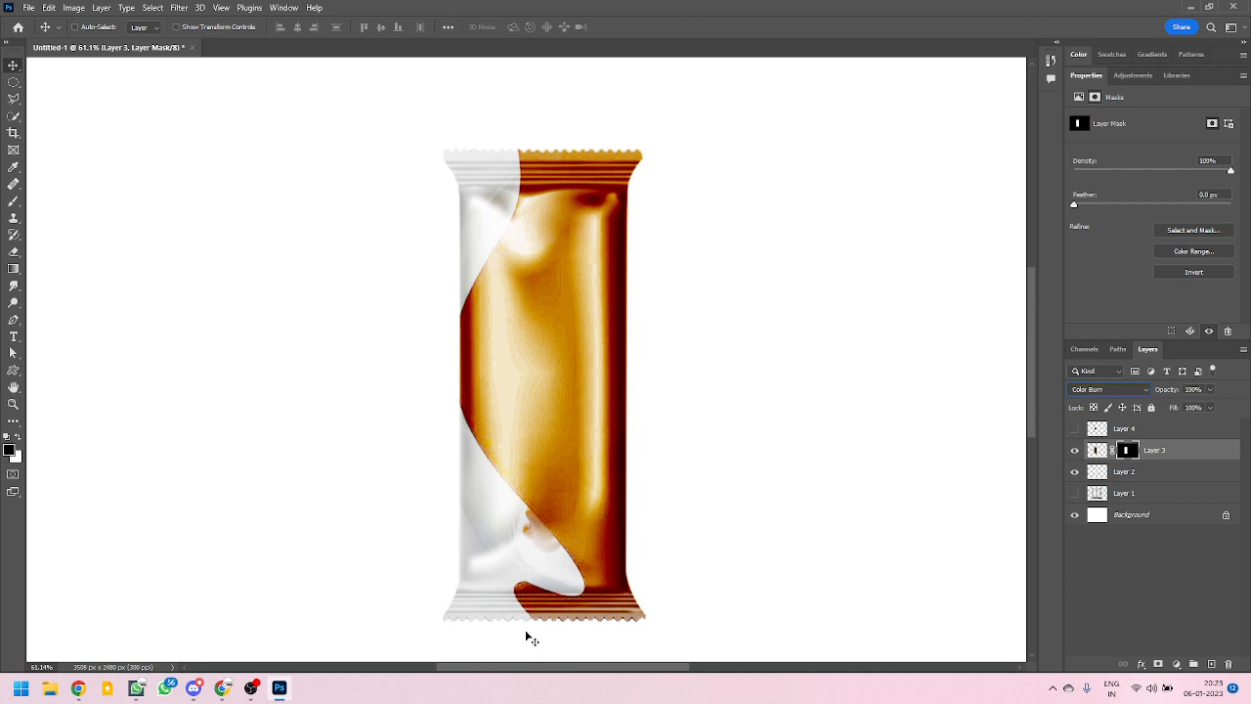
pyautogui.hotkey('shift', '+')
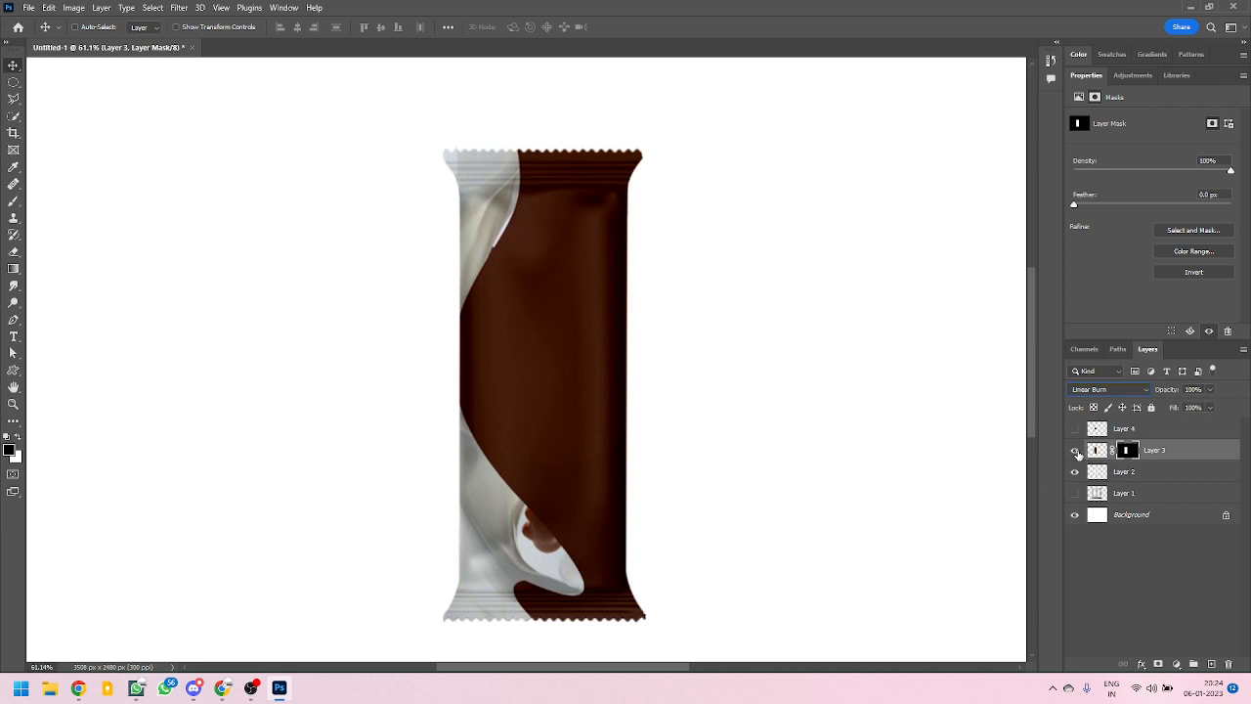
pyautogui.click(1075, 451)
pyautogui.click(1076, 451)
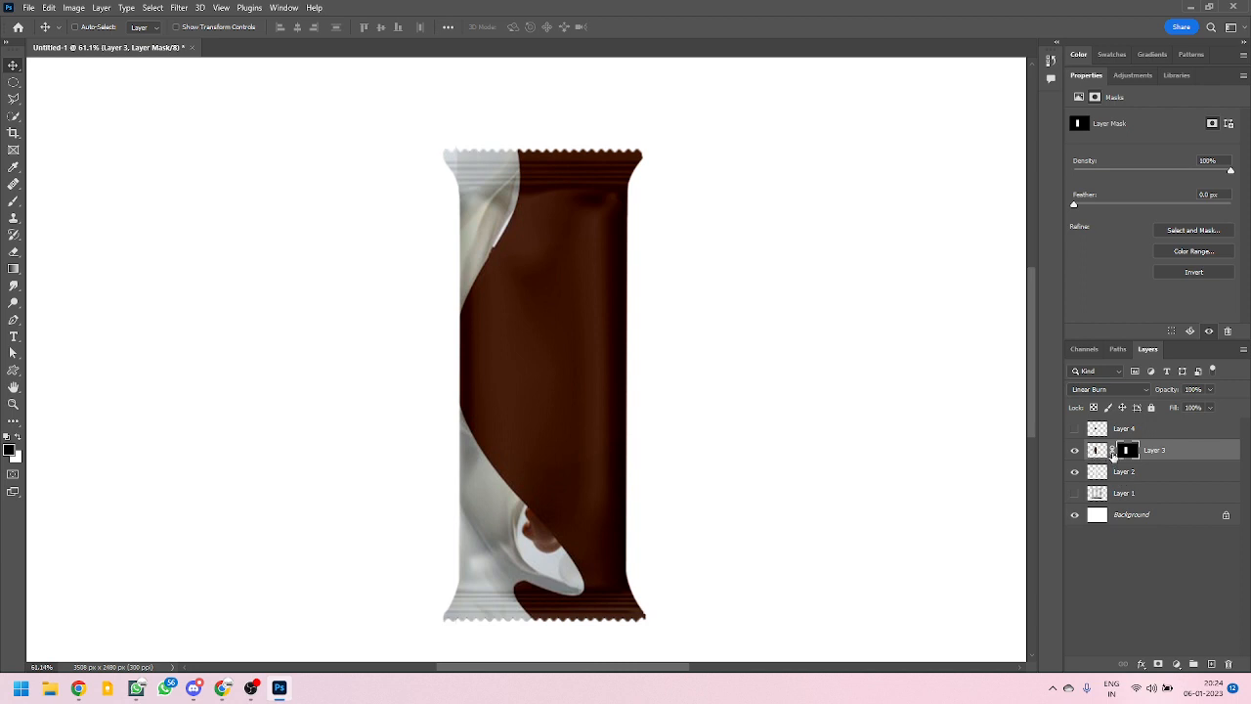
# Step: Unlink Layer 3's artwork from its mask, shift it about 49 px left within the wrapper, and begin a Free Transform
pyautogui.click(1098, 451)
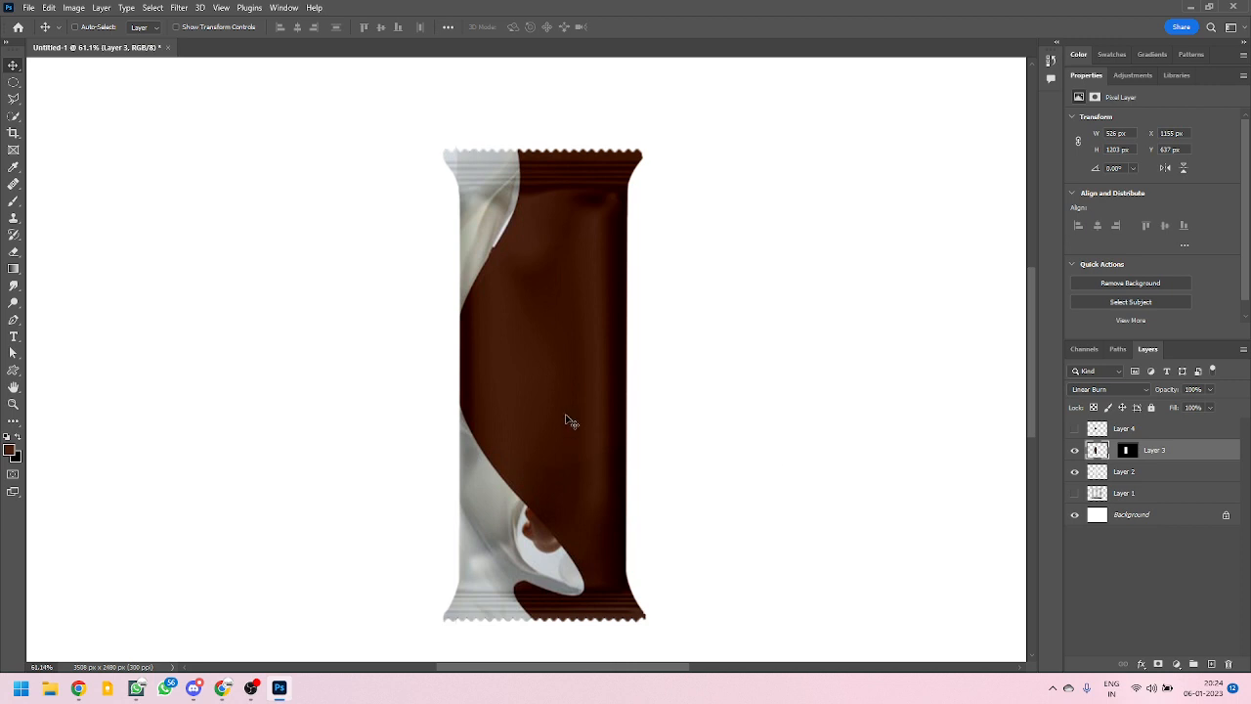
pyautogui.moveTo(568, 419); pyautogui.dragTo(547, 418)
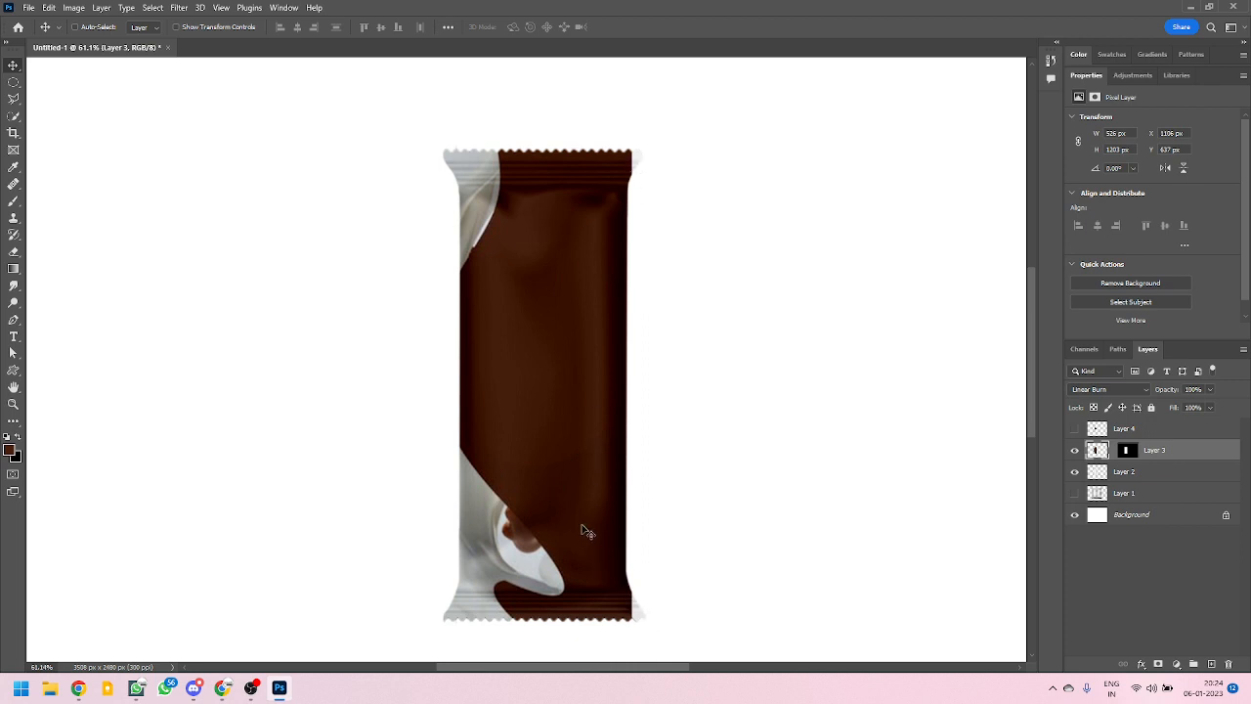
pyautogui.hotkey('ctrl', 't')
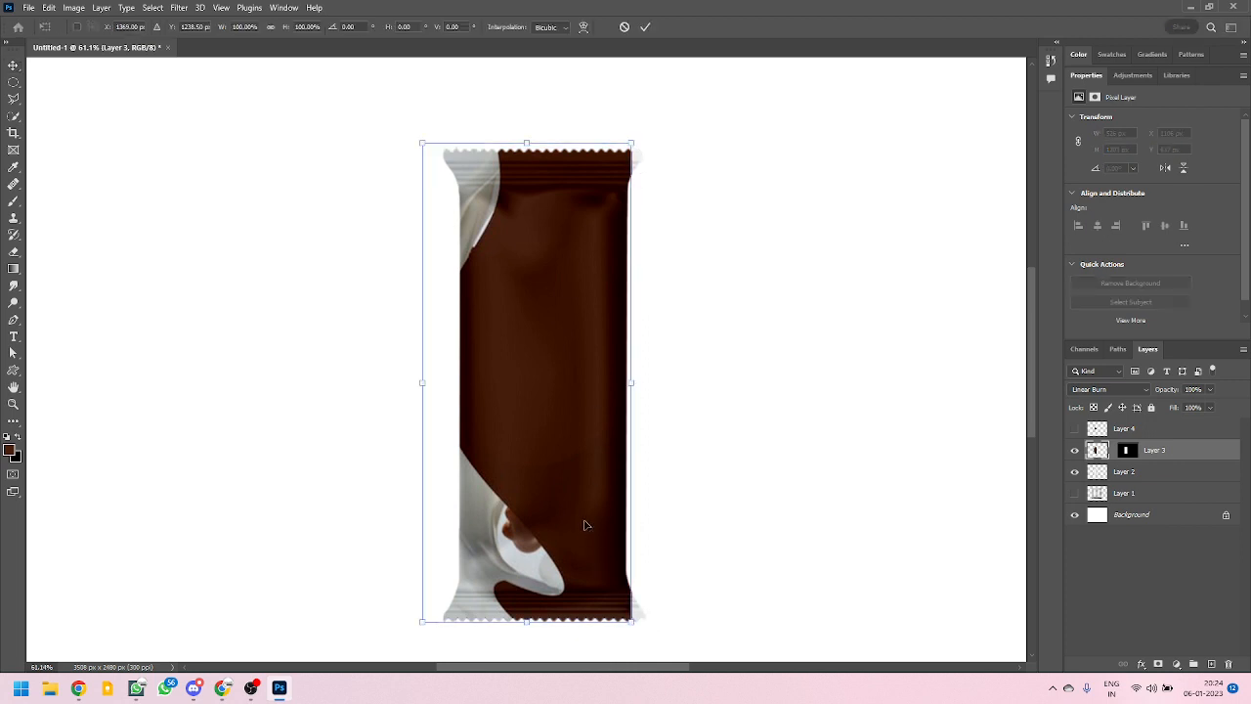
# Step: Align the Layer 3 artwork over the wrapper and scale it to about 107%
pyautogui.moveTo(577, 515); pyautogui.dragTo(587, 514)
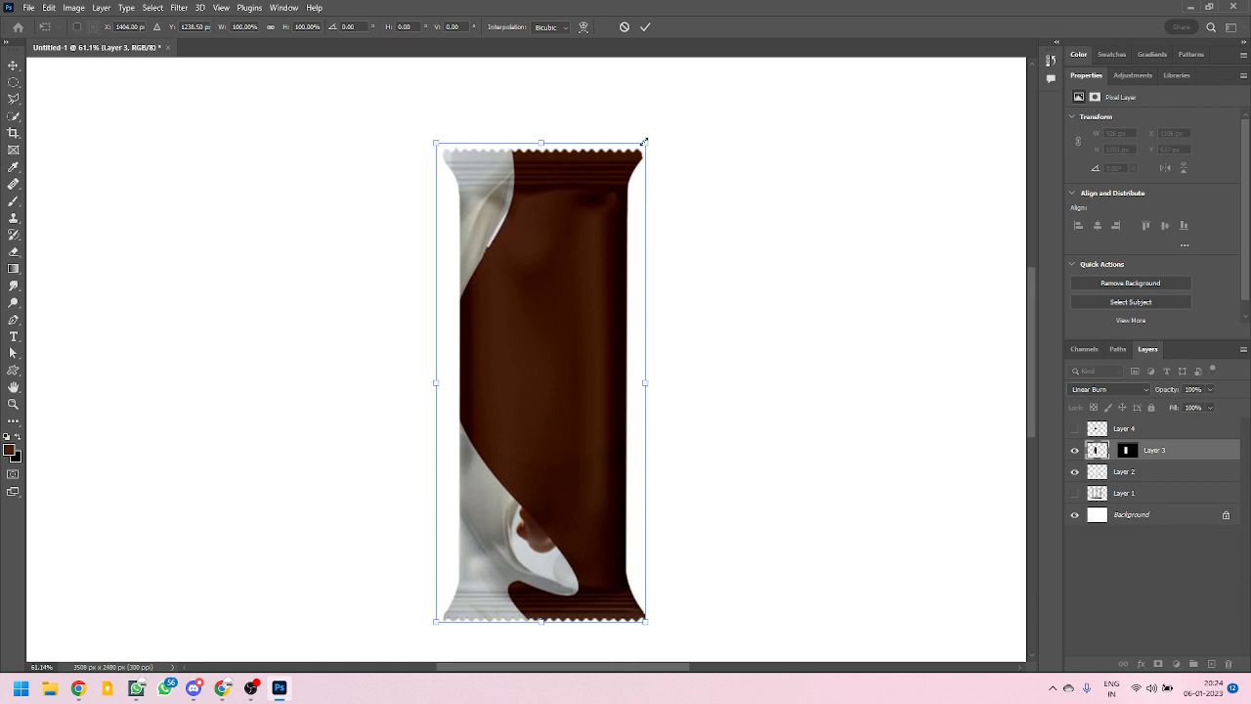
pyautogui.moveTo(643, 141); pyautogui.dragTo(655, 124)
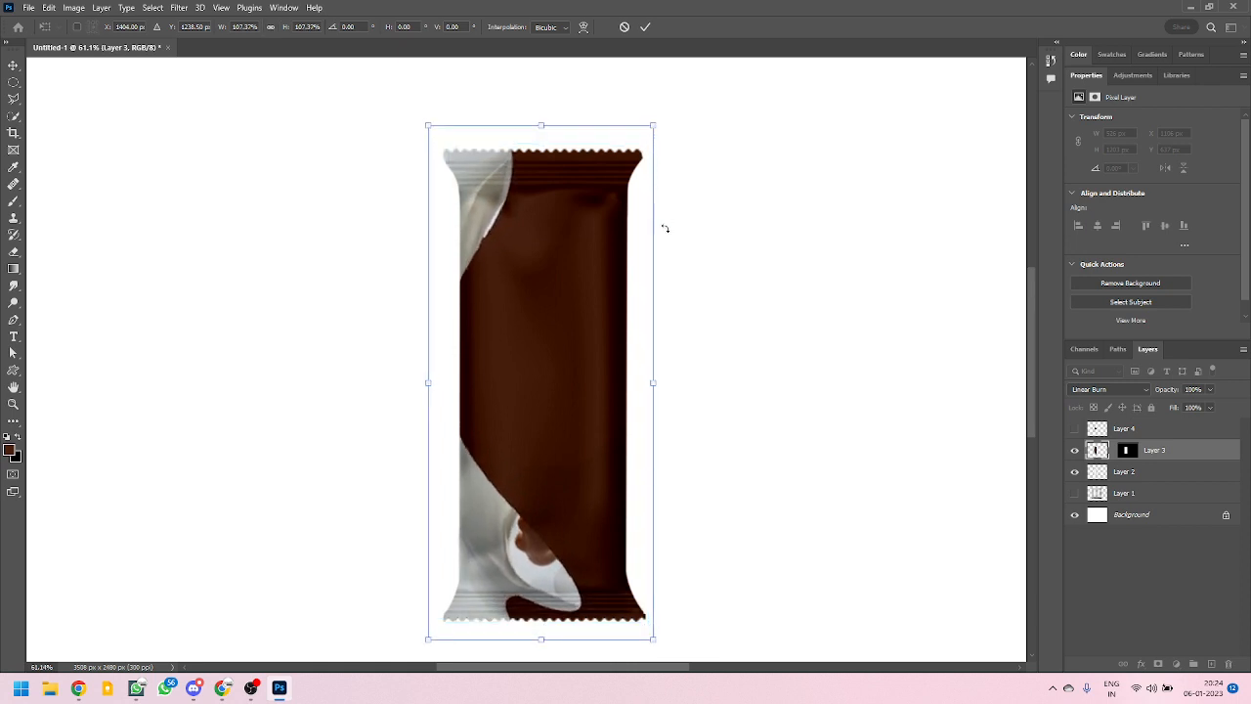
pyautogui.press('Return')
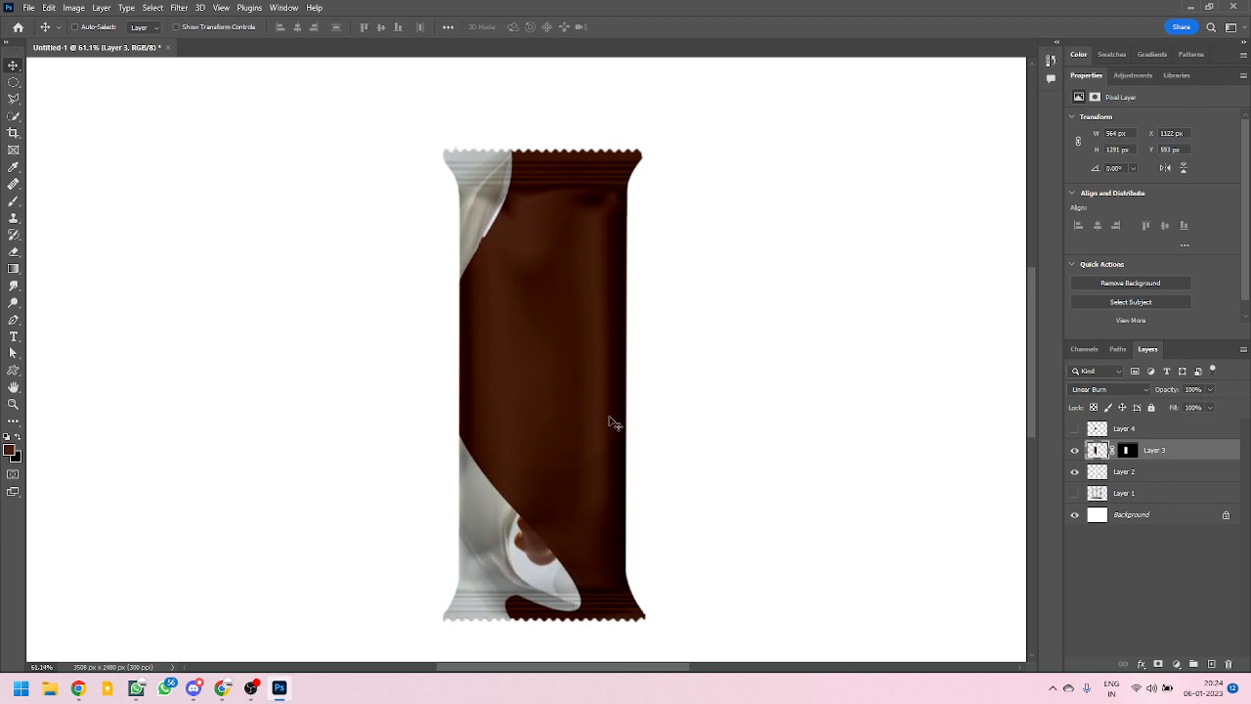
# Step: Adjust Layer 3's Blend If ranges in its Layer Style, splitting the This Layer highlight slider to 161/255
pyautogui.doubleClick(1206, 460)
pyautogui.moveTo(795, 189); pyautogui.dragTo(762, 158)
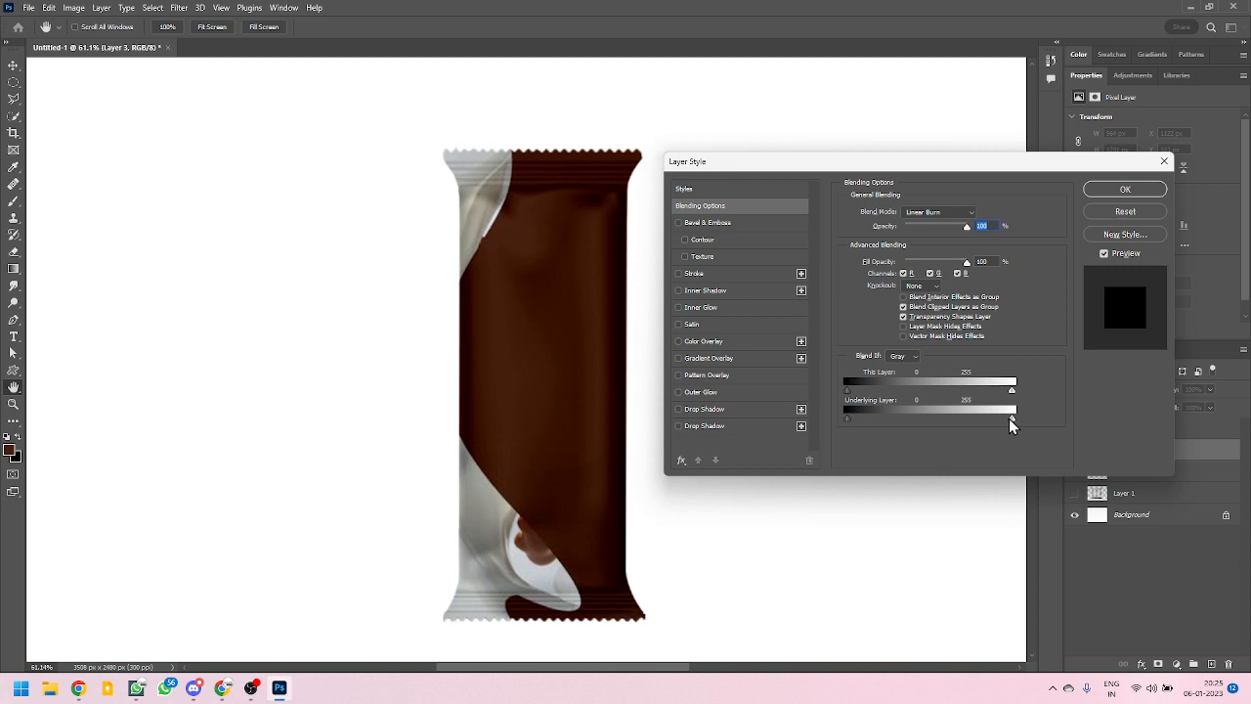
pyautogui.moveTo(1010, 421); pyautogui.dragTo(1040, 432)
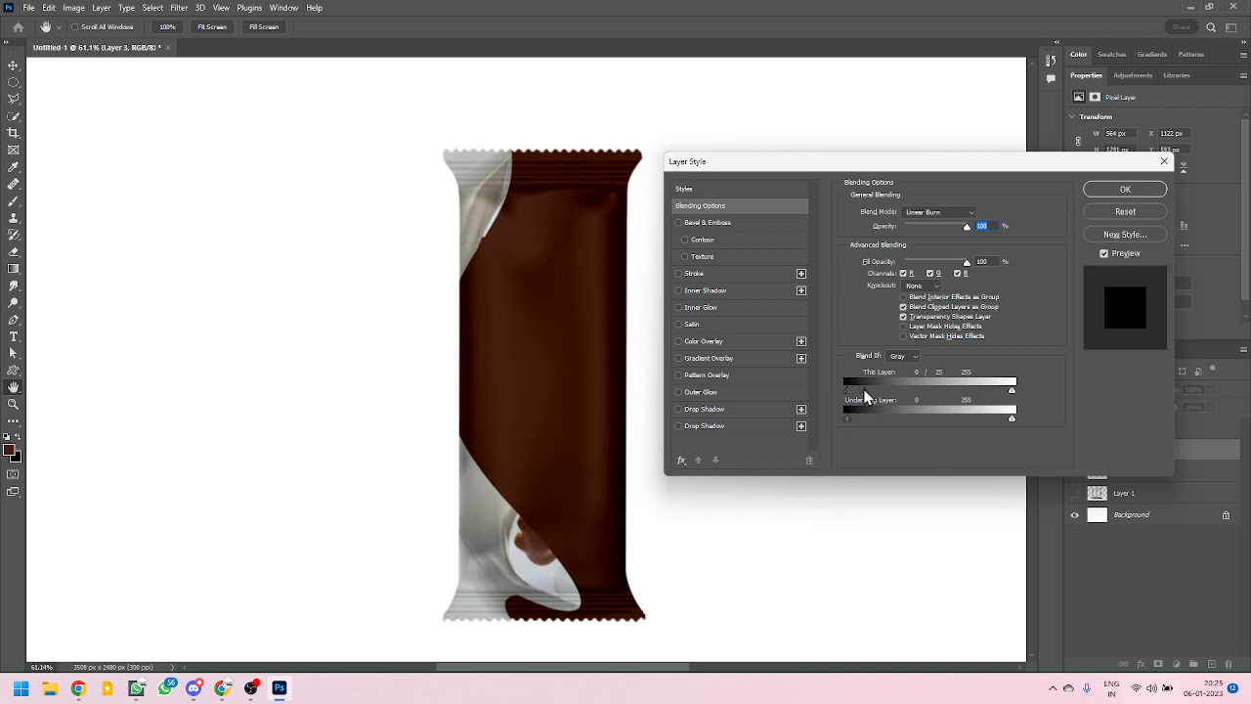
pyautogui.moveTo(865, 395); pyautogui.dragTo(848, 391)
pyautogui.moveTo(1011, 393)
pyautogui.mouseDown()
pyautogui.moveTo(888, 396)
pyautogui.moveTo(952, 393)
pyautogui.mouseUp()
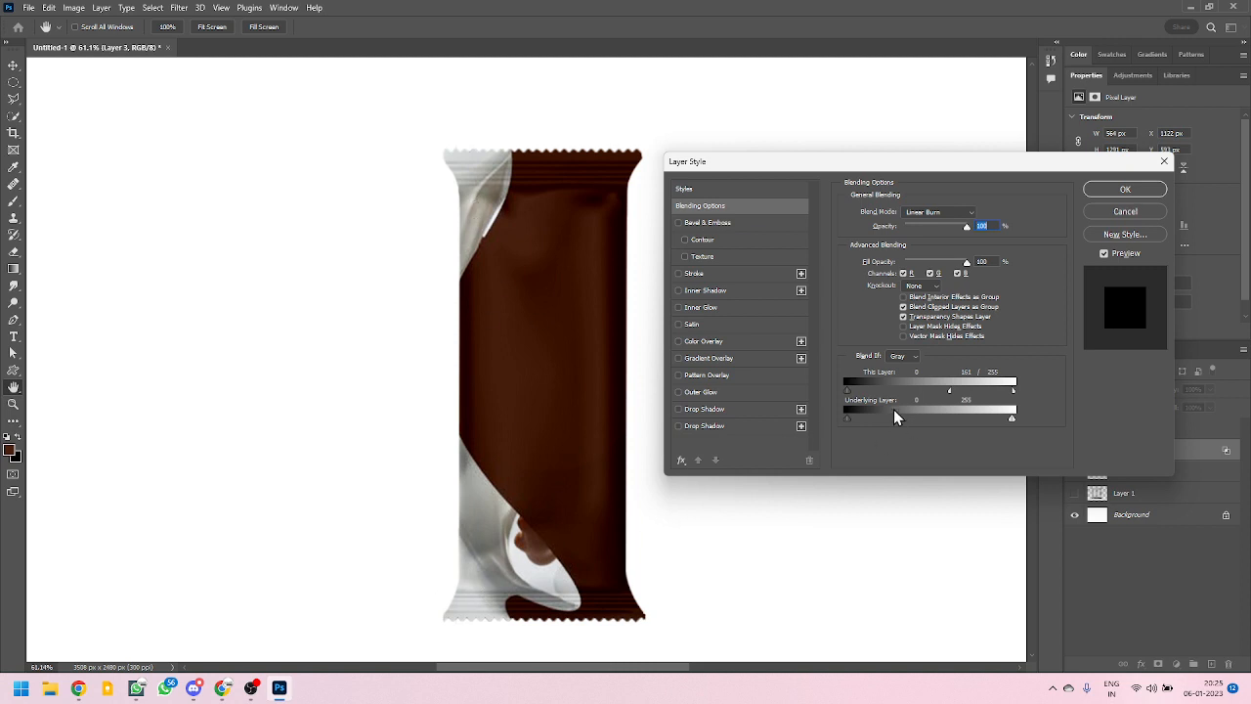
pyautogui.moveTo(852, 392); pyautogui.dragTo(865, 390)
pyautogui.moveTo(882, 418); pyautogui.dragTo(791, 417)
pyautogui.press('alt')
pyautogui.moveTo(1012, 418)
pyautogui.mouseDown()
pyautogui.moveTo(987, 419)
pyautogui.moveTo(1031, 421)
pyautogui.mouseUp()
pyautogui.click(1120, 193)
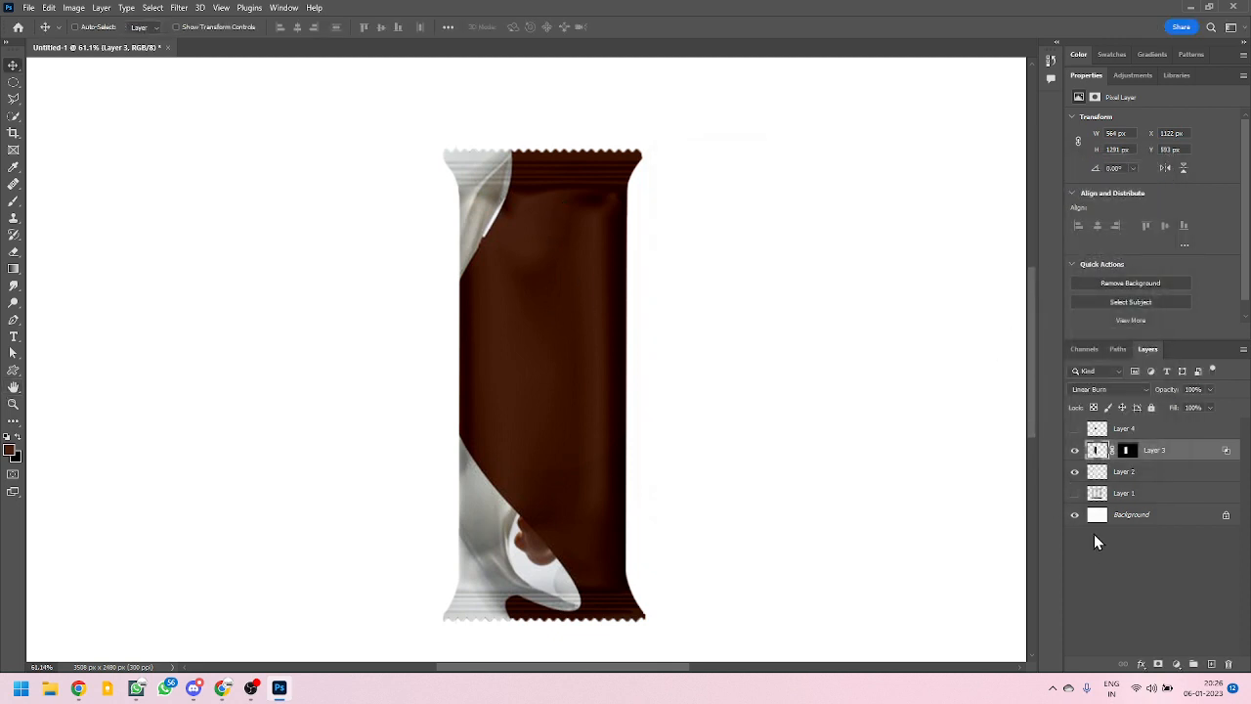
# Step: Duplicate the Layer 2 wrapper and place the copy directly above Layer 3
pyautogui.click(1137, 481)
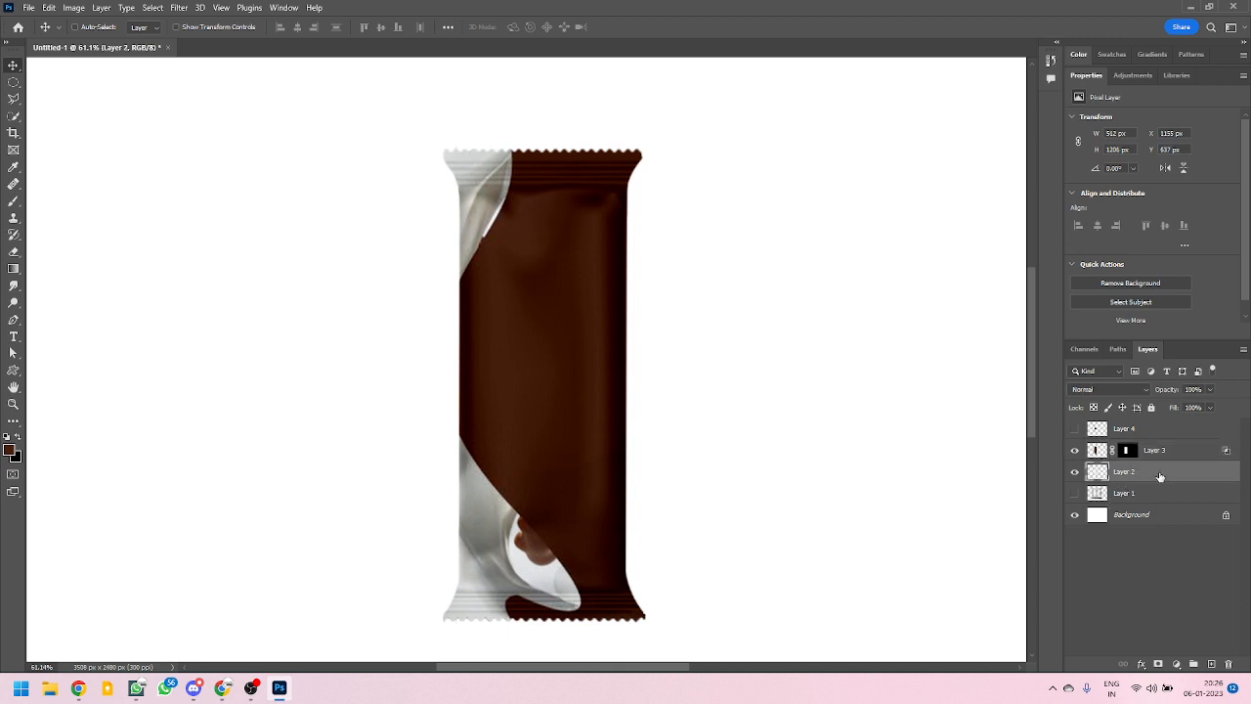
pyautogui.moveTo(1163, 479); pyautogui.dragTo(1160, 445)
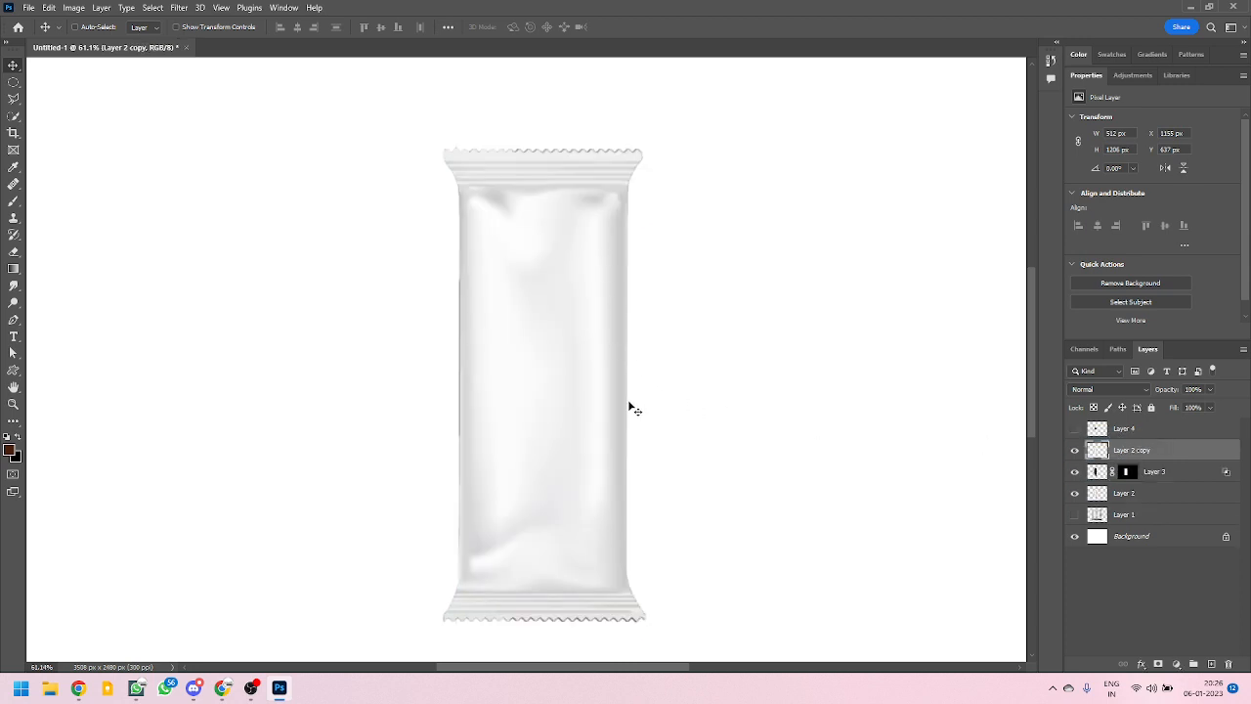
pyautogui.click(1119, 396)
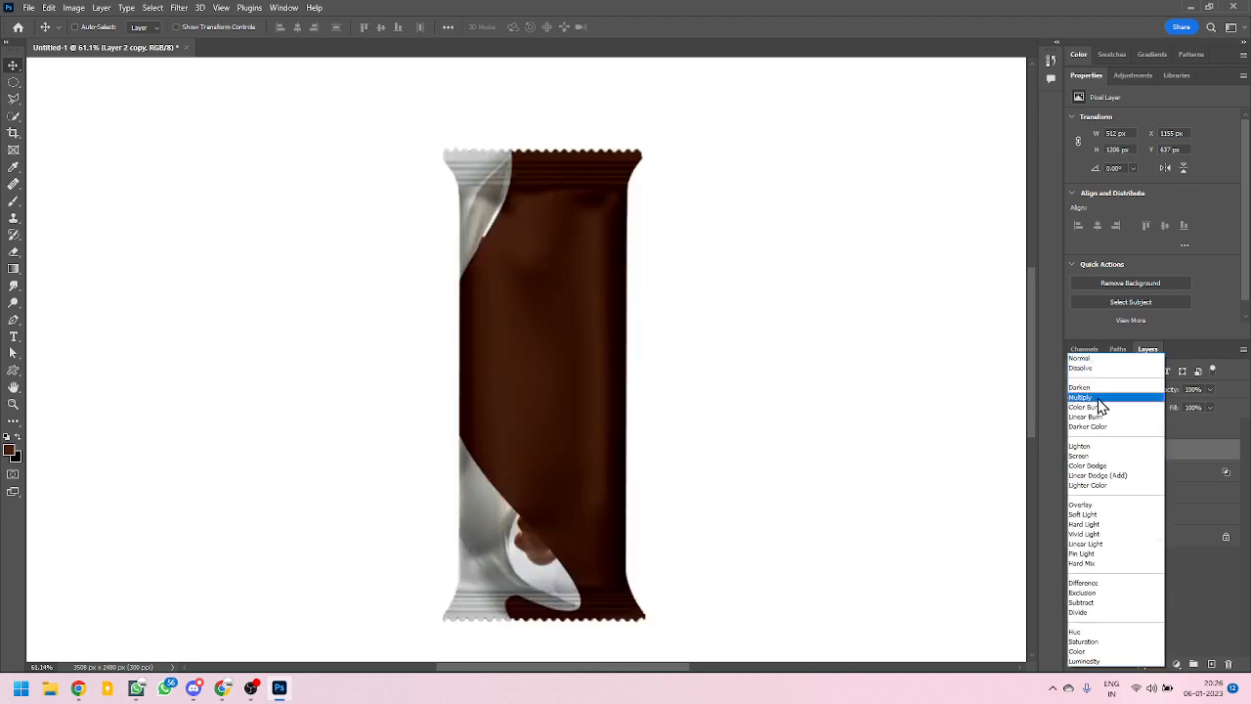
pyautogui.click(1027, 396)
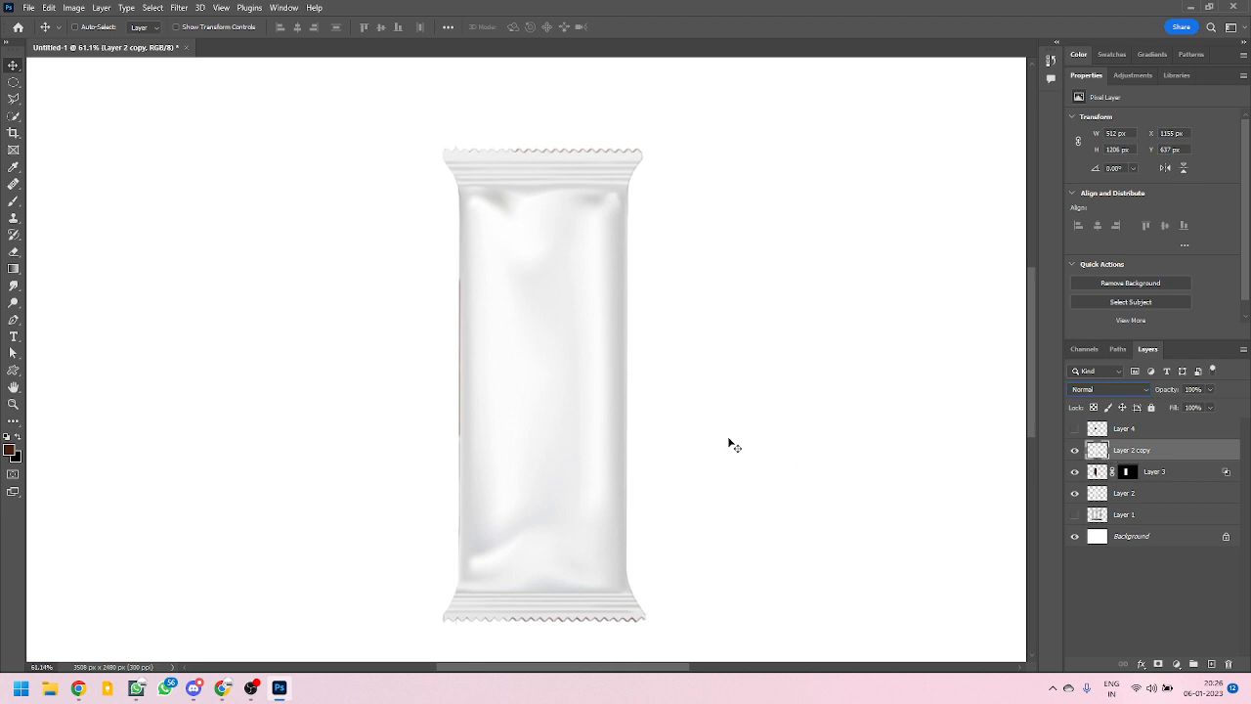
pyautogui.click(1115, 386)
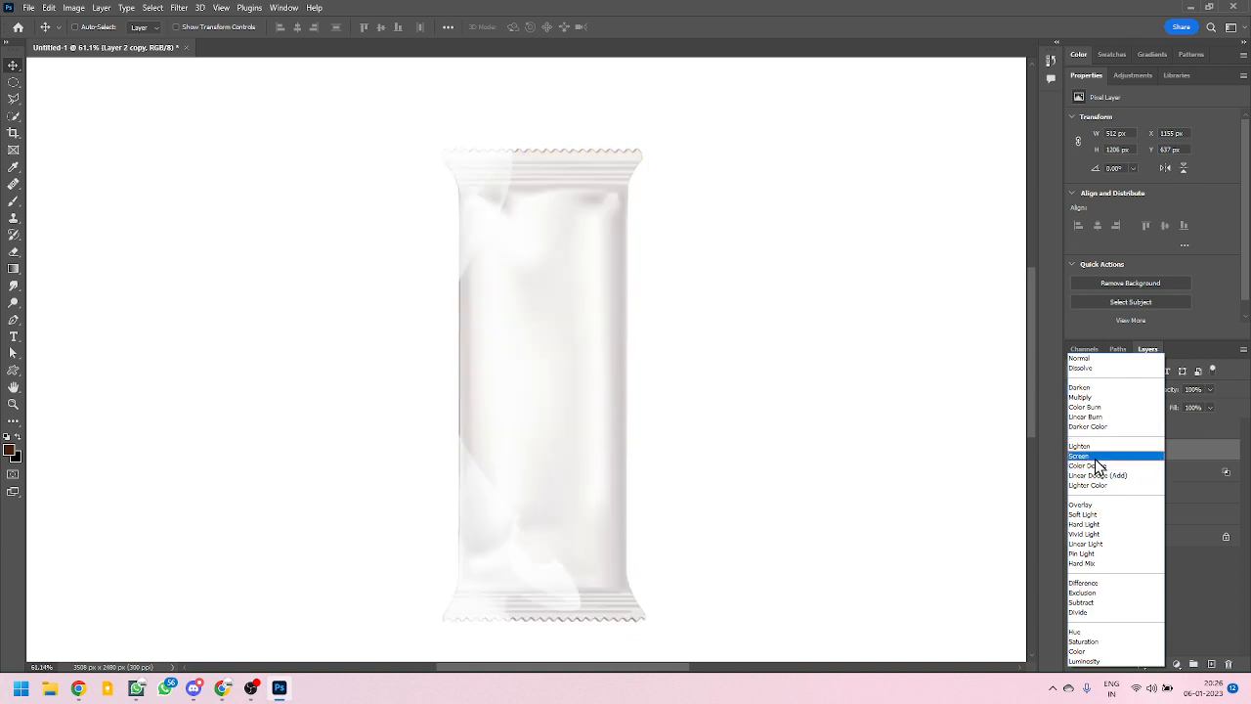
pyautogui.press('Escape')
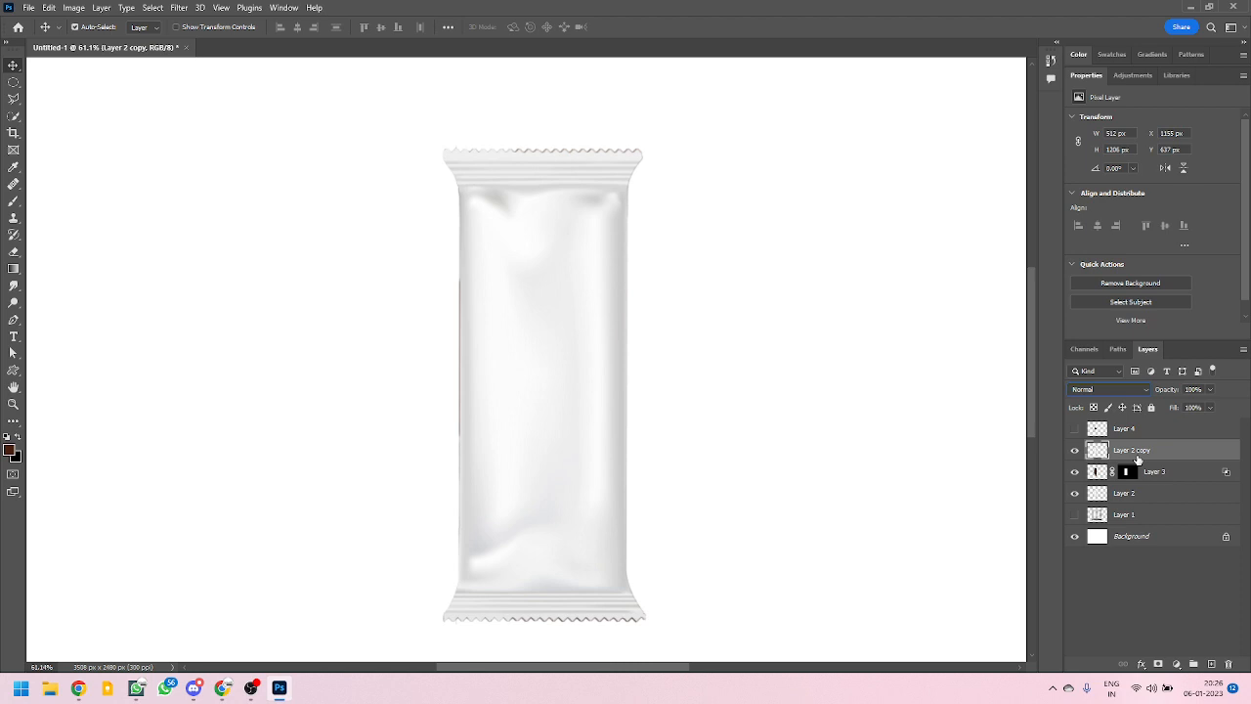
# Step: Invert the colours of Layer 2 copy and brighten its highlights strongly with a Curves adjustment
pyautogui.hotkey('ctrl', 'i')
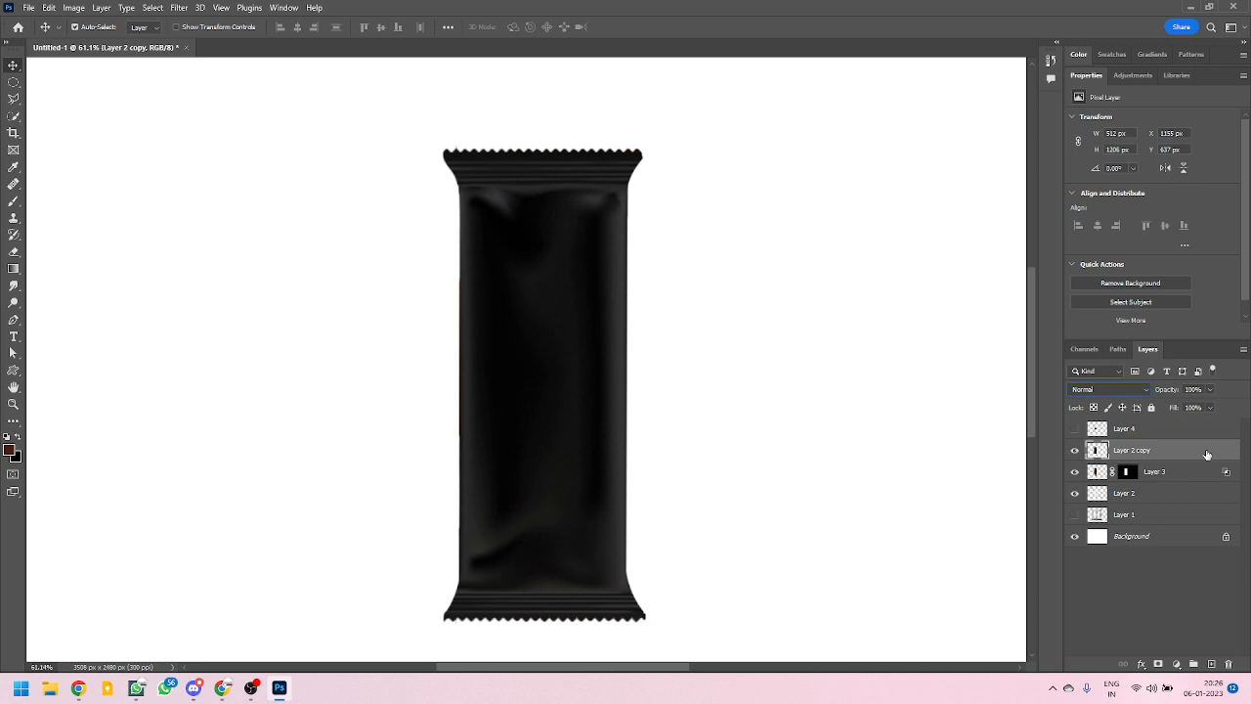
pyautogui.hotkey('ctrl', 'm')
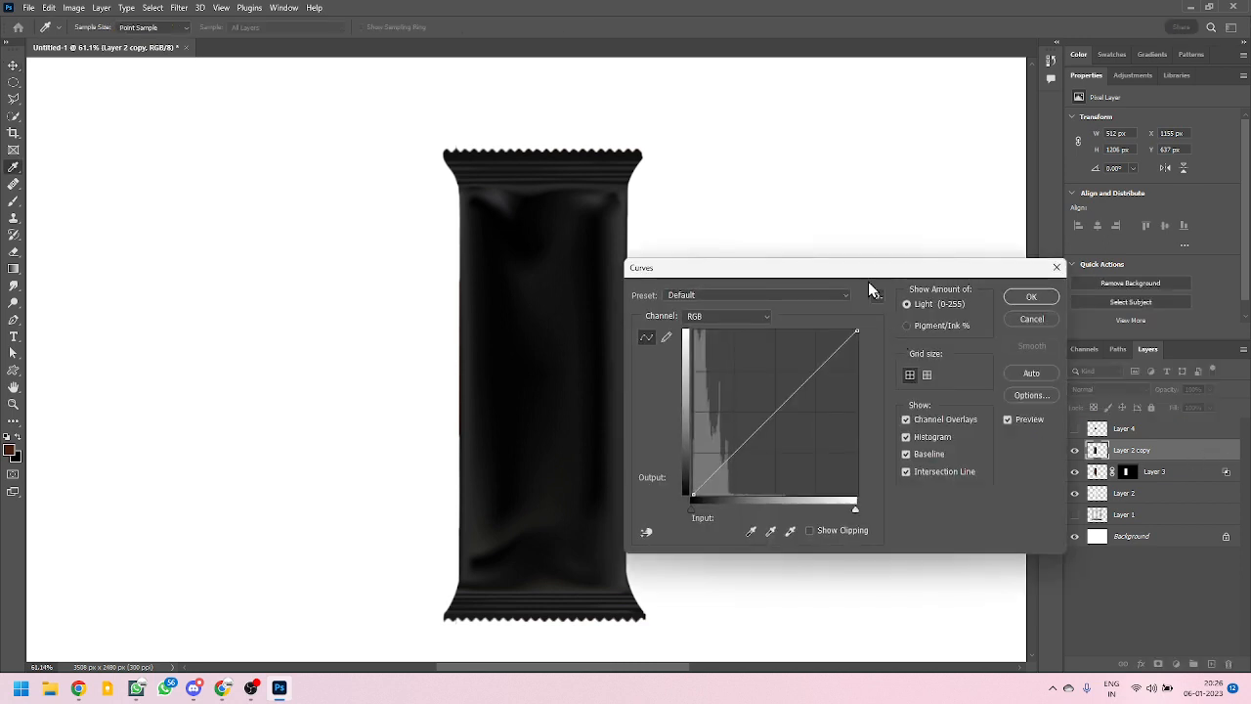
pyautogui.moveTo(868, 269); pyautogui.dragTo(969, 217)
pyautogui.moveTo(922, 314); pyautogui.dragTo(914, 289)
pyautogui.moveTo(868, 329)
pyautogui.mouseDown()
pyautogui.moveTo(900, 400)
pyautogui.moveTo(845, 275)
pyautogui.moveTo(853, 294)
pyautogui.moveTo(915, 282)
pyautogui.moveTo(846, 286)
pyautogui.mouseUp()
pyautogui.click(1125, 245)
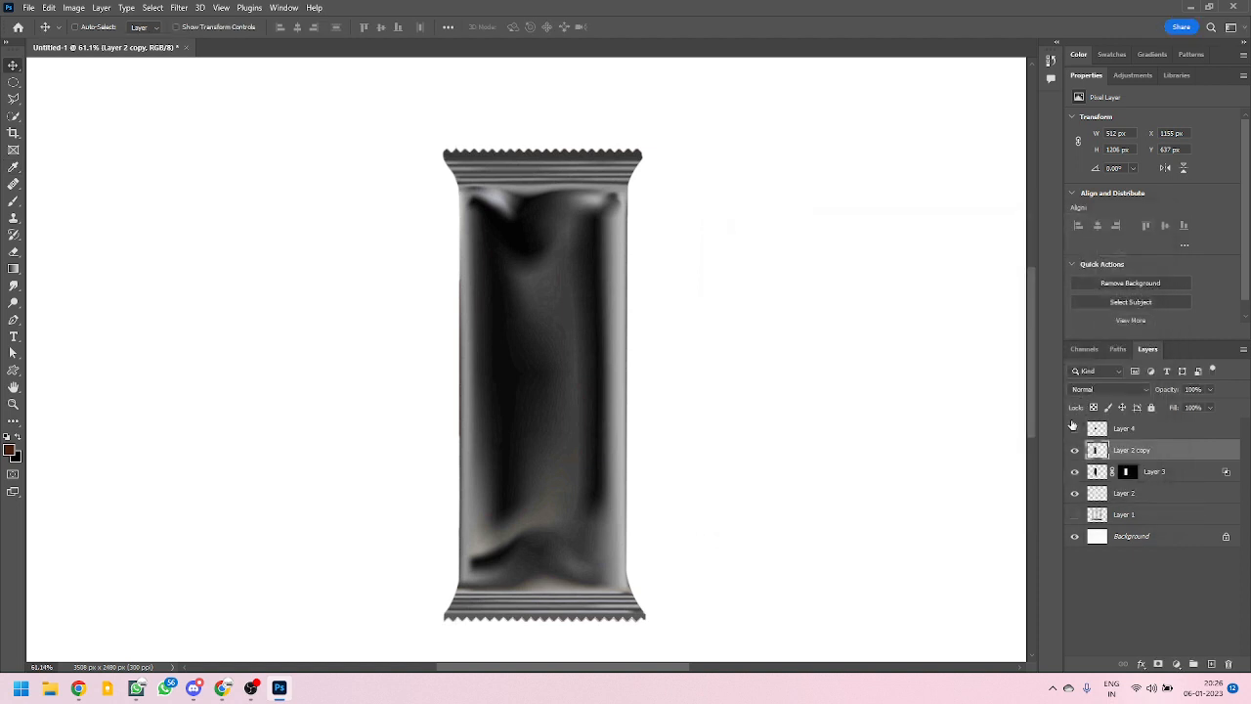
# Step: Set the blend mode of Layer 2 copy to Screen
pyautogui.click(1133, 392)
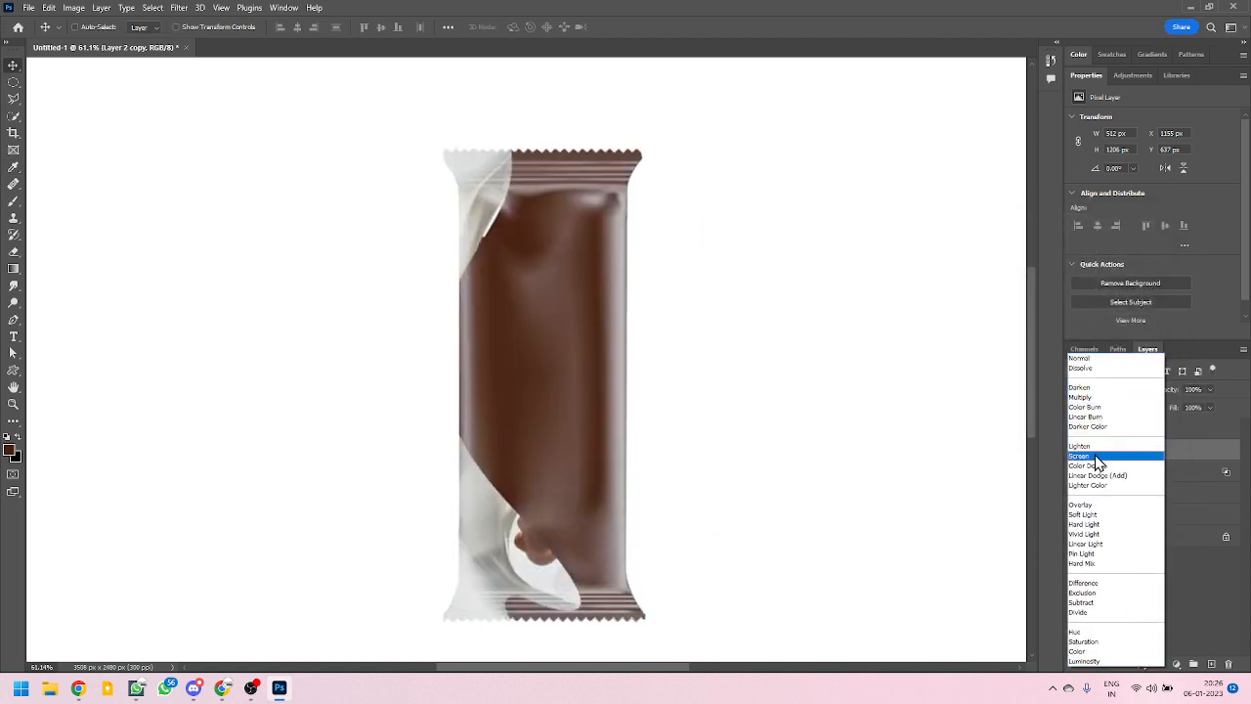
pyautogui.click(1095, 454)
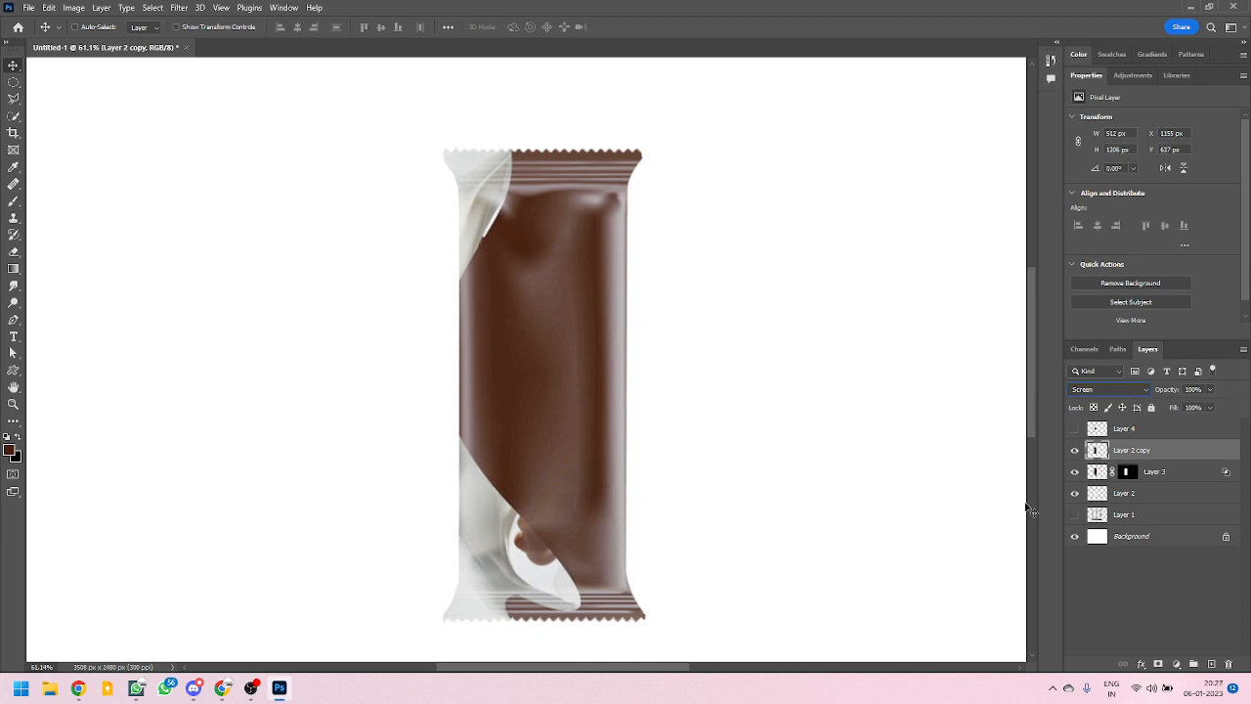
pyautogui.click(1210, 389)
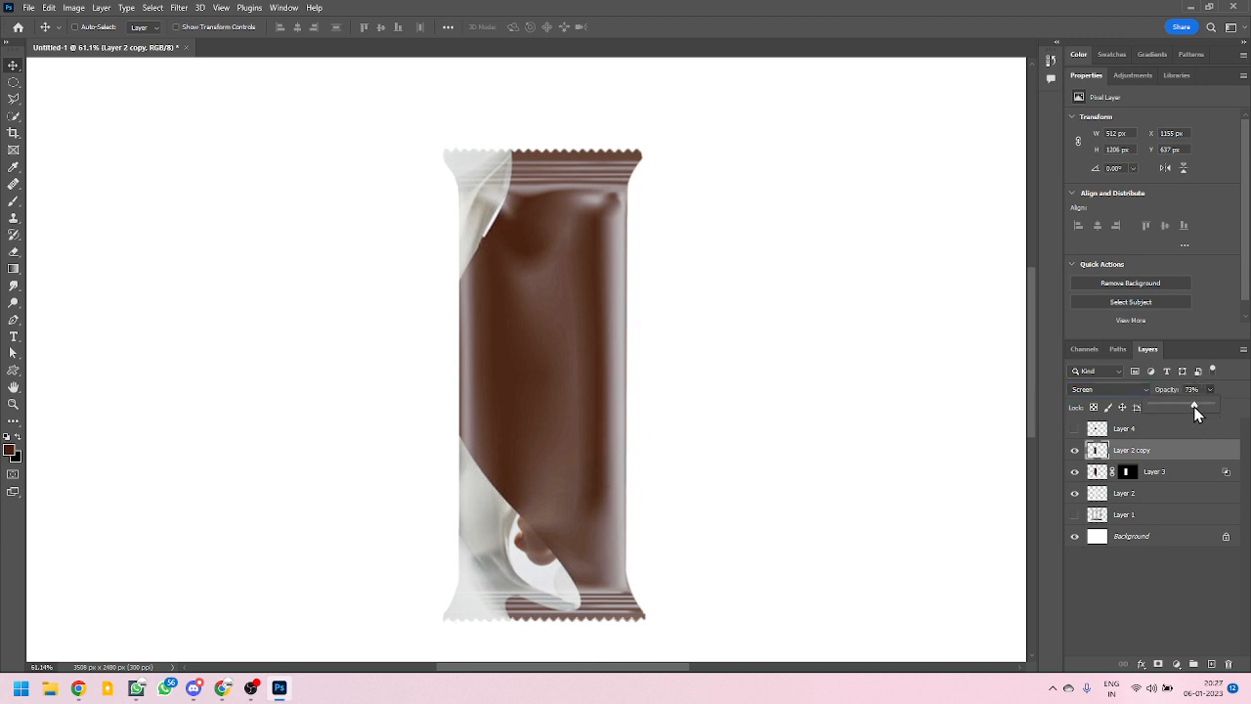
pyautogui.moveTo(1155, 409); pyautogui.dragTo(1164, 410)
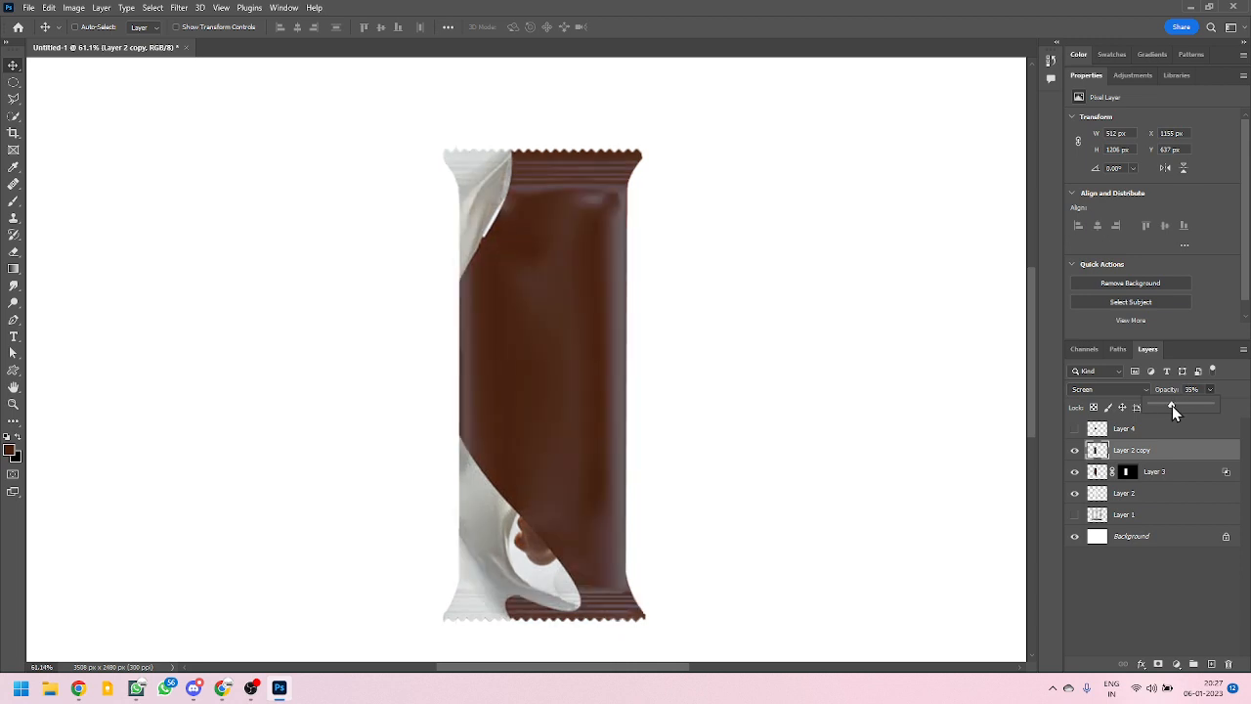
pyautogui.moveTo(1172, 406); pyautogui.dragTo(1213, 410)
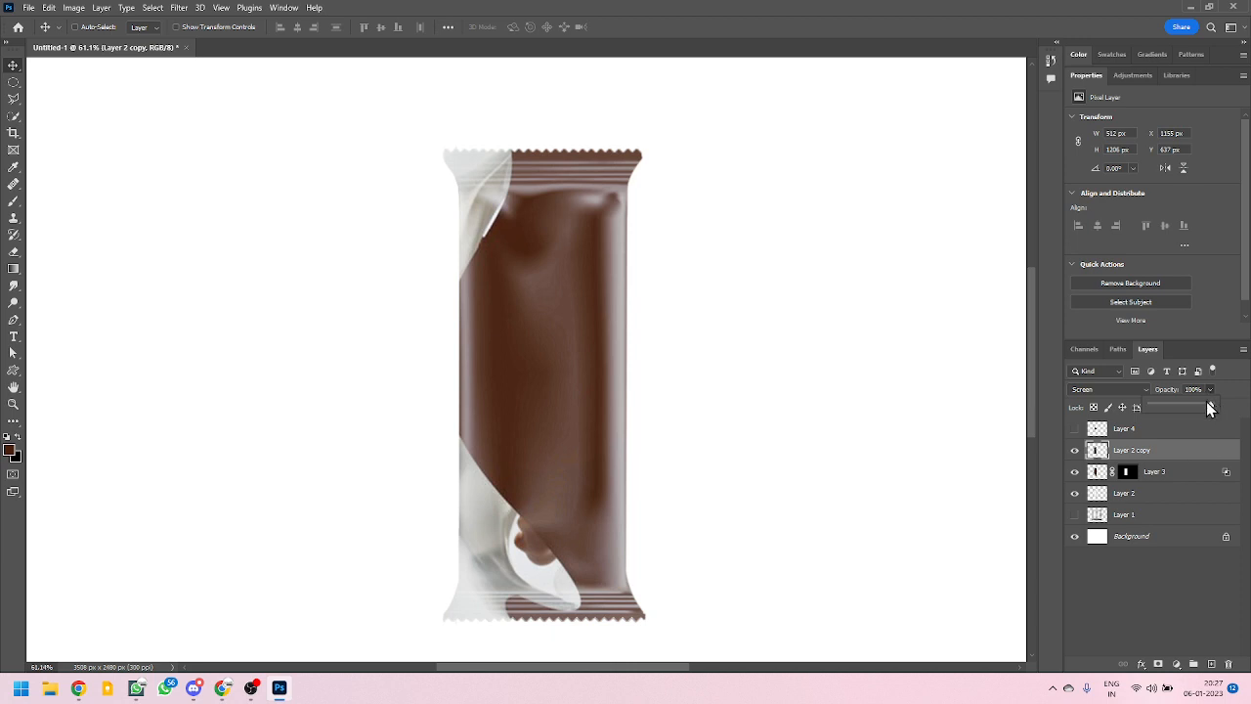
# Step: Add a layer mask to Layer 2 copy
pyautogui.click(1176, 453)
pyautogui.click(1158, 664)
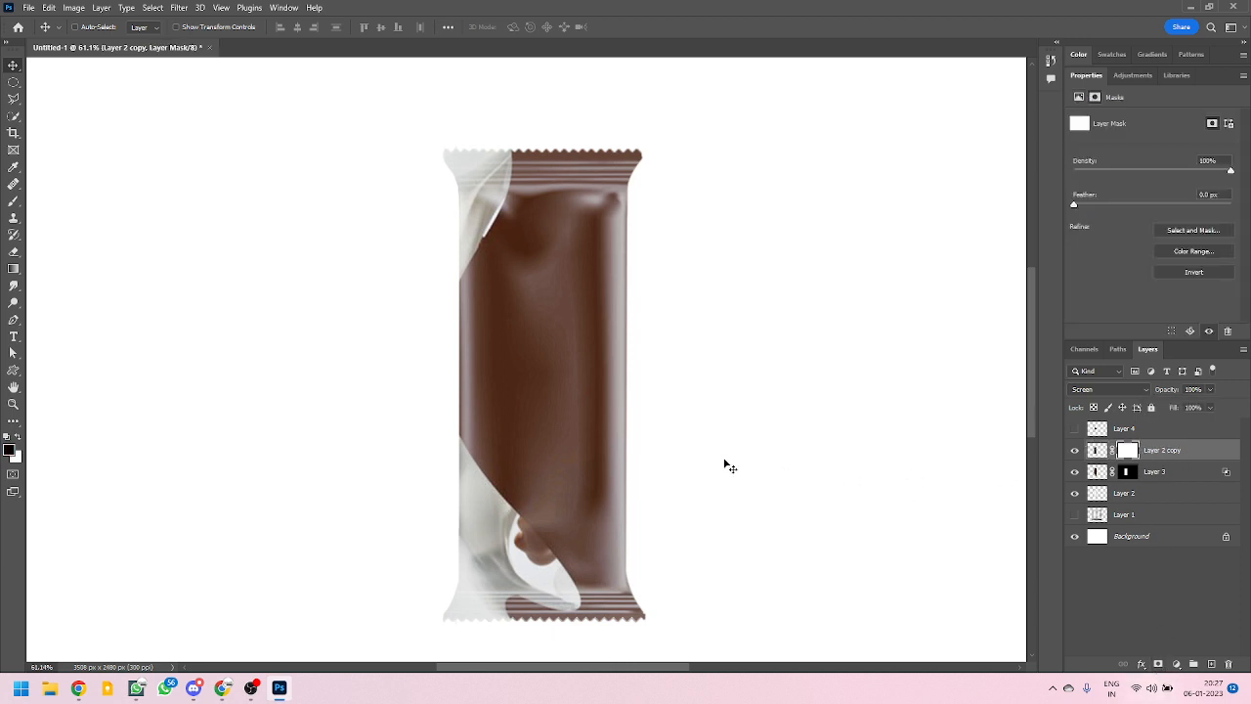
# Step: Paint black on the Layer 2 copy mask with a 250 px brush at 19% opacity, softening highlights across the wrapper's middle, top and right edge
pyautogui.press('b')
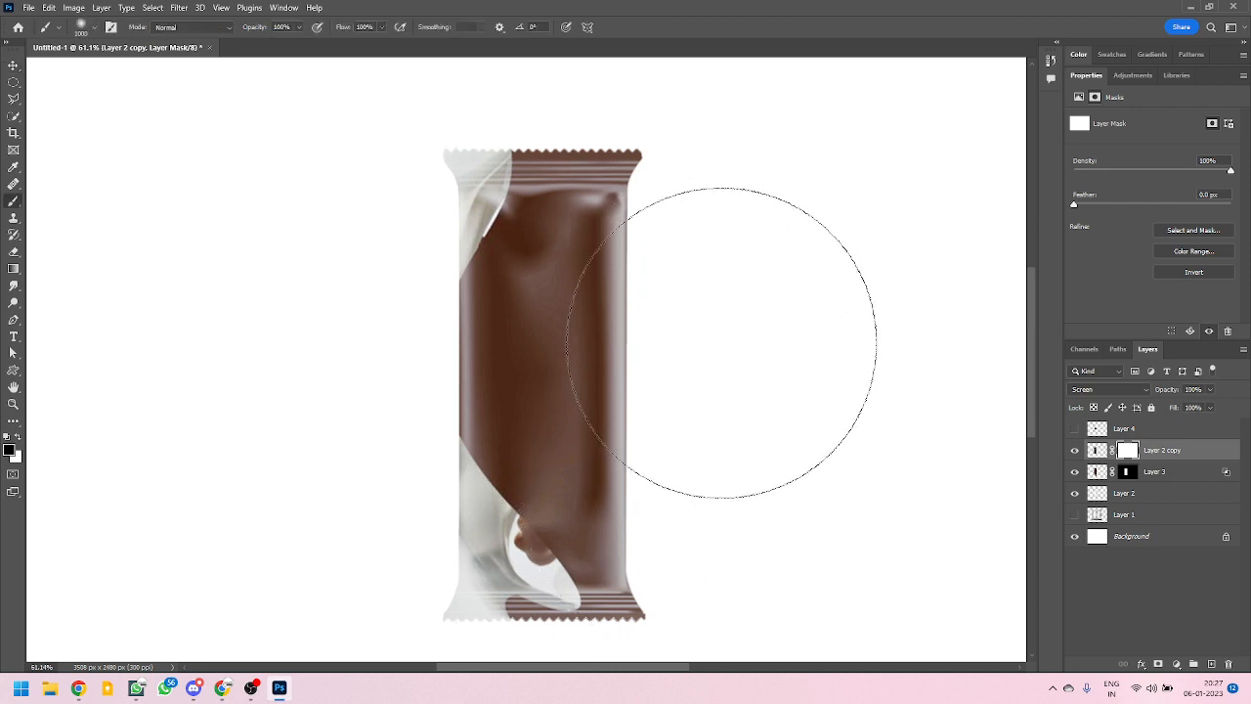
pyautogui.press('[')
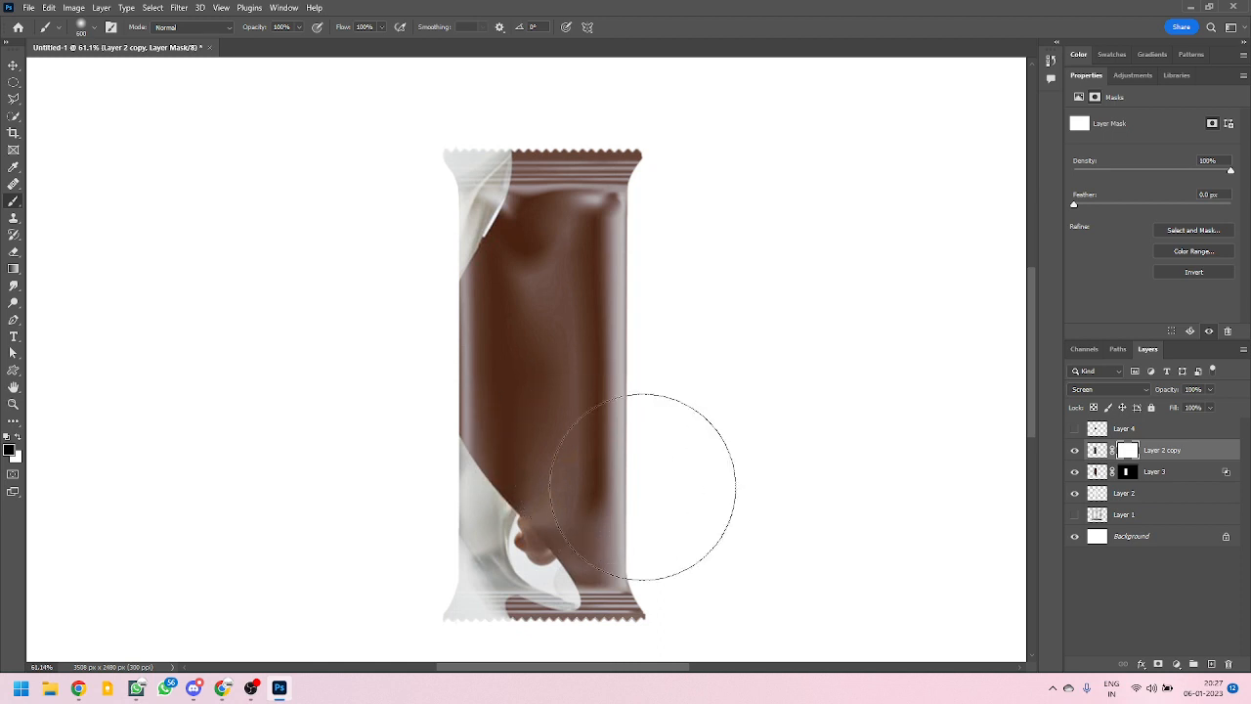
pyautogui.click(299, 28)
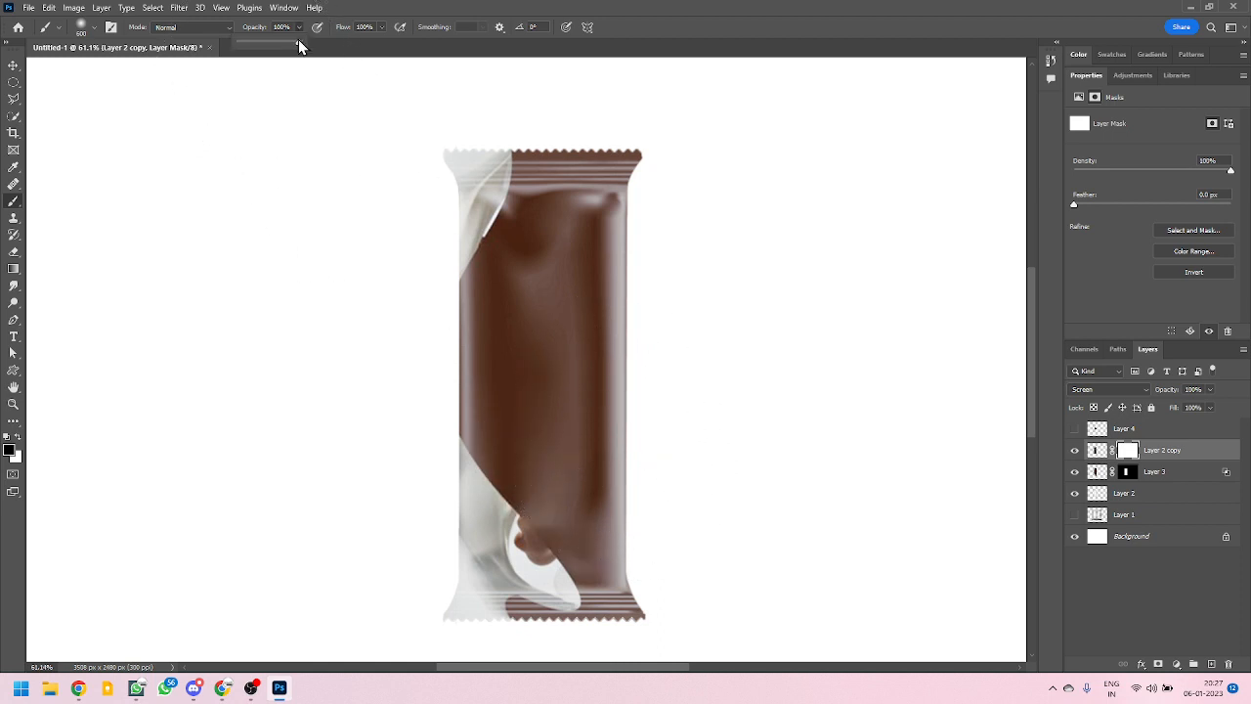
pyautogui.moveTo(300, 46); pyautogui.dragTo(252, 54)
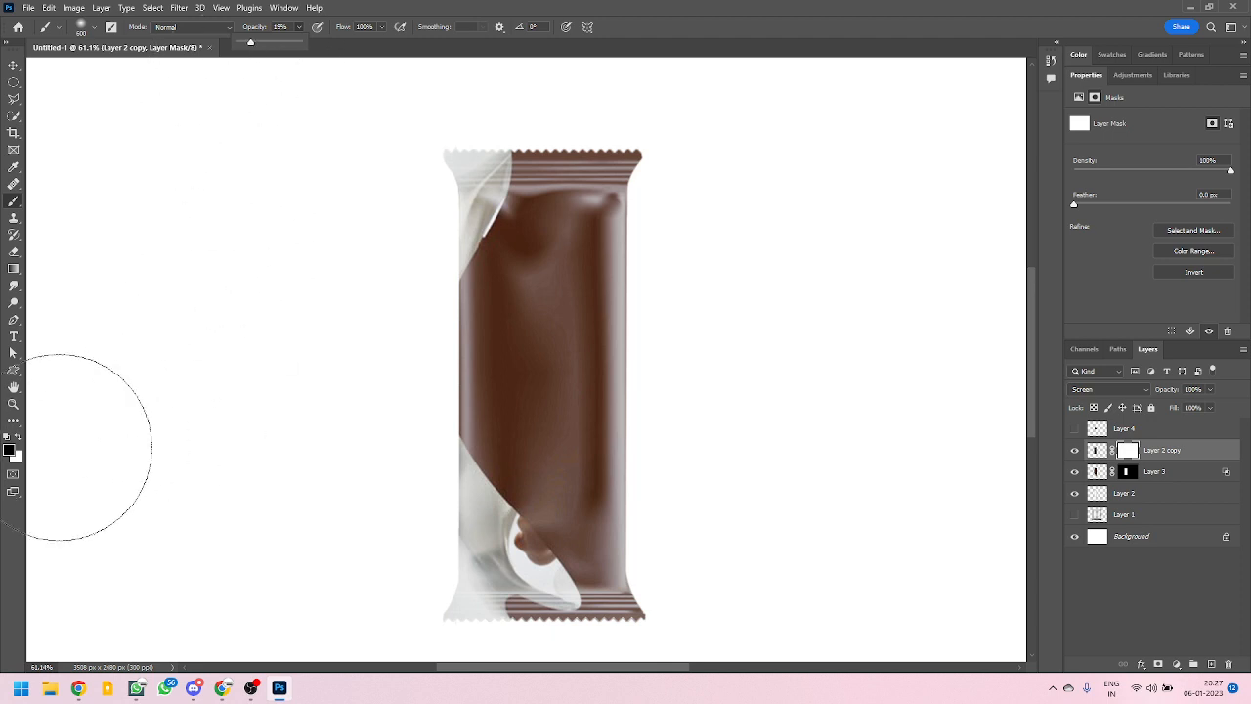
pyautogui.click(10, 450)
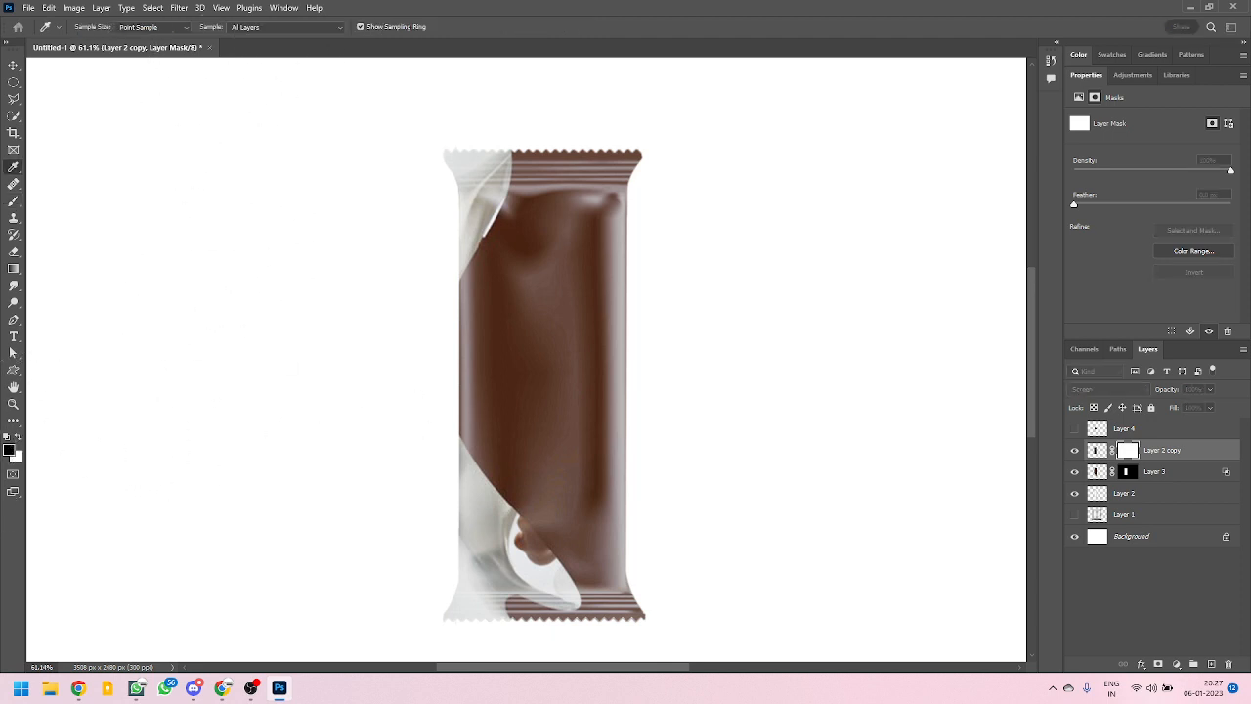
pyautogui.click(489, 238)
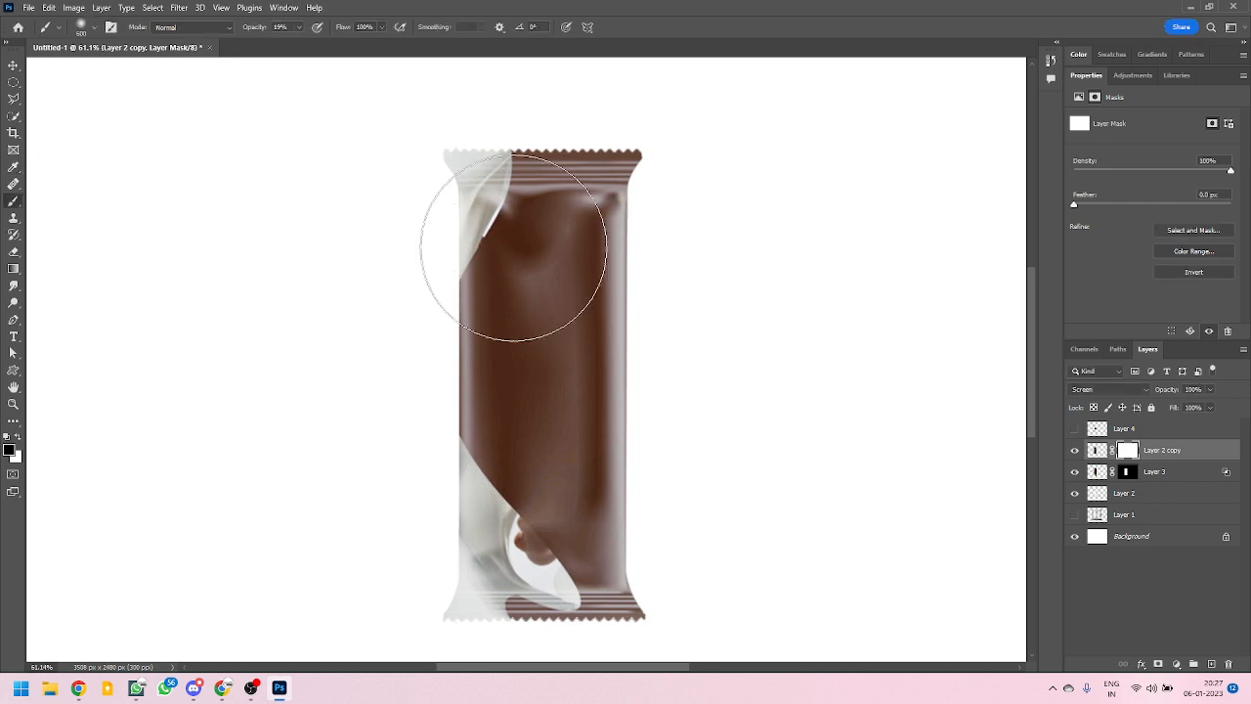
pyautogui.press('[')
pyautogui.press('[')
pyautogui.press('[')
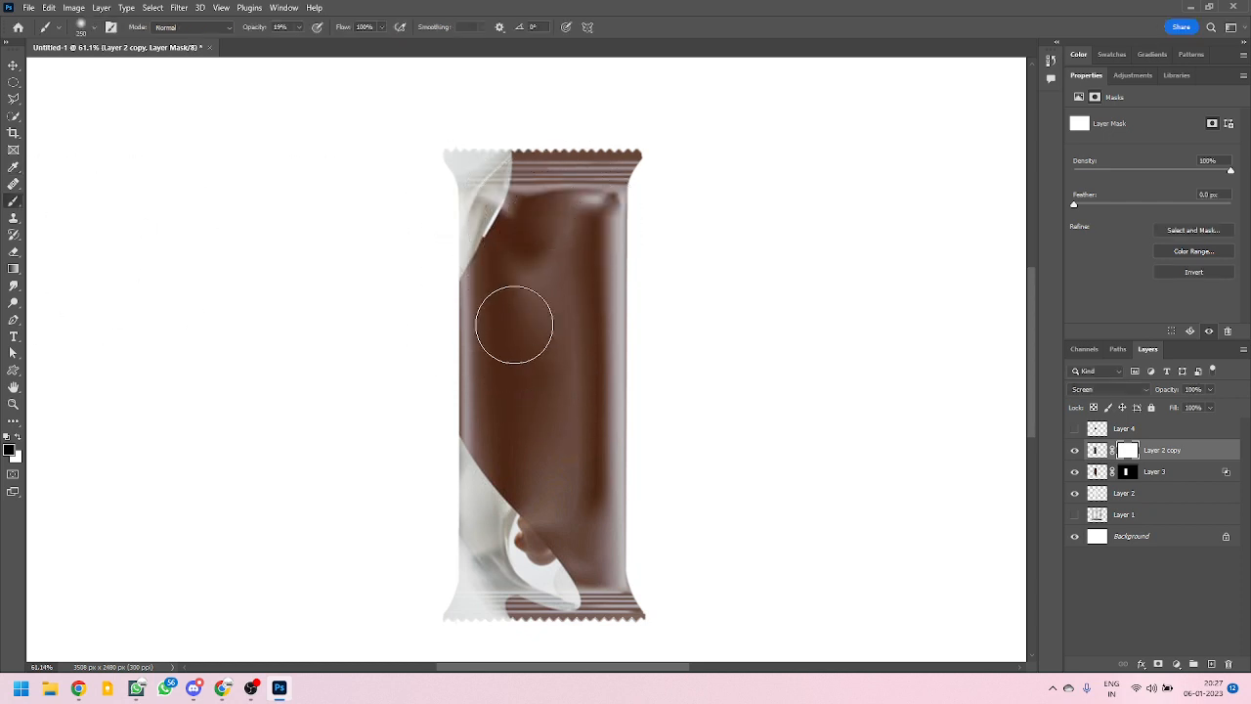
pyautogui.moveTo(515, 313)
pyautogui.mouseDown()
pyautogui.moveTo(514, 437)
pyautogui.moveTo(541, 300)
pyautogui.moveTo(553, 391)
pyautogui.moveTo(578, 434)
pyautogui.moveTo(590, 366)
pyautogui.moveTo(601, 584)
pyautogui.mouseUp()
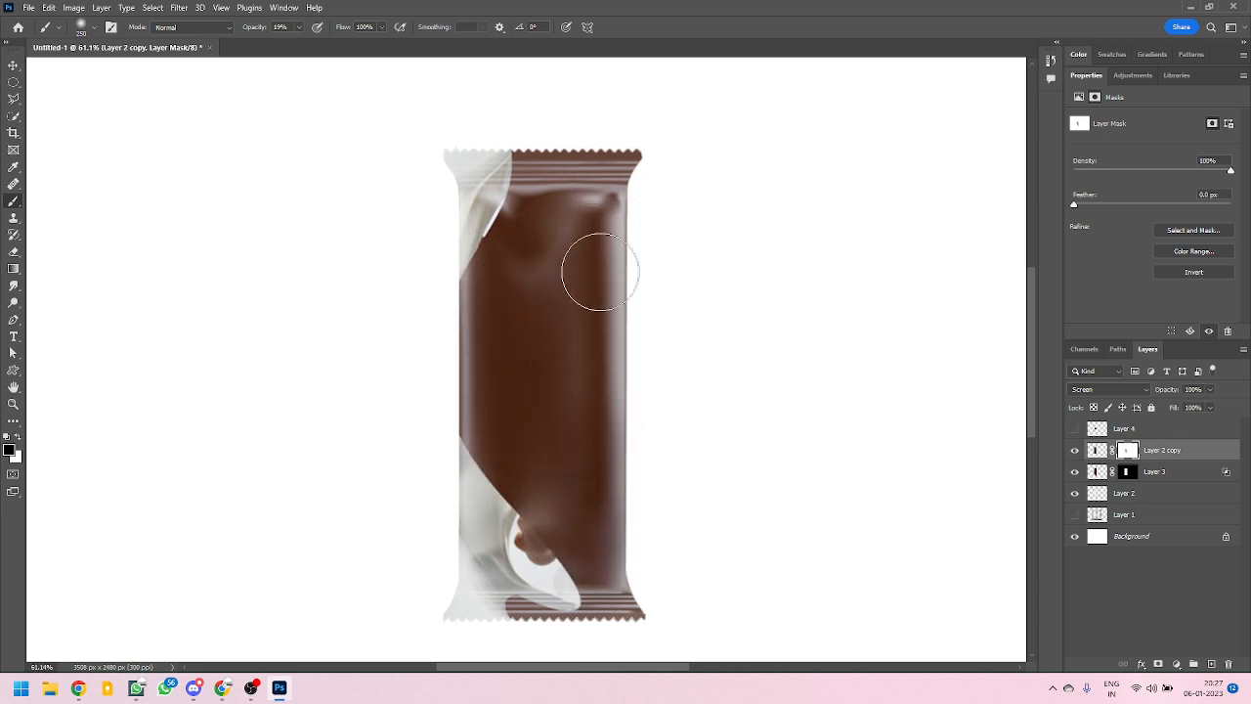
pyautogui.moveTo(600, 272)
pyautogui.mouseDown()
pyautogui.moveTo(596, 130)
pyautogui.moveTo(595, 212)
pyautogui.moveTo(579, 113)
pyautogui.mouseUp()
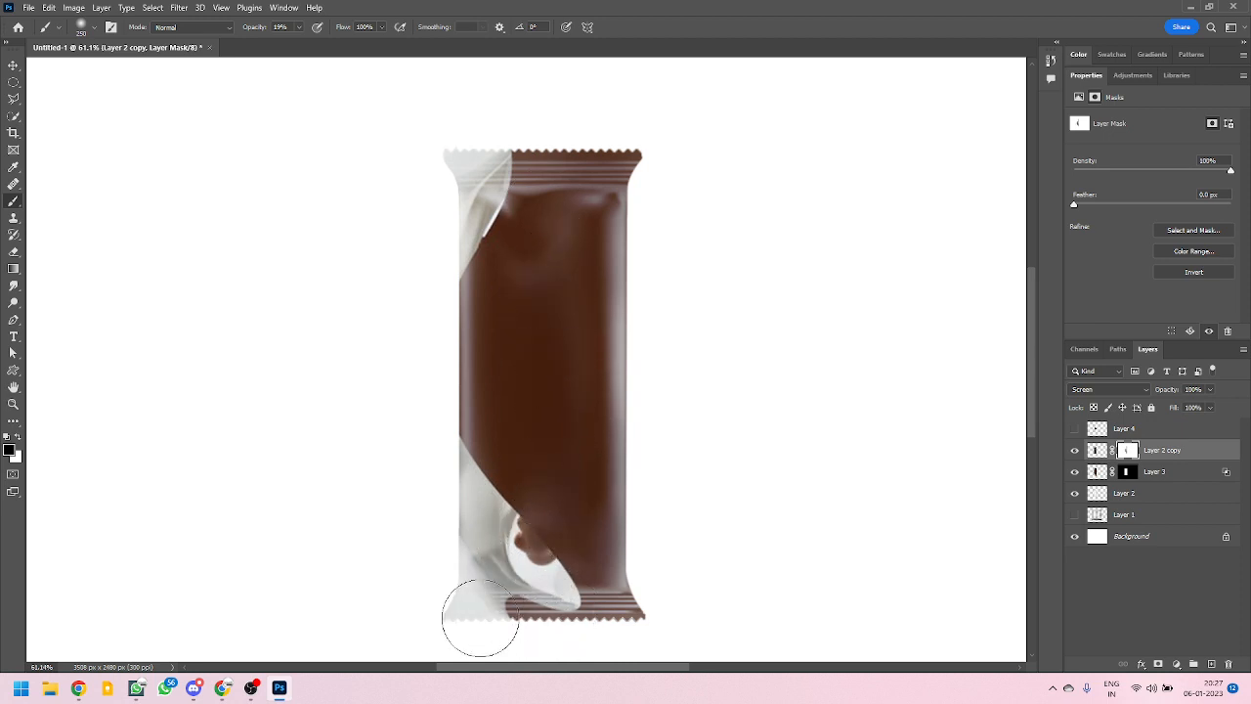
pyautogui.moveTo(637, 573)
pyautogui.mouseDown()
pyautogui.moveTo(574, 557)
pyautogui.moveTo(623, 497)
pyautogui.moveTo(642, 416)
pyautogui.moveTo(656, 309)
pyautogui.moveTo(654, 216)
pyautogui.mouseUp()
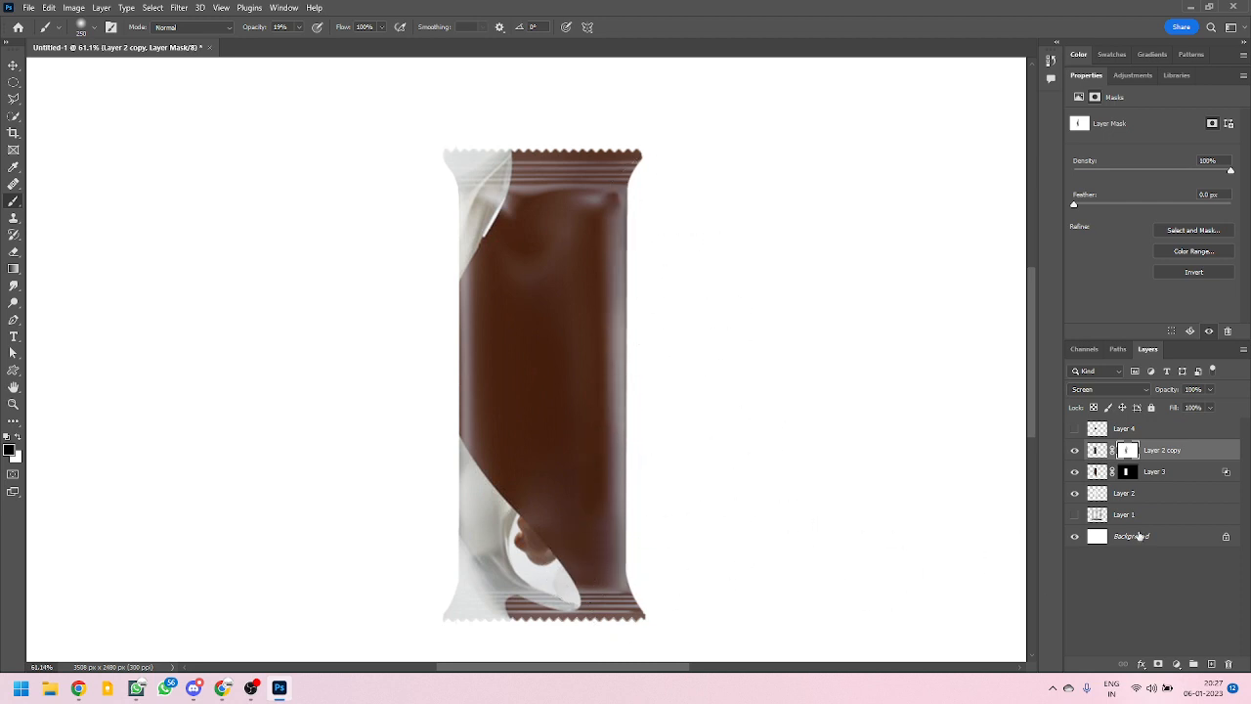
# Step: Toggle the visibility of Layer 2 copy to compare the wrapper with and without its highlights
pyautogui.click(1074, 452)
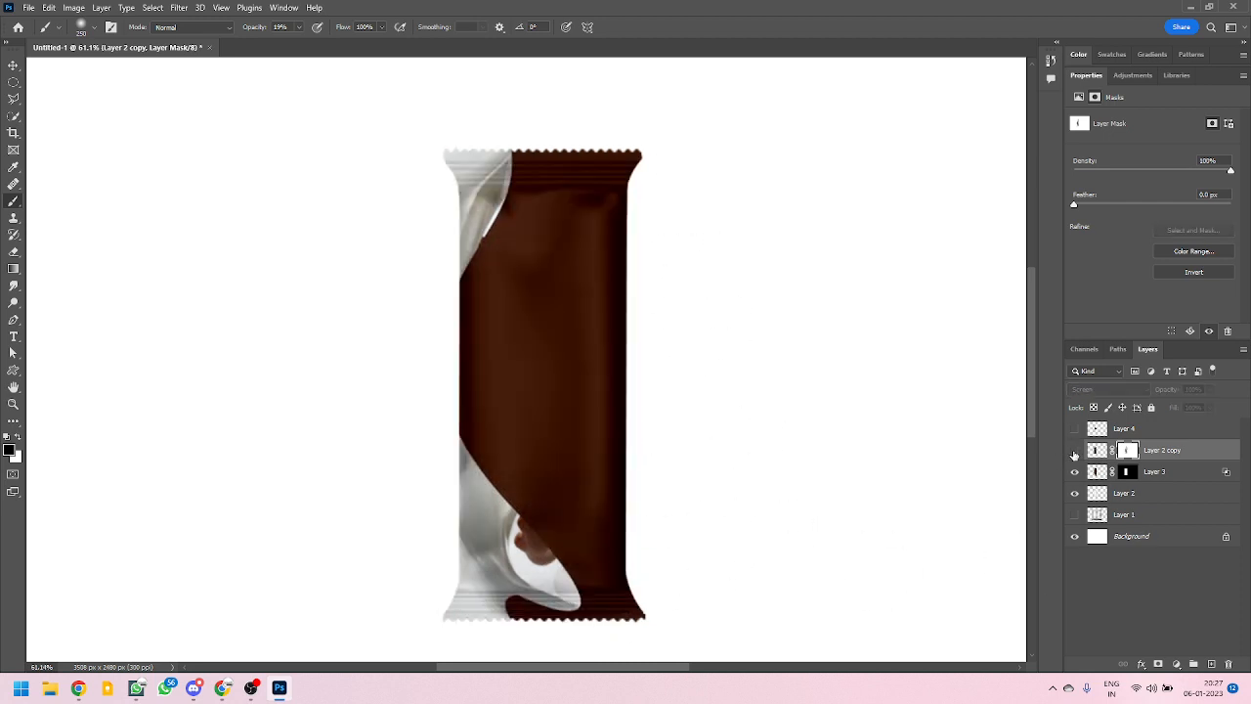
pyautogui.click(1074, 452)
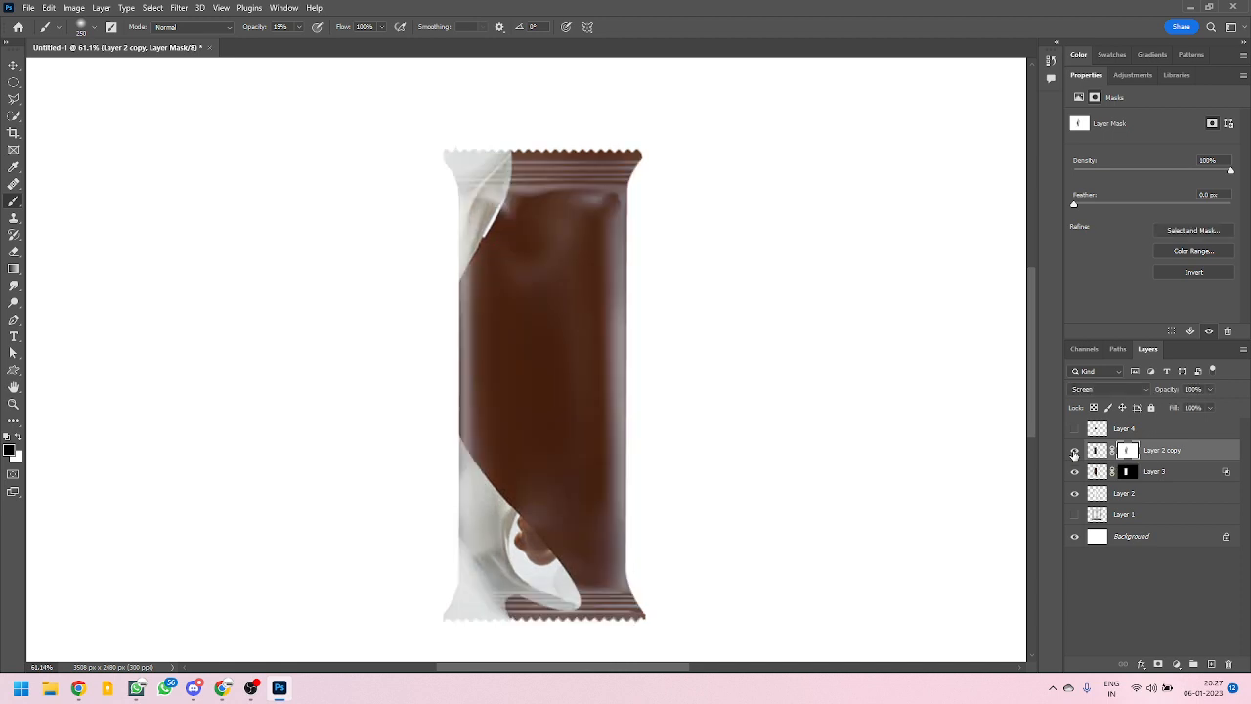
pyautogui.click(1075, 452)
pyautogui.click(1074, 452)
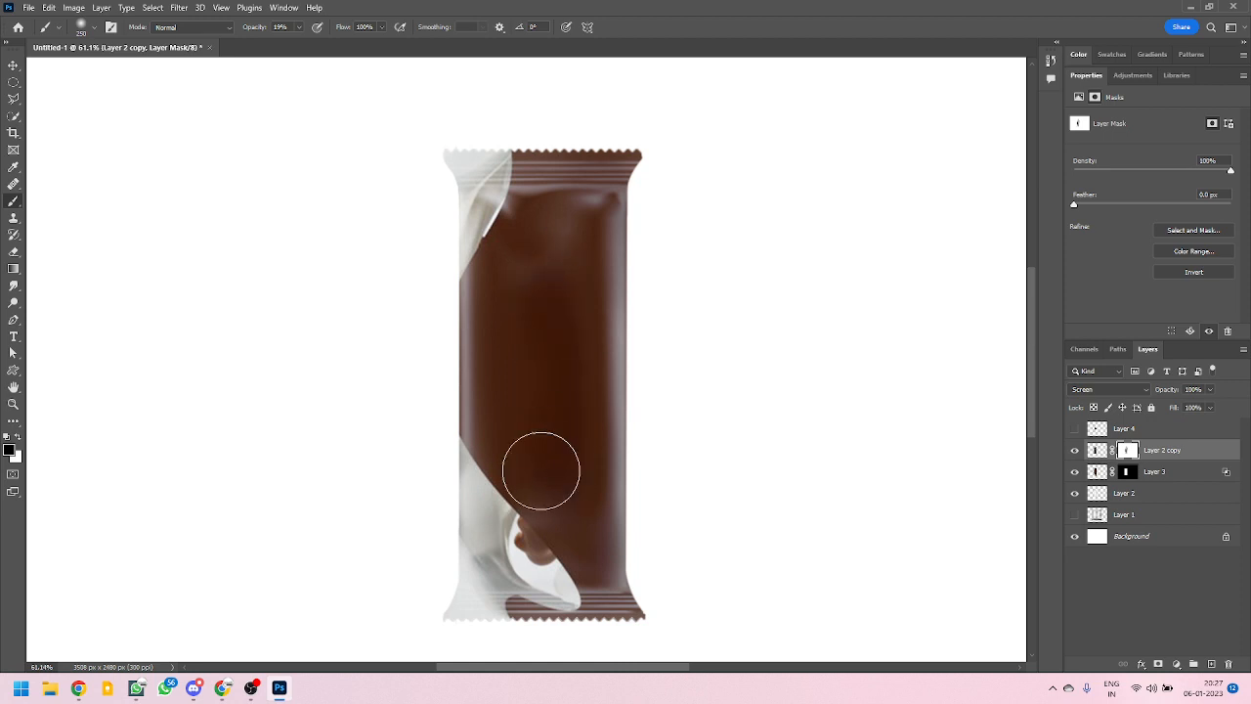
# Step: Paint black on the Layer 2 copy mask along the wrapper's lower right edge at 19% opacity to soften the highlight
pyautogui.moveTo(634, 347)
pyautogui.mouseDown()
pyautogui.moveTo(639, 443)
pyautogui.moveTo(651, 371)
pyautogui.moveTo(662, 413)
pyautogui.moveTo(627, 580)
pyautogui.mouseUp()
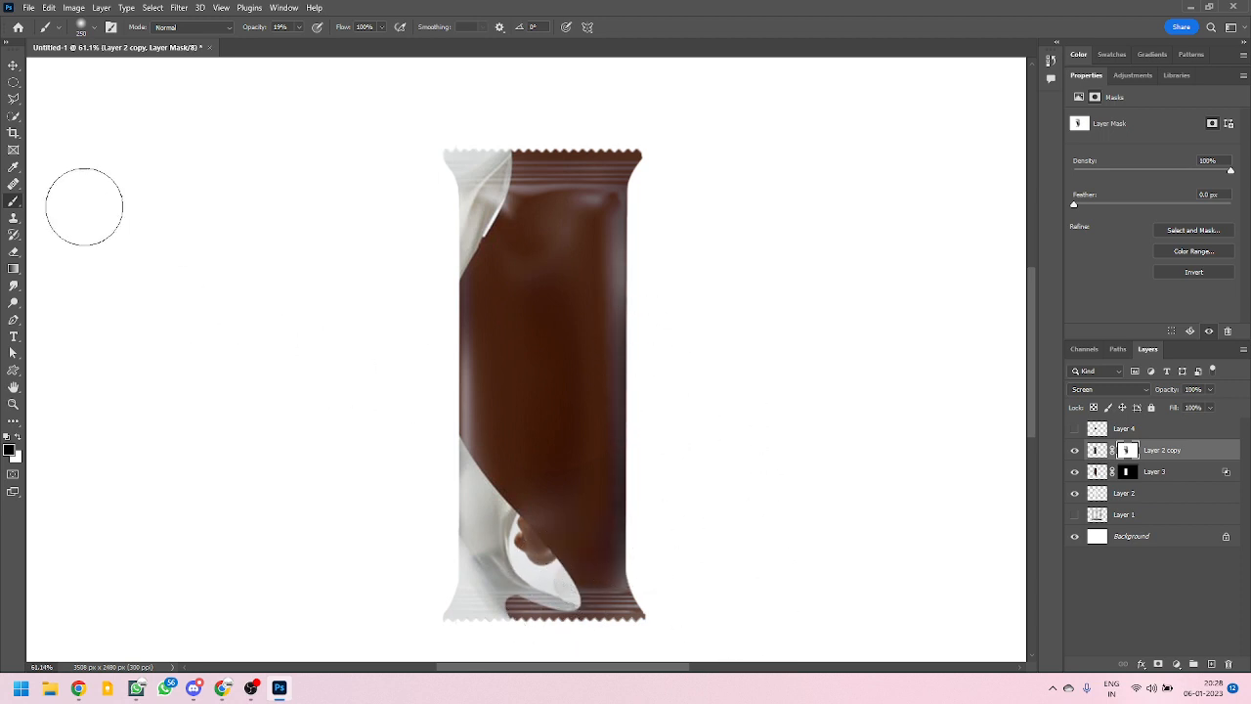
pyautogui.click(14, 65)
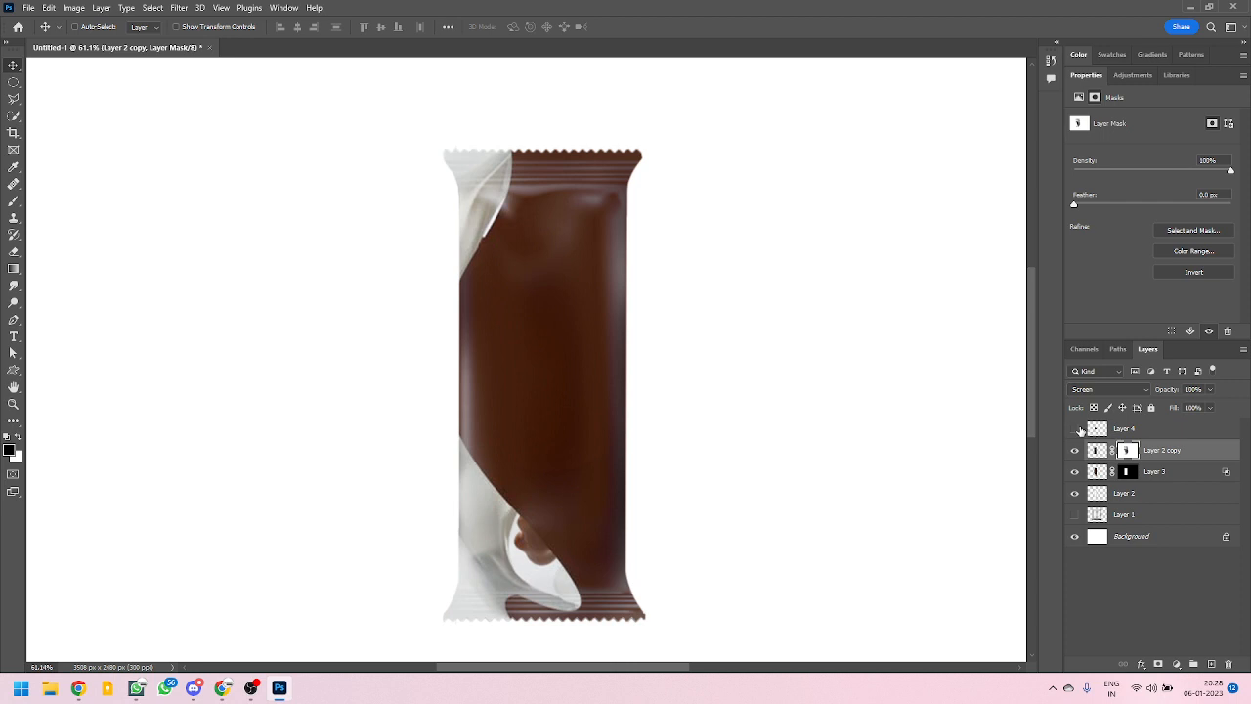
# Step: Show Layer 4 and shift its crown and title artwork slightly down and left on the wrapper
pyautogui.click(1076, 430)
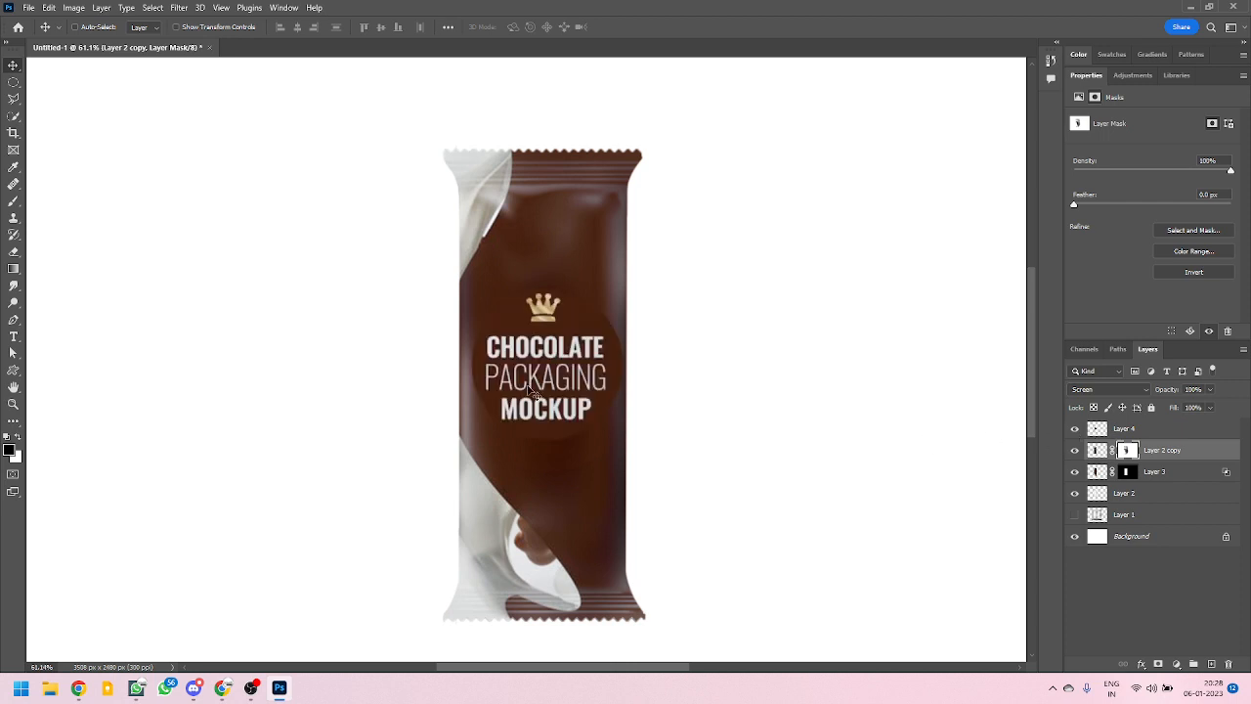
pyautogui.scroll(3, 533, 389)
pyautogui.press('ctrl')
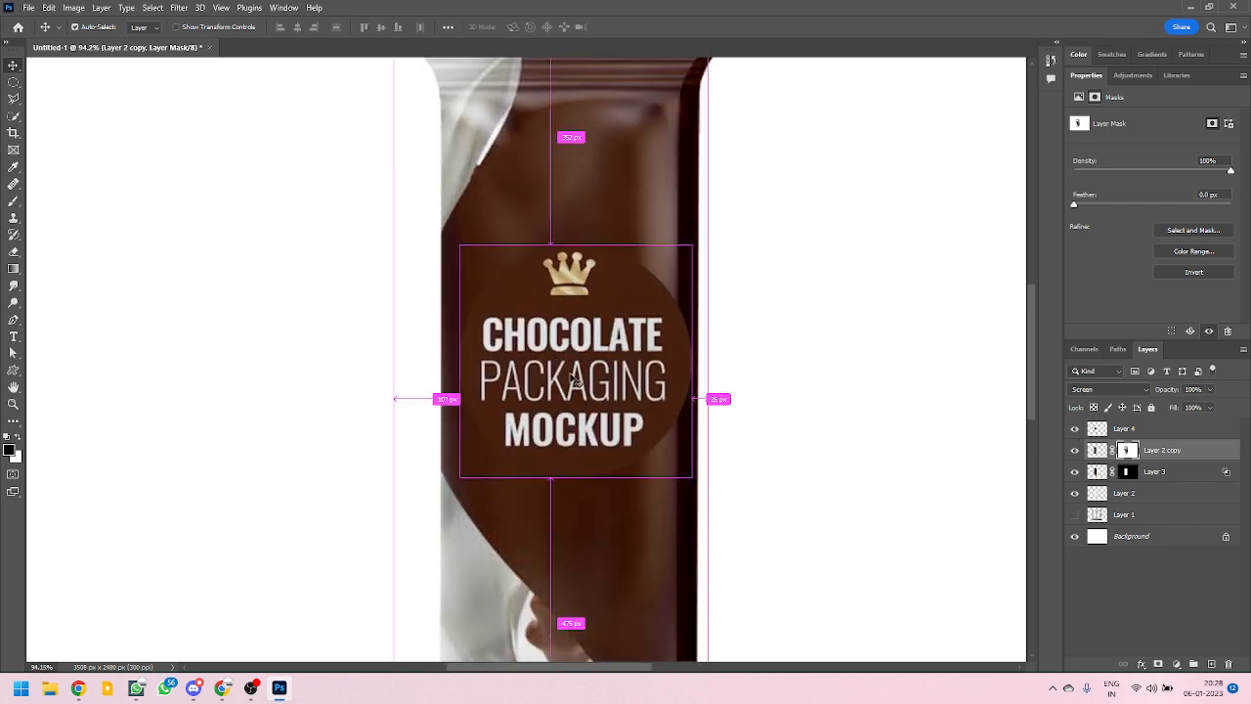
pyautogui.click(1147, 432)
pyautogui.moveTo(579, 385)
pyautogui.mouseDown()
pyautogui.moveTo(563, 387)
pyautogui.moveTo(563, 402)
pyautogui.mouseUp()
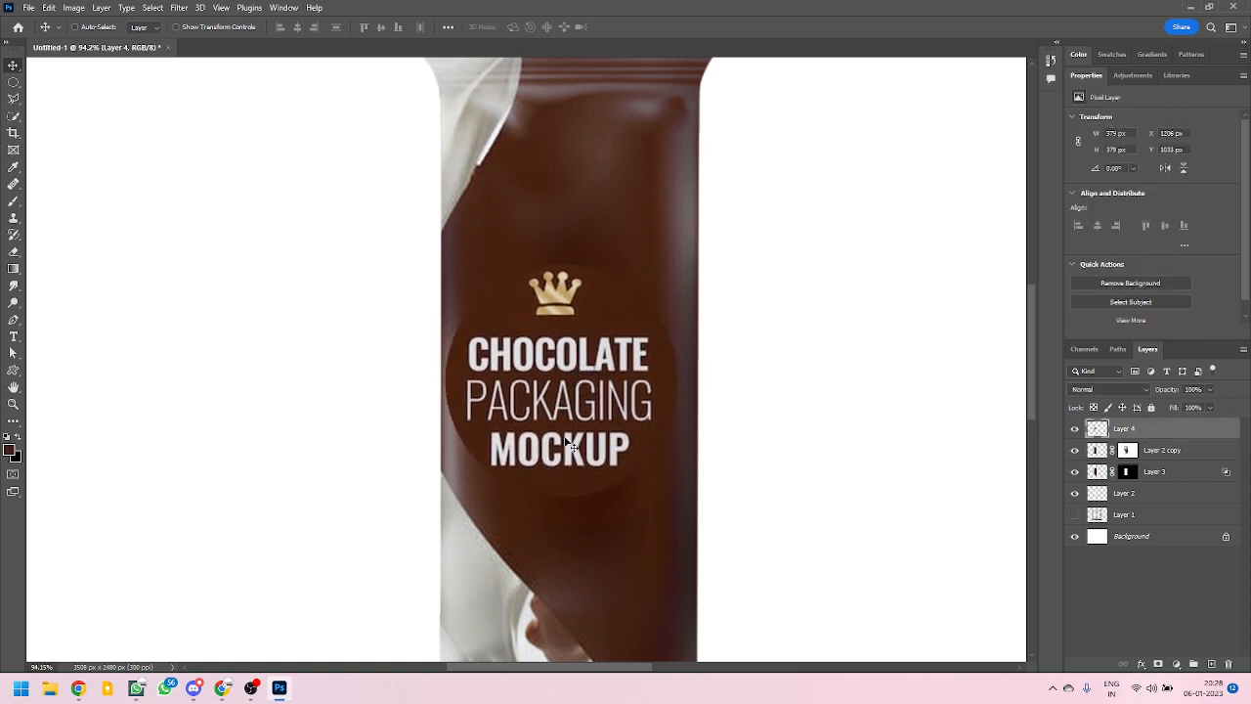
# Step: Scale the Layer 4 artwork down to 326 by 326 px and recentre it across the wrapper
pyautogui.hotkey('ctrl', 't')
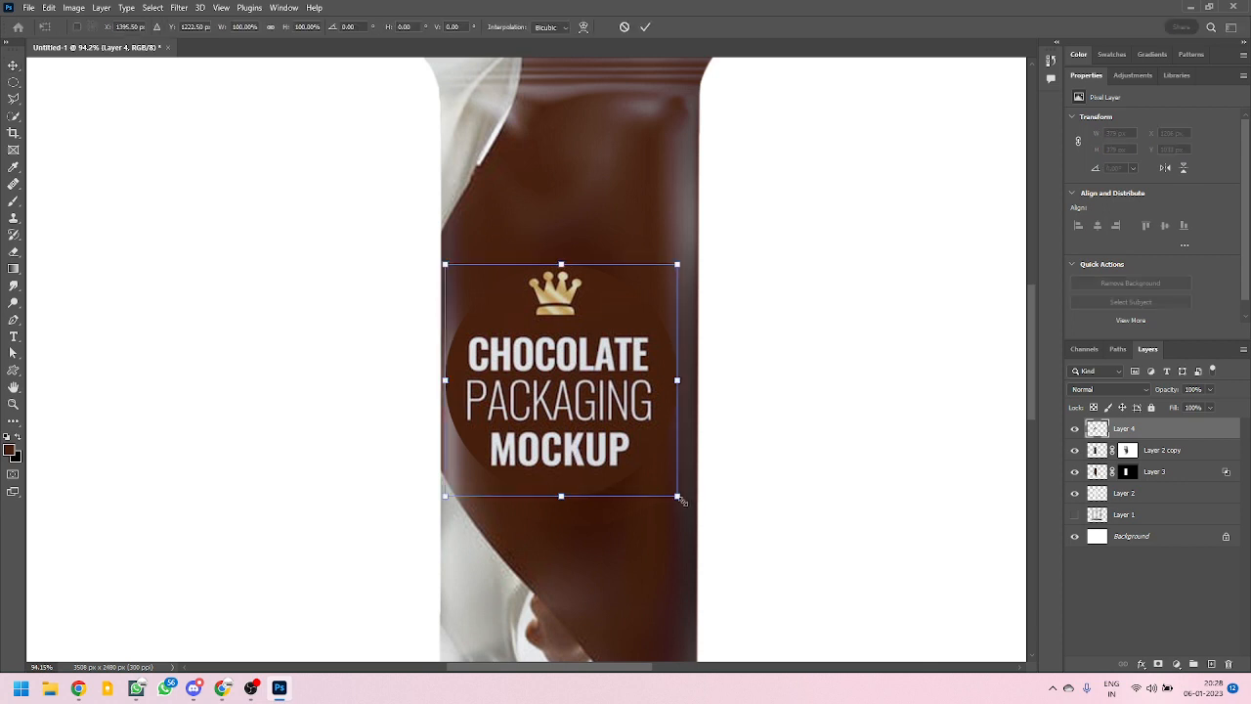
pyautogui.moveTo(680, 499); pyautogui.dragTo(659, 479)
pyautogui.moveTo(594, 448); pyautogui.dragTo(608, 452)
pyautogui.press('Return')
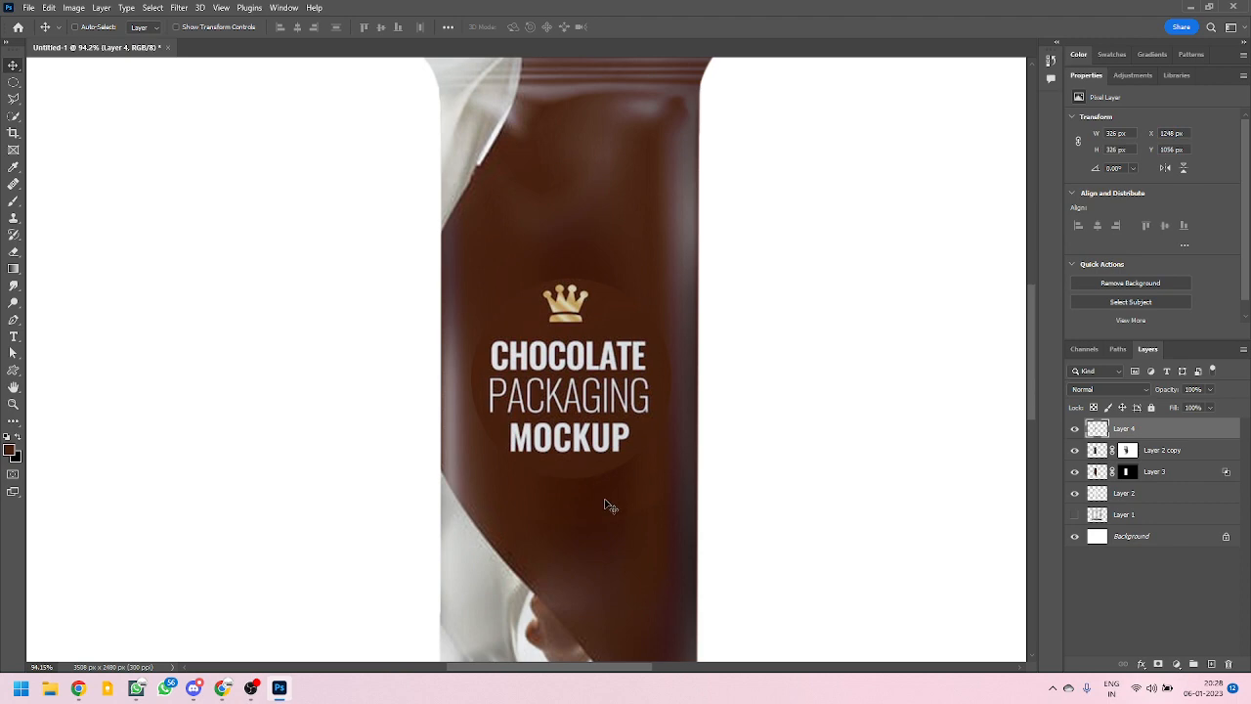
pyautogui.scroll(8, 604, 505)
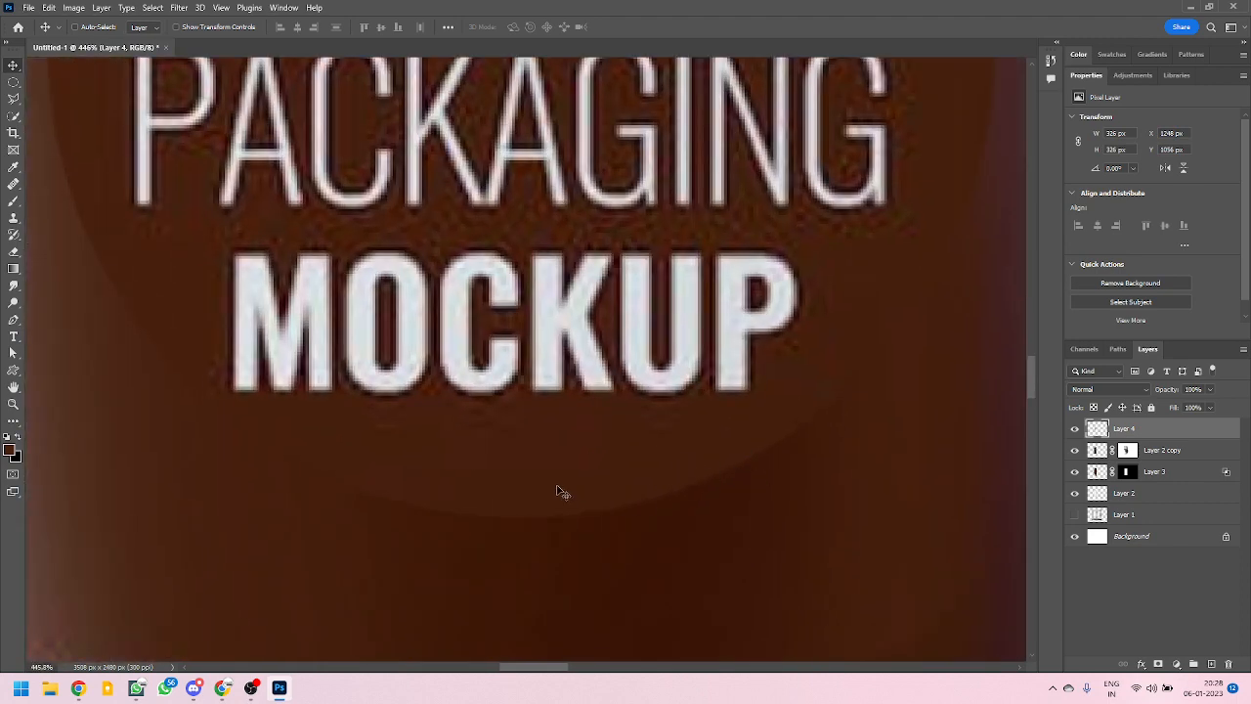
pyautogui.scroll(-4, 559, 491)
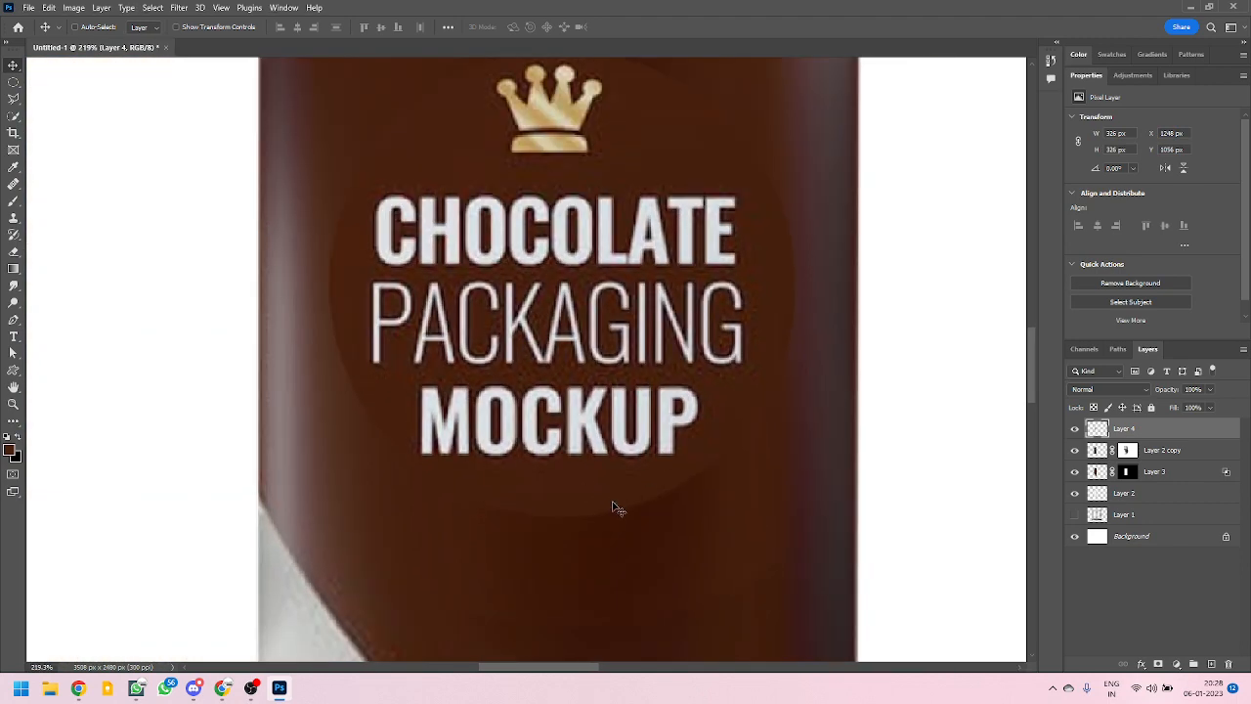
pyautogui.click(1112, 388)
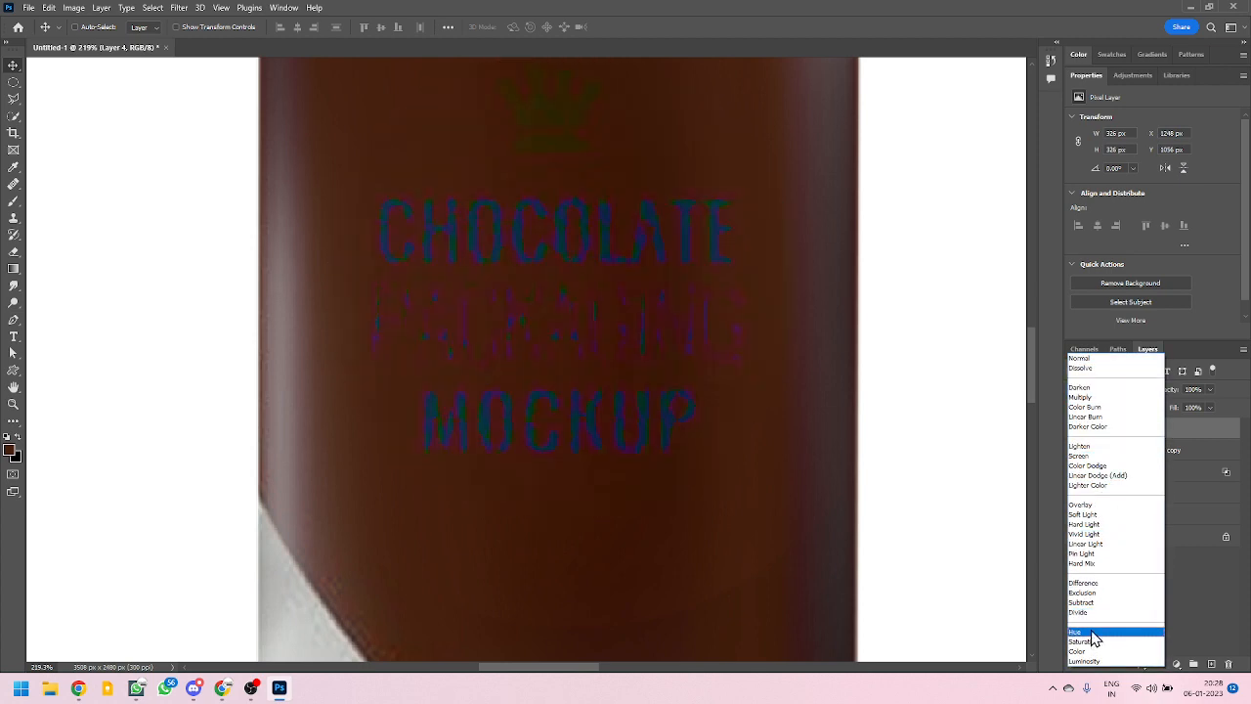
pyautogui.click(996, 464)
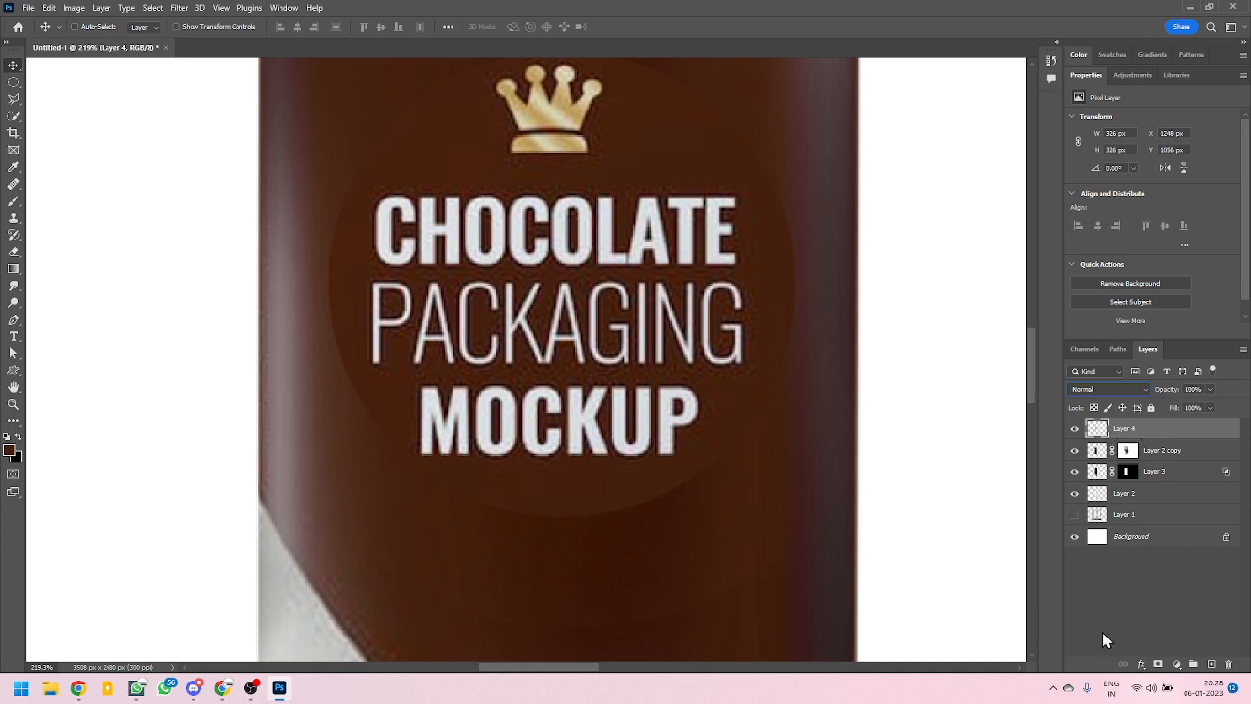
# Step: Add a layer mask to Layer 4 and paint black around the artwork's circular edge with a 45 px brush at 52% opacity
pyautogui.click(1157, 665)
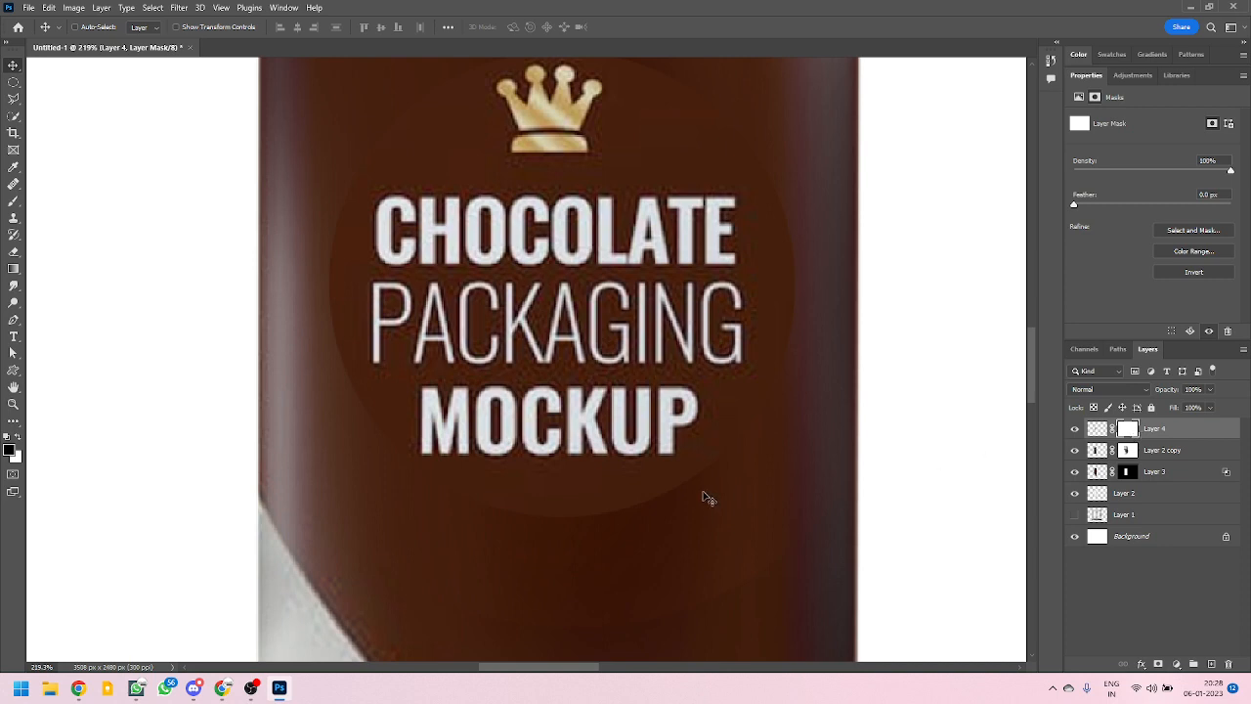
pyautogui.press('b')
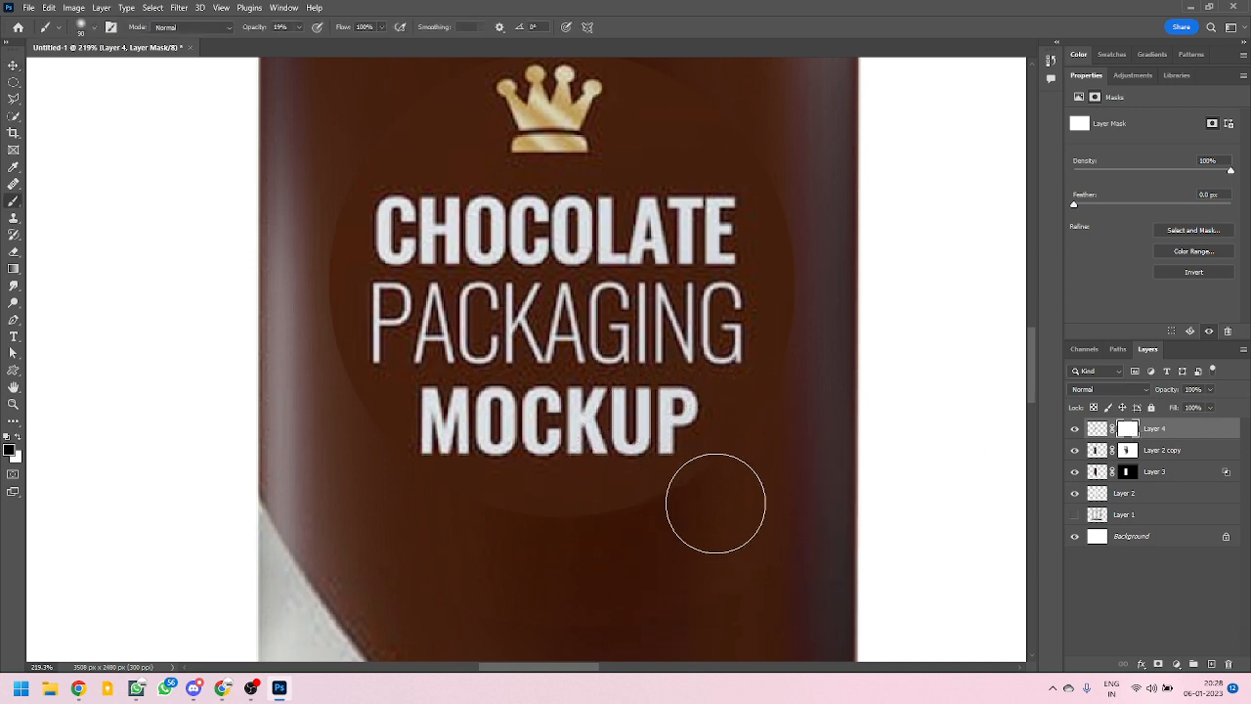
pyautogui.press('[')
pyautogui.press('[')
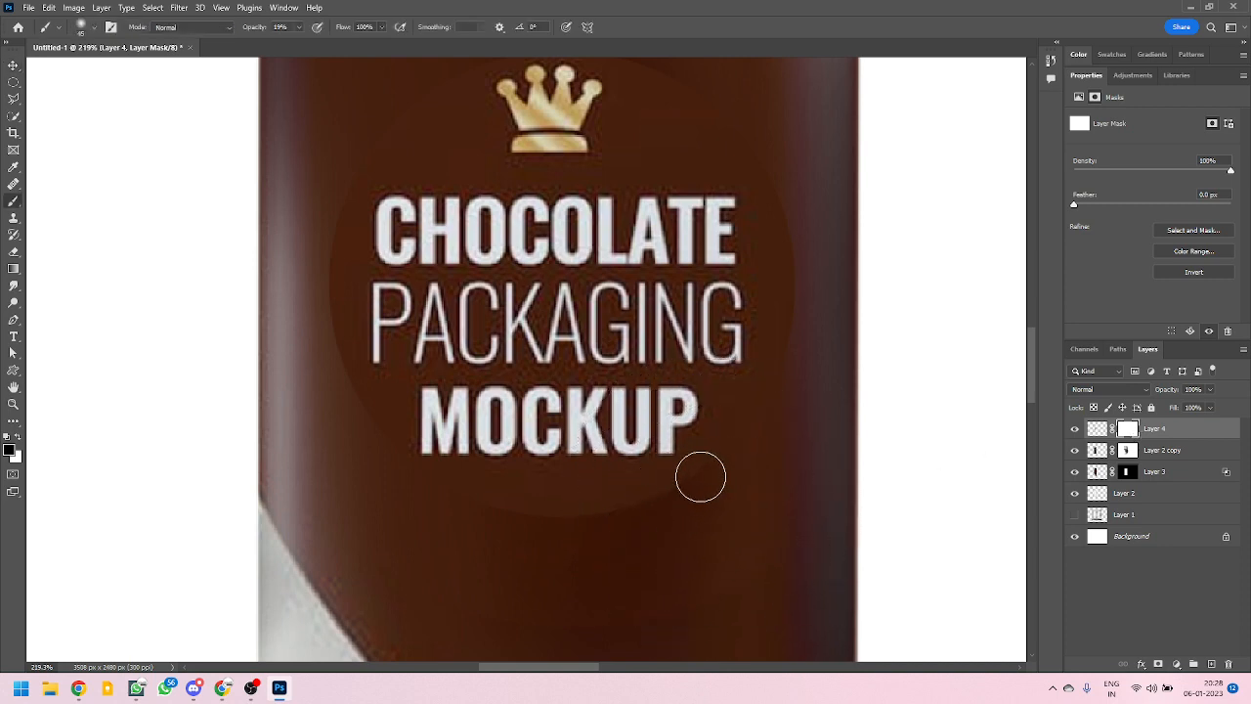
pyautogui.click(299, 27)
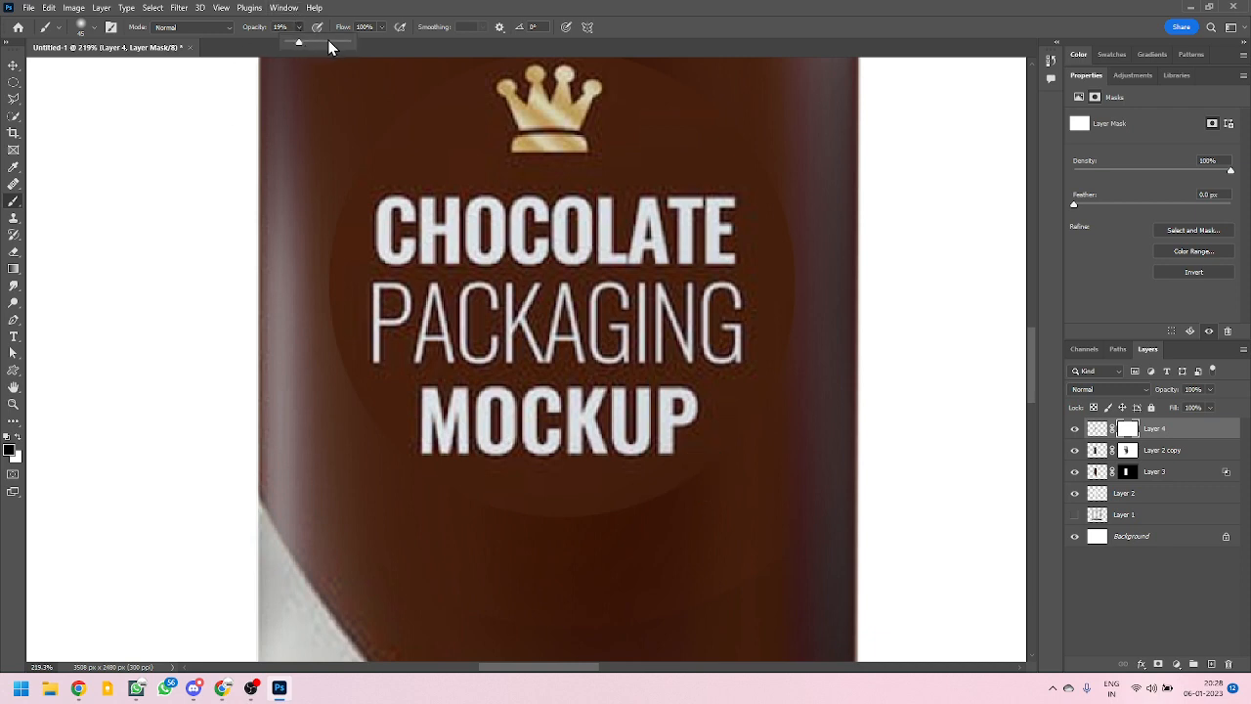
pyautogui.moveTo(327, 43); pyautogui.dragTo(319, 42)
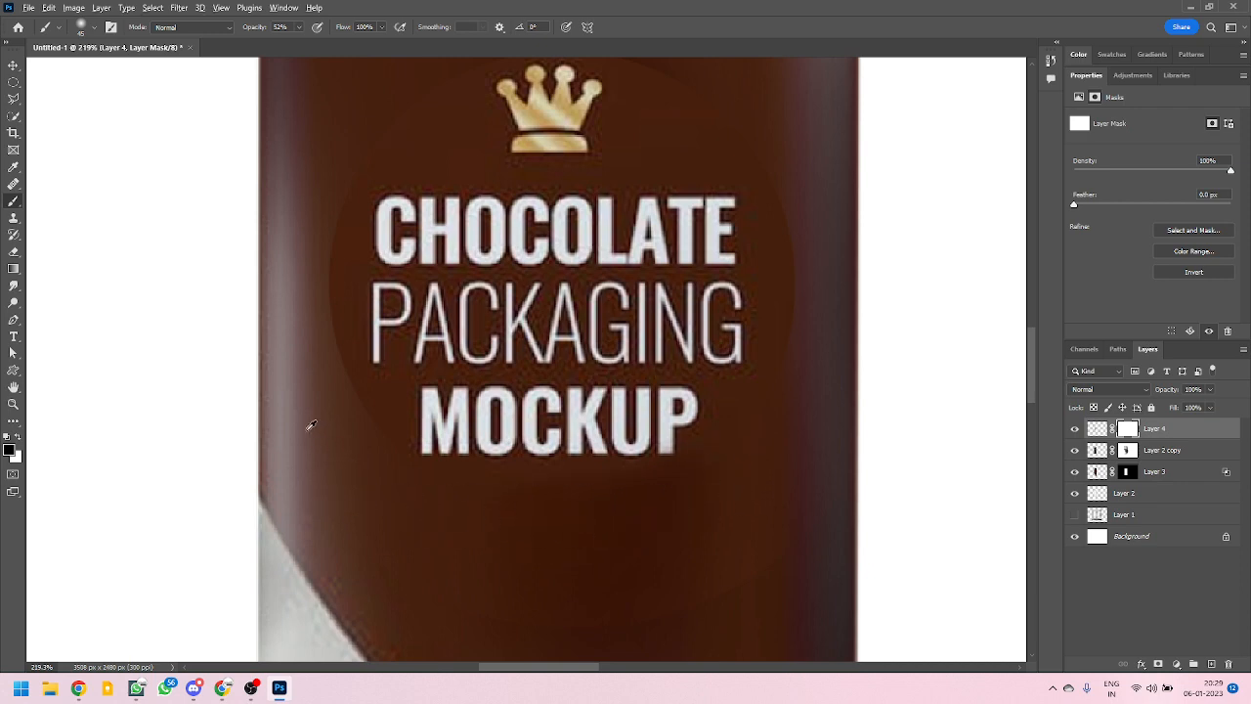
pyautogui.keyDown('alt'); pyautogui.scroll(1, 310, 426); pyautogui.keyUp('alt')
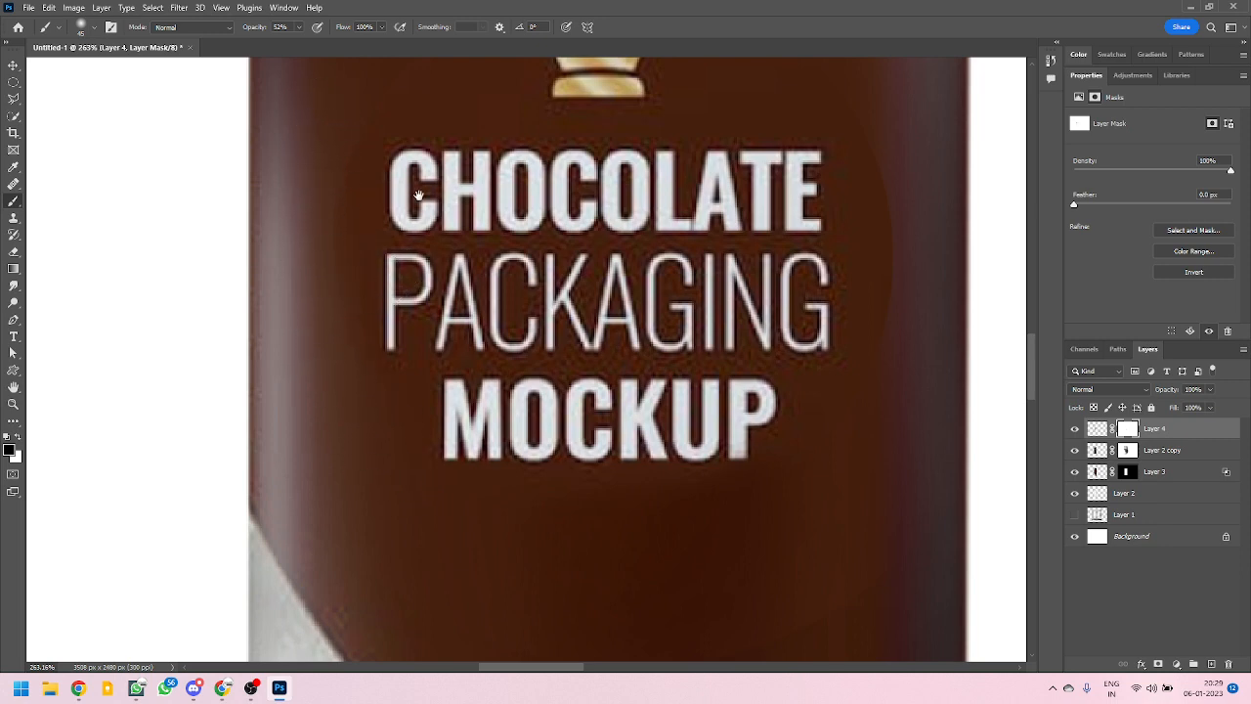
pyautogui.moveTo(419, 195); pyautogui.dragTo(401, 381)
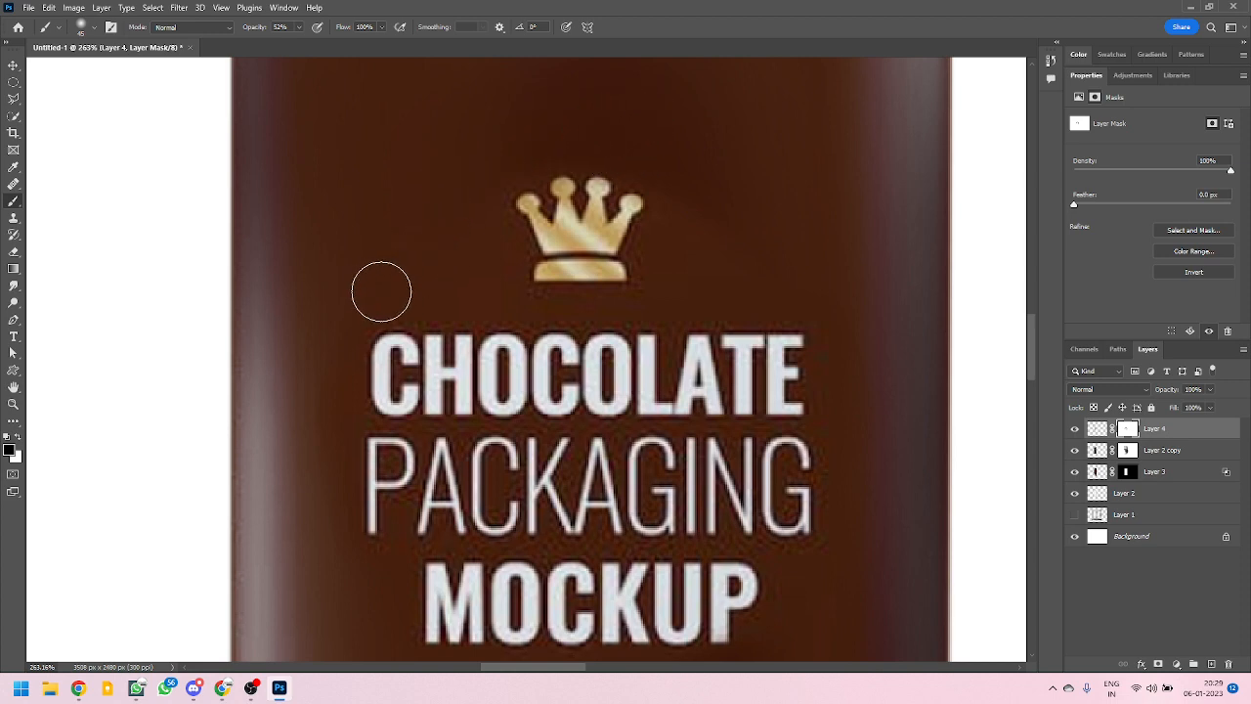
pyautogui.scroll(-5, 338, 271)
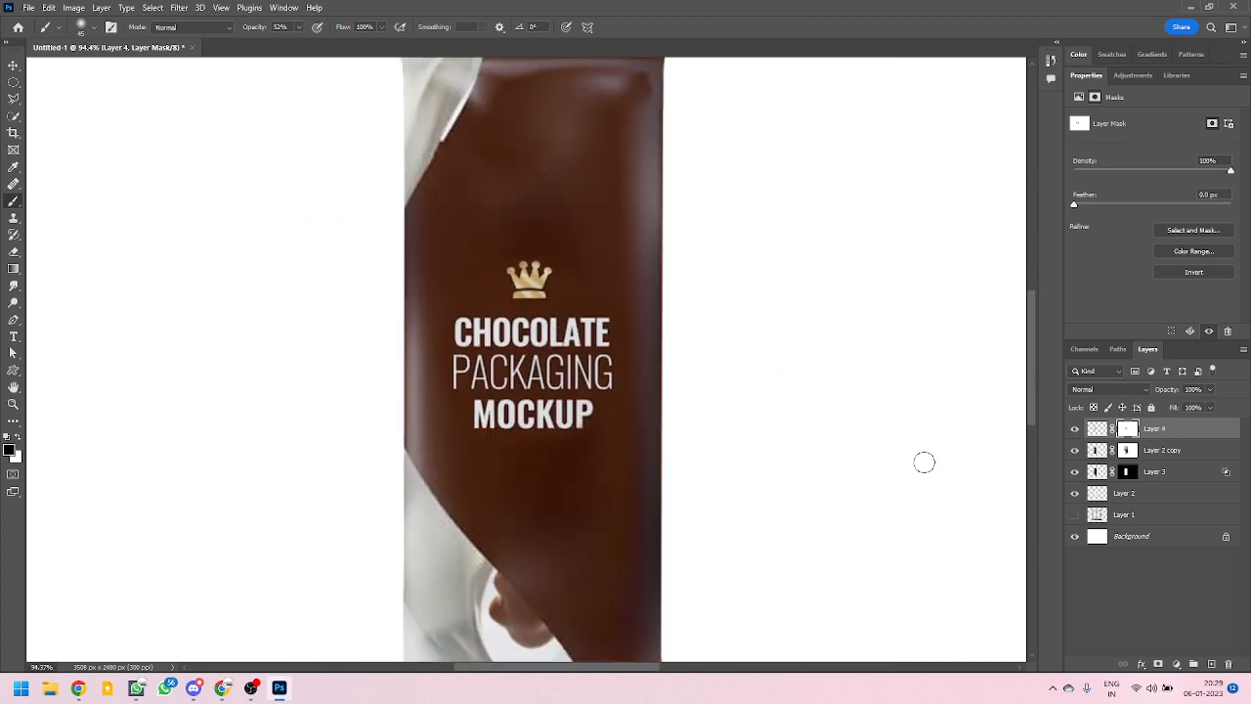
# Step: View the Layer 4 mask on its own to examine the painted ring, and return to the artwork
pyautogui.keyDown('alt'); pyautogui.click(1129, 433); pyautogui.keyUp('alt')
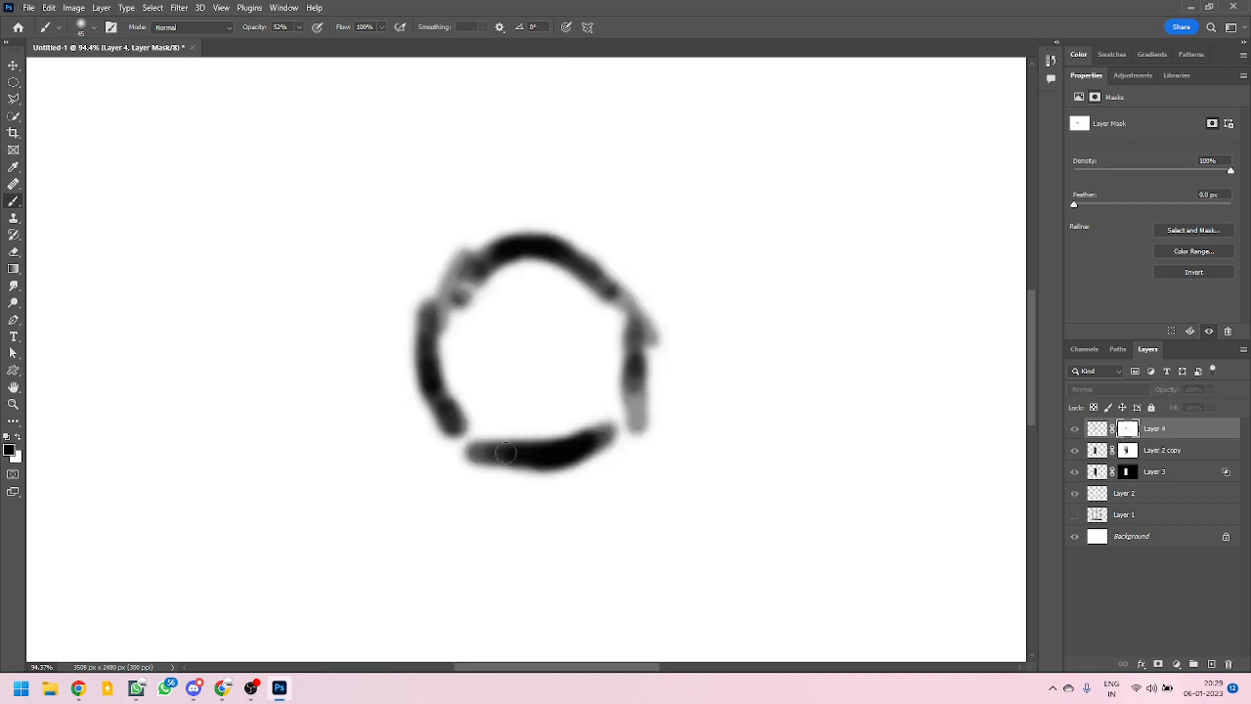
pyautogui.keyDown('alt'); pyautogui.click(1130, 433); pyautogui.keyUp('alt')
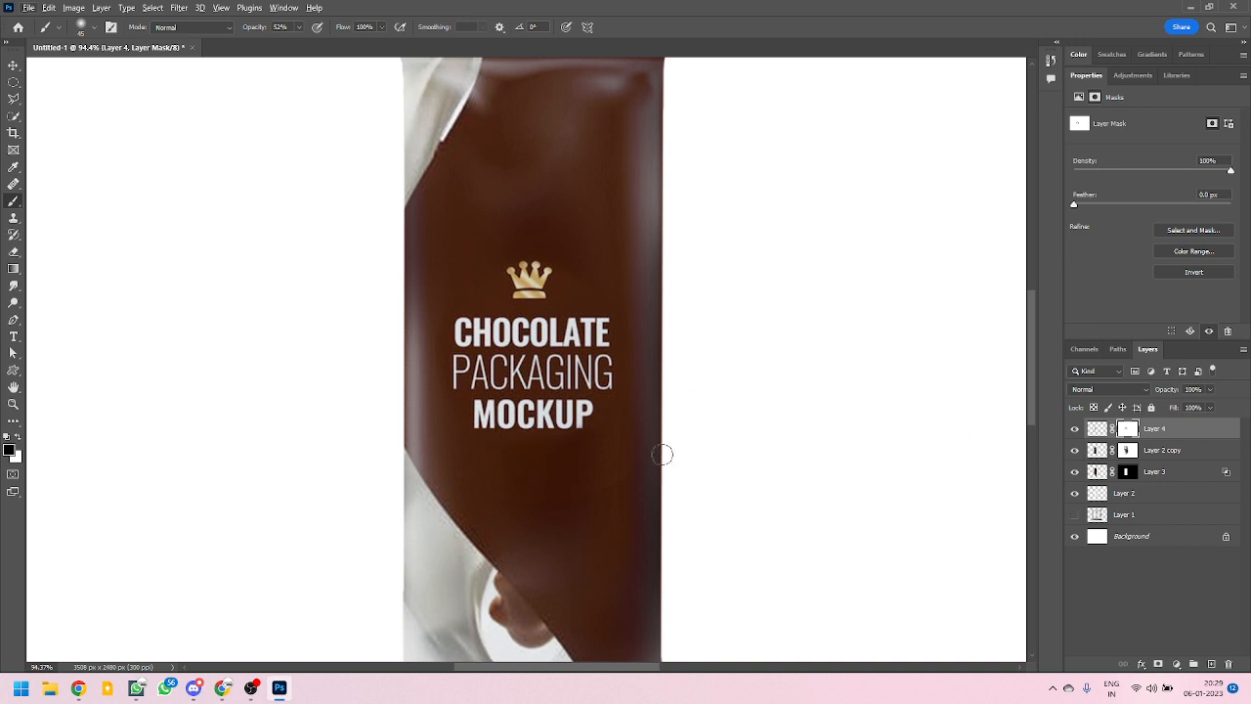
# Step: Move the Layer 4 artwork off the wrapper to expose its masked edge, and undo the move
pyautogui.scroll(3, 511, 474)
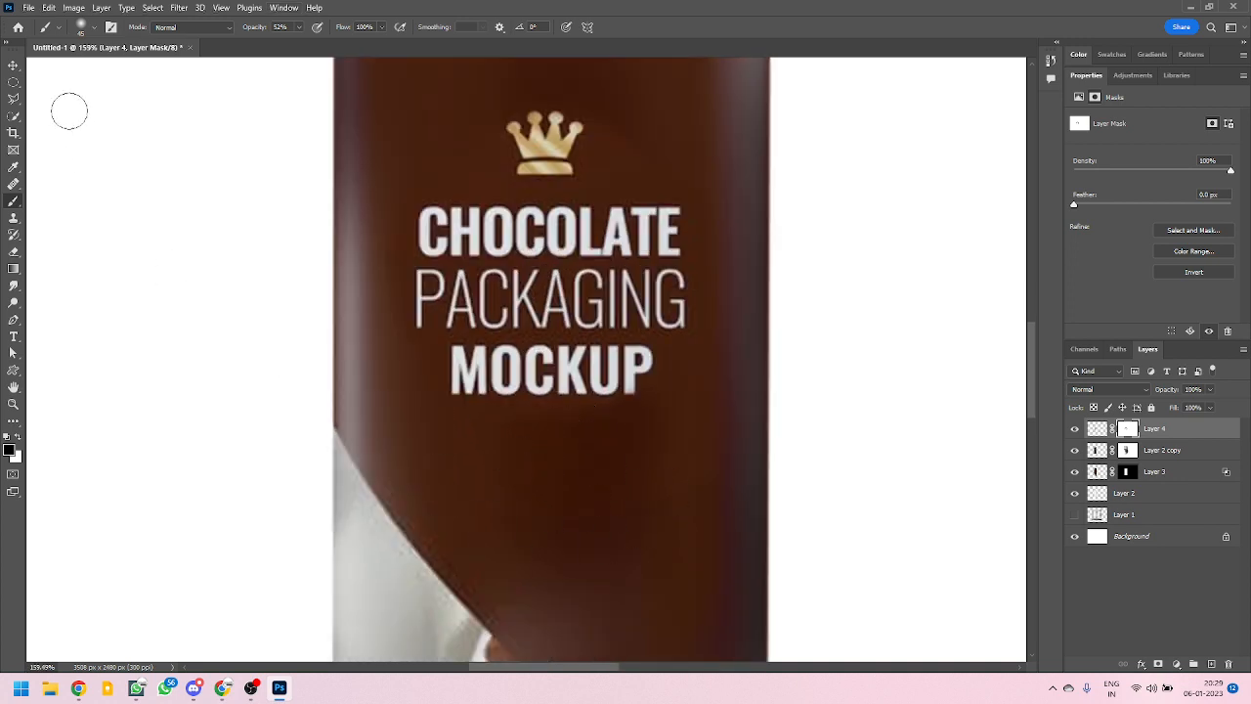
pyautogui.click(13, 64)
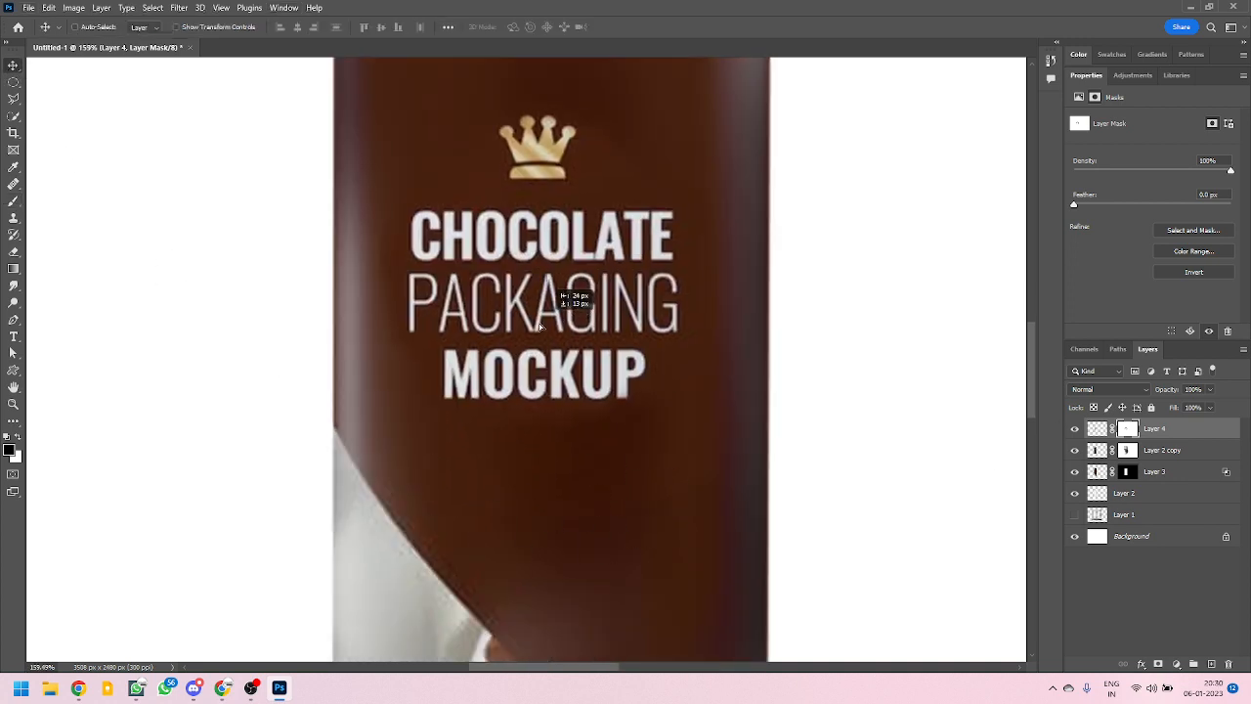
pyautogui.moveTo(577, 311); pyautogui.dragTo(234, 338)
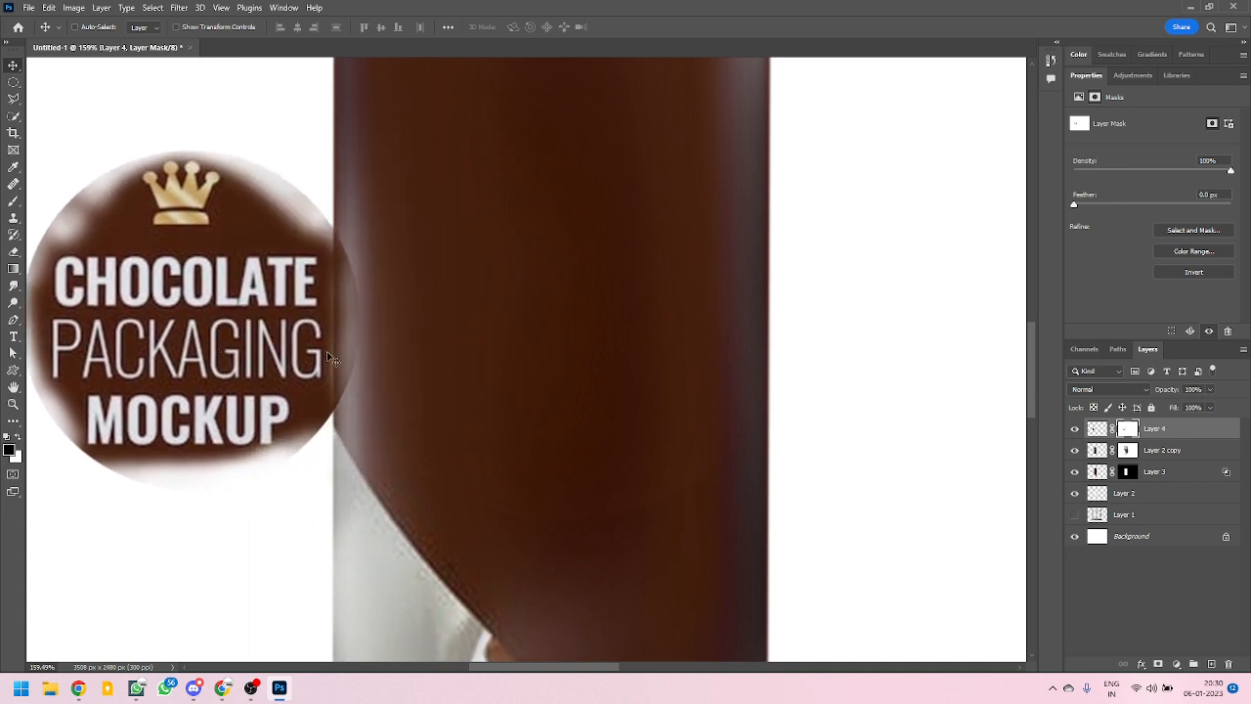
pyautogui.hotkey('ctrl', 'z')
# Step: Group Layer 4, Layer 2 copy, Layer 3 and Layer 2 together
pyautogui.scroll(5, 680, 341)
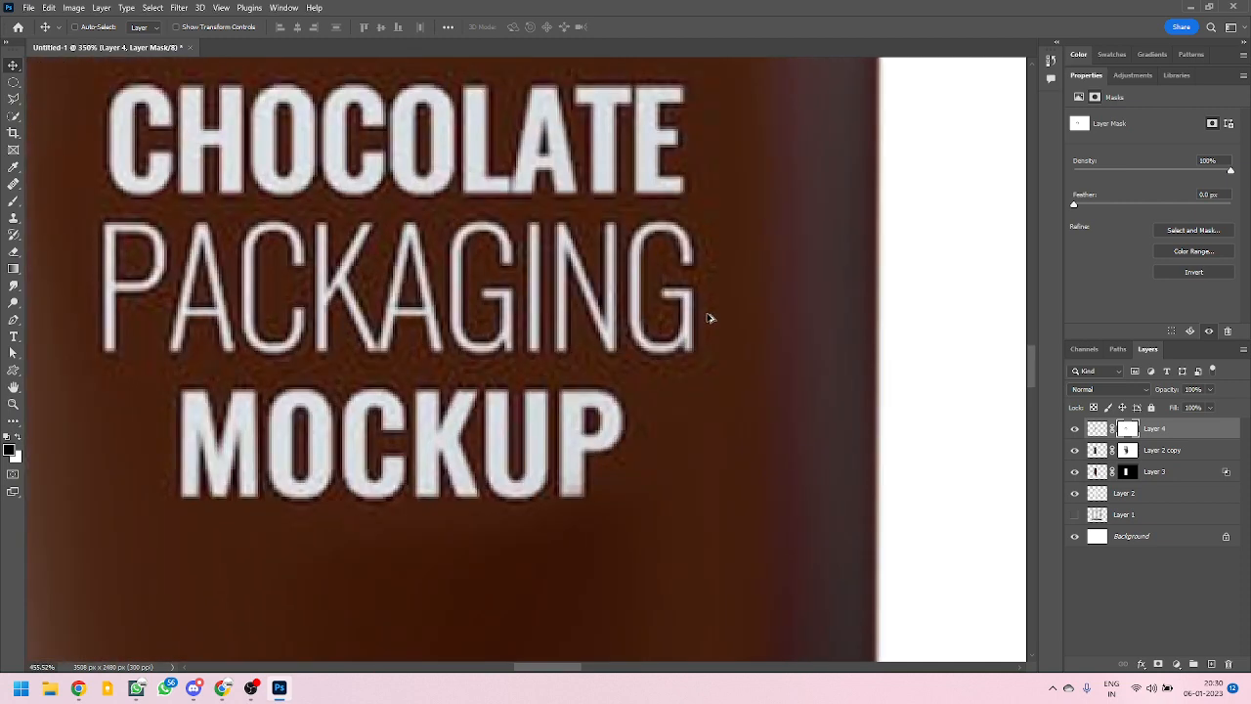
pyautogui.scroll(-4, 779, 424)
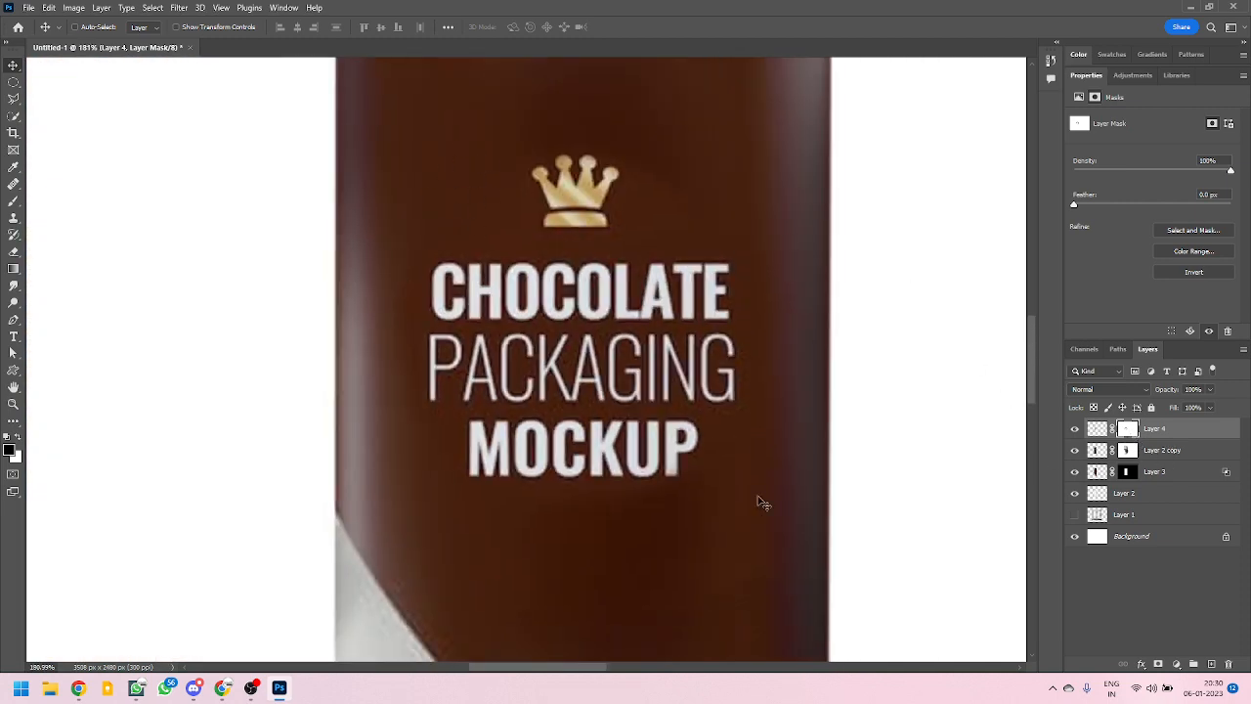
pyautogui.scroll(-5, 546, 361)
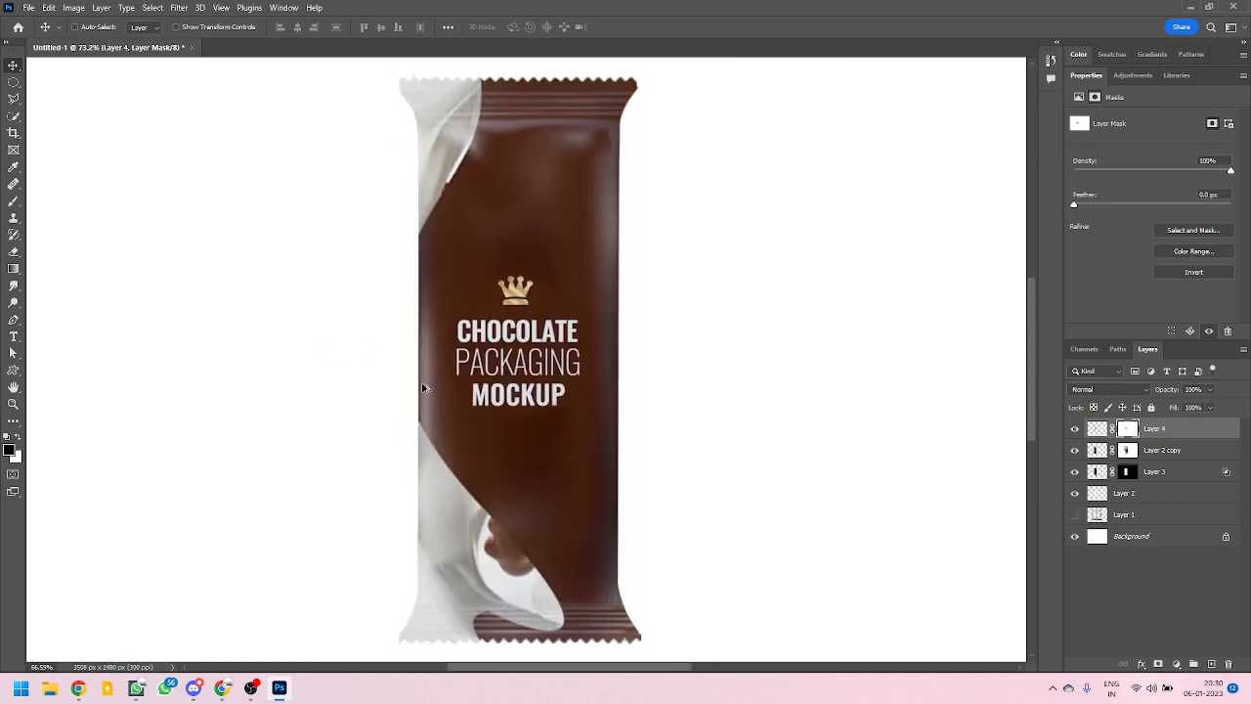
pyautogui.scroll(-1, 250, 364)
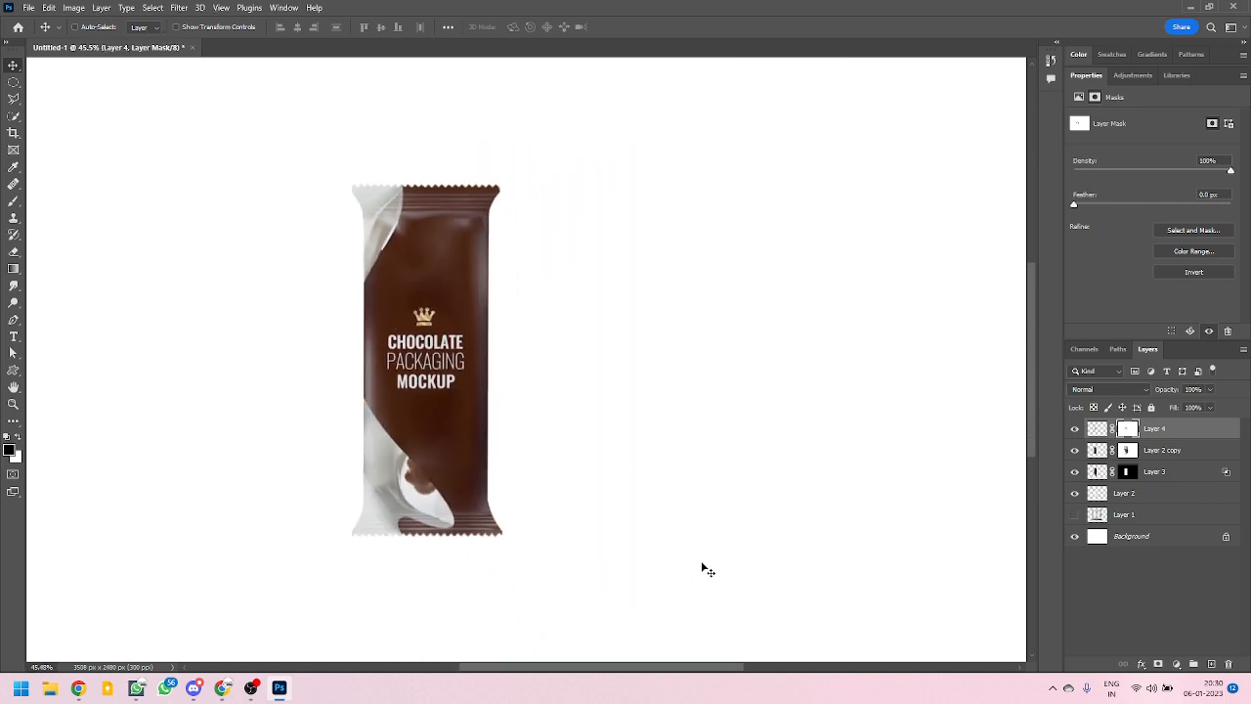
pyautogui.click(1162, 499)
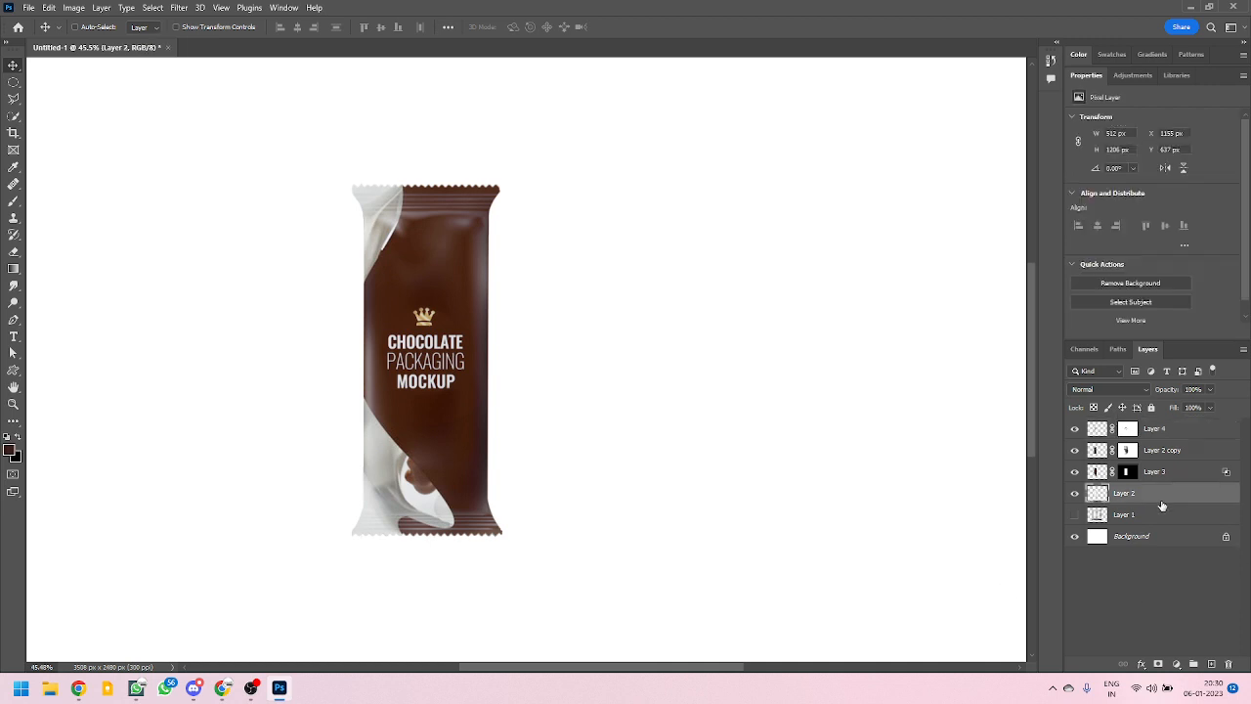
pyautogui.keyDown('shift'); pyautogui.click(1163, 428); pyautogui.keyUp('shift')
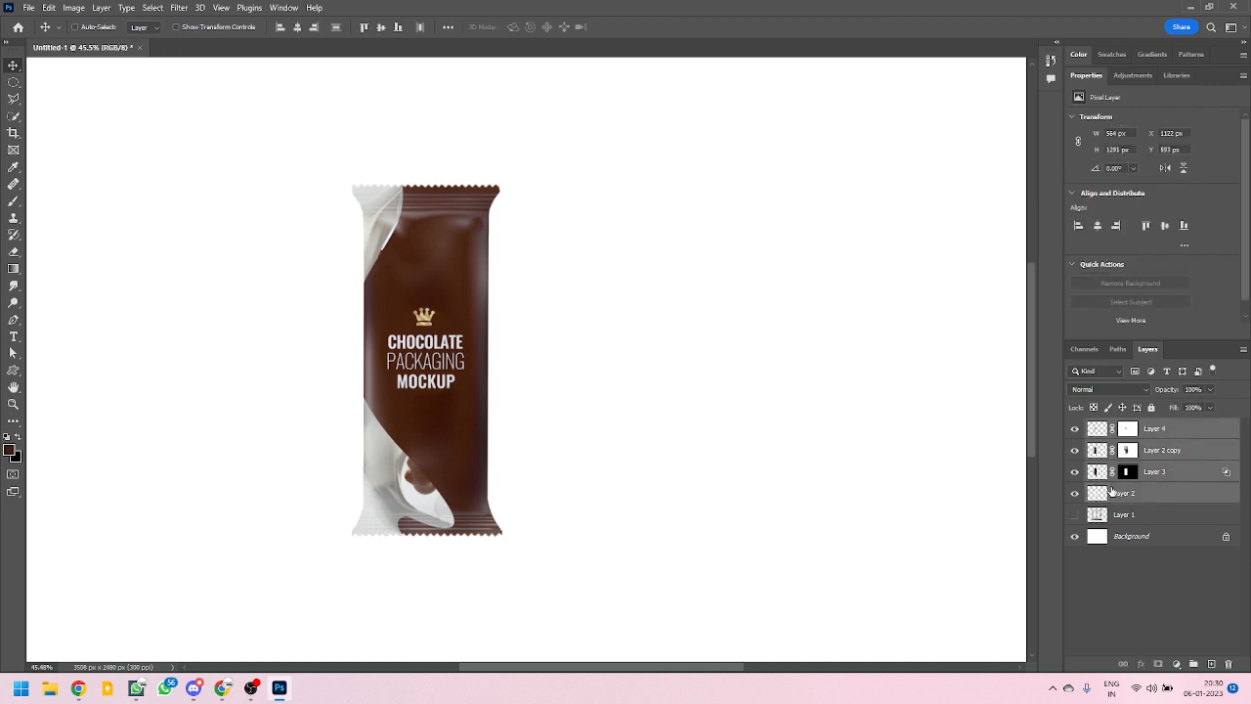
pyautogui.hotkey('ctrl', 'g')
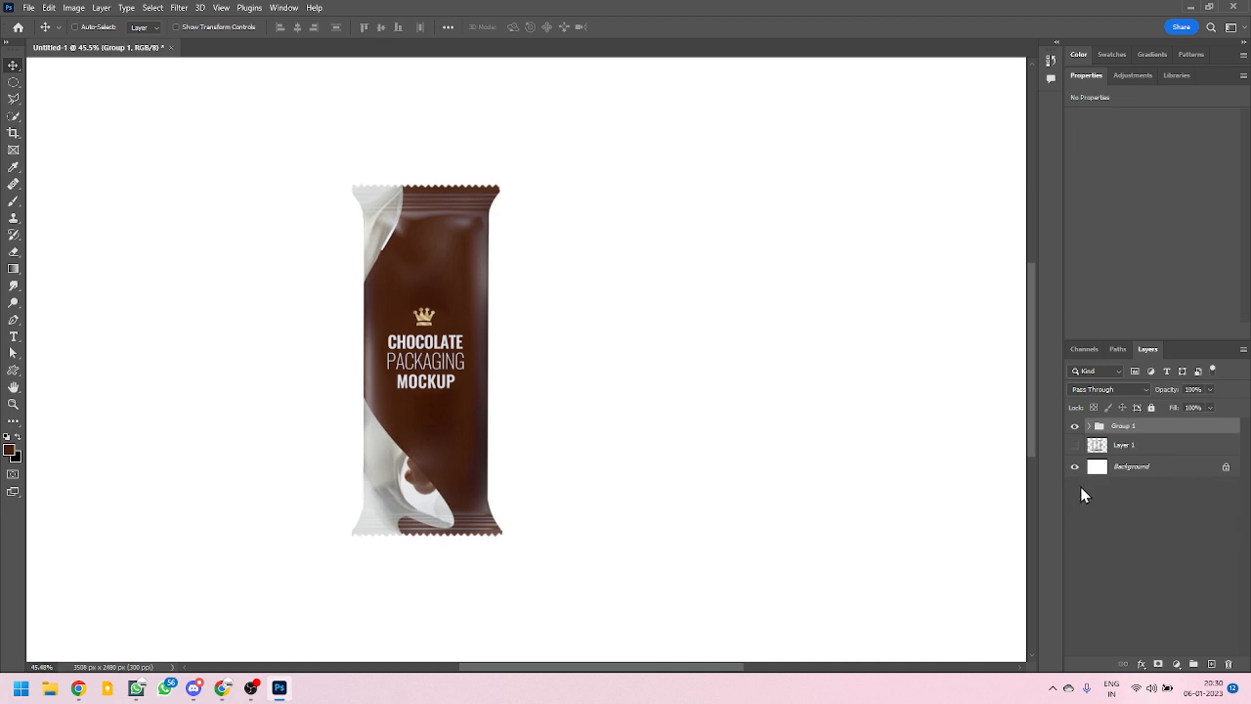
# Step: Check the wrapper group by toggling its visibility, and convert it to a smart object
pyautogui.click(1075, 427)
pyautogui.click(1075, 428)
pyautogui.rightClick(1167, 432)
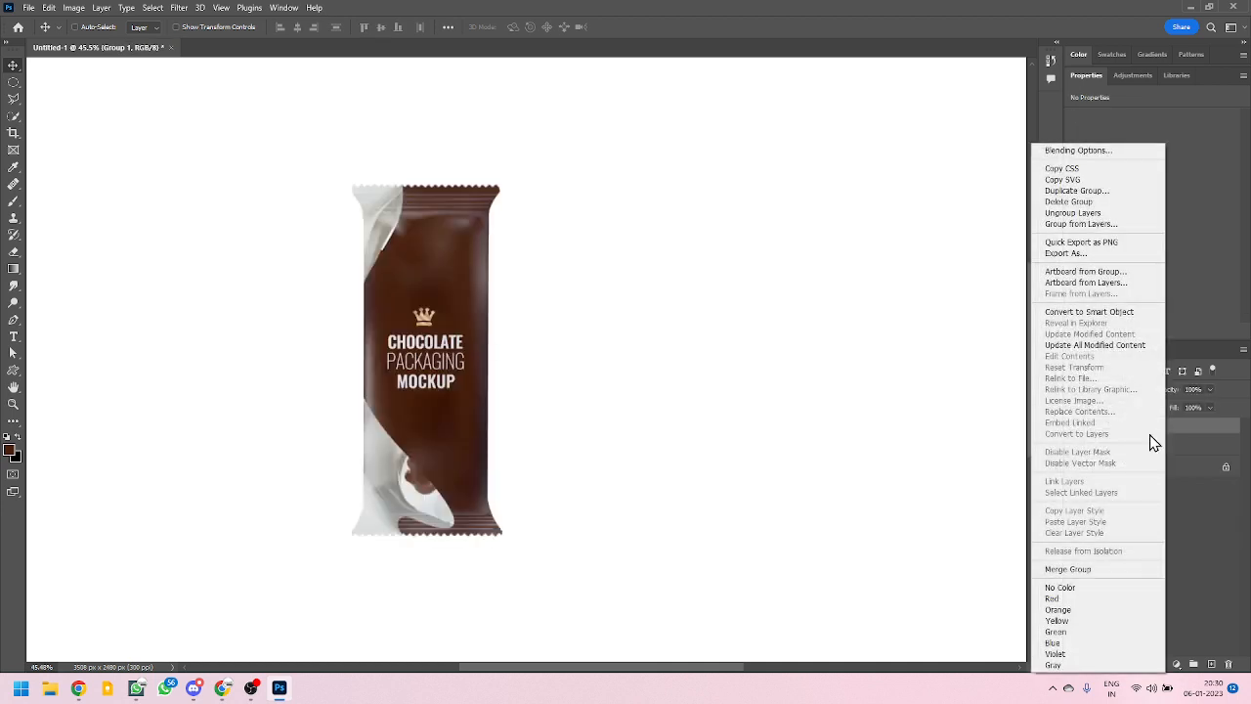
pyautogui.click(1085, 312)
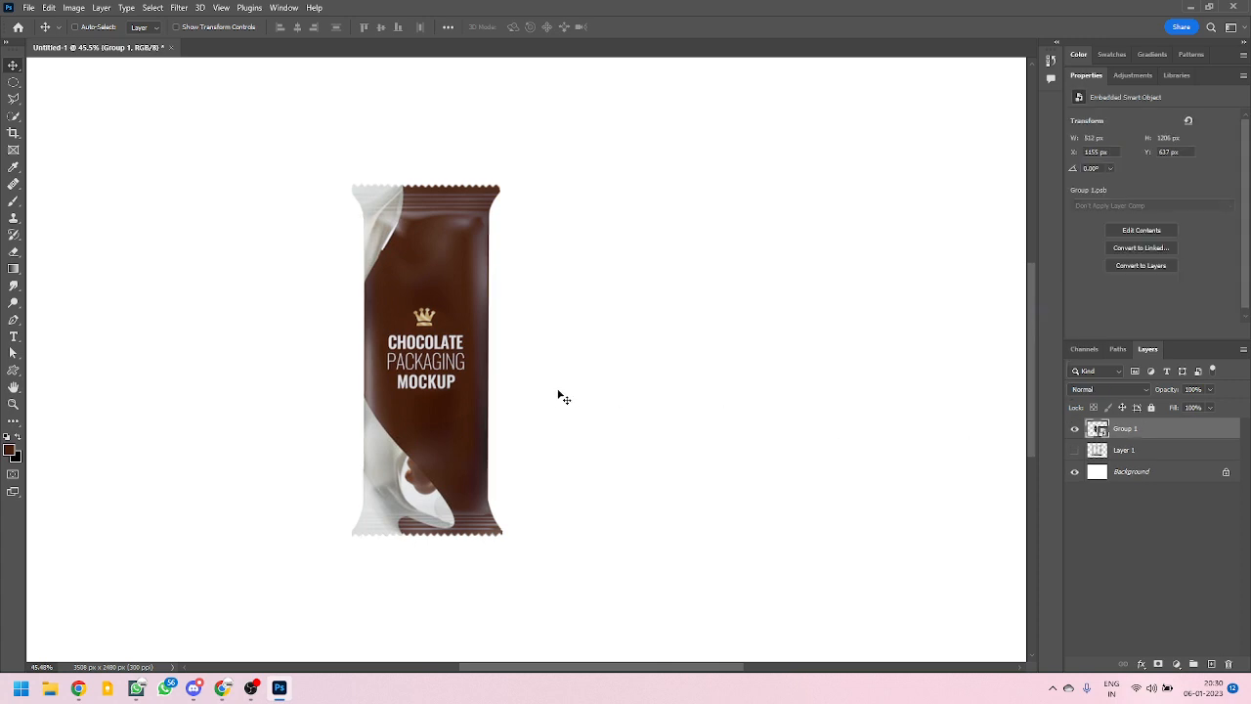
# Step: Duplicate the wrapper smart object, stack the copy beneath the original, and offset it to the right so the two overlap
pyautogui.moveTo(440, 405); pyautogui.dragTo(578, 394)
pyautogui.moveTo(1184, 431); pyautogui.dragTo(1179, 455)
pyautogui.moveTo(601, 440); pyautogui.dragTo(548, 432)
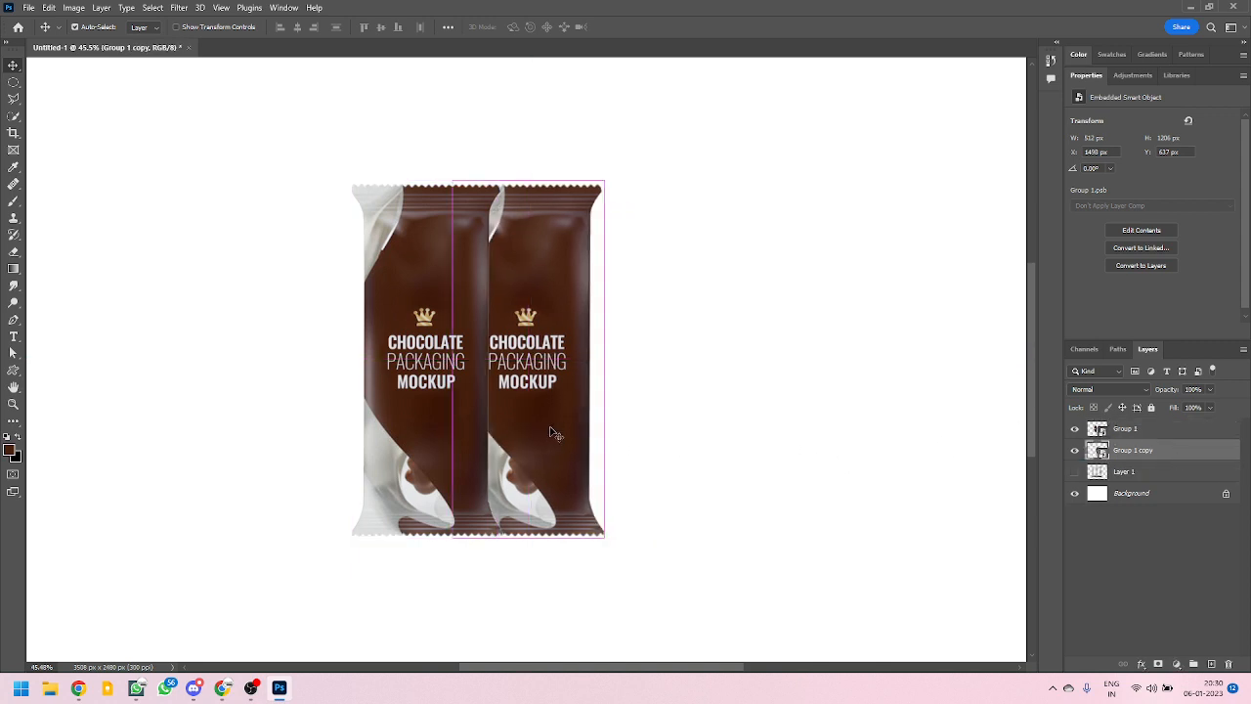
# Step: Rotate the duplicate wrapper about 12.8° clockwise and position it leaning just behind the original wrapper's right side
pyautogui.hotkey('ctrl', 't')
pyautogui.moveTo(631, 180); pyautogui.dragTo(658, 221)
pyautogui.moveTo(567, 366); pyautogui.dragTo(588, 358)
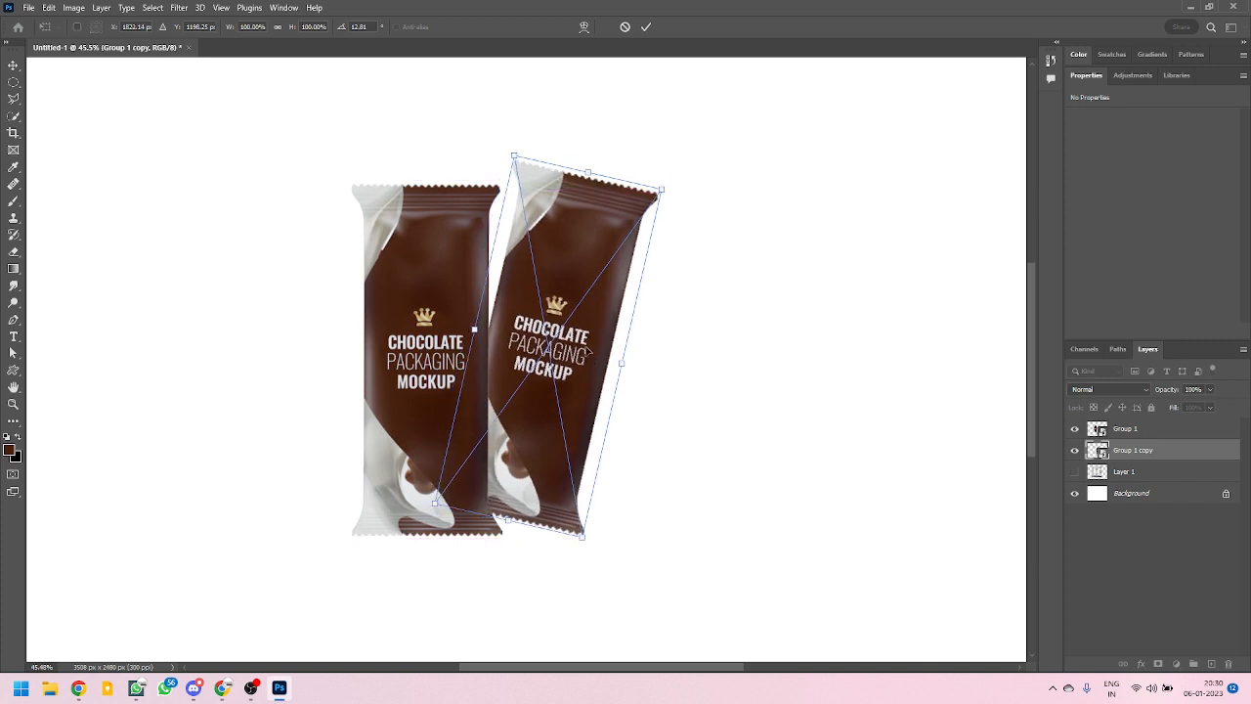
pyautogui.press('Return')
pyautogui.moveTo(609, 433); pyautogui.dragTo(612, 439)
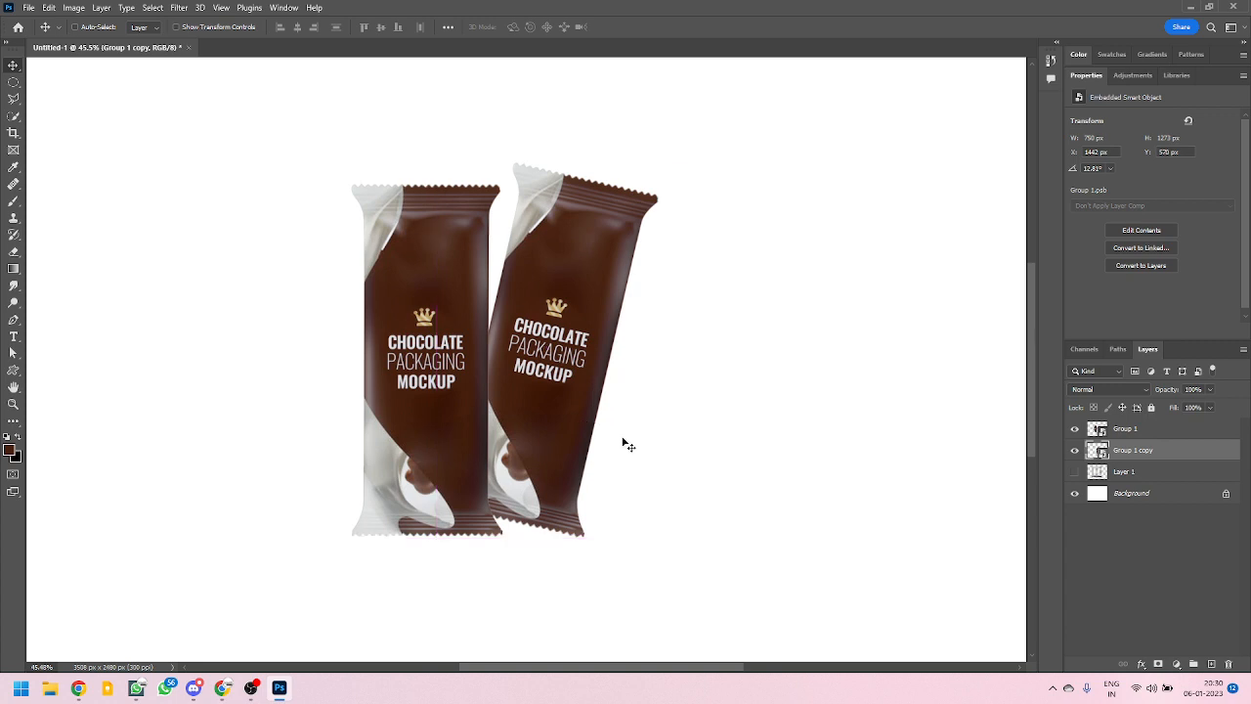
pyautogui.click(447, 525)
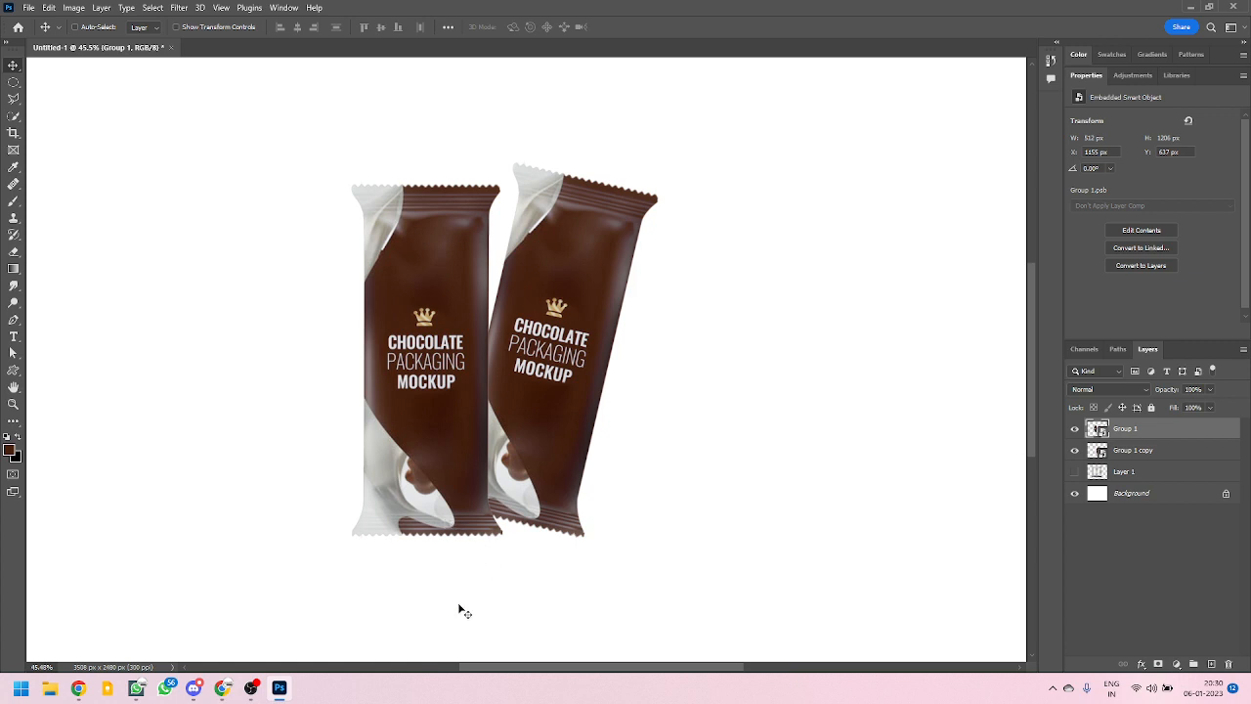
# Step: Add a new layer beneath both wrappers and draw a flat elliptical selection about 1492 × 166 px across their bases
pyautogui.scroll(-2, 650, 555)
pyautogui.scroll(1, 493, 525)
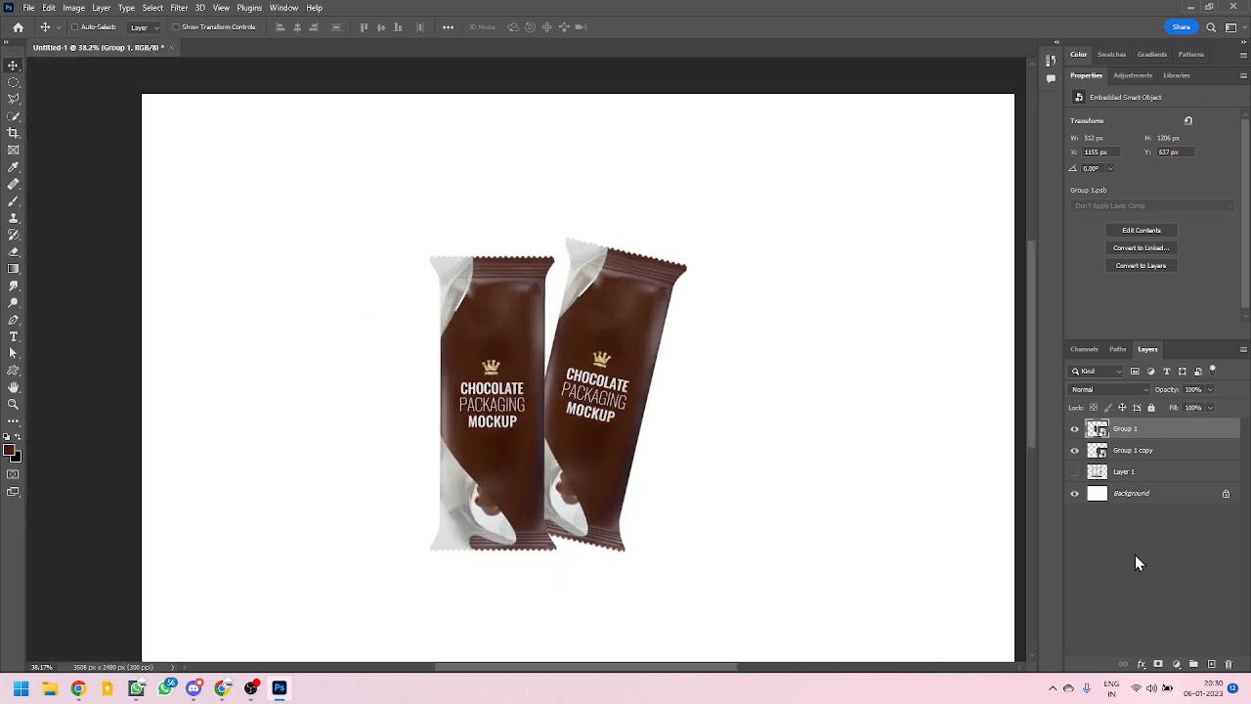
pyautogui.click(1158, 453)
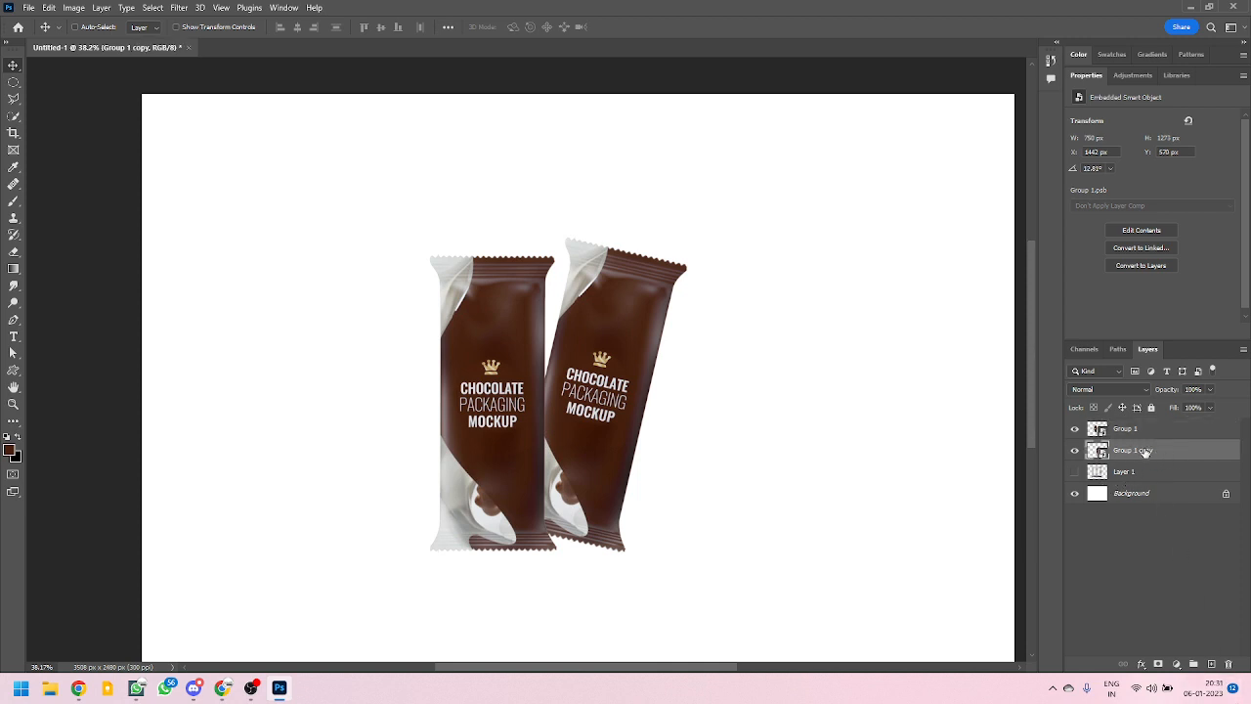
pyautogui.keyDown('ctrl'); pyautogui.click(1213, 665); pyautogui.keyUp('ctrl')
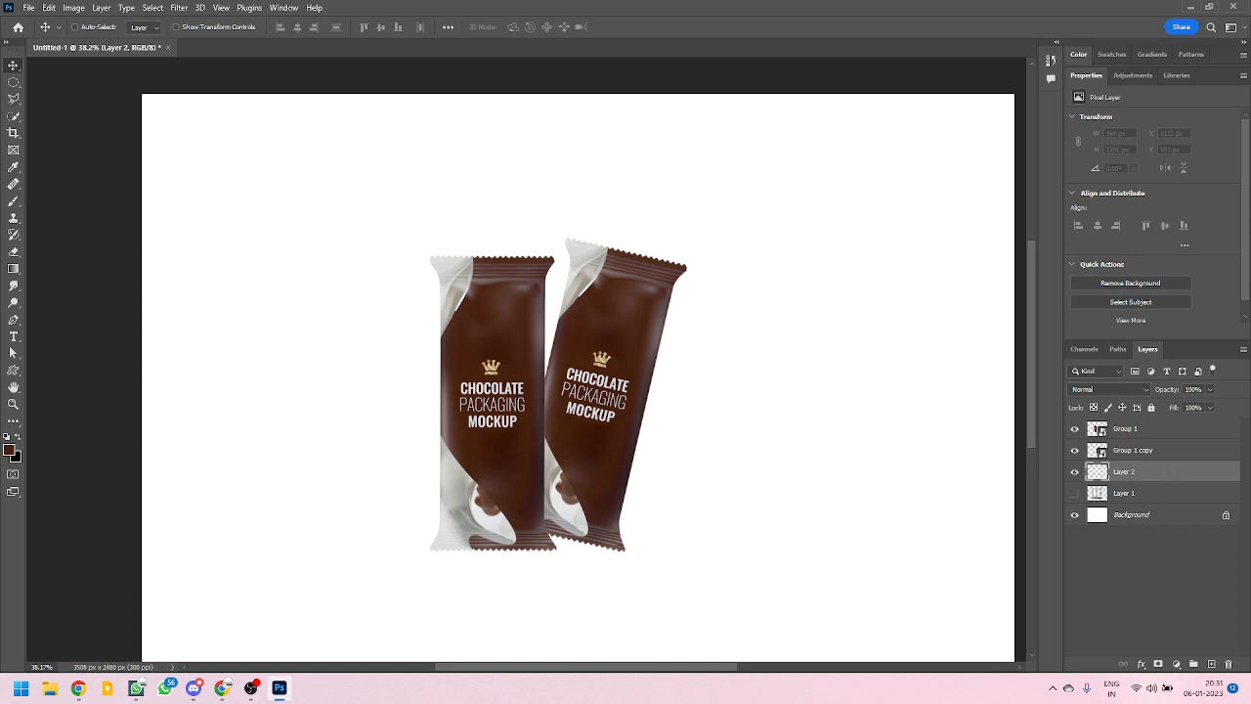
pyautogui.click(14, 82)
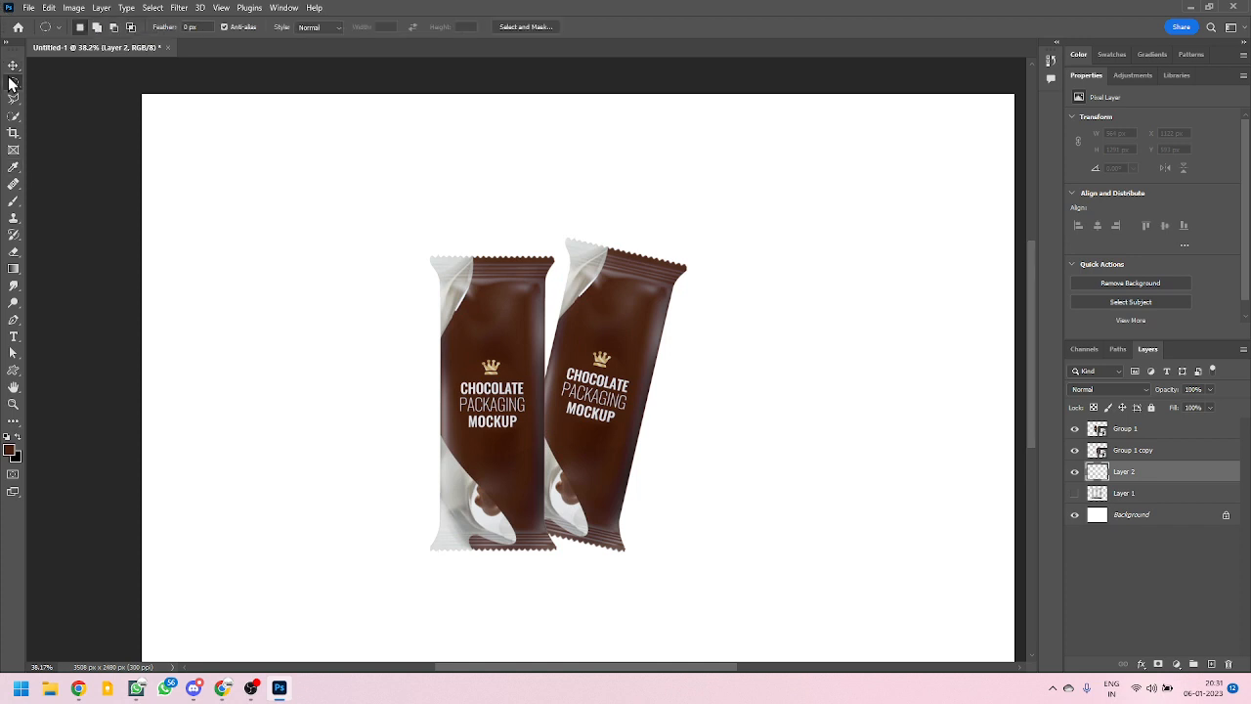
pyautogui.moveTo(342, 529); pyautogui.dragTo(711, 567)
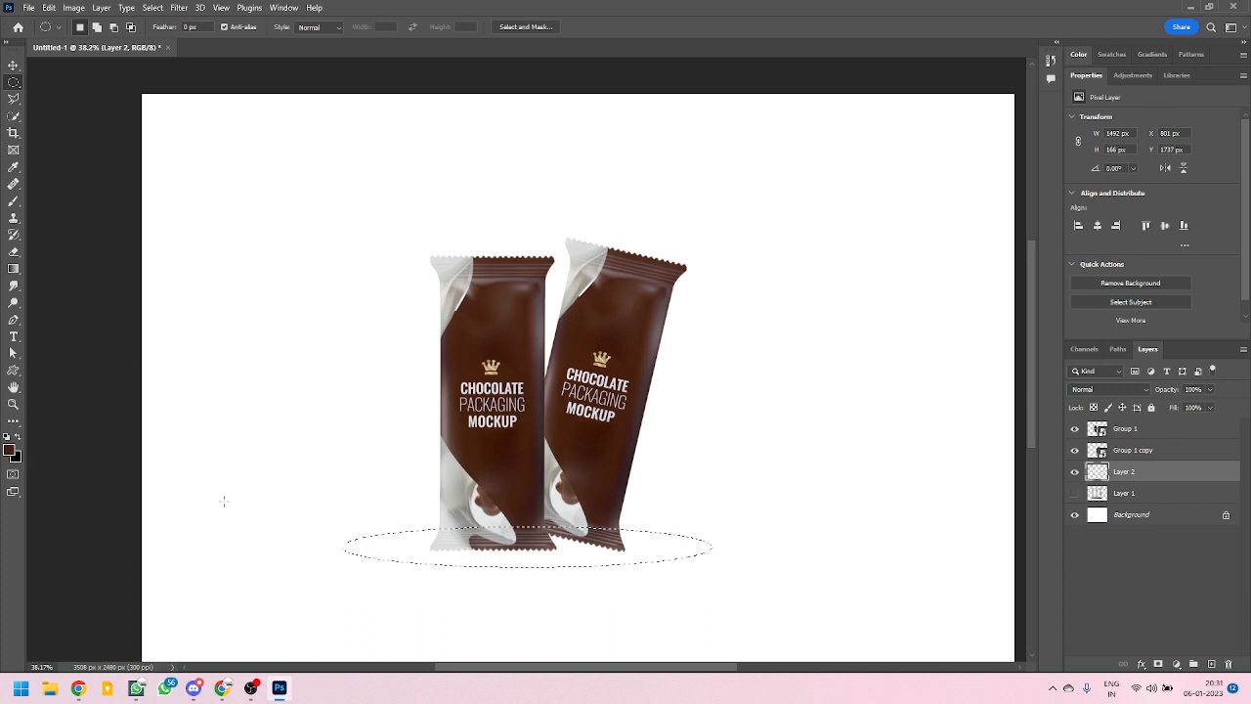
# Step: Set the foreground color to dark brown #1d0b03, fill the elliptical selection with it, and deselect
pyautogui.click(11, 451)
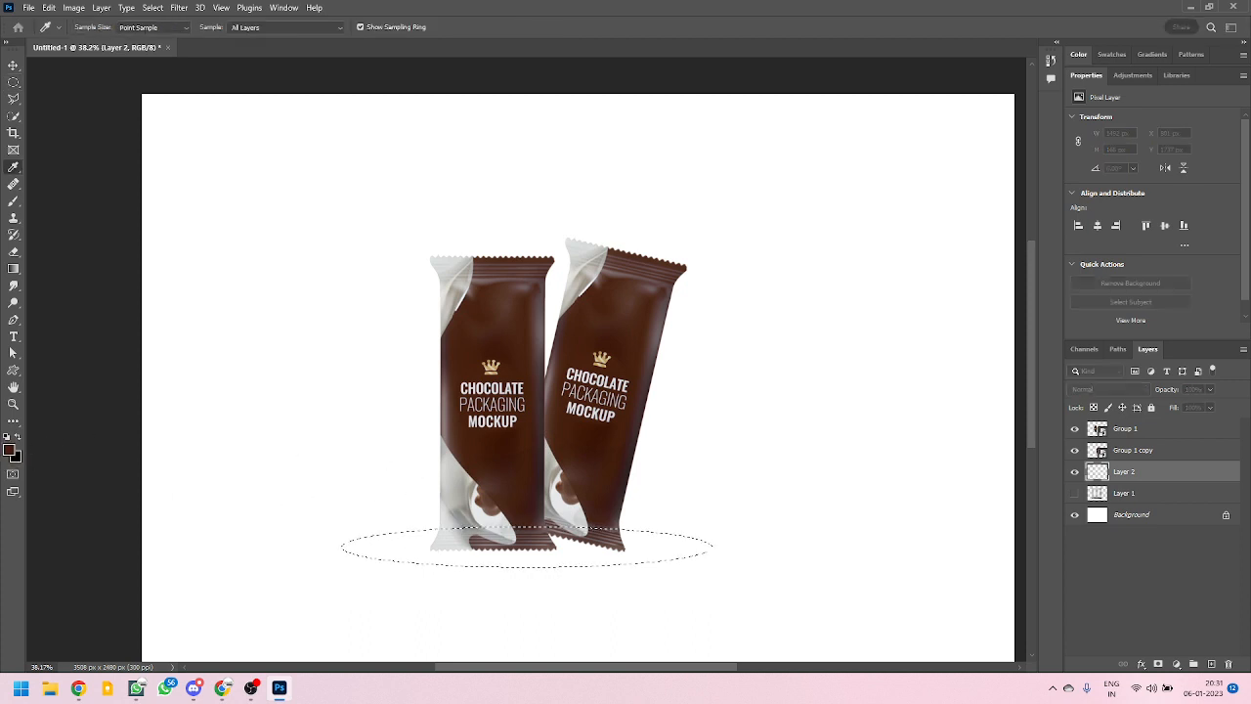
pyautogui.moveTo(528, 110); pyautogui.dragTo(537, 180)
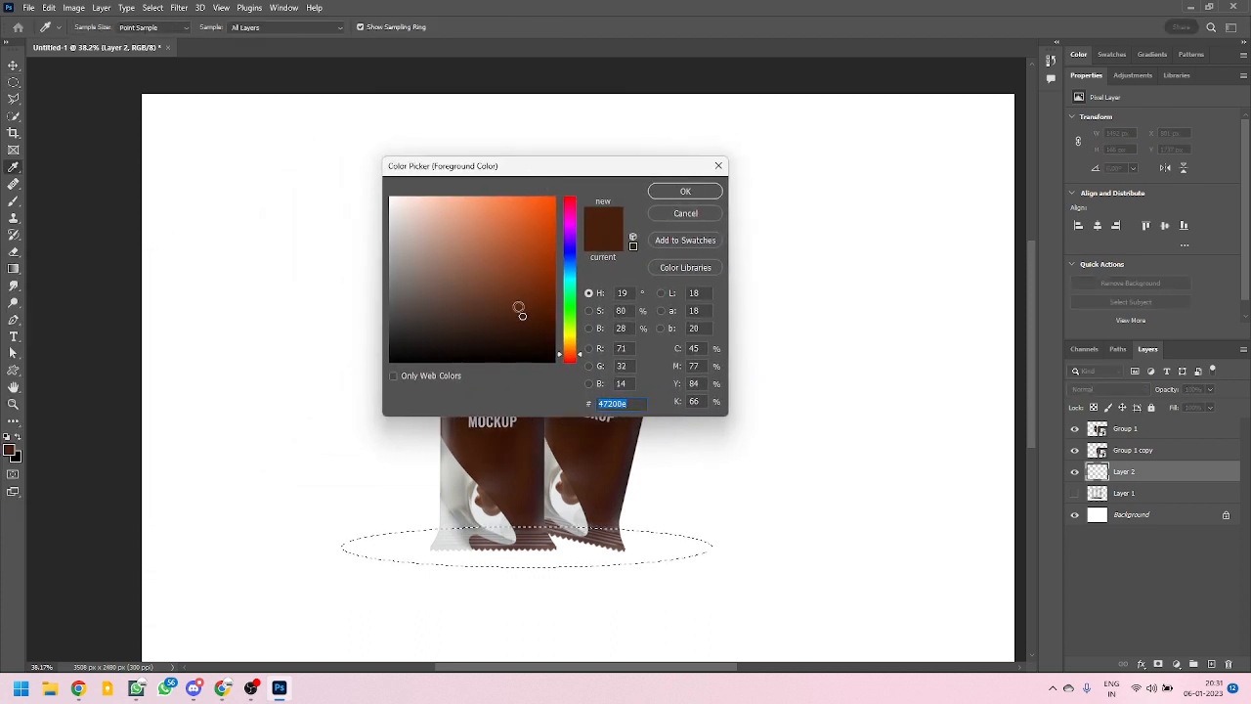
pyautogui.moveTo(534, 348); pyautogui.dragTo(538, 342)
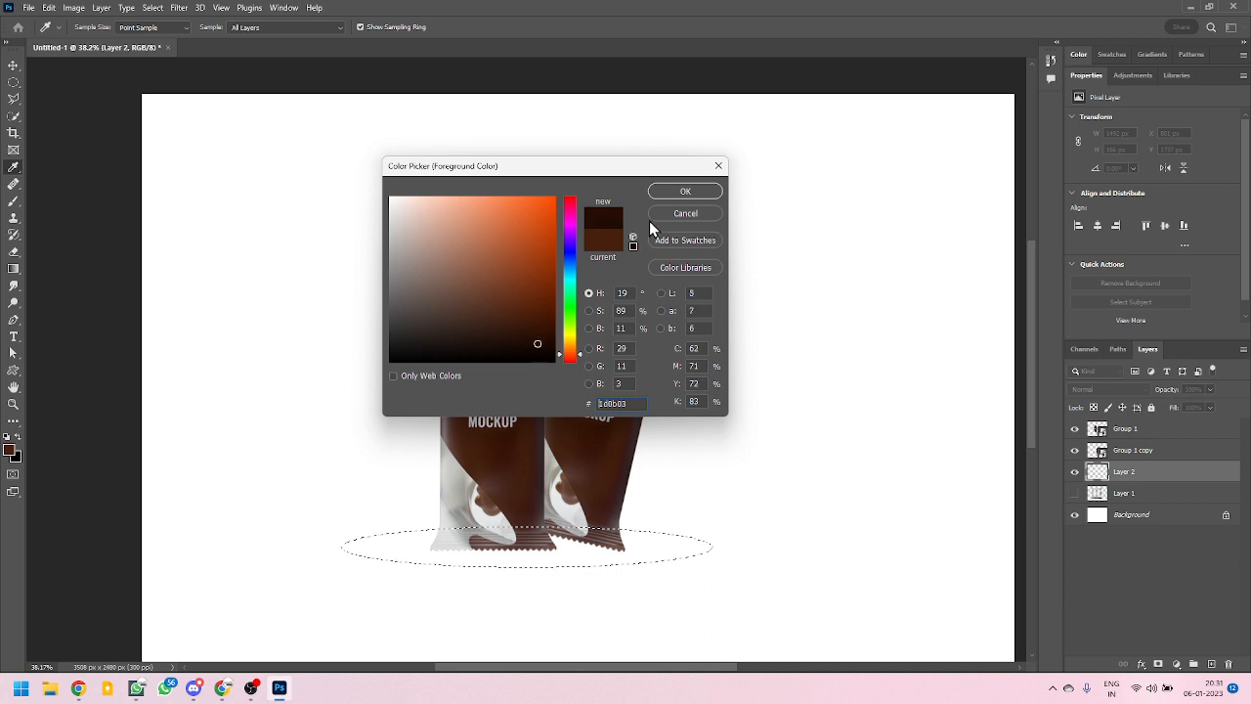
pyautogui.click(683, 188)
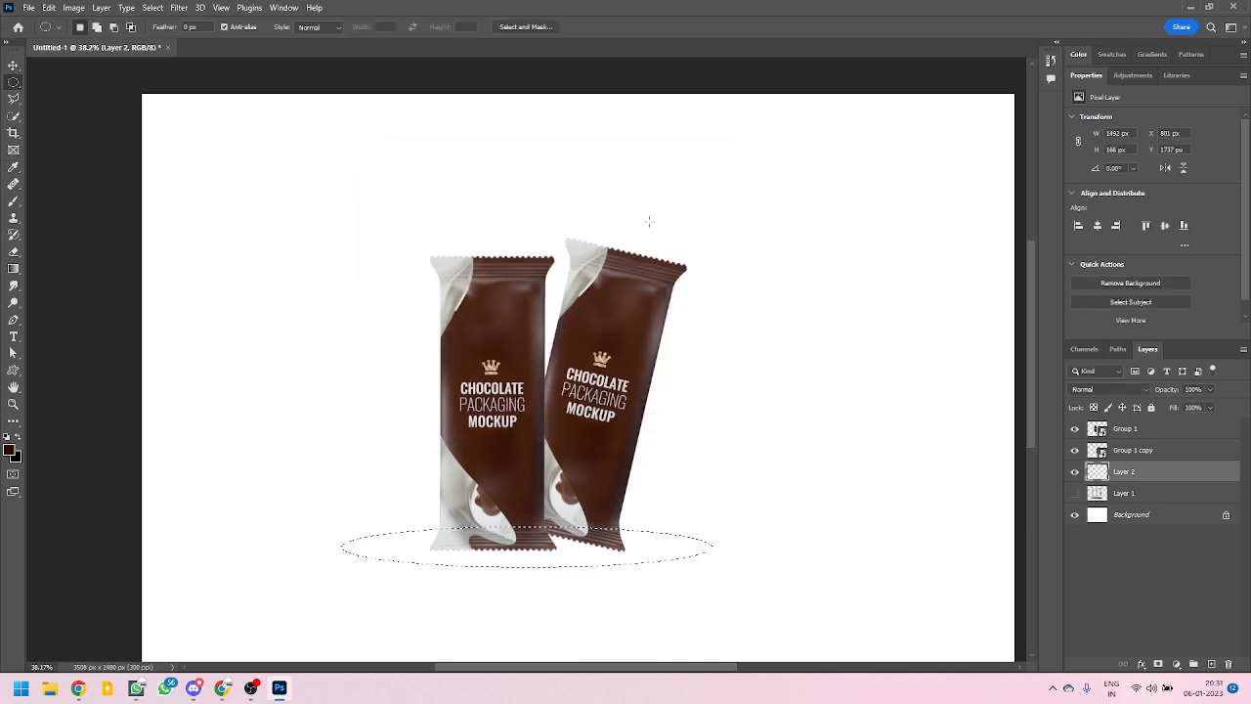
pyautogui.hotkey('alt', 'BackSpace')
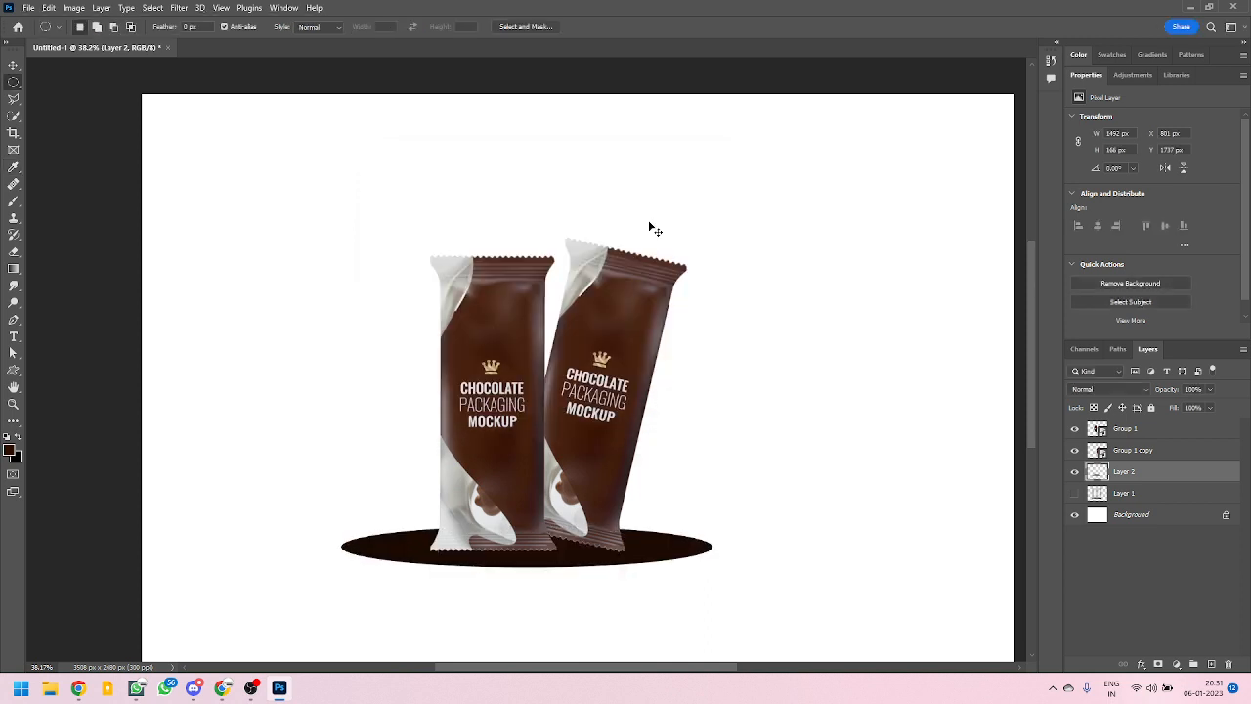
# Step: Convert the Layer 2 ellipse to a smart object and apply a Gaussian Blur with a 23.5-pixel radius
pyautogui.rightClick(1147, 474)
pyautogui.click(1022, 306)
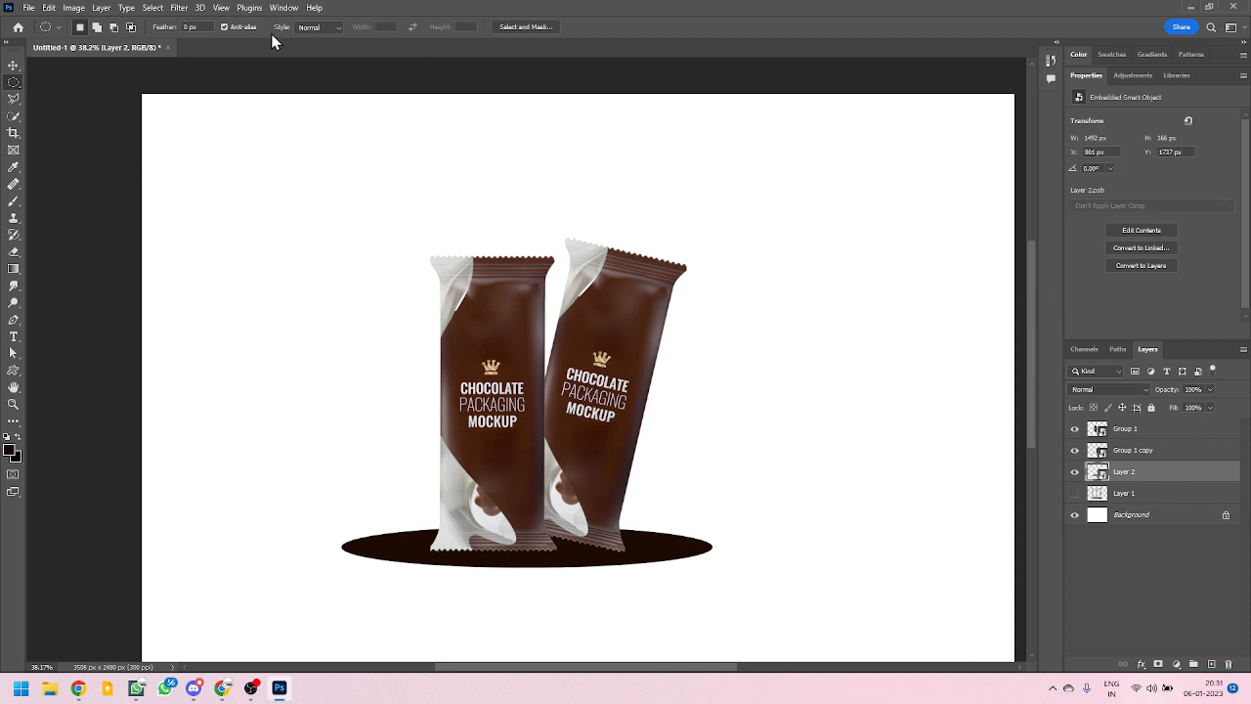
pyautogui.click(181, 8)
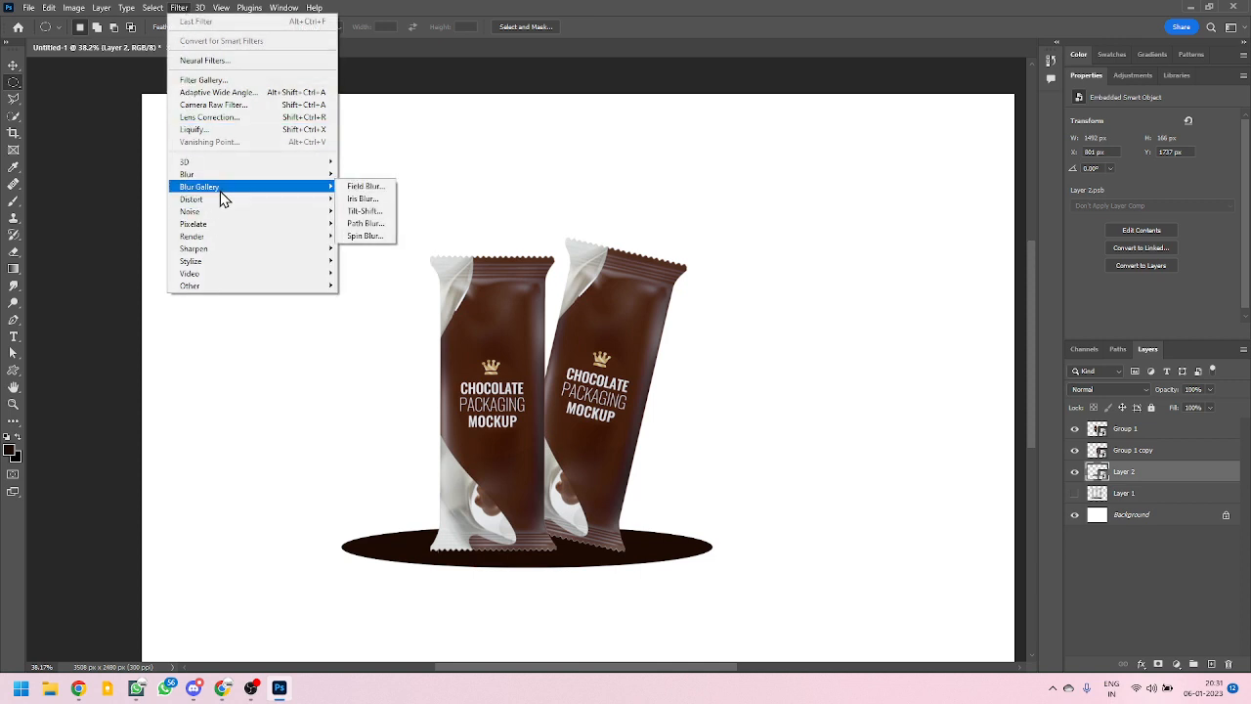
pyautogui.moveTo(223, 181)
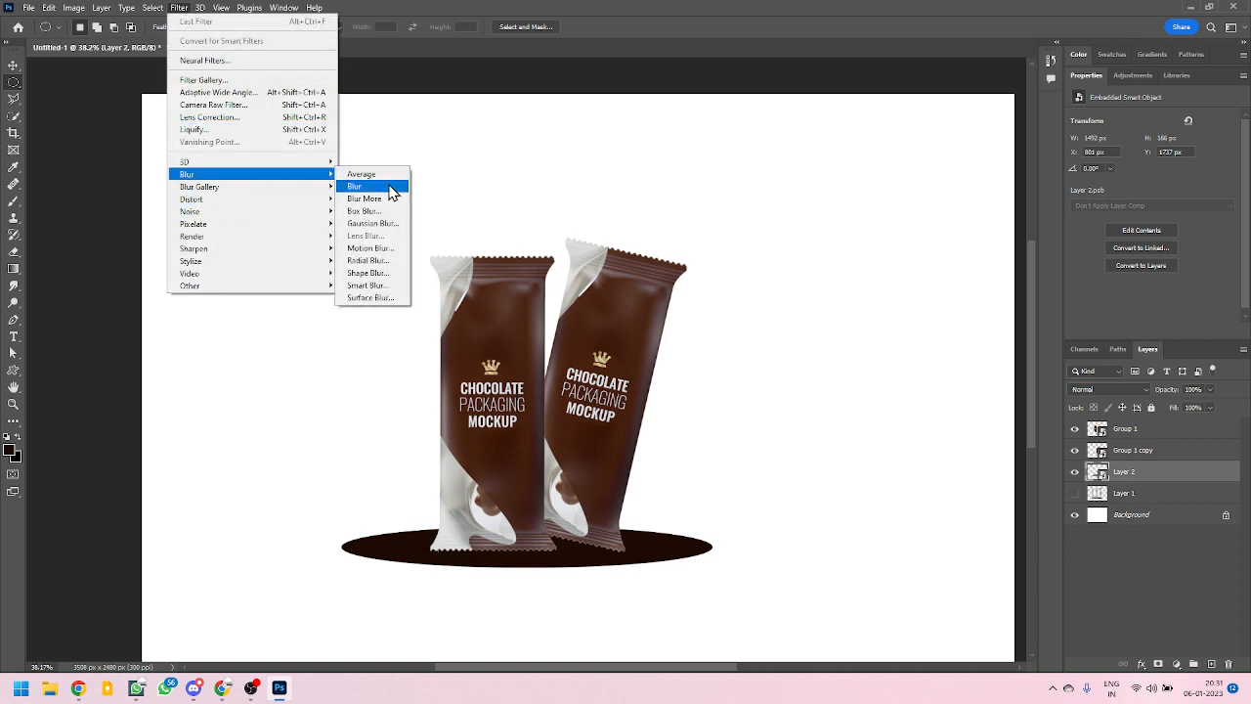
pyautogui.click(391, 228)
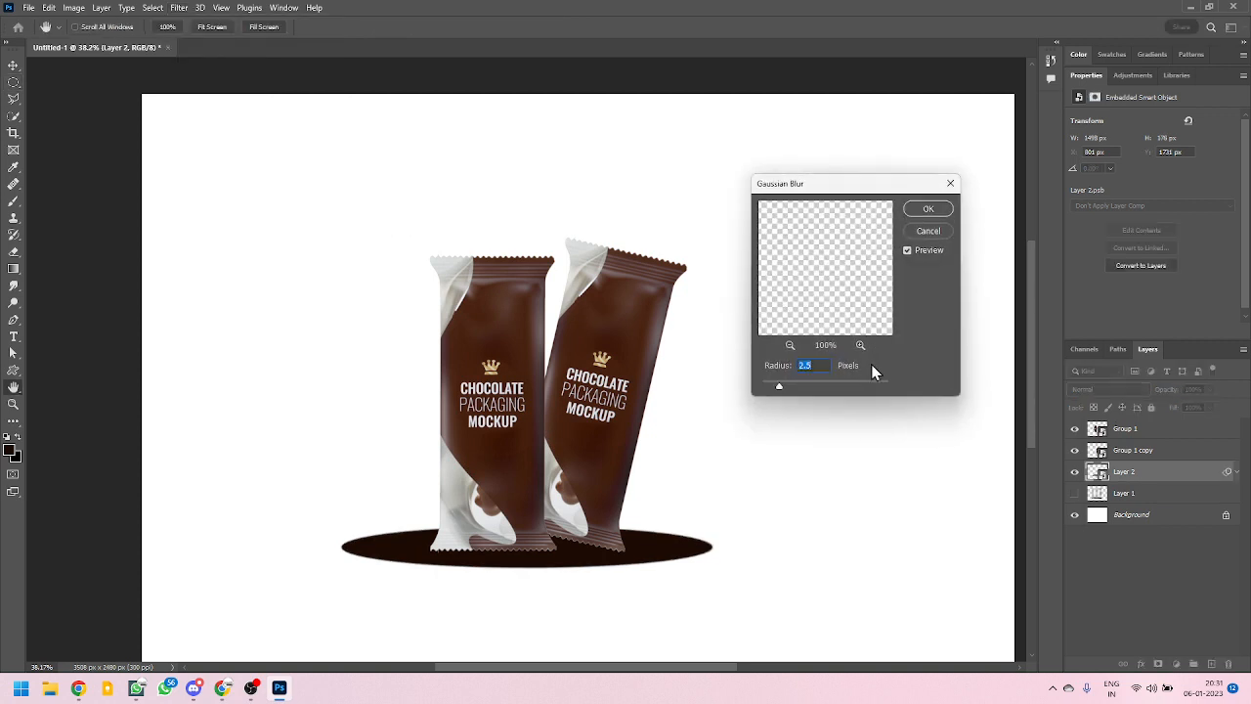
pyautogui.moveTo(786, 389); pyautogui.dragTo(836, 381)
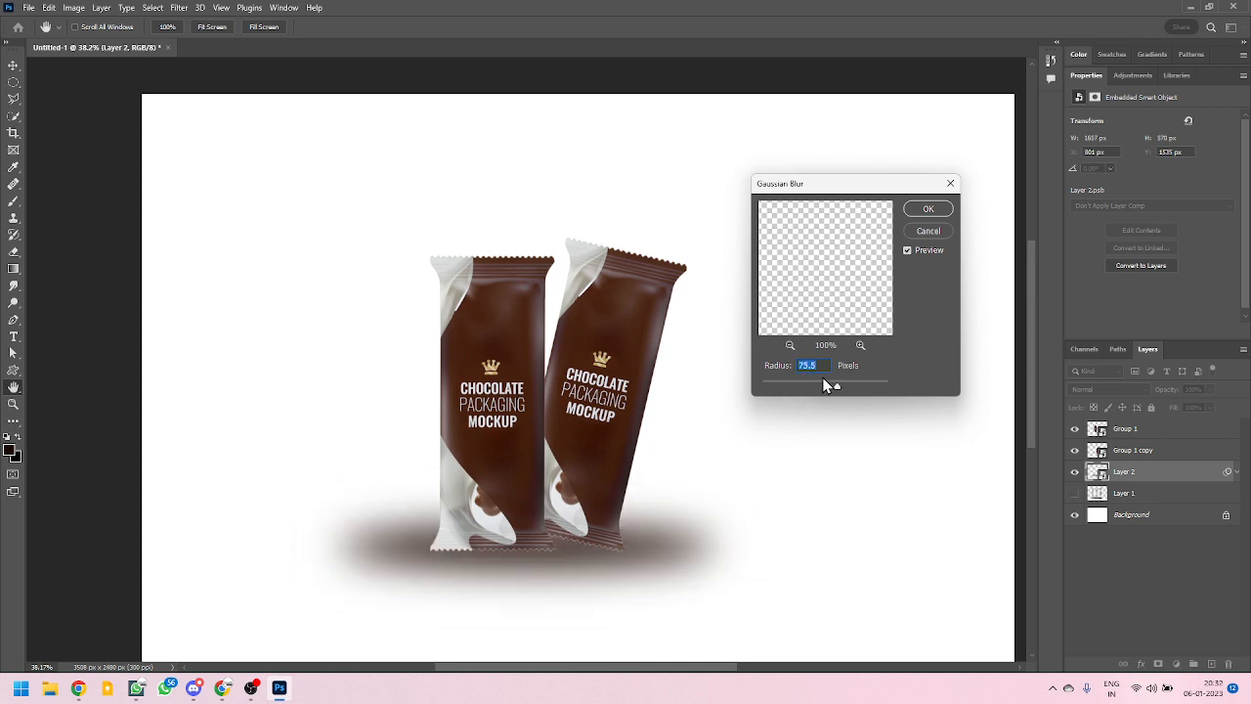
pyautogui.click(807, 383)
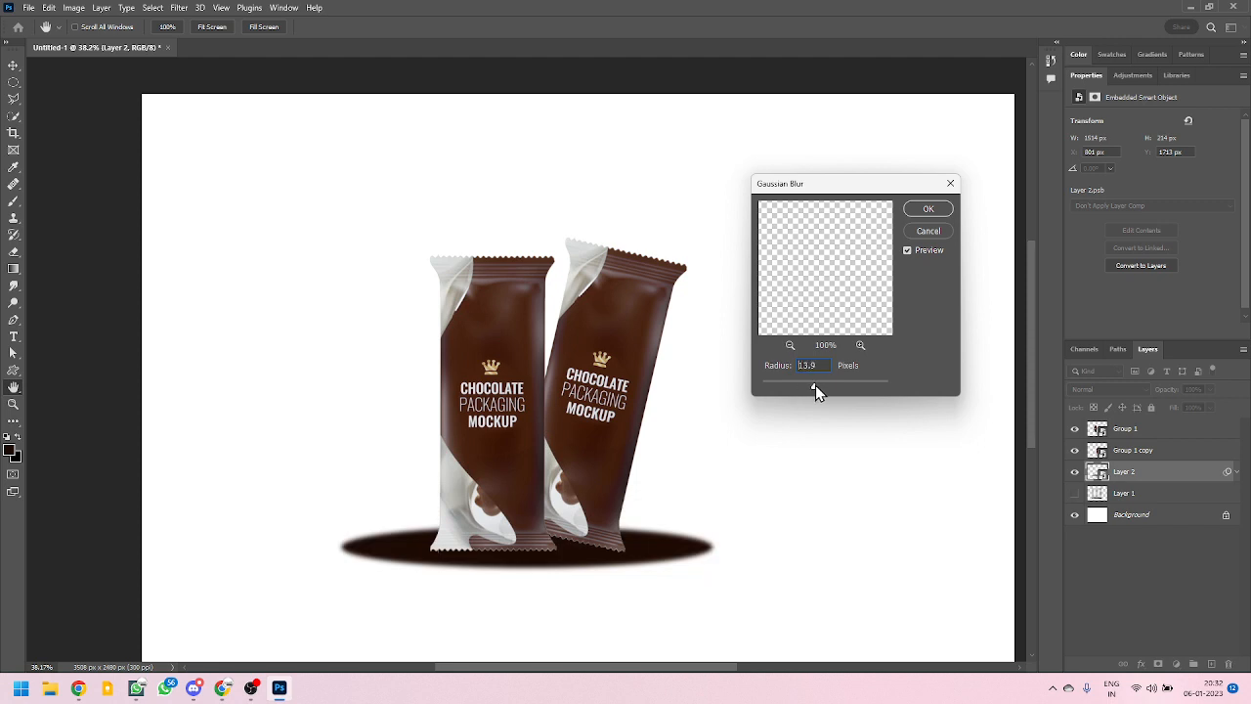
pyautogui.moveTo(816, 385); pyautogui.dragTo(825, 382)
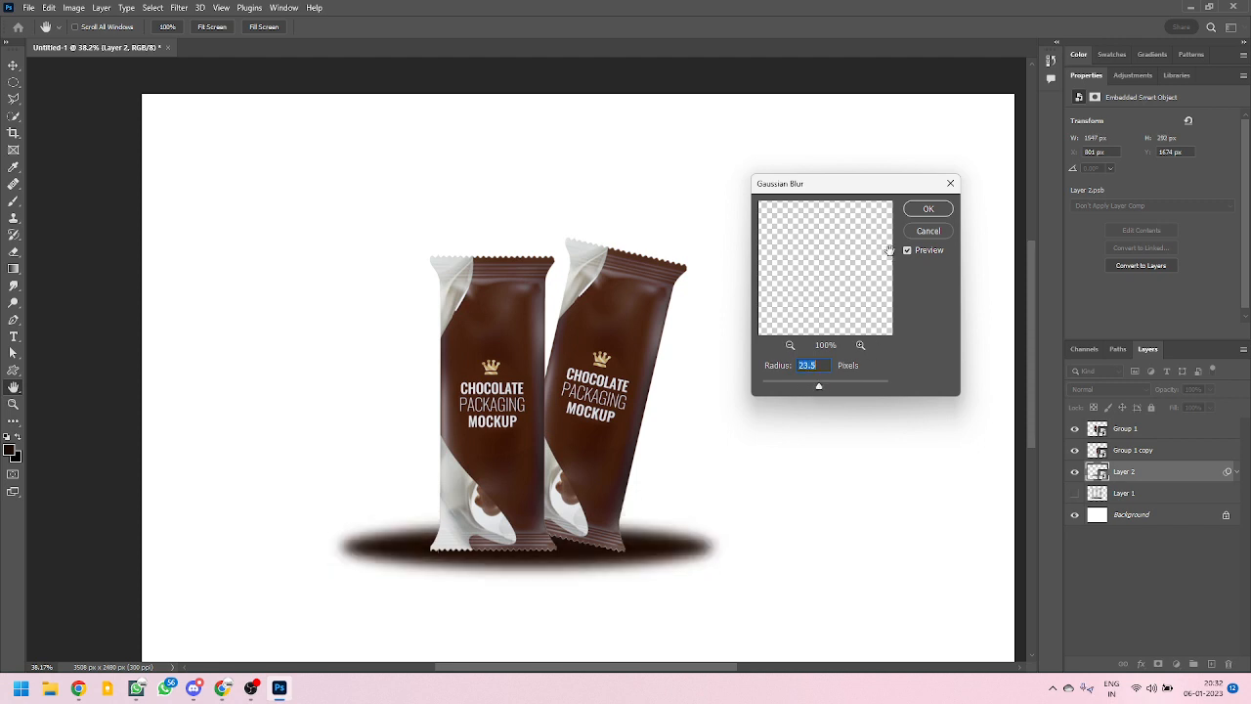
pyautogui.click(927, 209)
# Step: Lower the blurred ellipse slightly, scale it to about 155% width and 125% height, and shift it a little right beneath the wrappers
pyautogui.press('v')
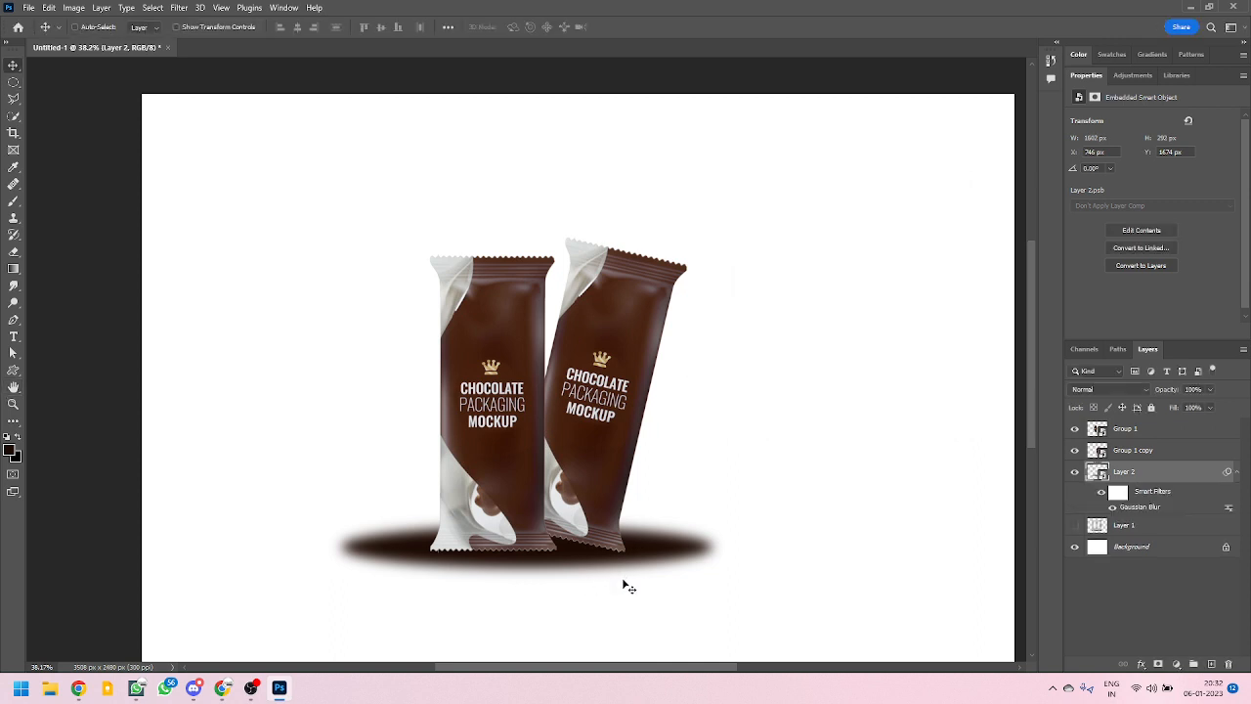
pyautogui.moveTo(654, 567); pyautogui.dragTo(652, 567)
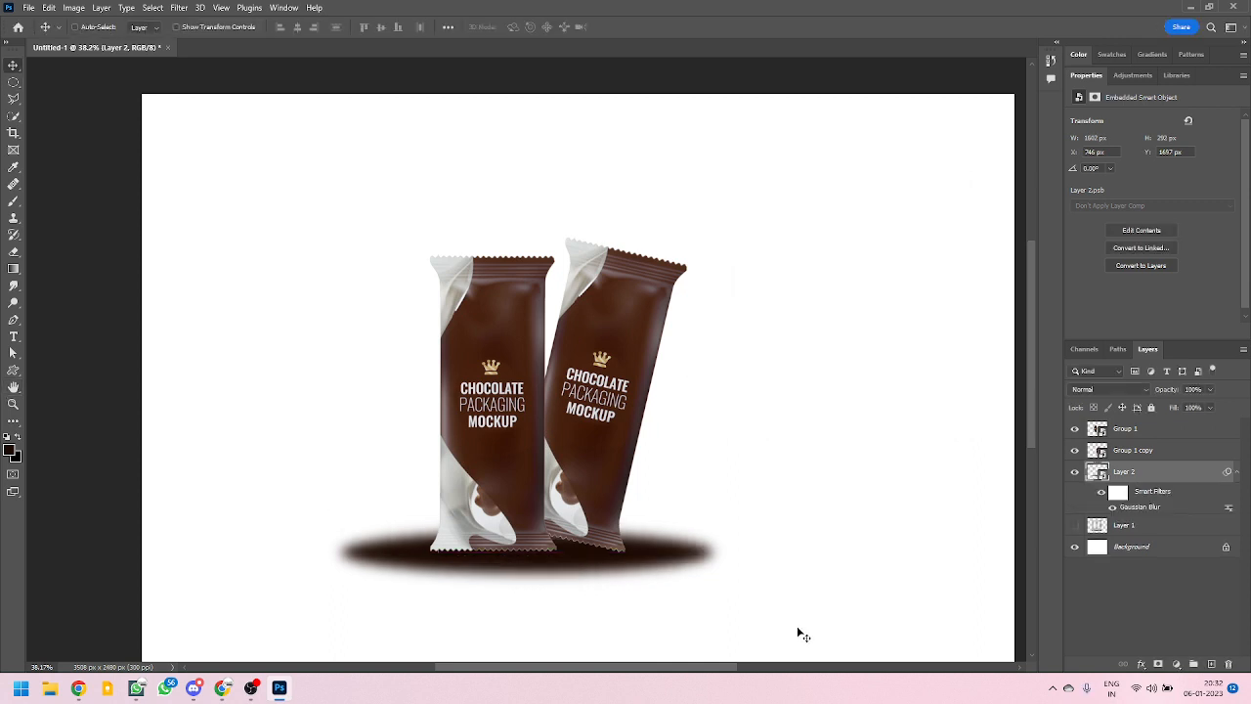
pyautogui.hotkey('ctrl', 't')
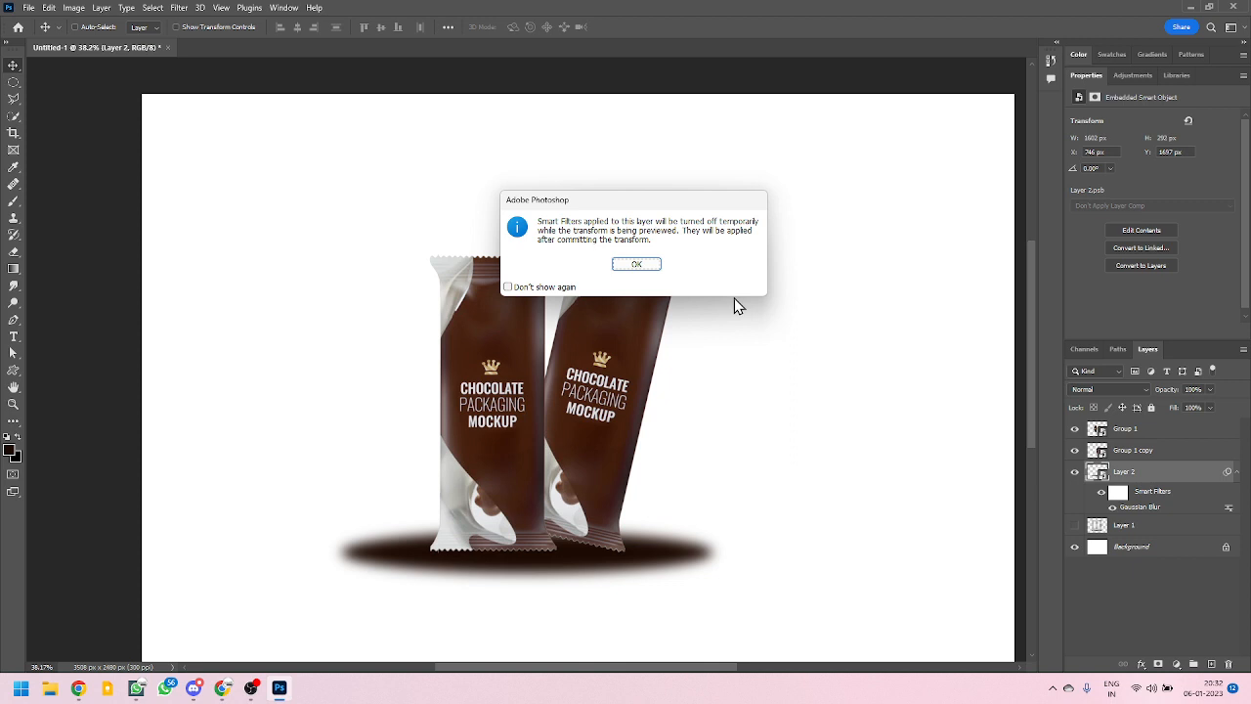
pyautogui.click(637, 264)
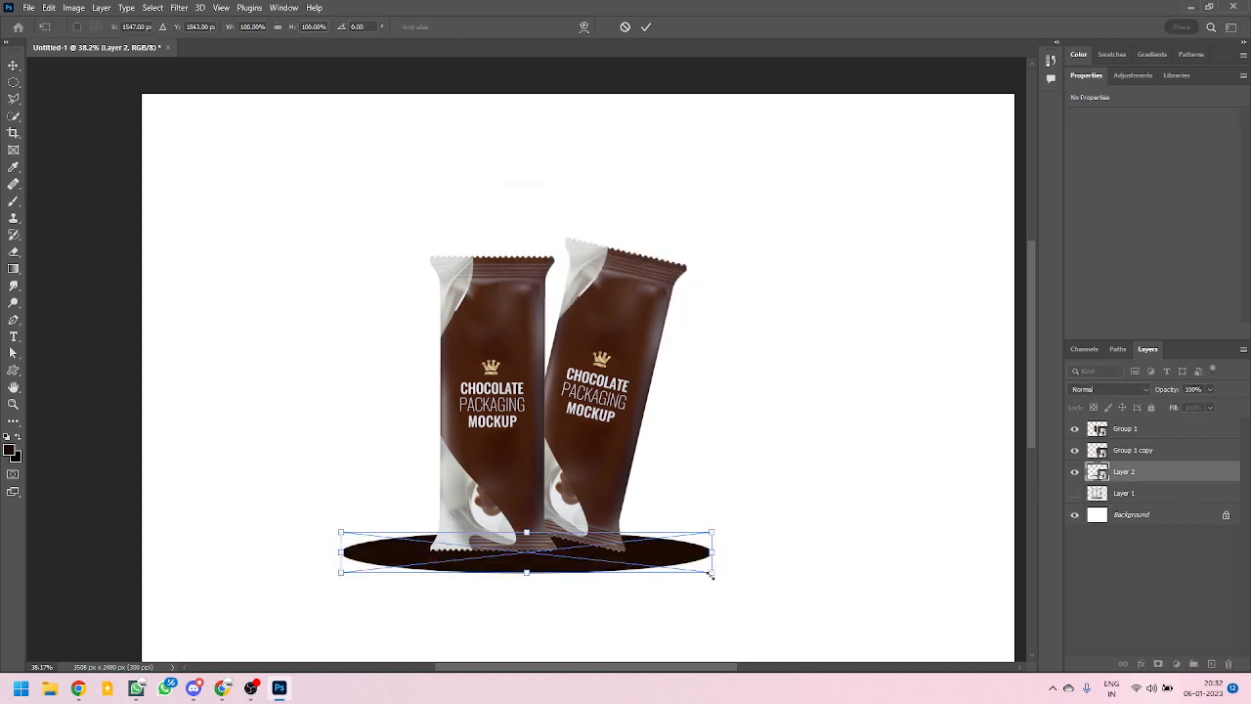
pyautogui.moveTo(711, 576); pyautogui.dragTo(815, 587)
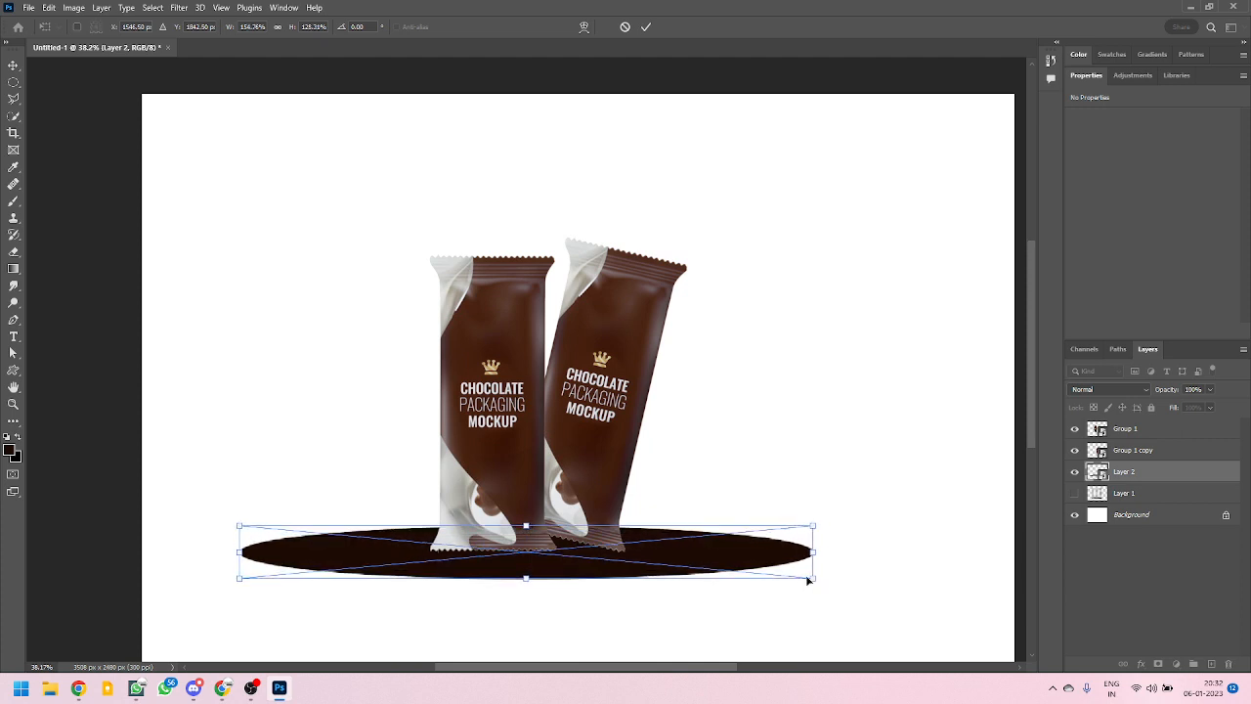
pyautogui.press('Return')
pyautogui.hotkey('ctrl', 'alt', 'f')
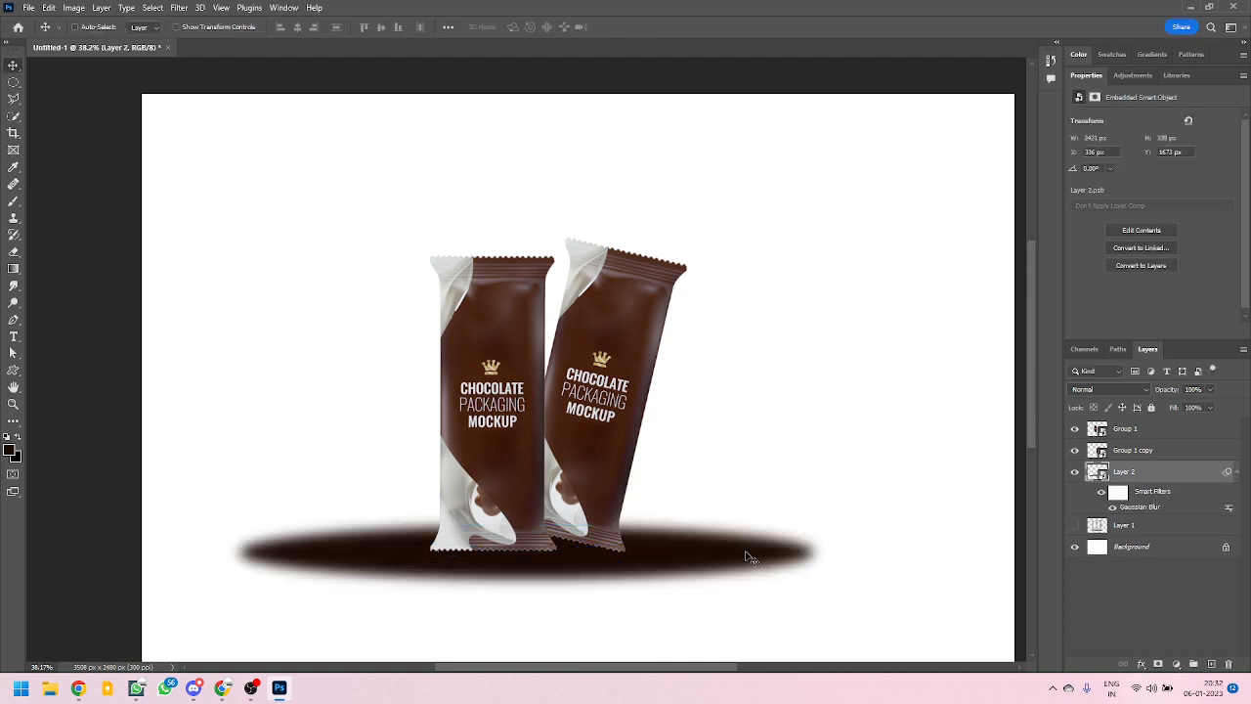
pyautogui.moveTo(750, 558); pyautogui.dragTo(760, 550)
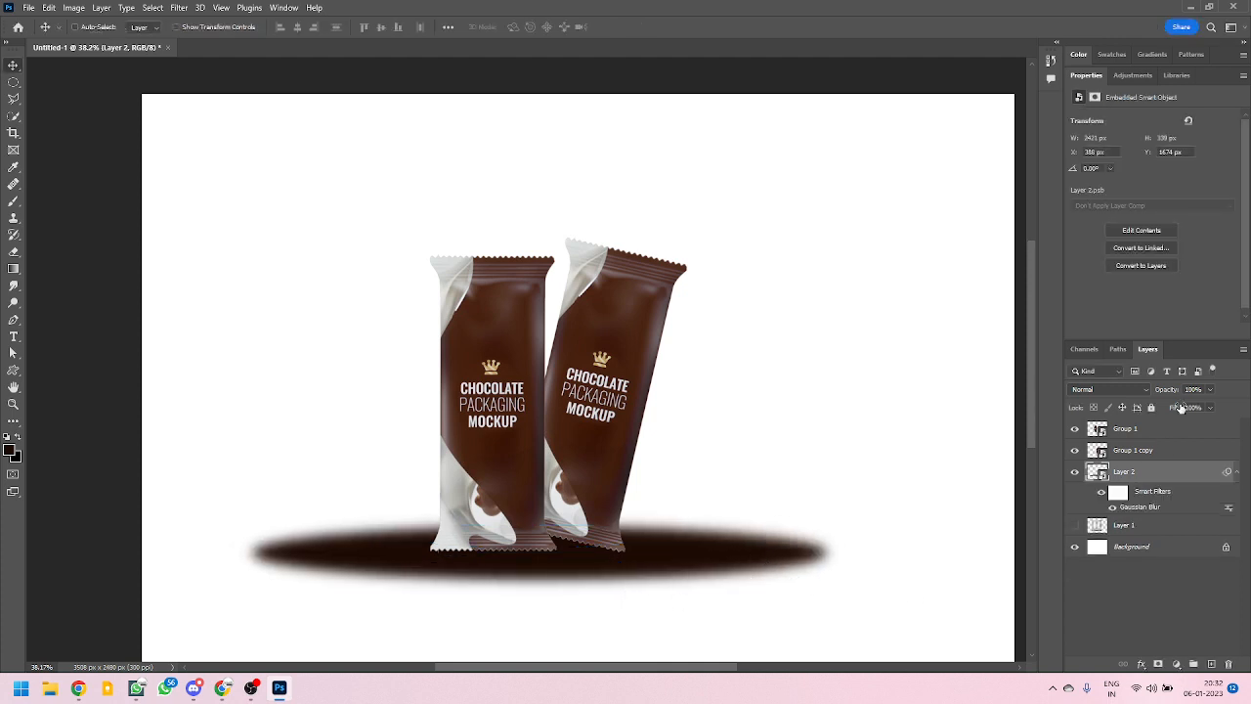
# Step: Try lowering the shadow ellipse's layer opacity to about 34%, and restore it to 100%
pyautogui.click(1211, 407)
pyautogui.moveTo(1182, 405); pyautogui.dragTo(1246, 411)
pyautogui.moveTo(1165, 411); pyautogui.dragTo(1196, 409)
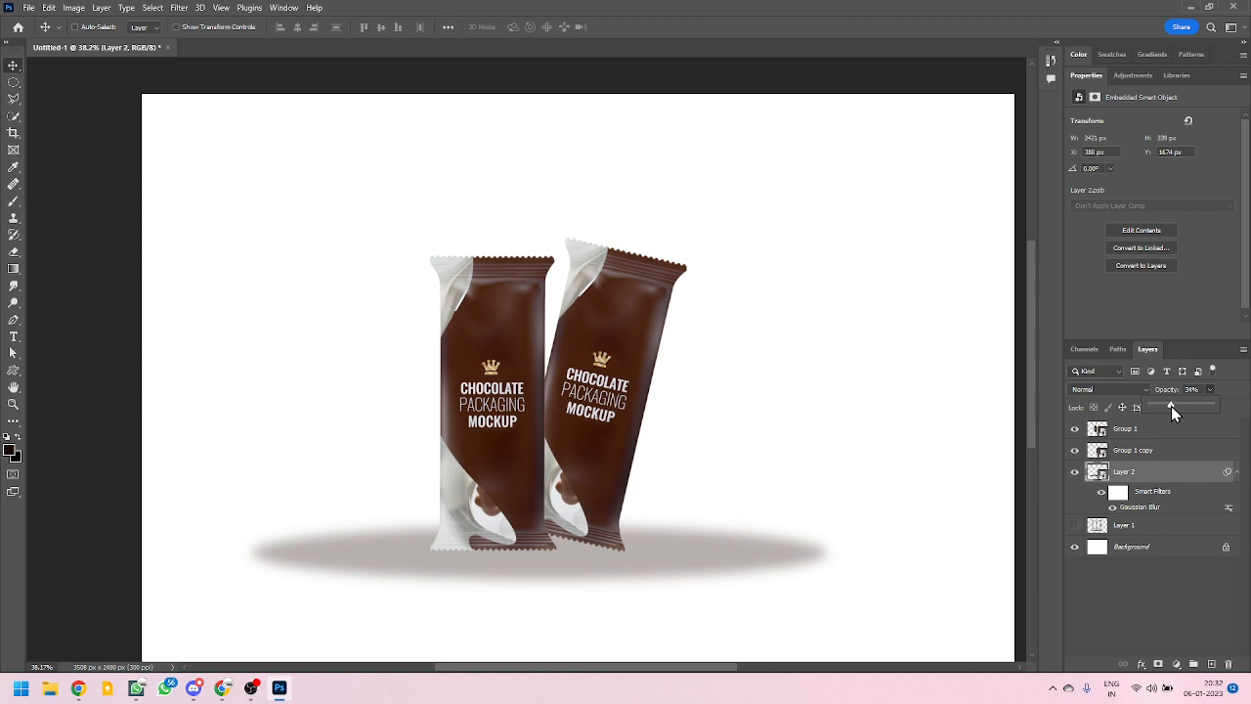
pyautogui.moveTo(1171, 406); pyautogui.dragTo(1212, 406)
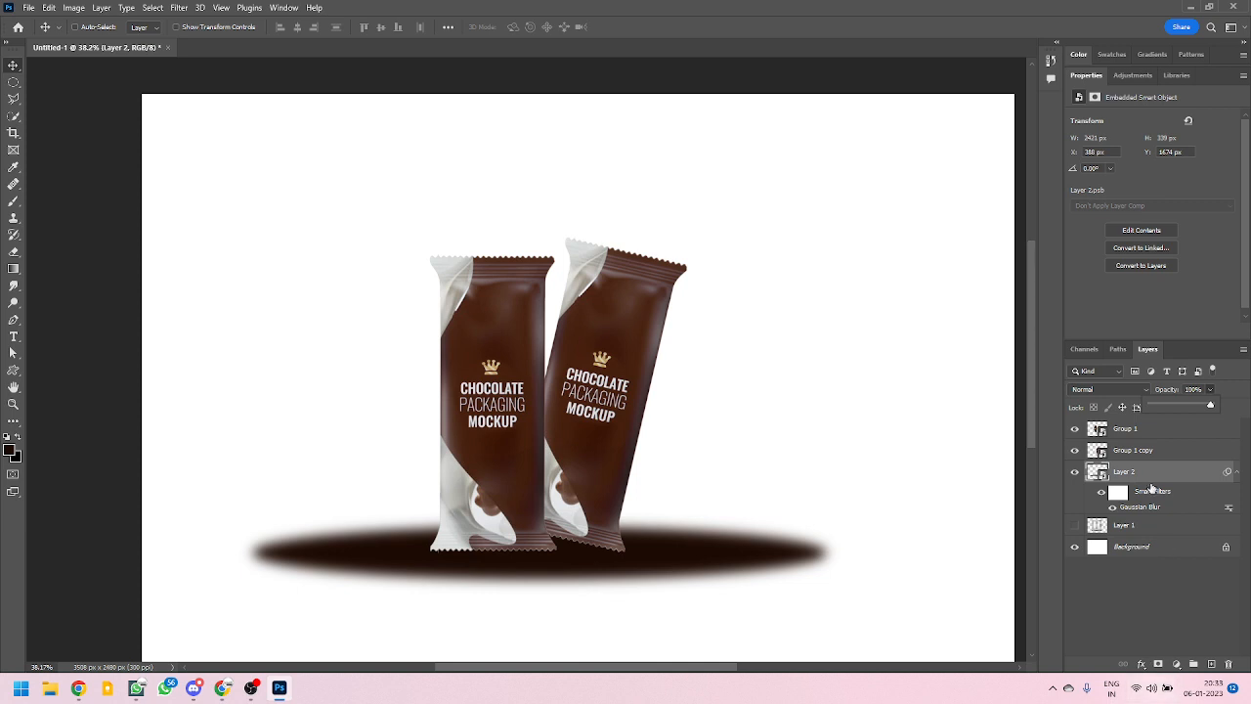
# Step: Add a layer mask to Layer 2 and fade the shadow's right half with a 500 px soft black brush at 52% opacity
pyautogui.click(1158, 665)
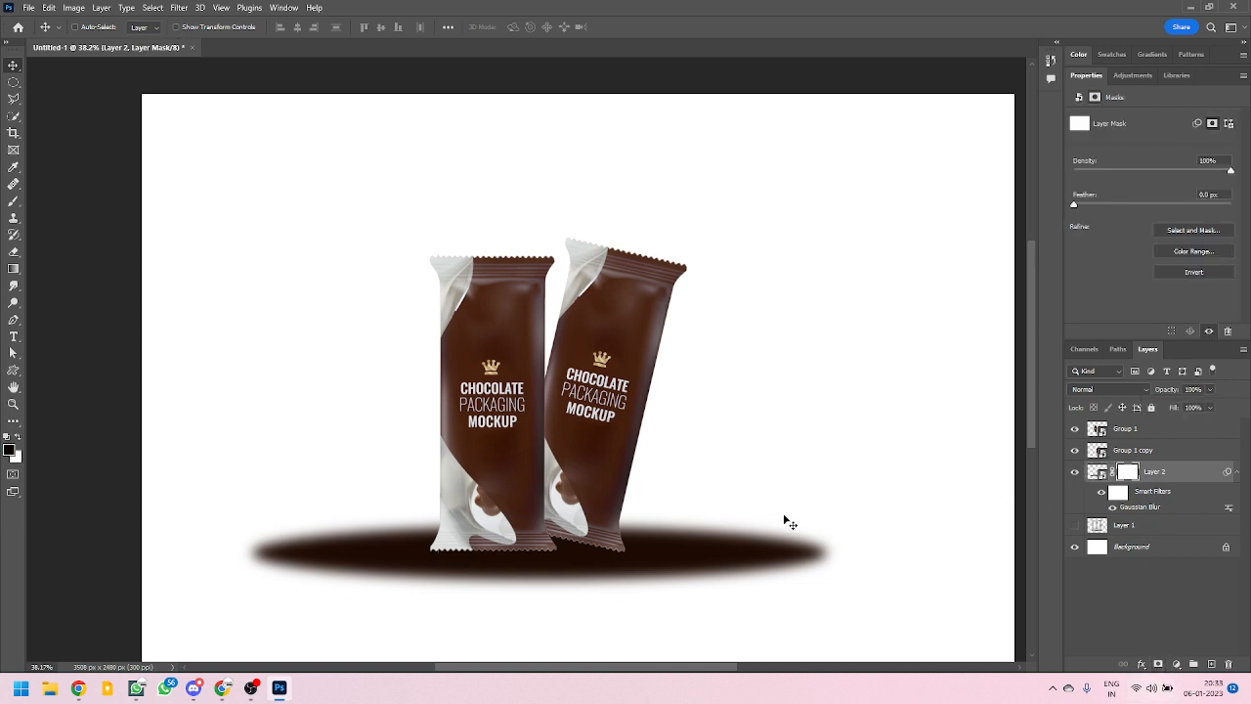
pyautogui.press('b')
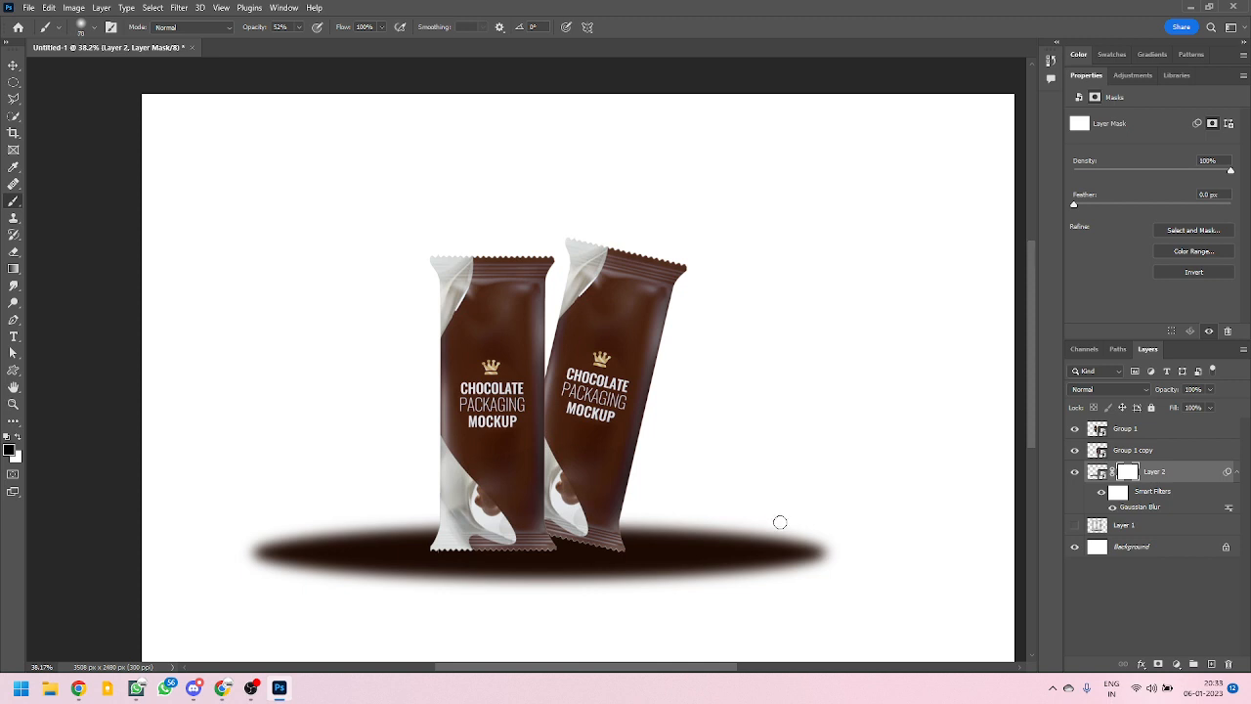
pyautogui.press(']')
pyautogui.press(']')
pyautogui.press(']')
pyautogui.press(']')
pyautogui.press(']')
pyautogui.press(']')
pyautogui.press(']')
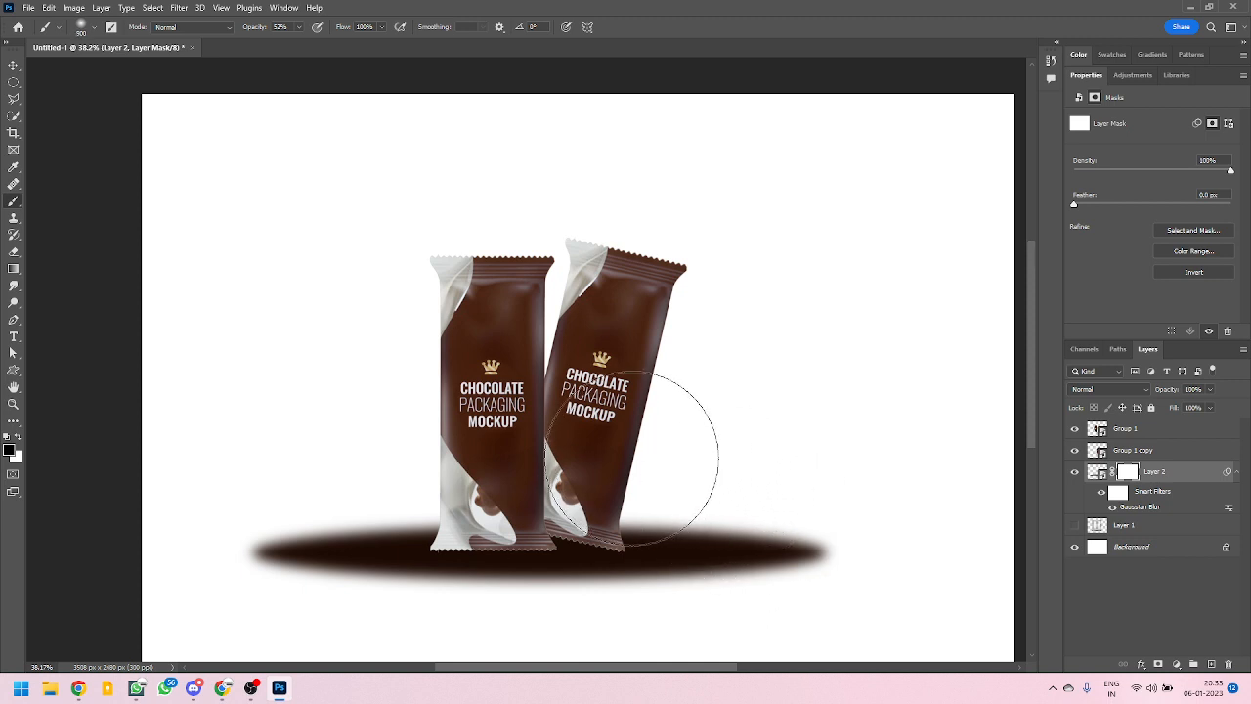
pyautogui.moveTo(653, 457); pyautogui.dragTo(768, 461)
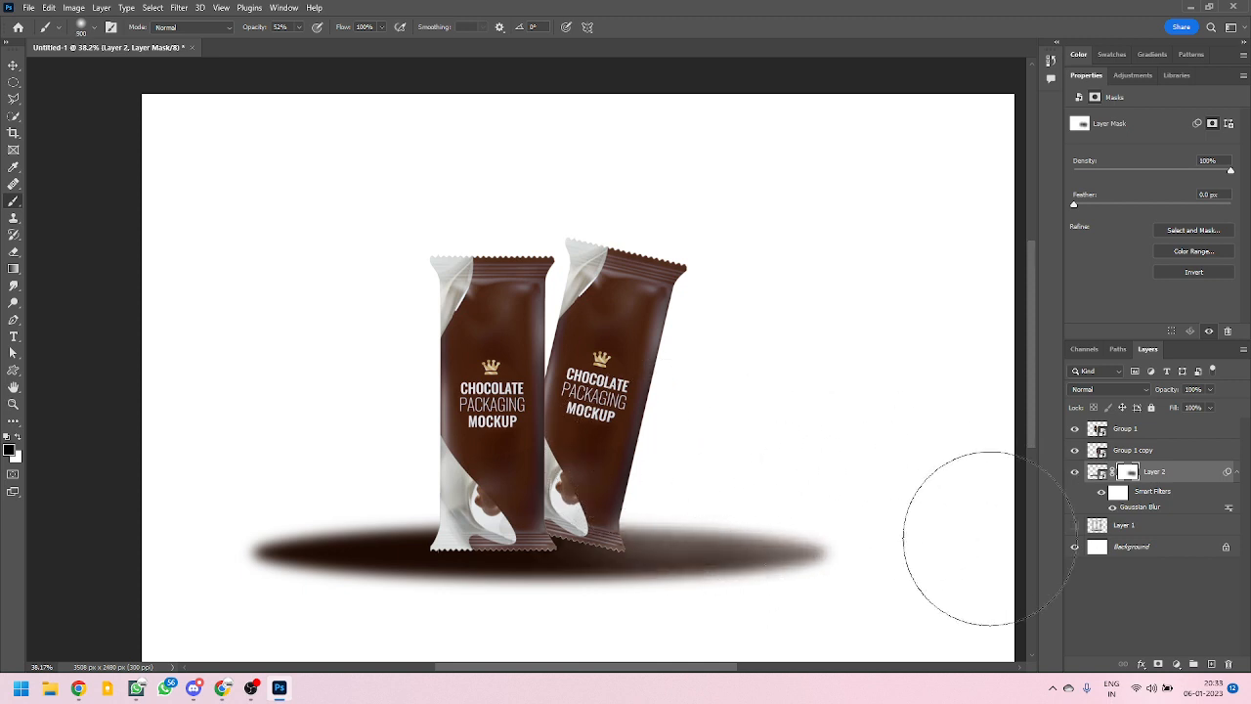
# Step: Lower the brush opacity to 13% and softly fade both sides of the shadow by painting black on Layer 2's mask
pyautogui.click(300, 31)
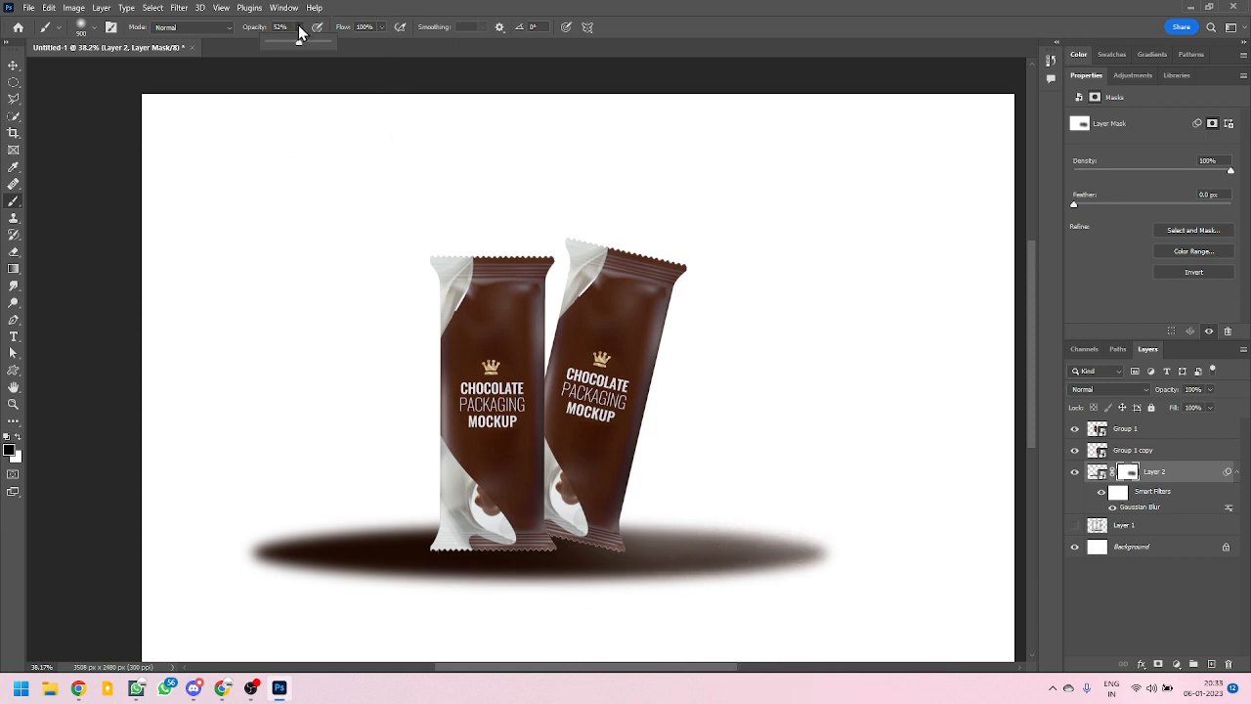
pyautogui.click(662, 31)
pyautogui.moveTo(393, 462)
pyautogui.mouseDown()
pyautogui.moveTo(182, 517)
pyautogui.moveTo(291, 492)
pyautogui.moveTo(104, 573)
pyautogui.moveTo(345, 625)
pyautogui.moveTo(118, 573)
pyautogui.moveTo(363, 517)
pyautogui.moveTo(674, 570)
pyautogui.moveTo(992, 531)
pyautogui.moveTo(1006, 573)
pyautogui.moveTo(852, 615)
pyautogui.moveTo(666, 642)
pyautogui.mouseUp()
pyautogui.hscroll(-10, 377, 670)
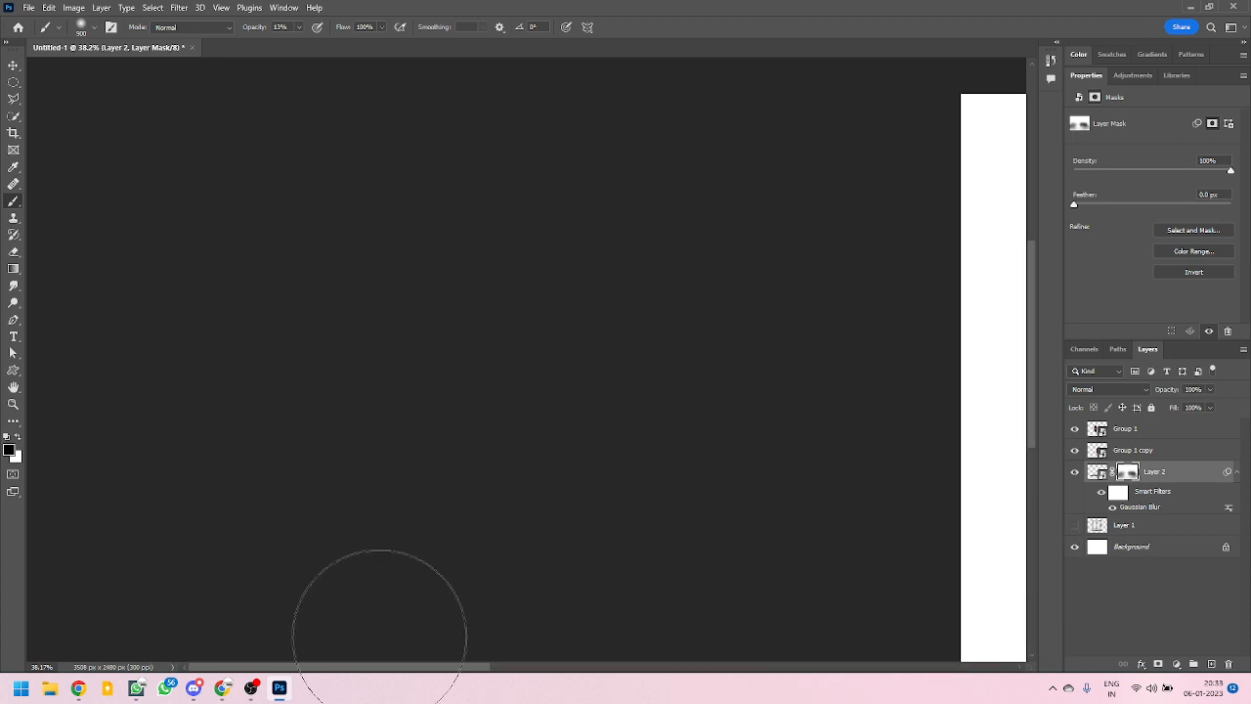
pyautogui.moveTo(746, 550)
pyautogui.mouseDown()
pyautogui.moveTo(291, 326)
pyautogui.moveTo(176, 441)
pyautogui.mouseUp()
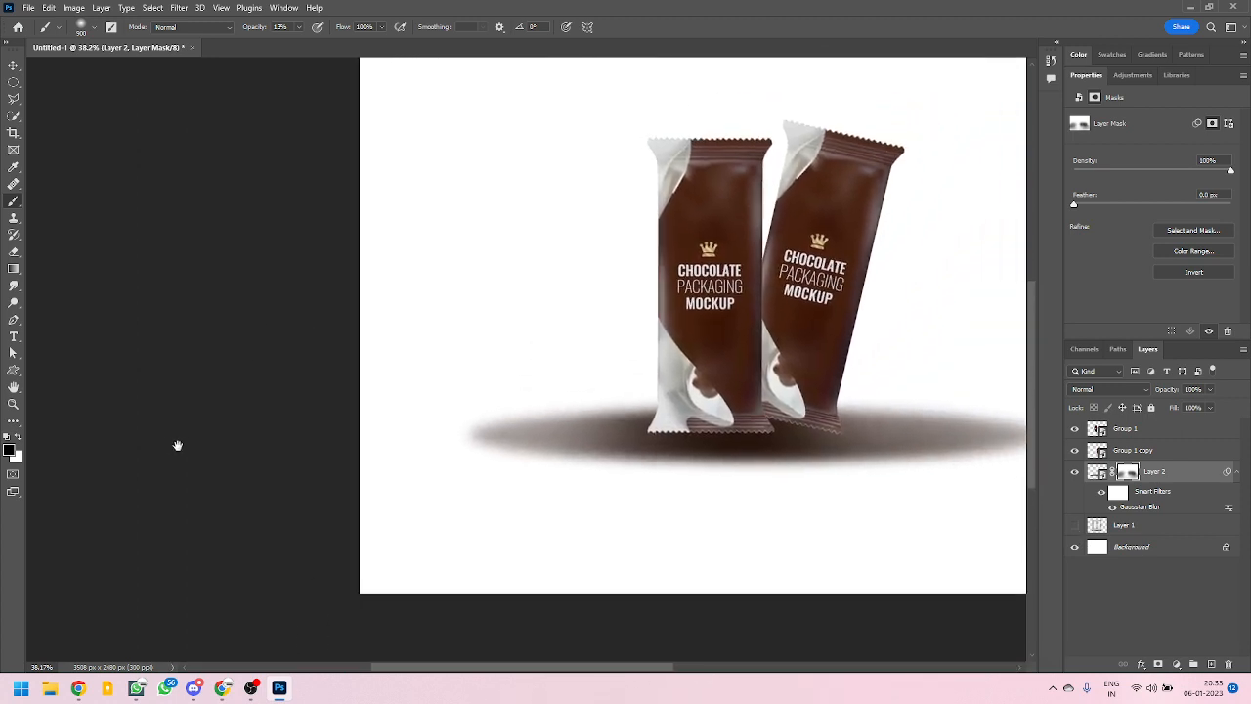
pyautogui.moveTo(852, 521)
pyautogui.mouseDown()
pyautogui.moveTo(490, 533)
pyautogui.moveTo(859, 525)
pyautogui.moveTo(466, 525)
pyautogui.moveTo(703, 523)
pyautogui.moveTo(337, 489)
pyautogui.moveTo(305, 422)
pyautogui.mouseUp()
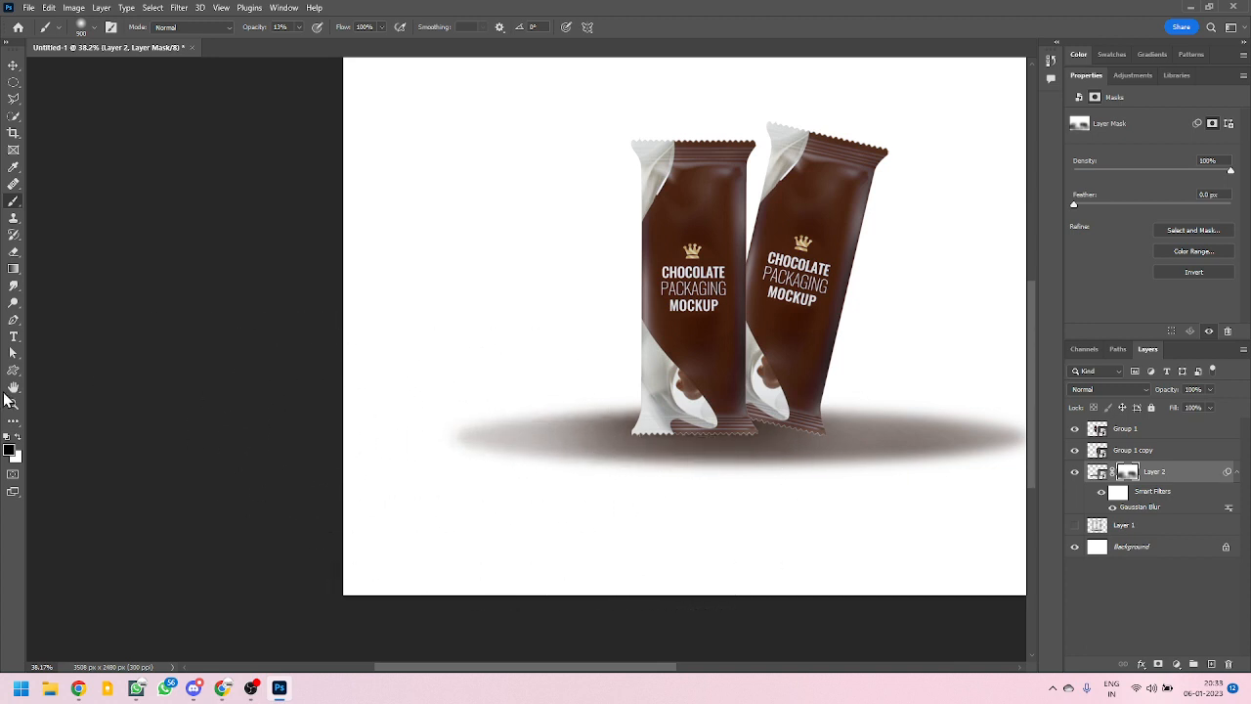
pyautogui.moveTo(391, 450); pyautogui.dragTo(211, 457)
pyautogui.moveTo(739, 460)
pyautogui.mouseDown()
pyautogui.moveTo(958, 464)
pyautogui.moveTo(957, 453)
pyautogui.moveTo(894, 455)
pyautogui.mouseUp()
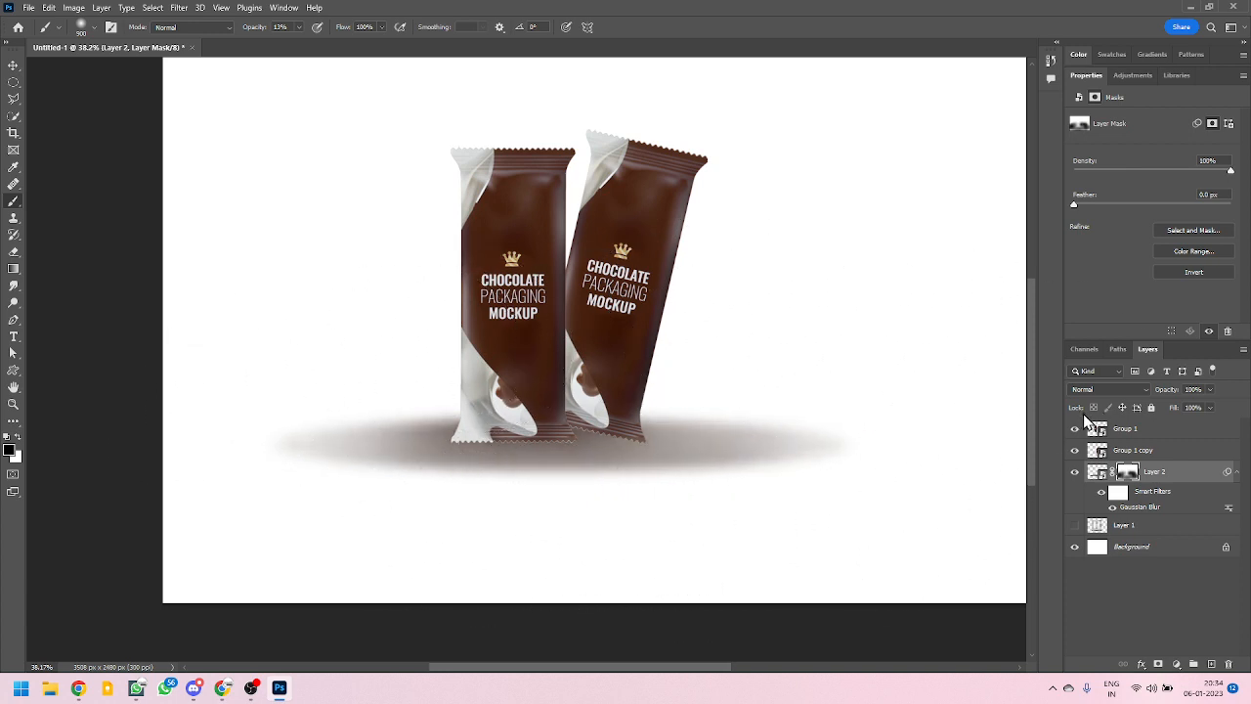
# Step: Flatten the Layer 2 shadow to about 68% height at full width and shift it slightly right beneath the wrappers
pyautogui.click(14, 64)
pyautogui.scroll(-3, 259, 516)
pyautogui.scroll(-3, 280, 521)
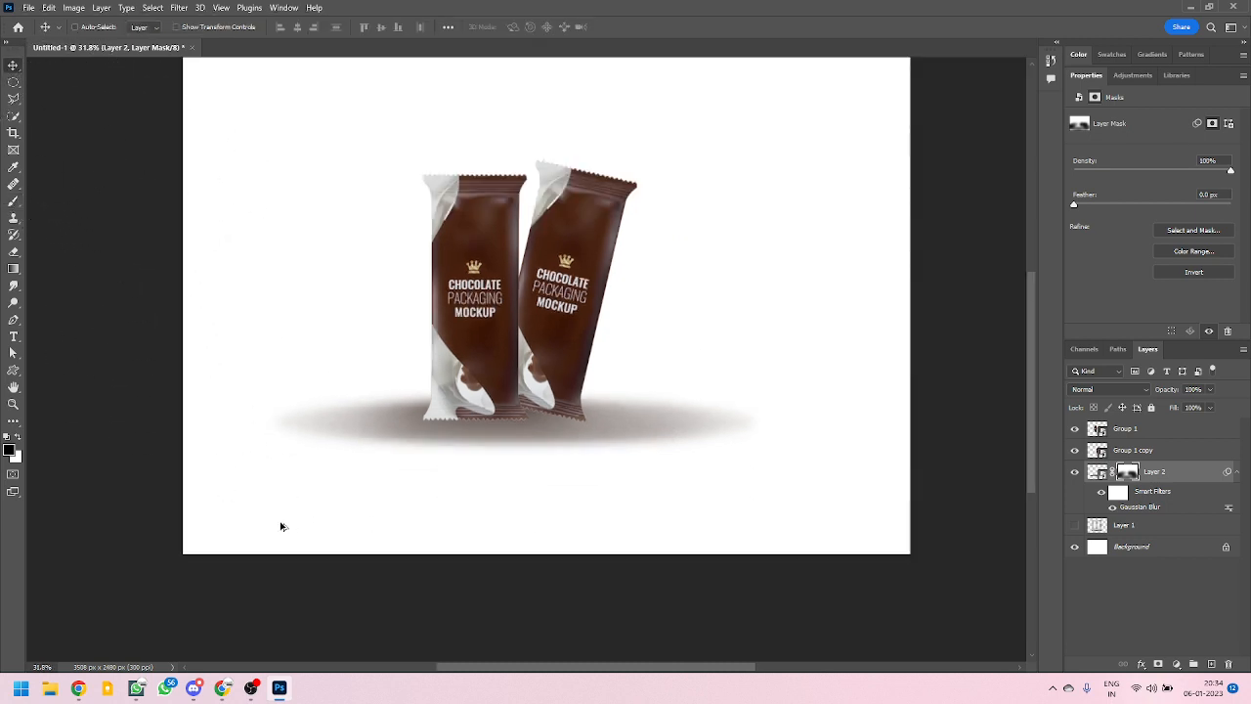
pyautogui.scroll(1, 492, 357)
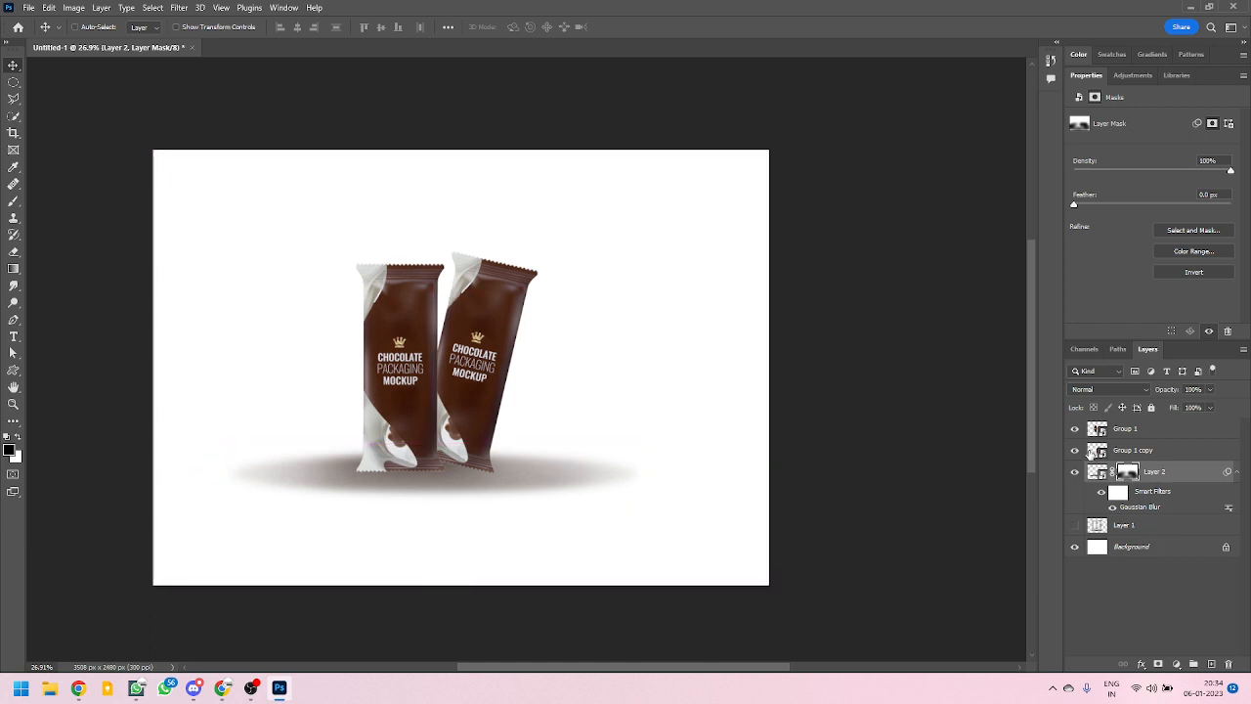
pyautogui.hotkey('ctrl', 't')
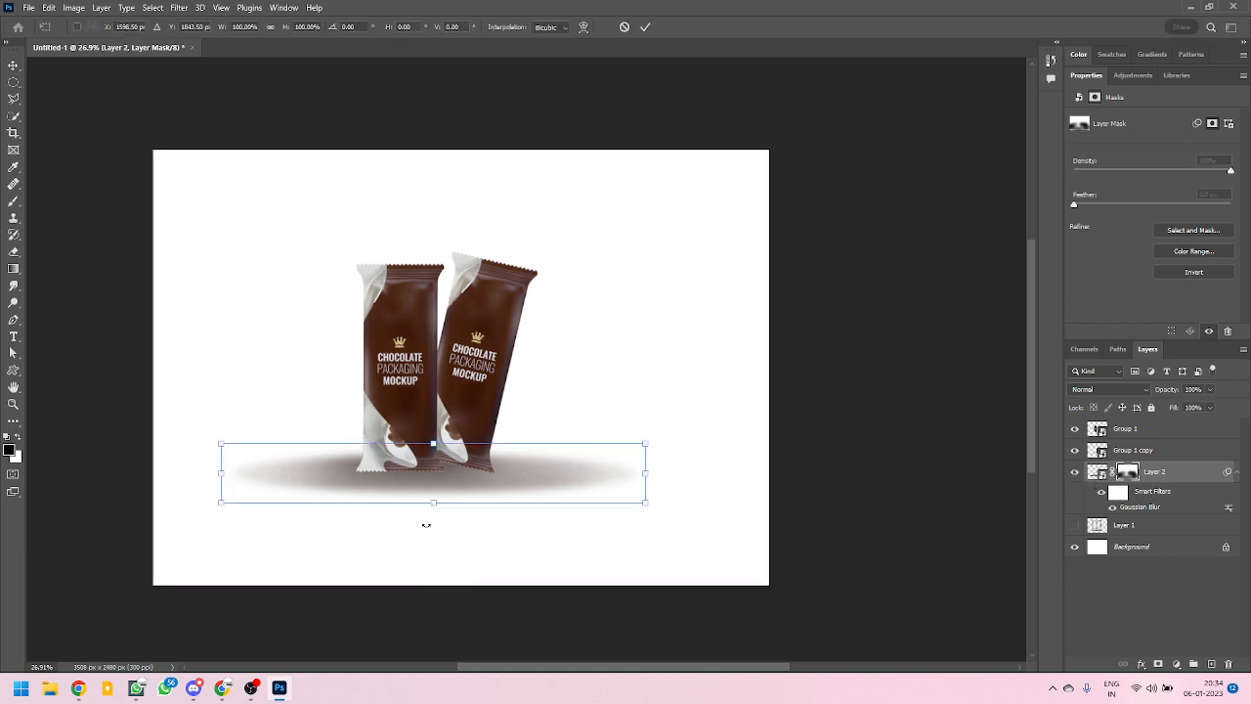
pyautogui.moveTo(435, 502); pyautogui.dragTo(435, 494)
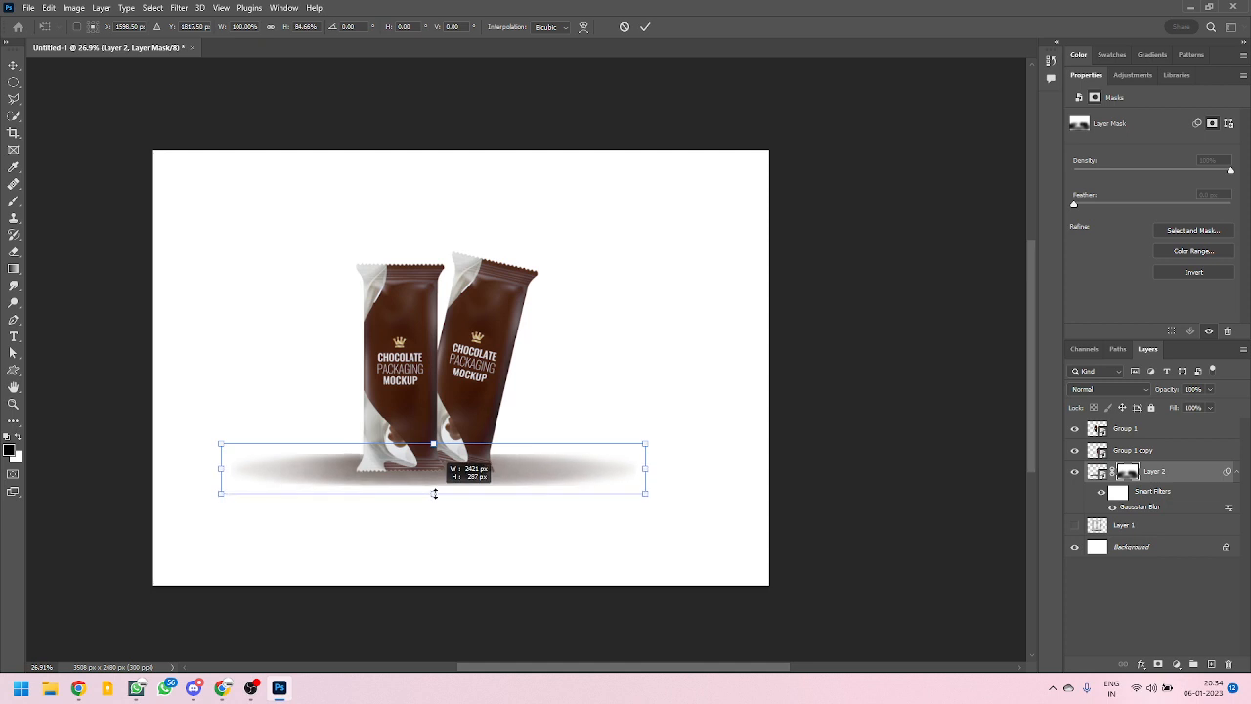
pyautogui.moveTo(433, 444); pyautogui.dragTo(433, 454)
pyautogui.moveTo(537, 486); pyautogui.dragTo(542, 486)
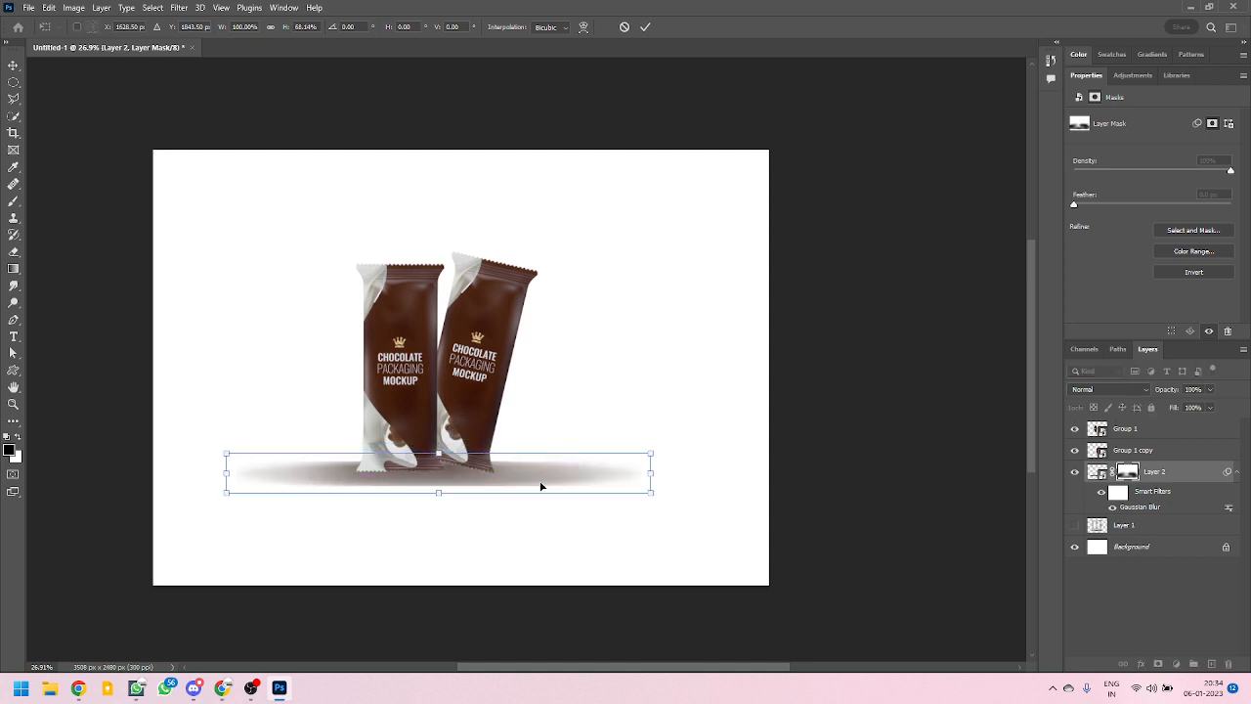
pyautogui.press('Return')
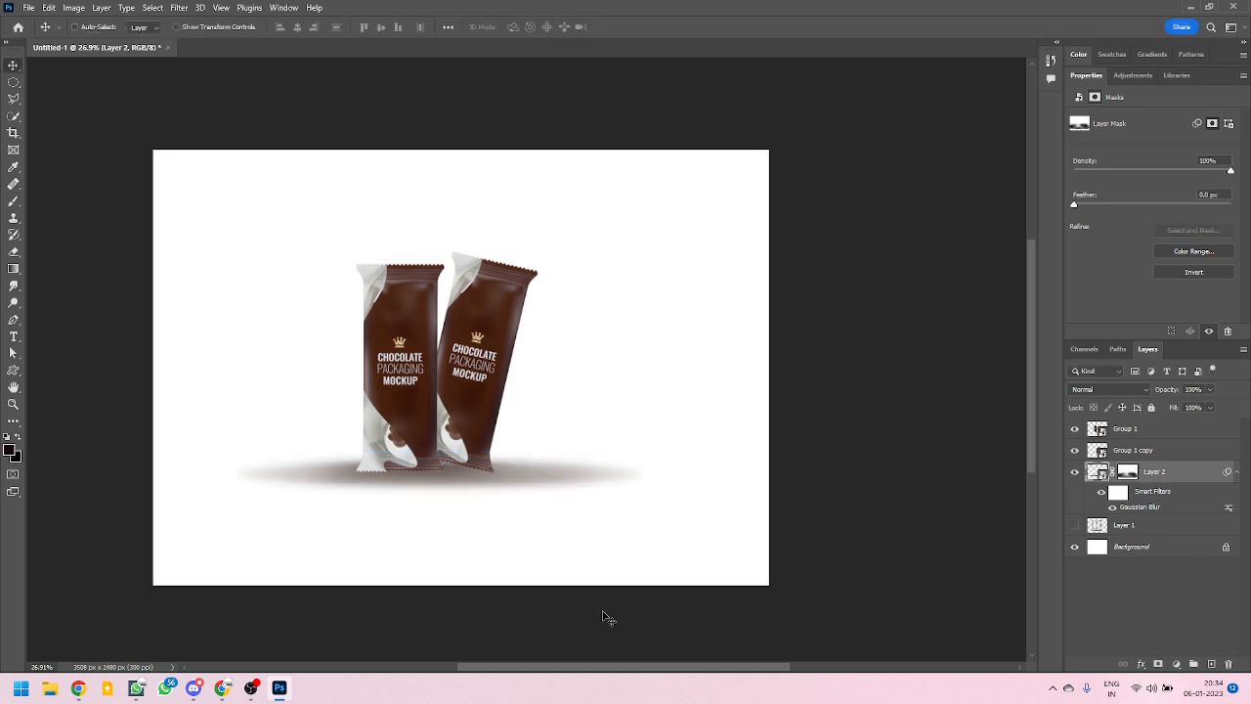
# Step: Select both wrappers together with the Layer 2 shadow and move the whole composition slightly right and down
pyautogui.scroll(3, 396, 396)
pyautogui.scroll(-1, 310, 373)
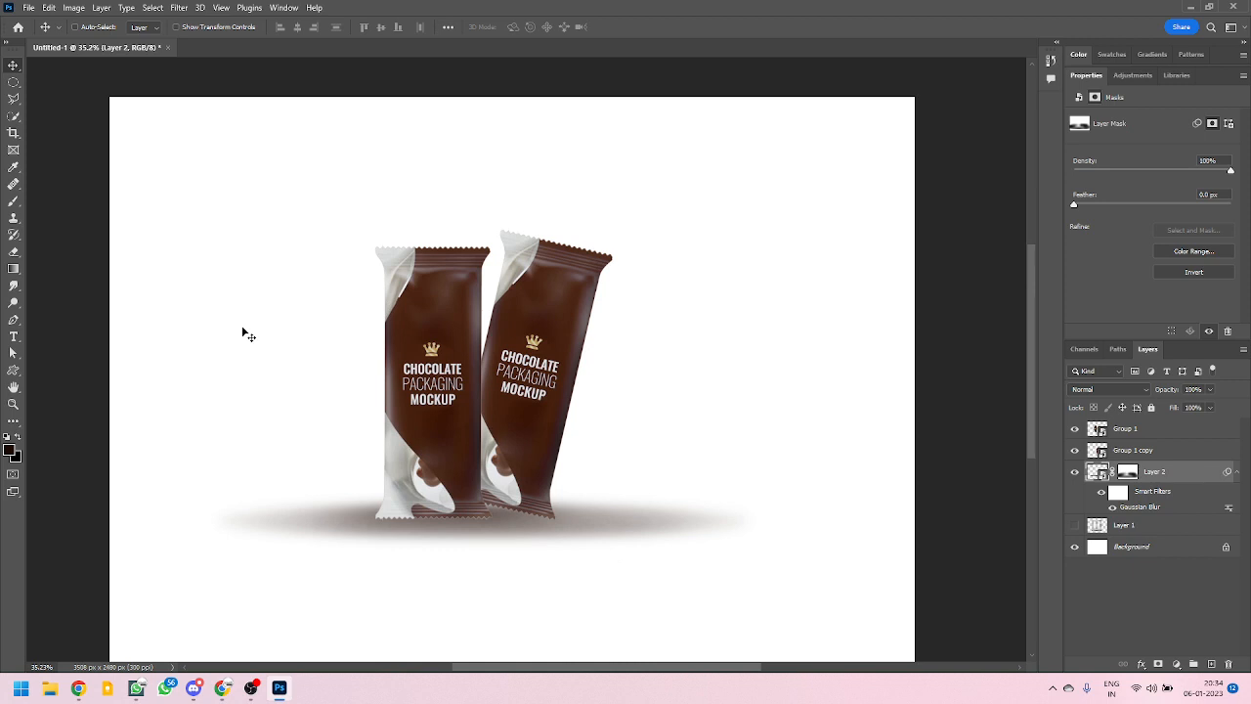
pyautogui.keyDown('shift'); pyautogui.click(1165, 437); pyautogui.keyUp('shift')
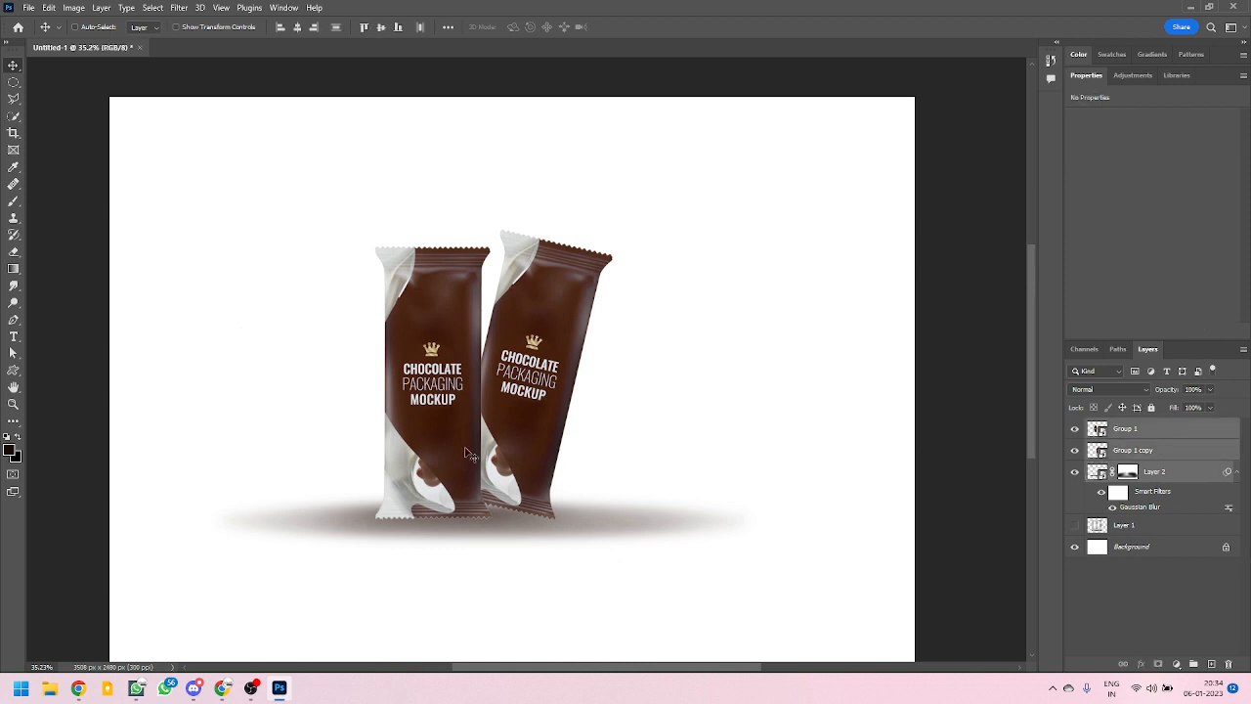
pyautogui.moveTo(470, 452); pyautogui.dragTo(511, 463)
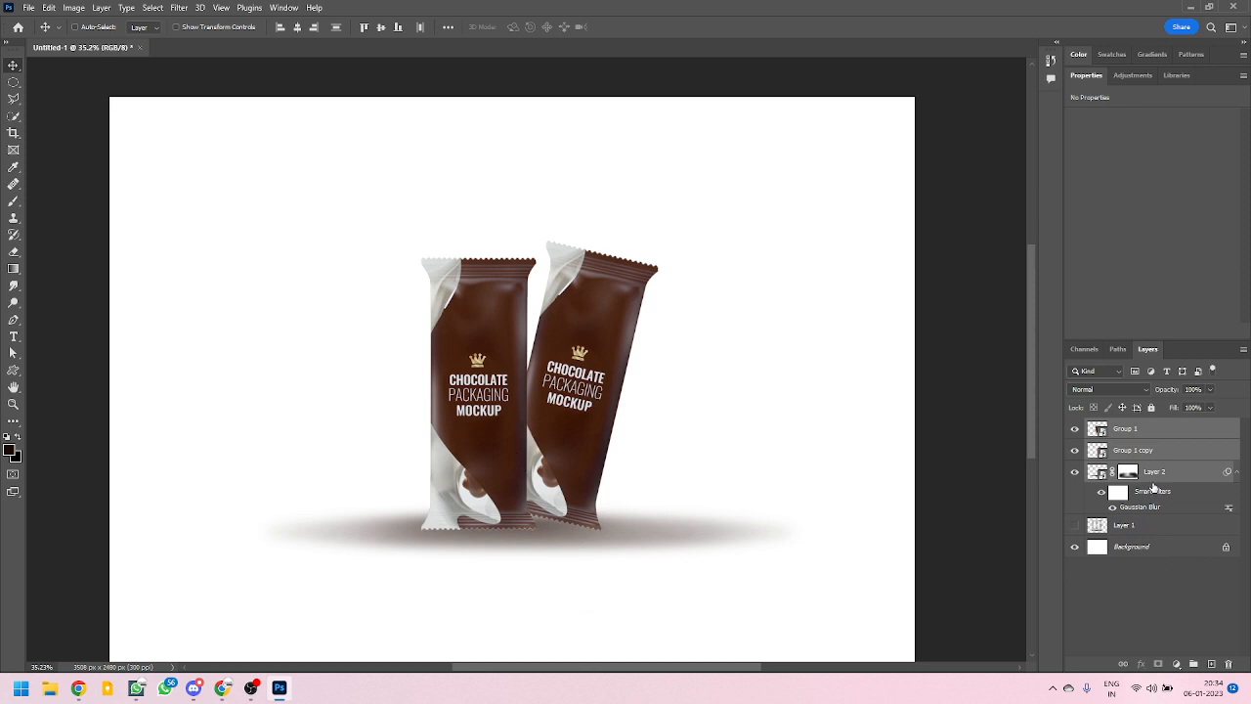
# Step: Try moving the upright Group 1 wrapper to the left side of the canvas, and undo the move
pyautogui.click(1178, 432)
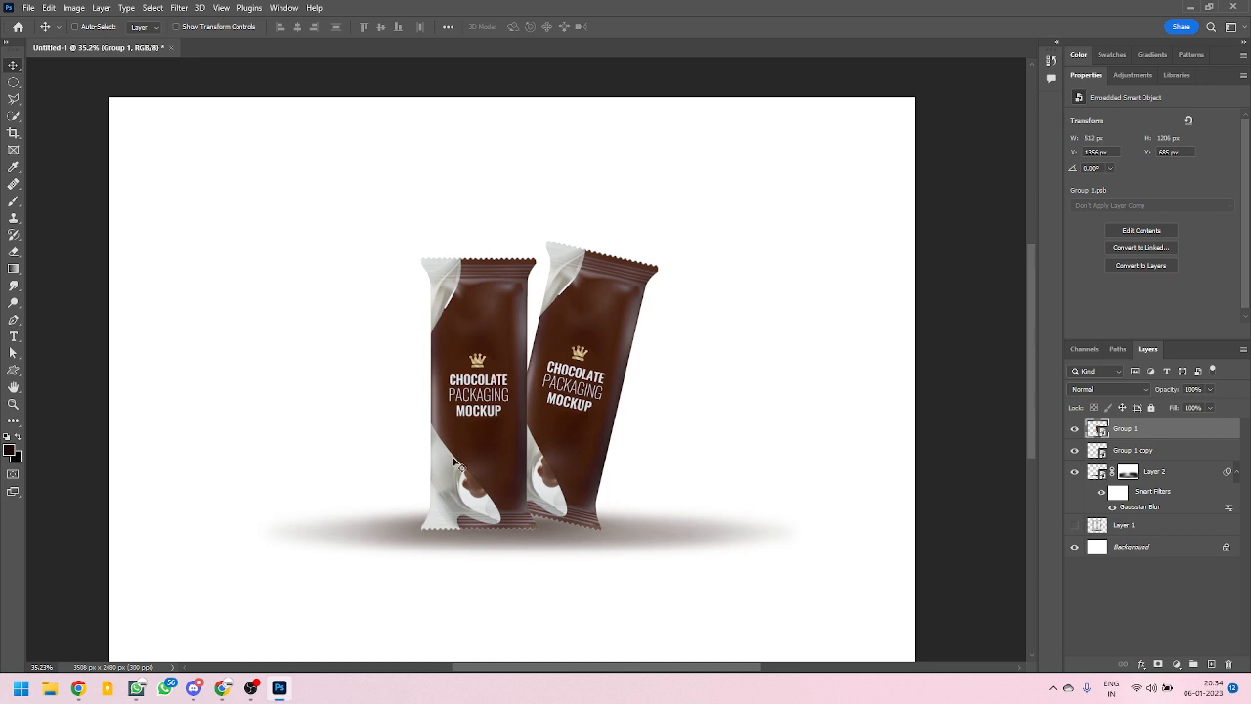
pyautogui.moveTo(516, 479); pyautogui.dragTo(303, 471)
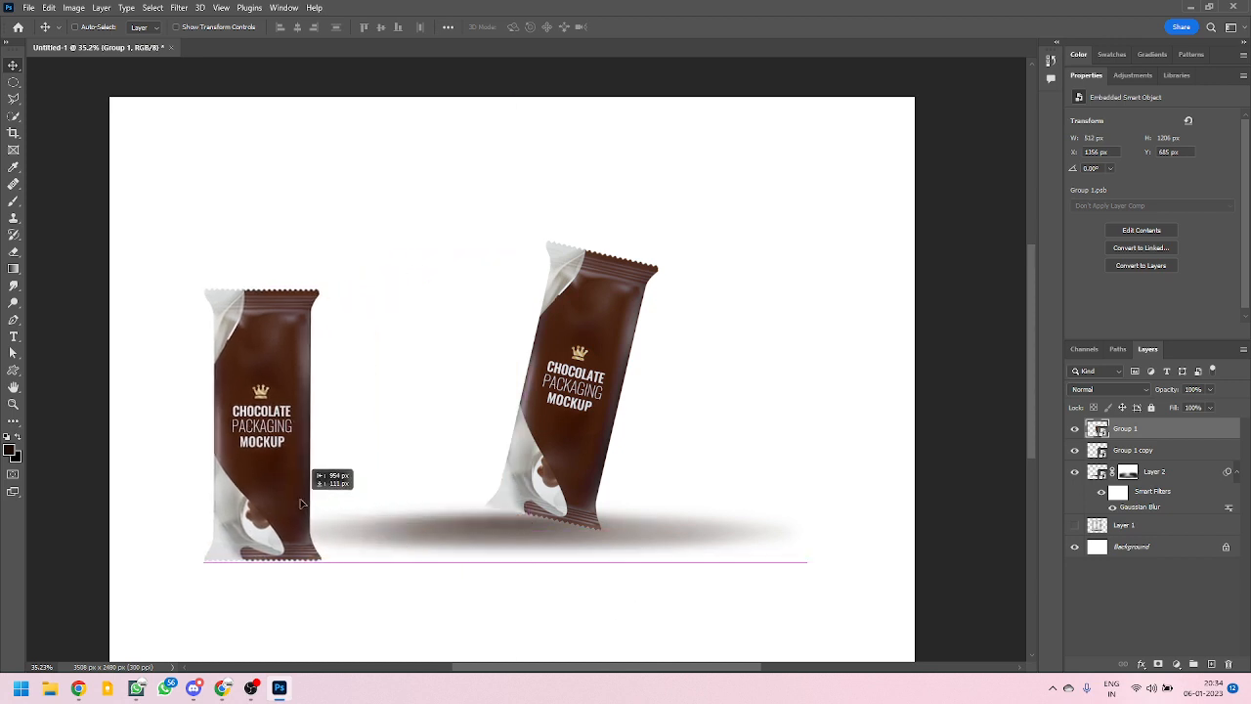
pyautogui.hotkey('ctrl', 'z')
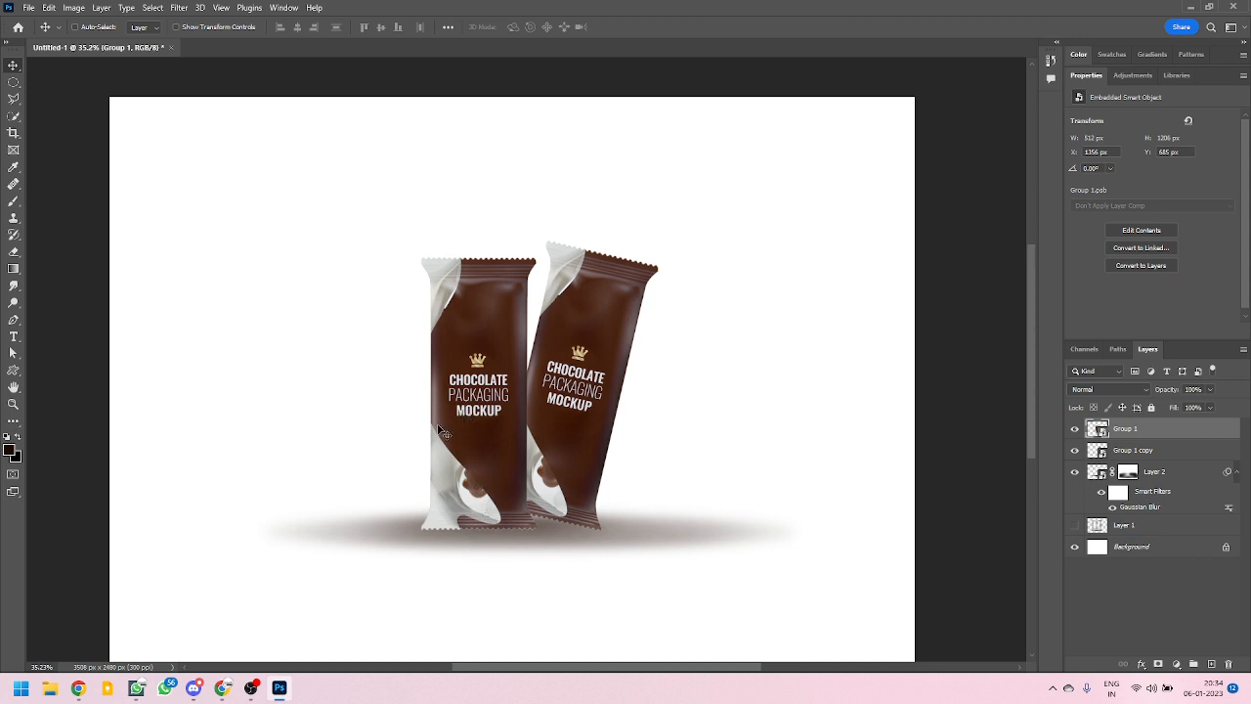
# Step: Try placing two stacked copies of the upright wrapper along the canvas's left side, and undo them
pyautogui.moveTo(486, 425); pyautogui.dragTo(199, 290)
pyautogui.moveTo(216, 333); pyautogui.dragTo(224, 574)
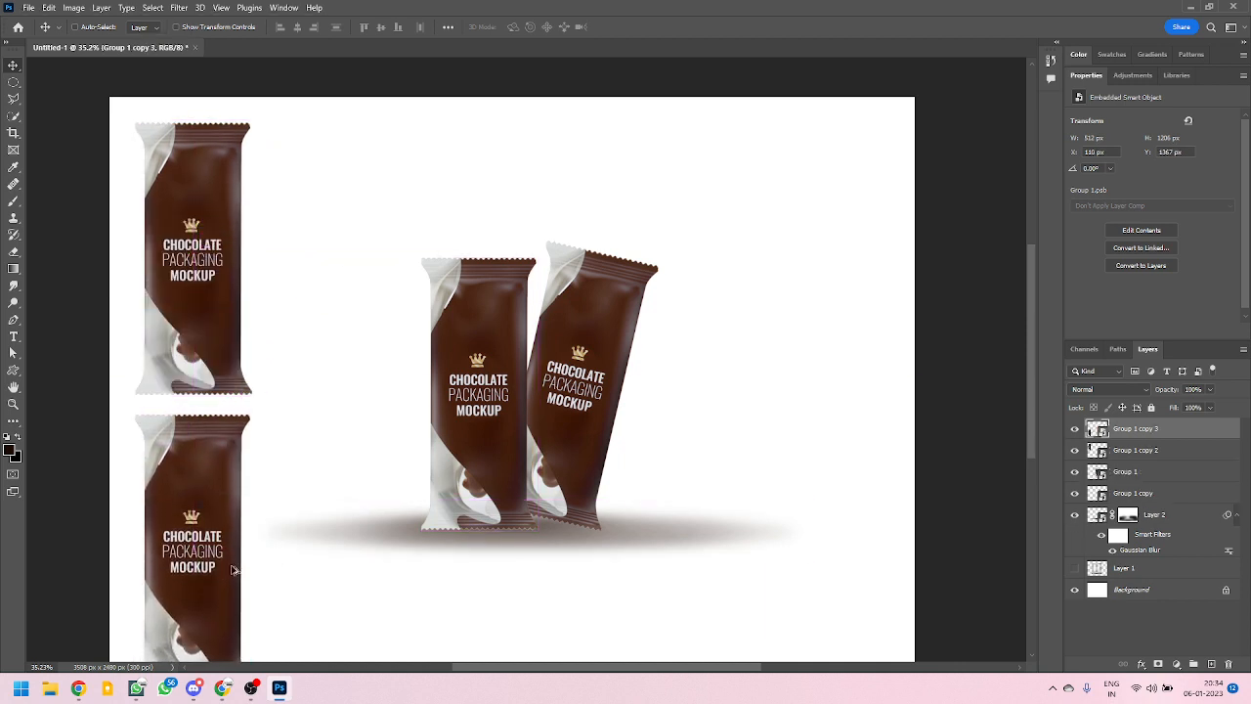
pyautogui.hotkey('ctrl', 'z')
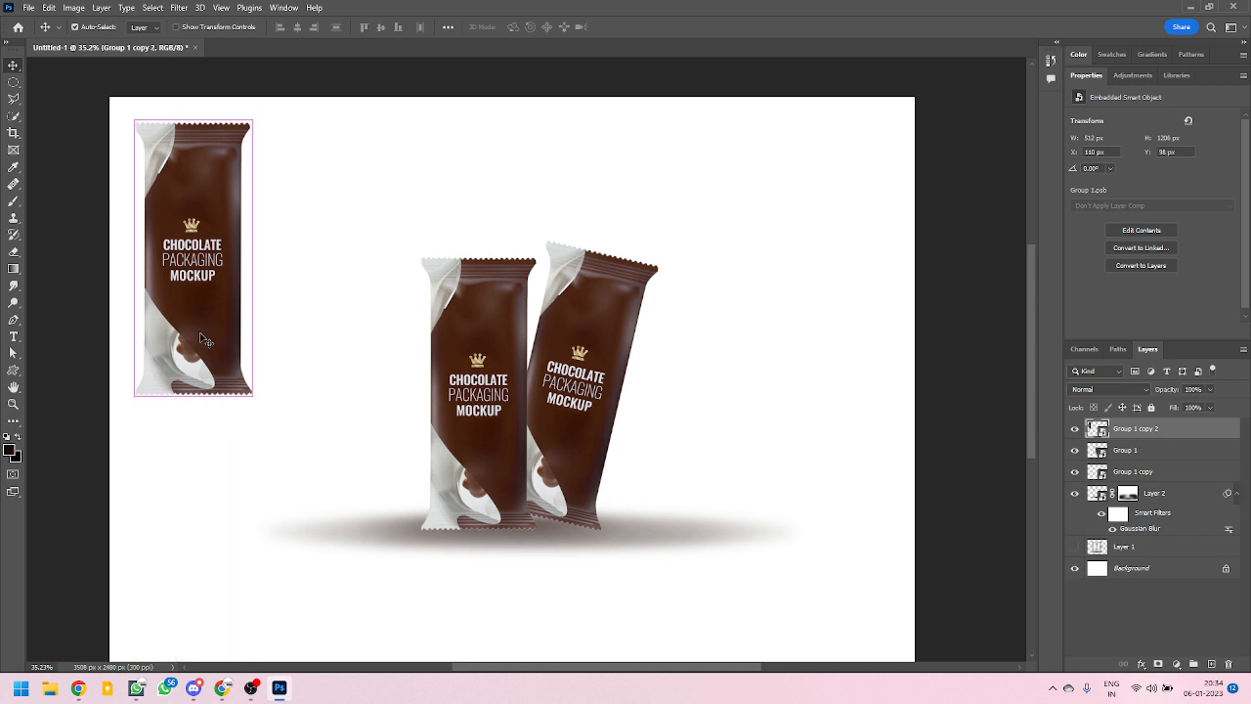
pyautogui.hotkey('ctrl', 'z')
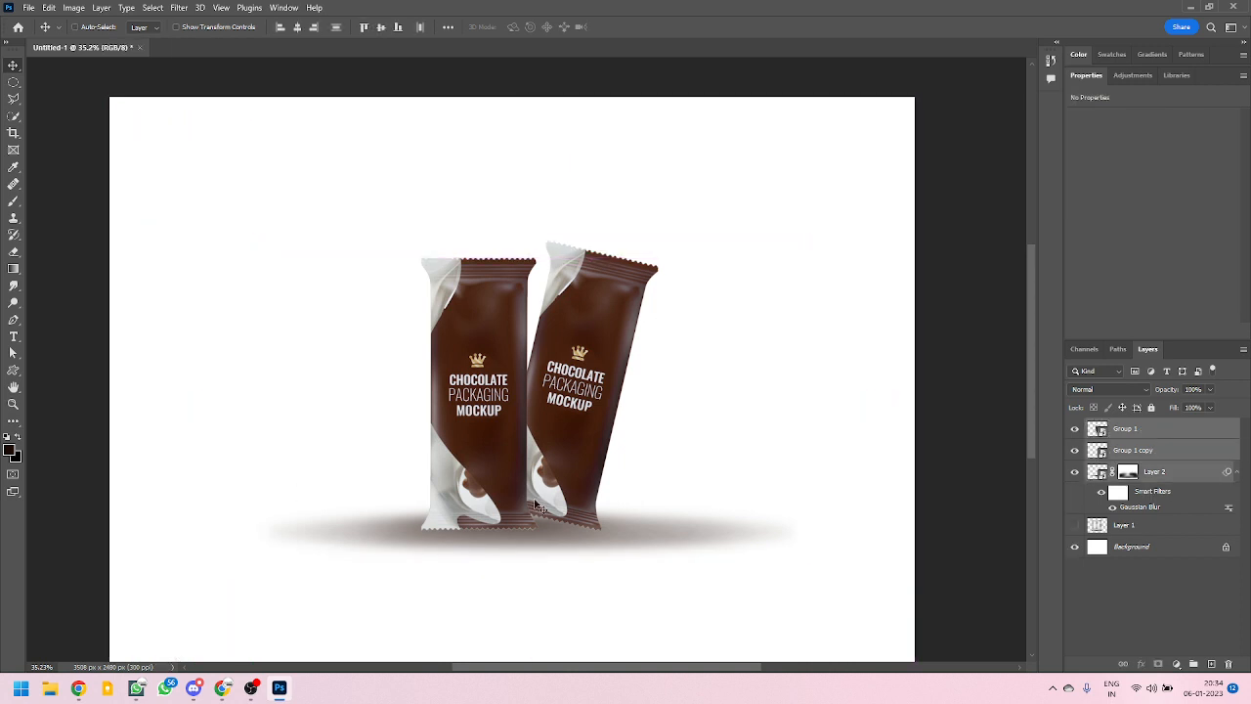
# Step: Try duplicating both wrappers with their shadow toward the upper left of the canvas, and undo the duplication
pyautogui.moveTo(496, 431); pyautogui.dragTo(275, 338)
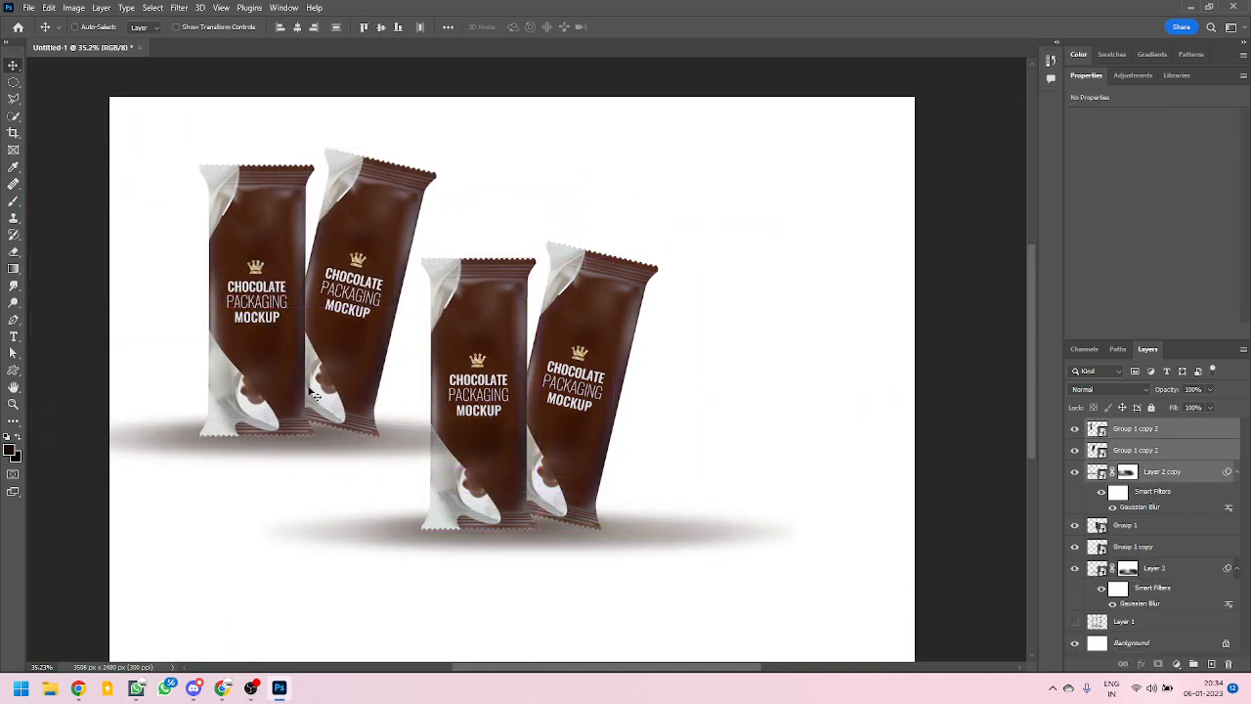
pyautogui.moveTo(303, 385); pyautogui.dragTo(337, 545)
pyautogui.hotkey('ctrl', 'z')
pyautogui.hotkey('ctrl', 'z')
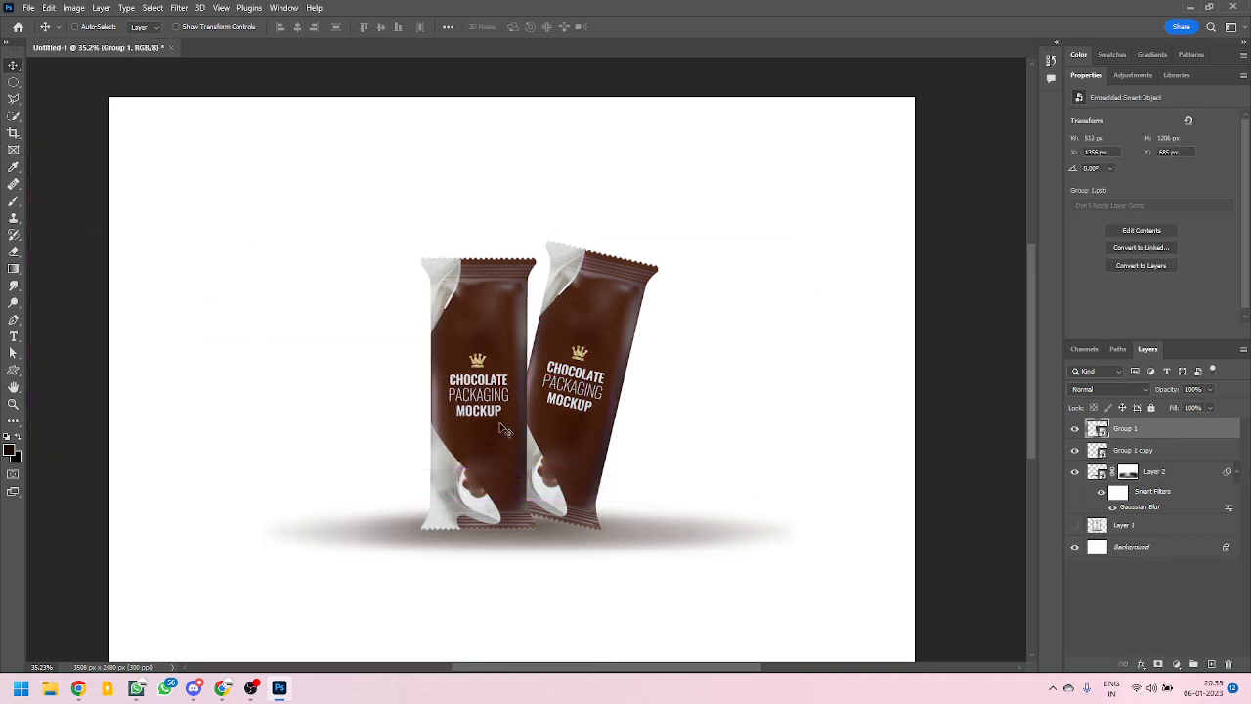
# Step: Duplicate the upright wrapper twice and stack the copies in a closely spaced column along the canvas's left side
pyautogui.keyDown('alt'); pyautogui.moveTo(488, 395); pyautogui.dragTo(172, 176); pyautogui.keyUp('alt')
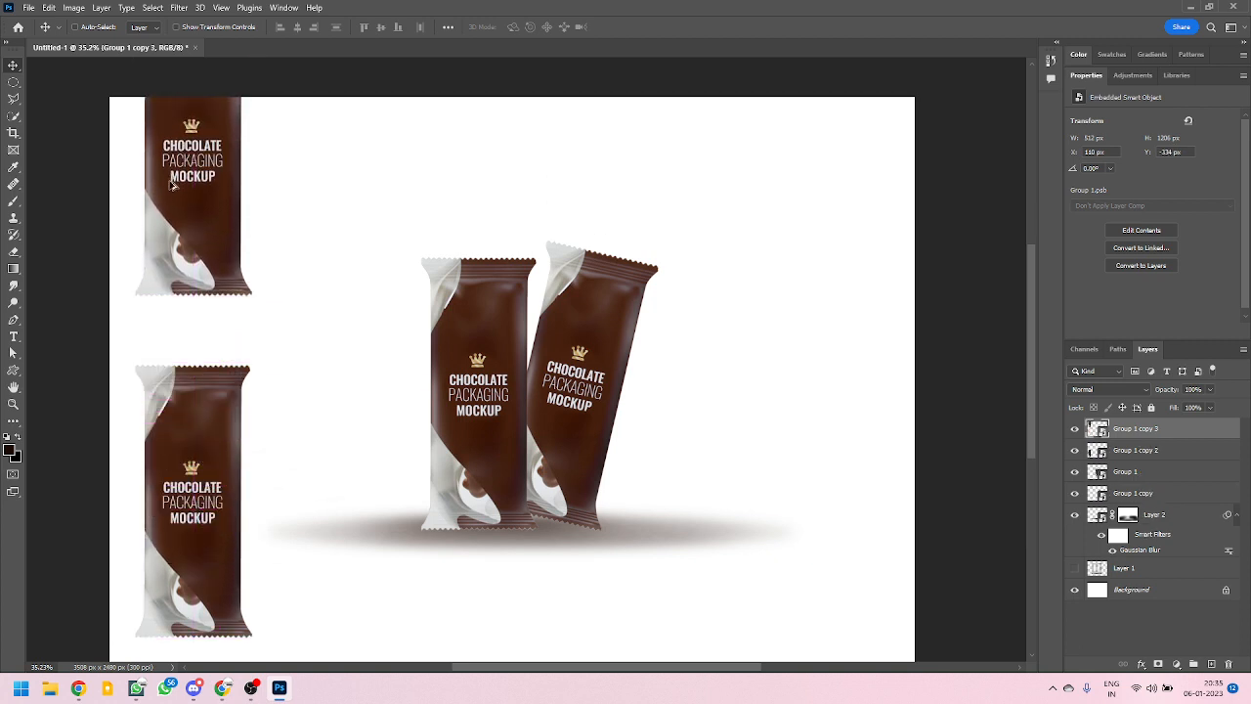
pyautogui.moveTo(199, 431)
pyautogui.mouseDown()
pyautogui.moveTo(198, 390)
pyautogui.moveTo(193, 438)
pyautogui.mouseUp()
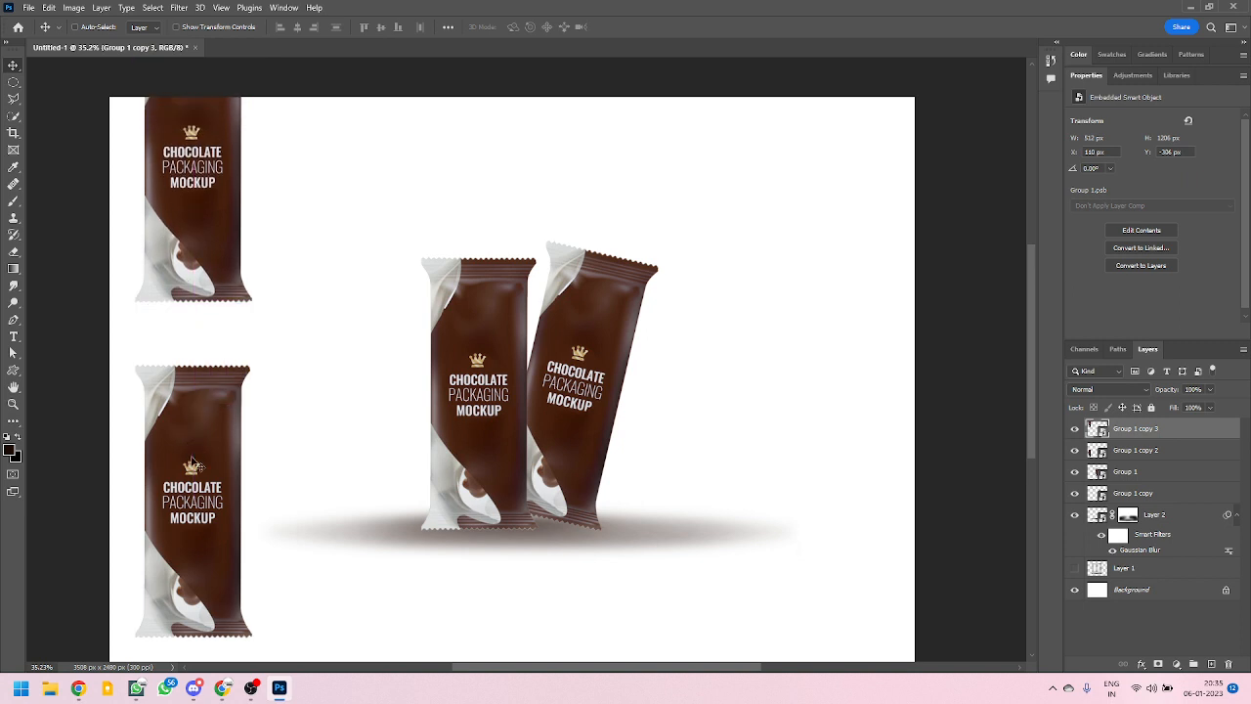
pyautogui.keyDown('ctrl'); pyautogui.click(192, 460); pyautogui.keyUp('ctrl')
pyautogui.moveTo(203, 486); pyautogui.dragTo(198, 438)
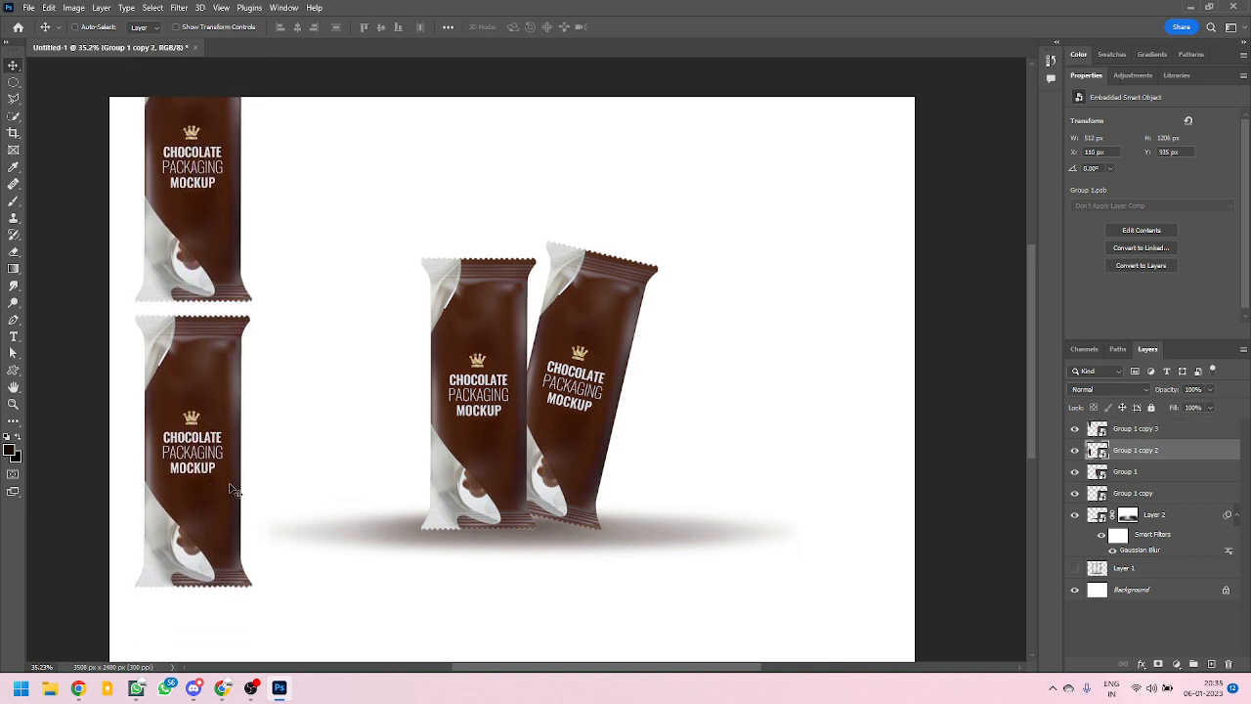
# Step: Scale the two stacked wrapper copies to about 65% and duplicate the pair below to extend the column
pyautogui.keyDown('ctrl'); pyautogui.click(1179, 431); pyautogui.keyUp('ctrl')
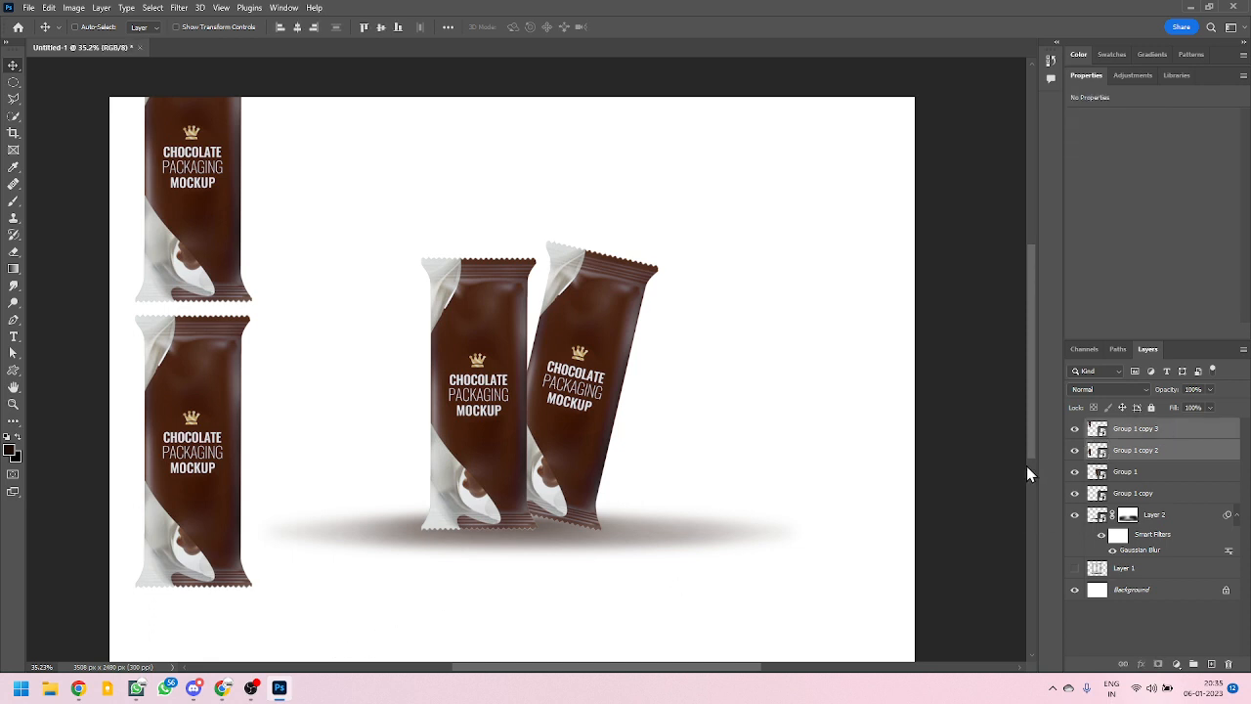
pyautogui.hotkey('ctrl', 't')
pyautogui.moveTo(256, 588); pyautogui.dragTo(210, 390)
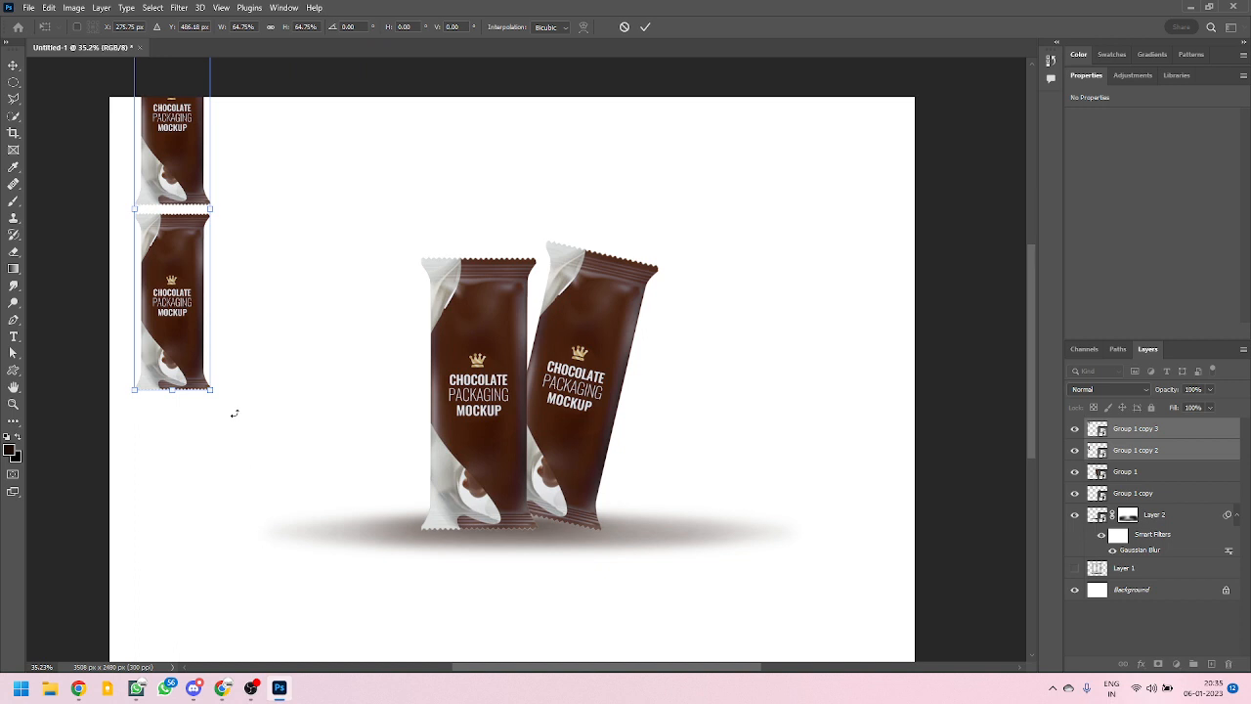
pyautogui.press('Return')
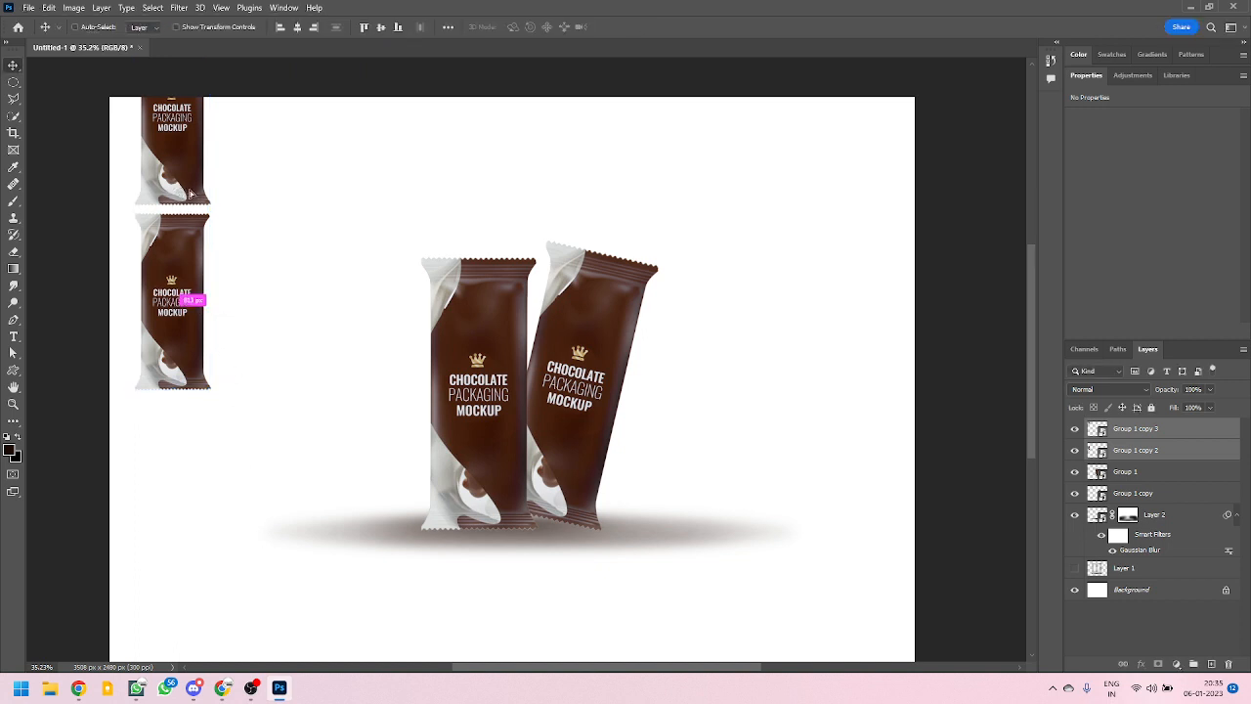
pyautogui.moveTo(172, 192); pyautogui.dragTo(176, 555)
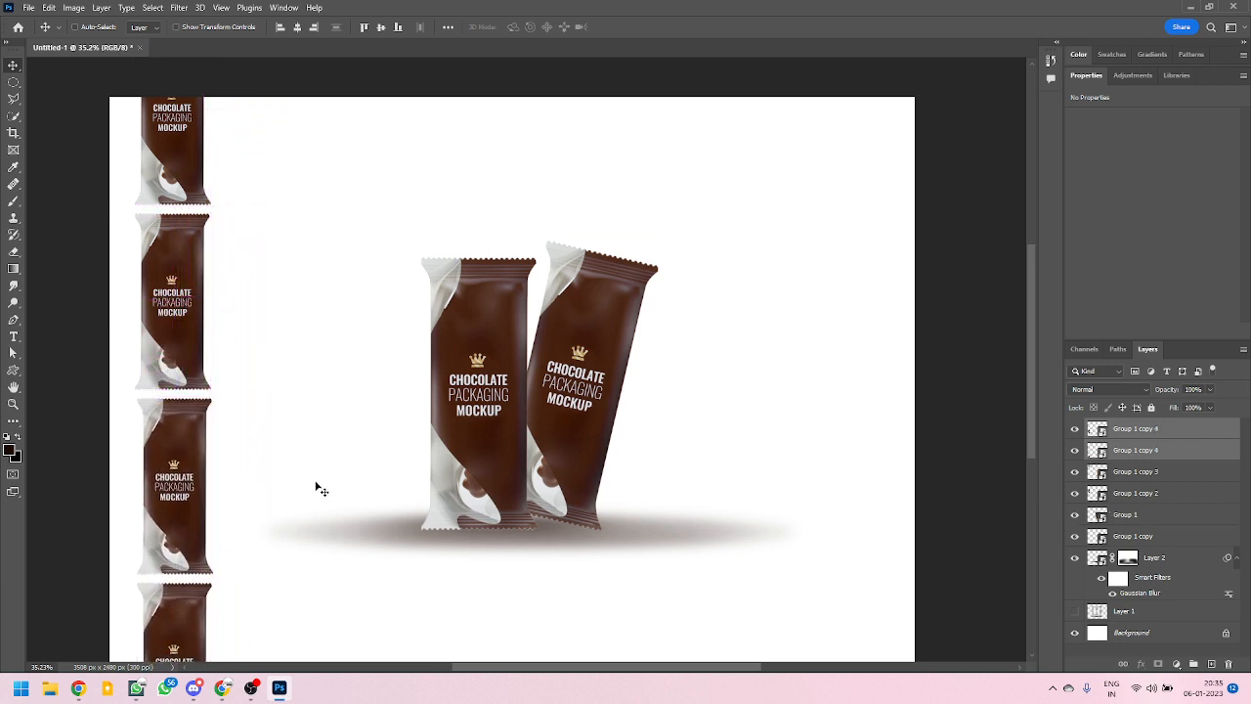
# Step: Delete all four small wrapper copies, Group 1 copy 2 through copy 4
pyautogui.keyDown('shift'); pyautogui.click(1191, 476); pyautogui.keyUp('shift')
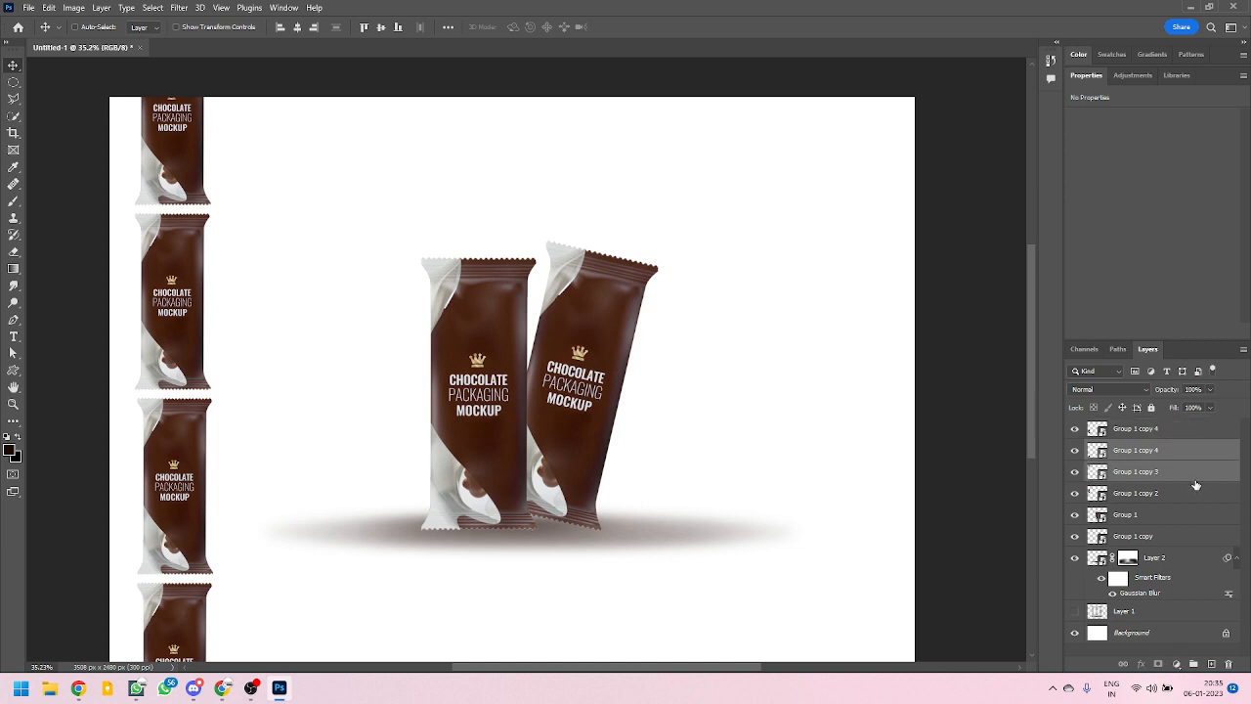
pyautogui.click(1179, 498)
pyautogui.keyDown('shift'); pyautogui.click(1175, 431); pyautogui.keyUp('shift')
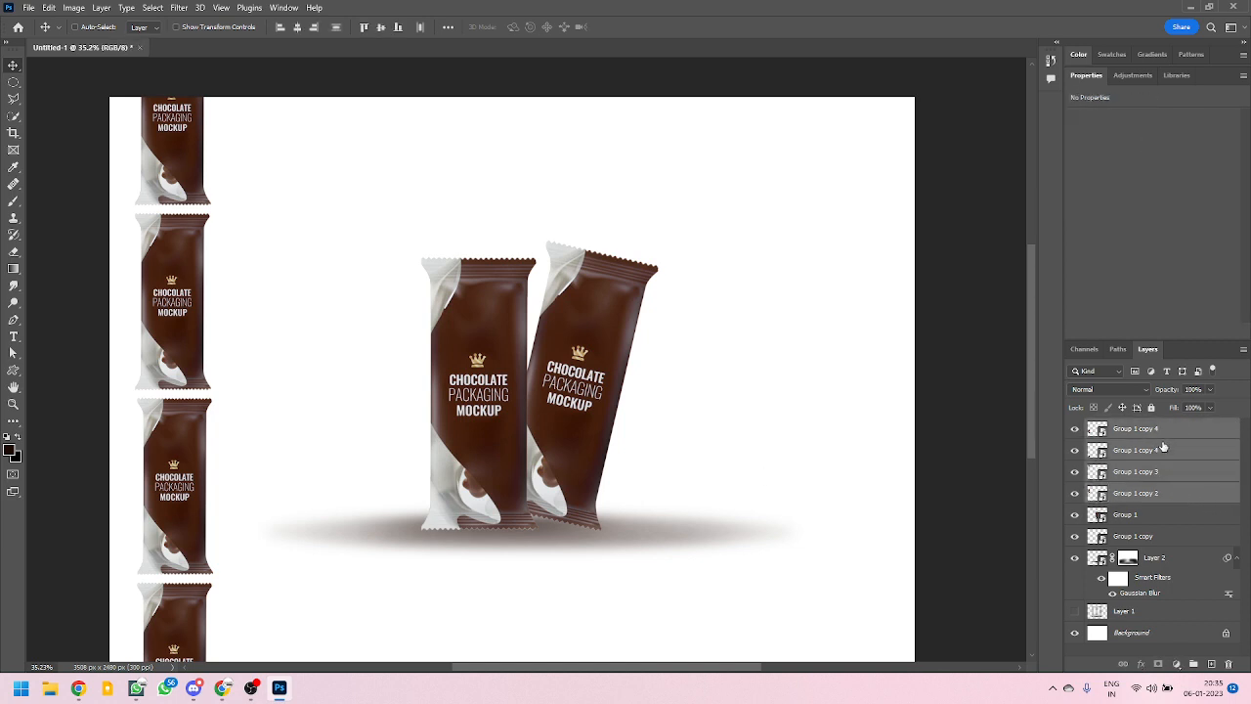
pyautogui.press('Delete')
# Step: Examine the wrappers up close and compare them with the reference mockup image in Chrome before returning to Photoshop
pyautogui.scroll(9, 496, 410)
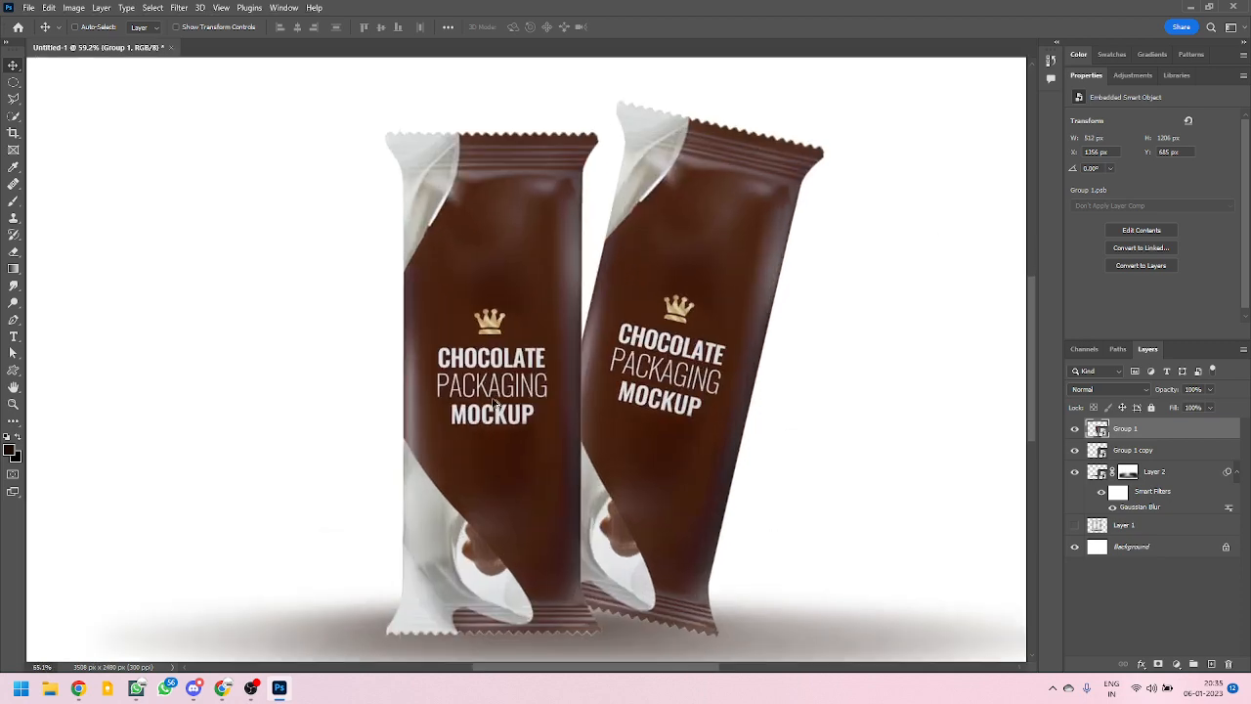
pyautogui.scroll(-3, 275, 358)
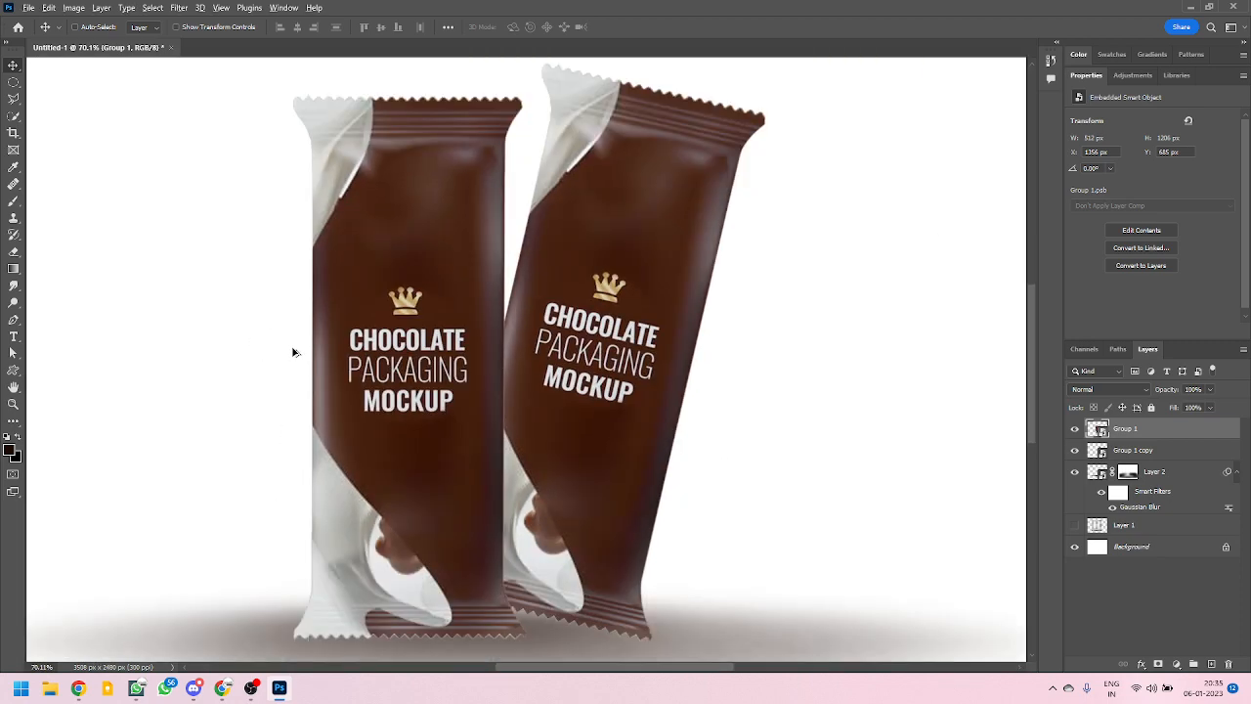
pyautogui.scroll(-1, 303, 369)
pyautogui.hotkey('alt', 'Tab')
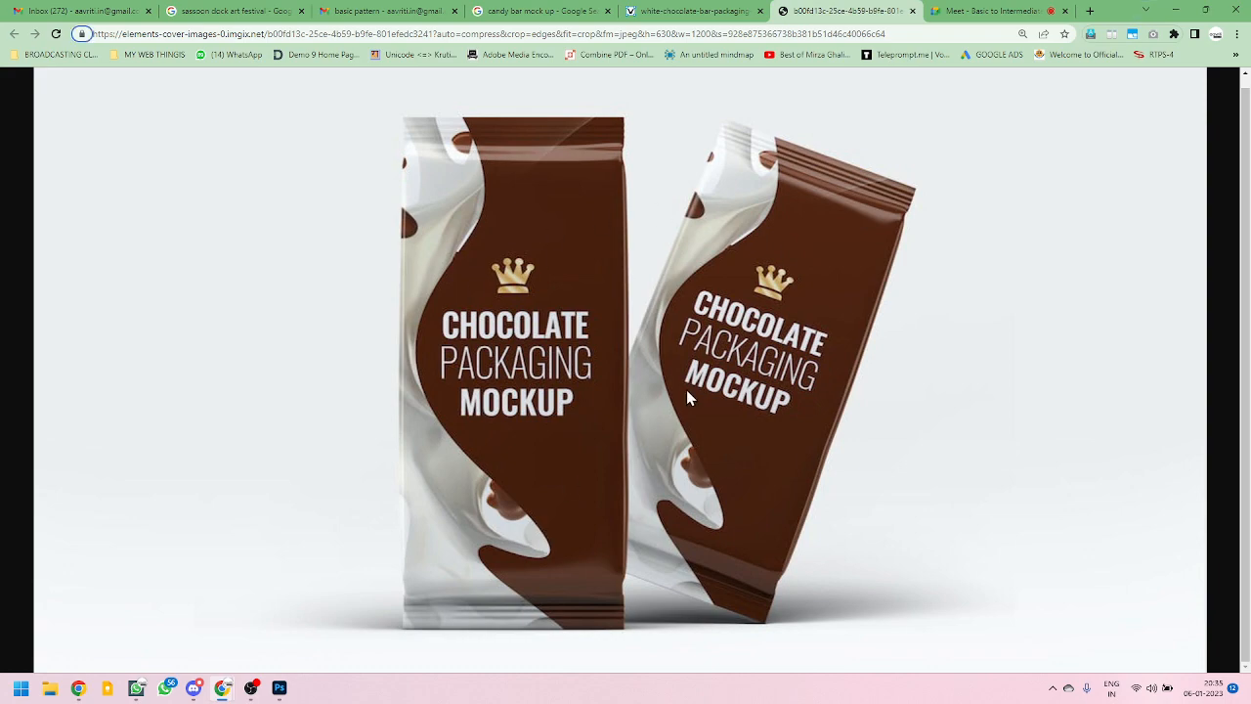
pyautogui.hotkey('alt', 'Tab')
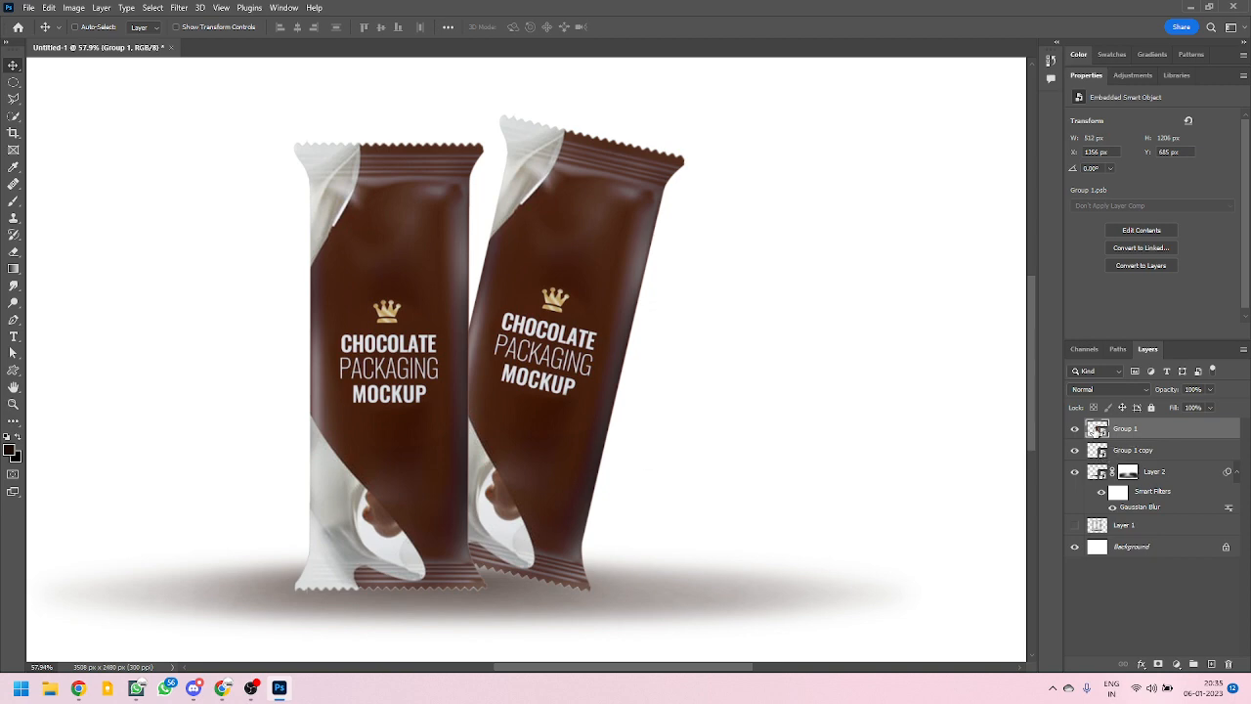
# Step: Open the upright wrapper's smart object, compare it with Layer 4, Layer 2 copy and Layer 3 hidden and shown, and close it without saving
pyautogui.doubleClick(1094, 430)
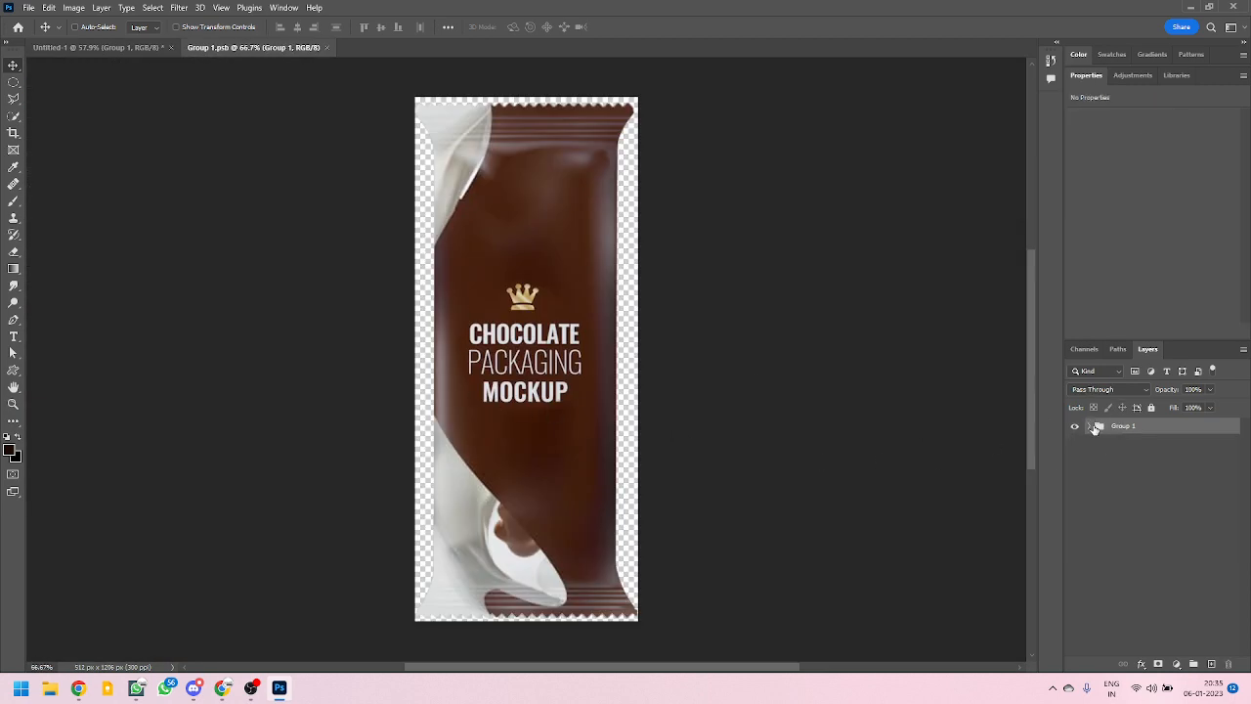
pyautogui.click(1089, 426)
pyautogui.click(1075, 448)
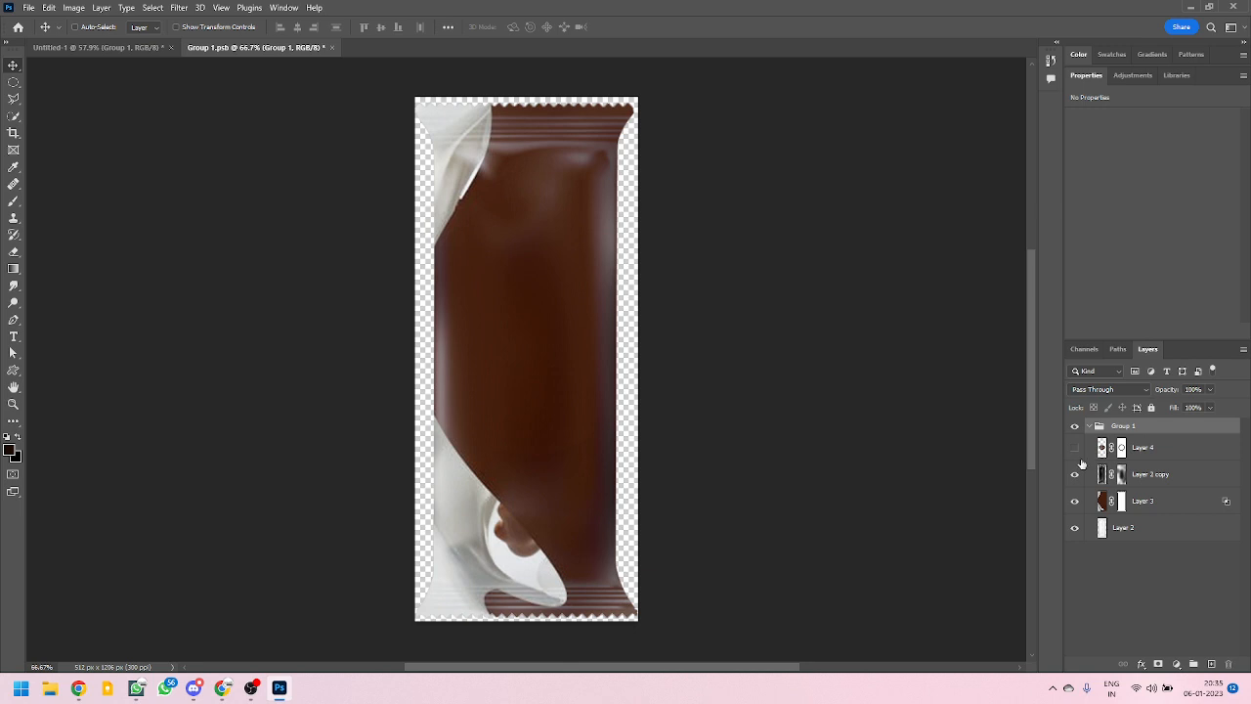
pyautogui.click(1076, 475)
pyautogui.click(1076, 502)
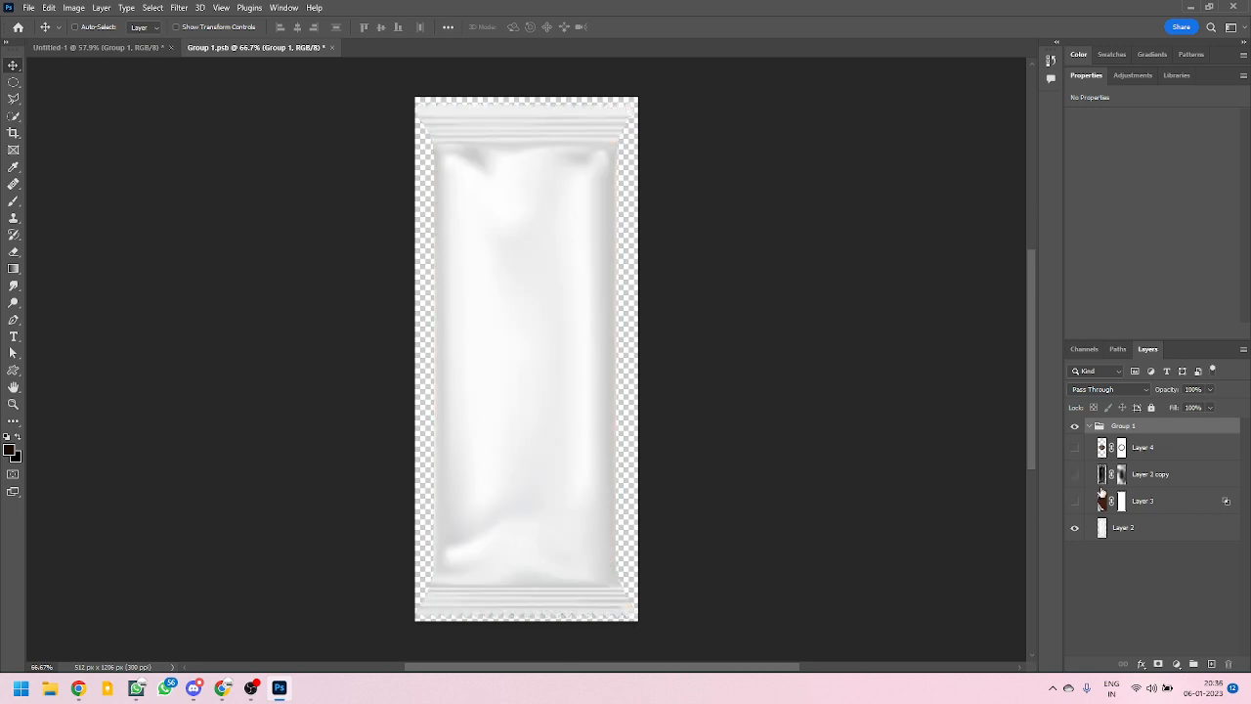
pyautogui.click(1076, 502)
pyautogui.click(1076, 475)
pyautogui.click(1075, 448)
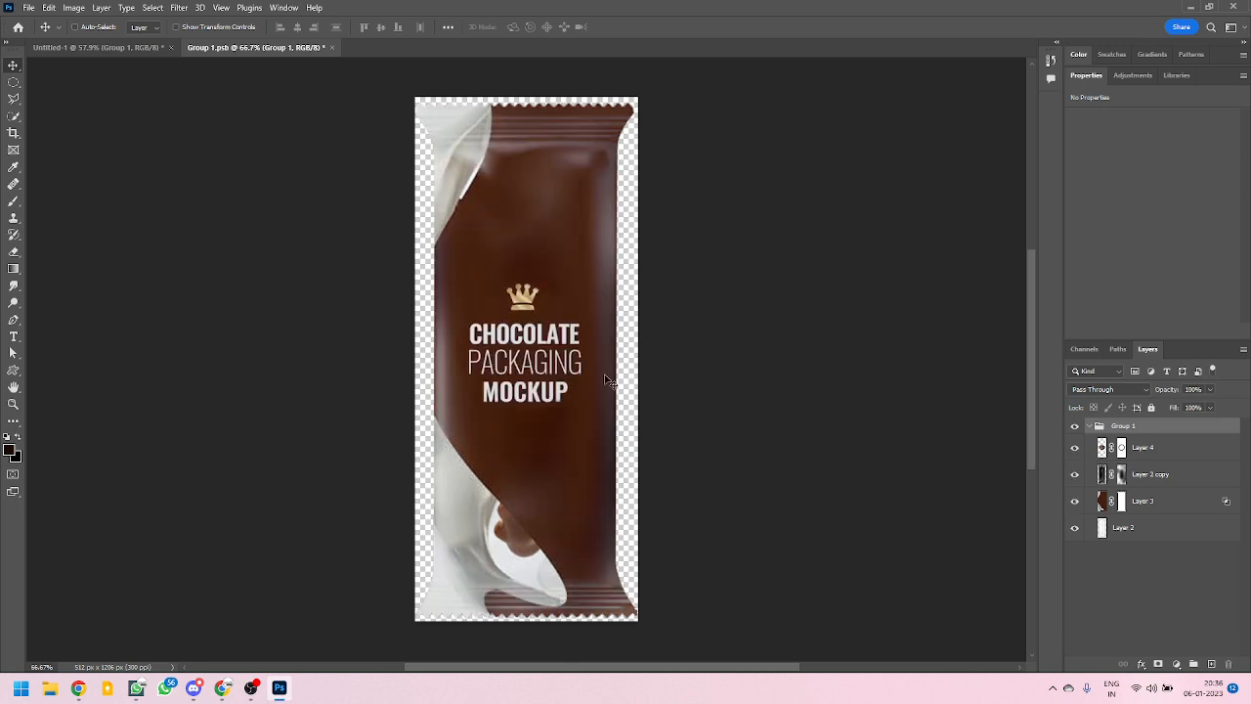
pyautogui.click(333, 47)
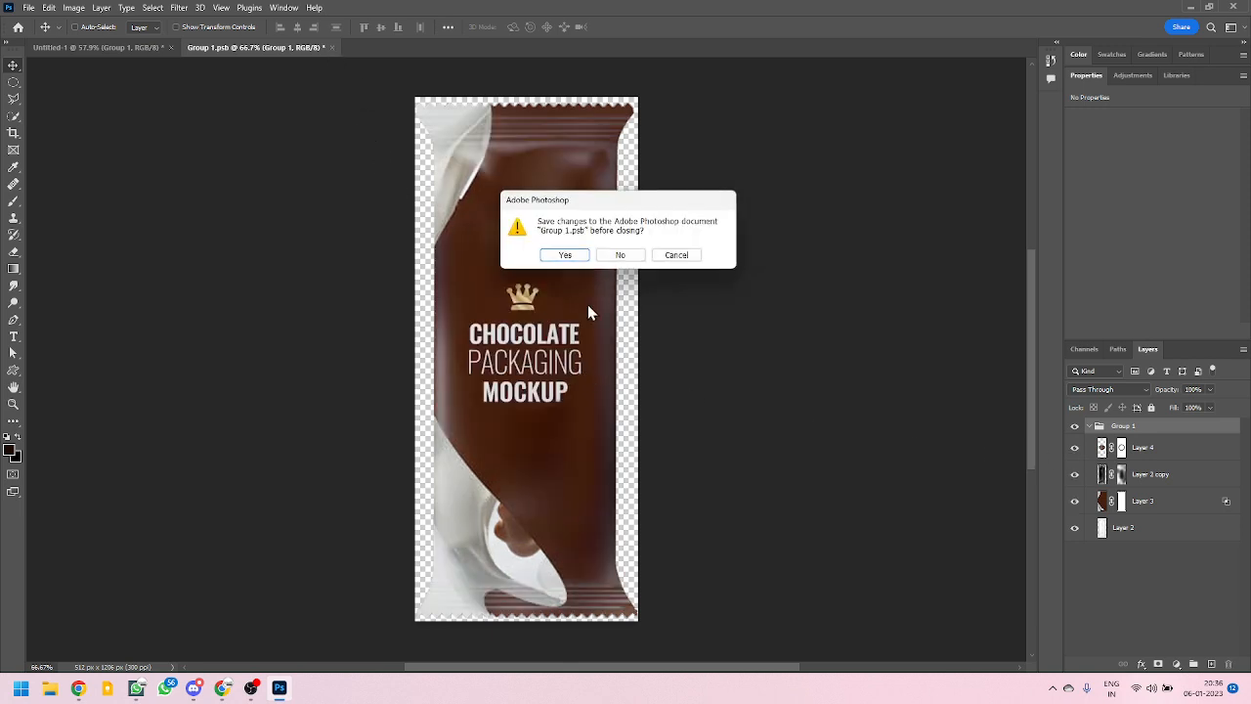
pyautogui.click(633, 255)
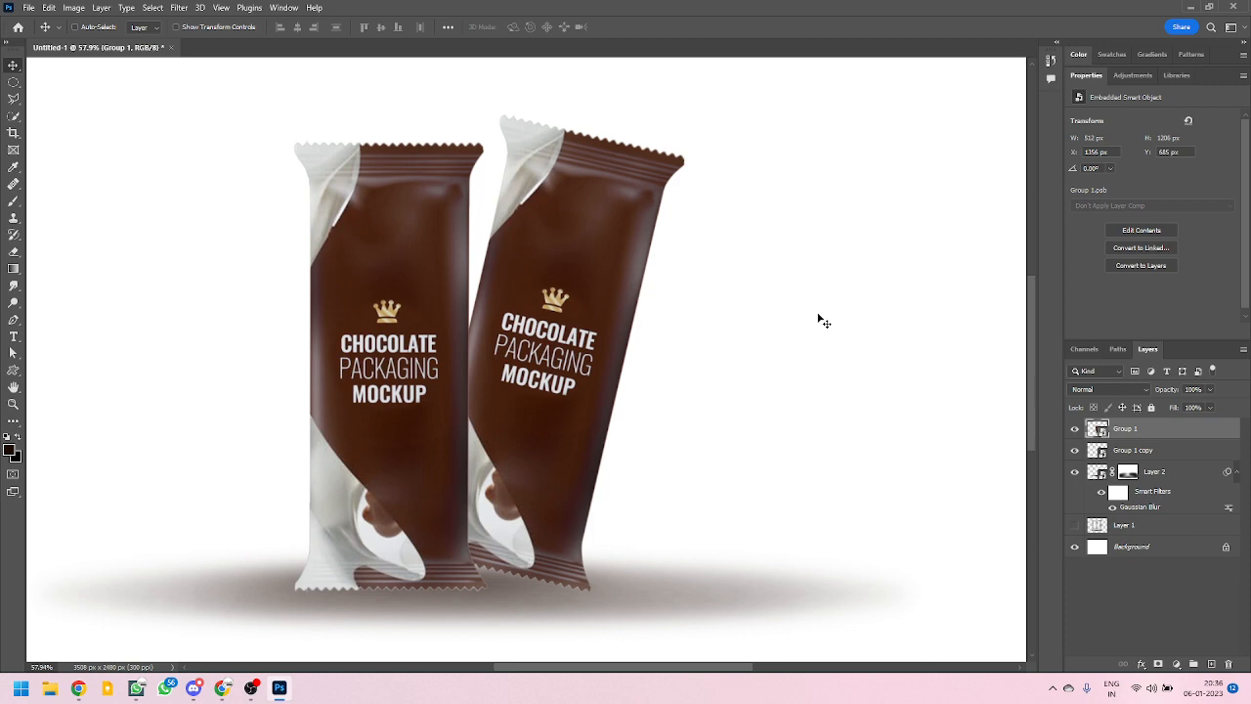
# Step: Switch to Chrome and close the chocolate packaging reference image and the white wrapper image
pyautogui.hotkey('alt', 'Tab')
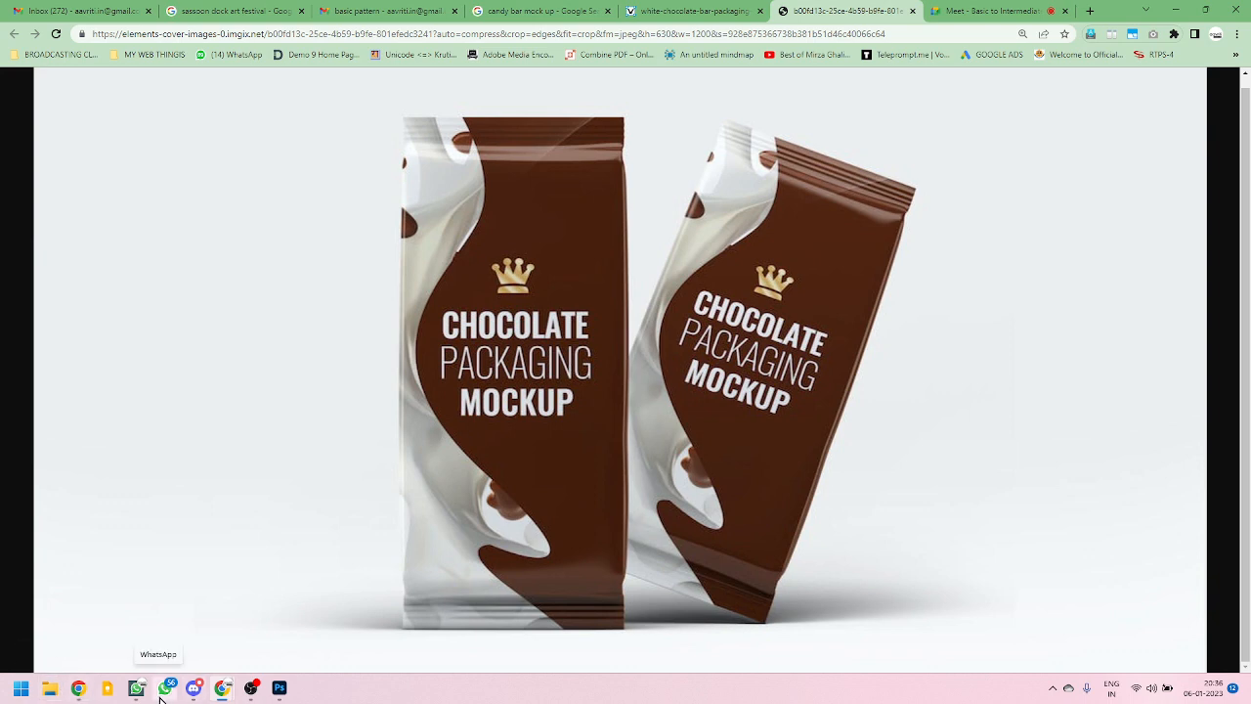
pyautogui.moveTo(196, 695)
pyautogui.click(913, 12)
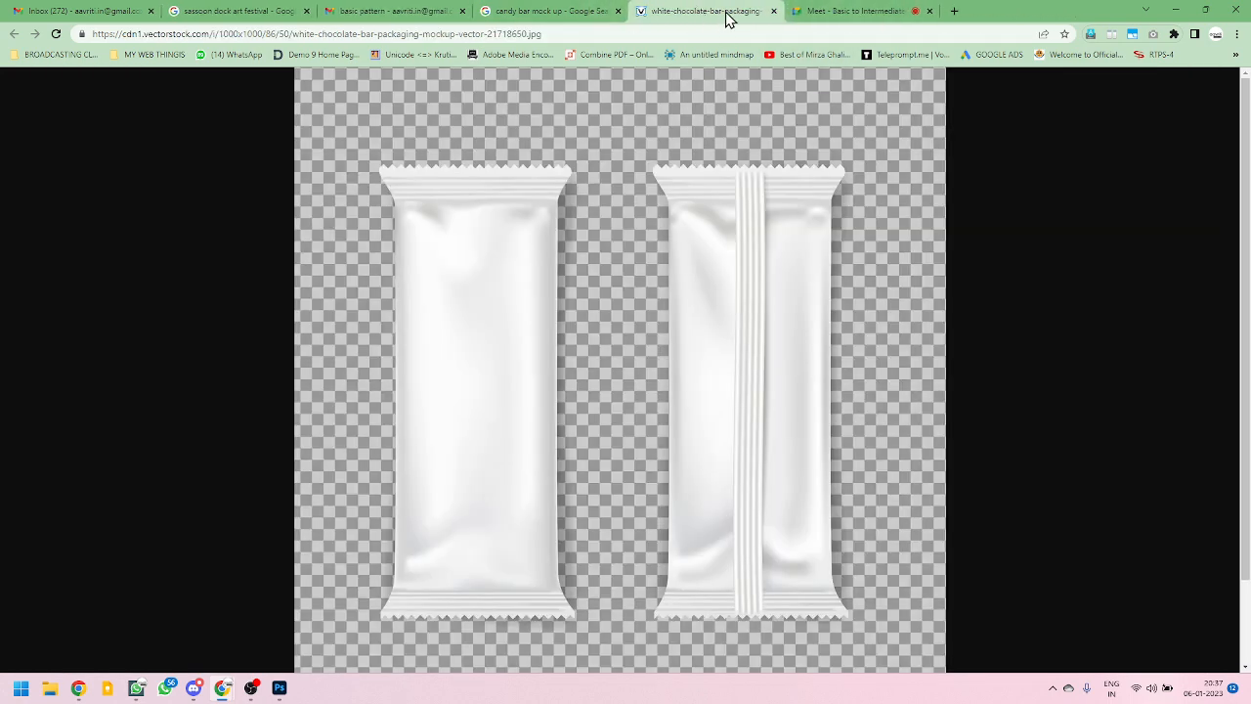
pyautogui.click(774, 11)
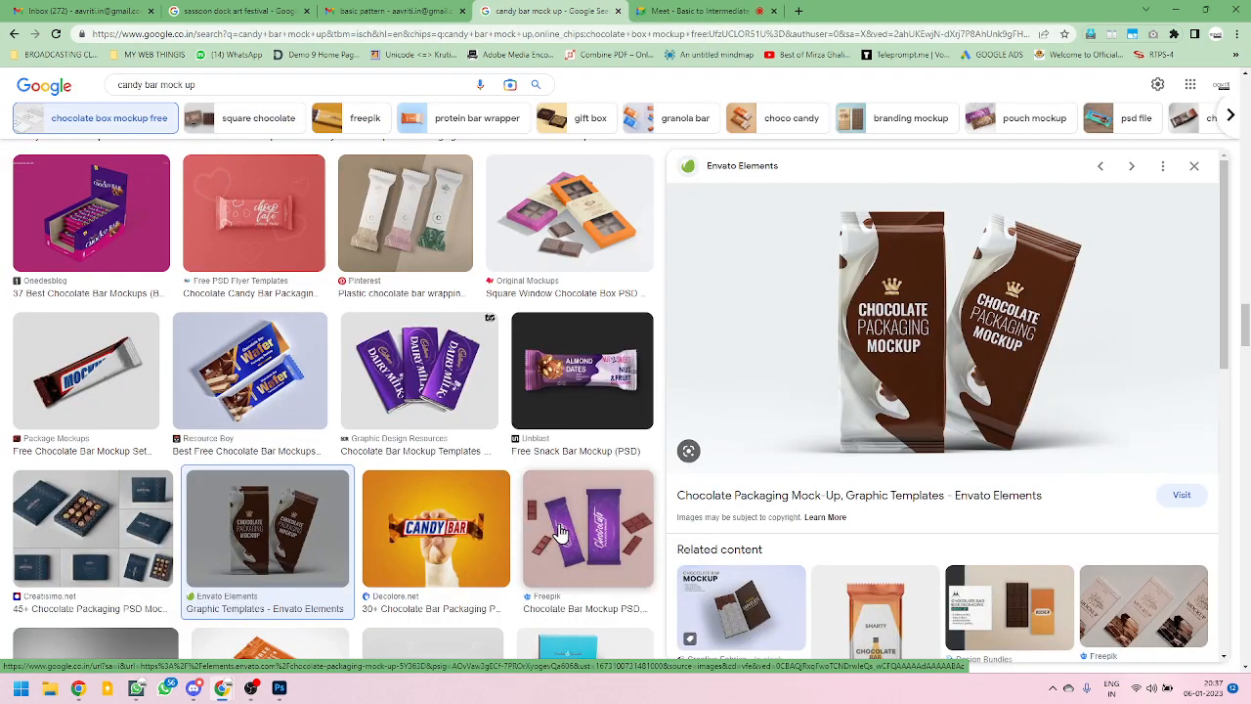
# Step: Browse the candy bar mockup image results, preview the Keto Bar mockup with its related images, and return to Photoshop
pyautogui.scroll(-8, 560, 531)
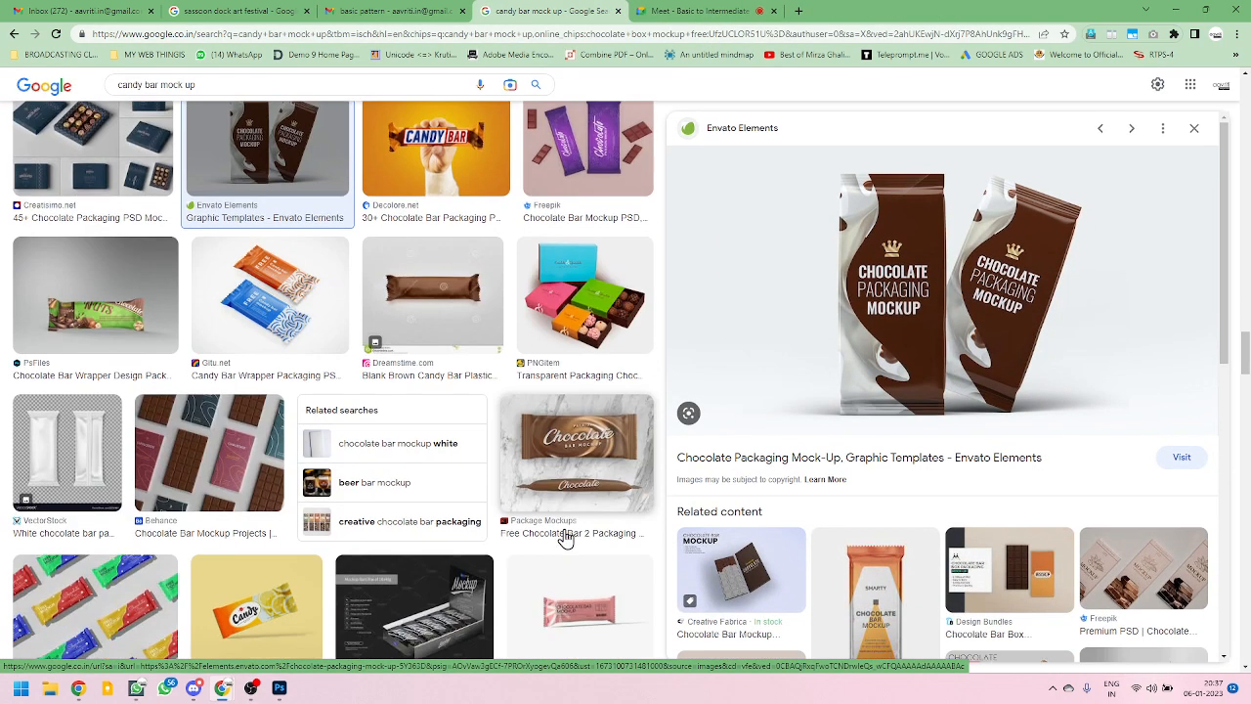
pyautogui.scroll(-5, 883, 615)
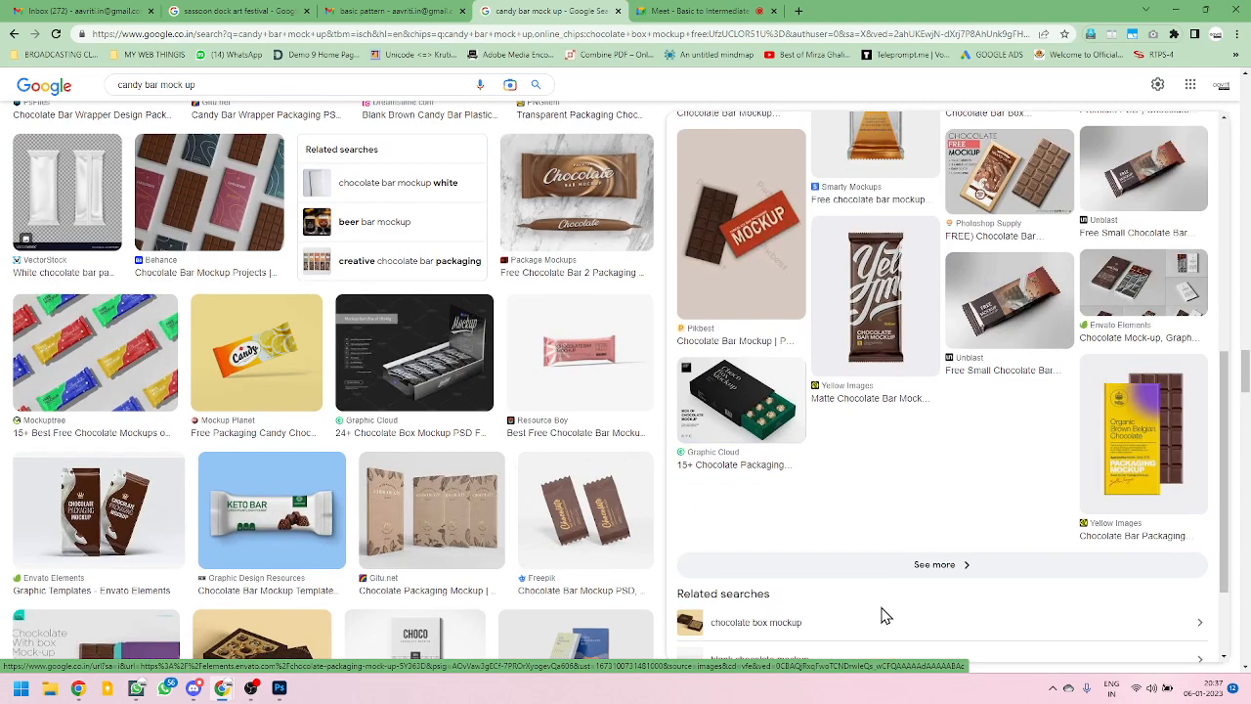
pyautogui.click(293, 528)
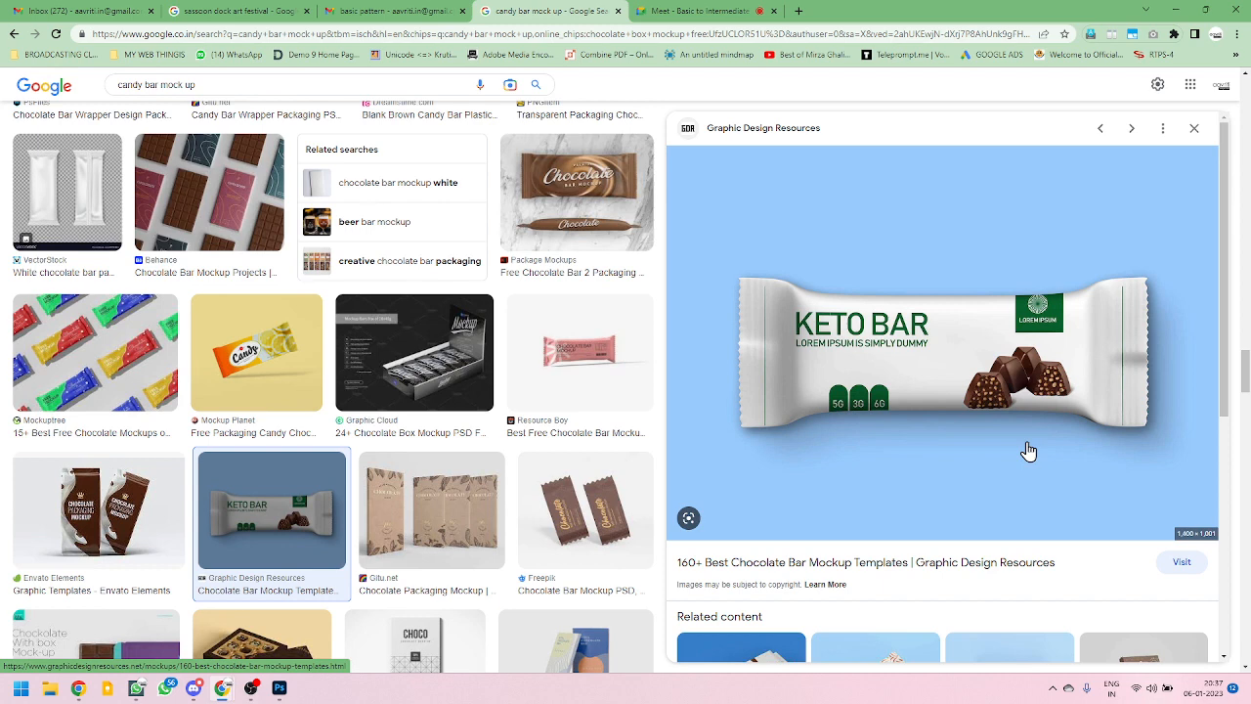
pyautogui.scroll(-3, 1029, 452)
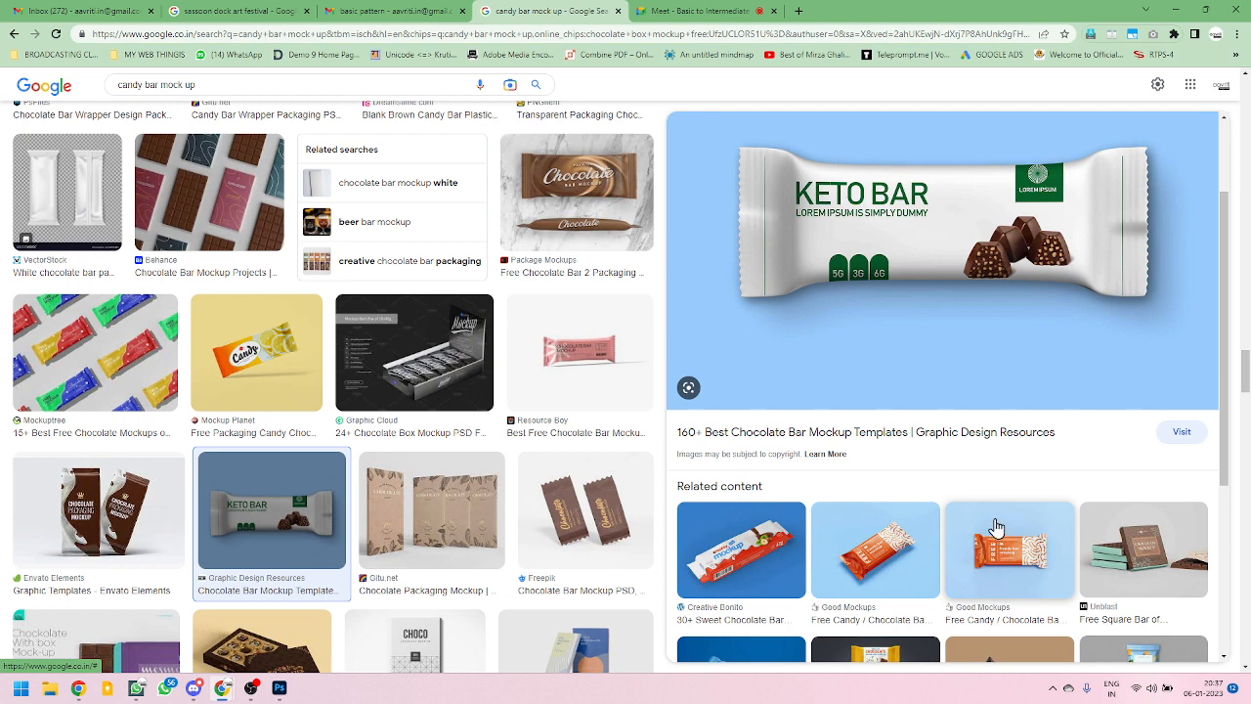
pyautogui.scroll(-4, 963, 487)
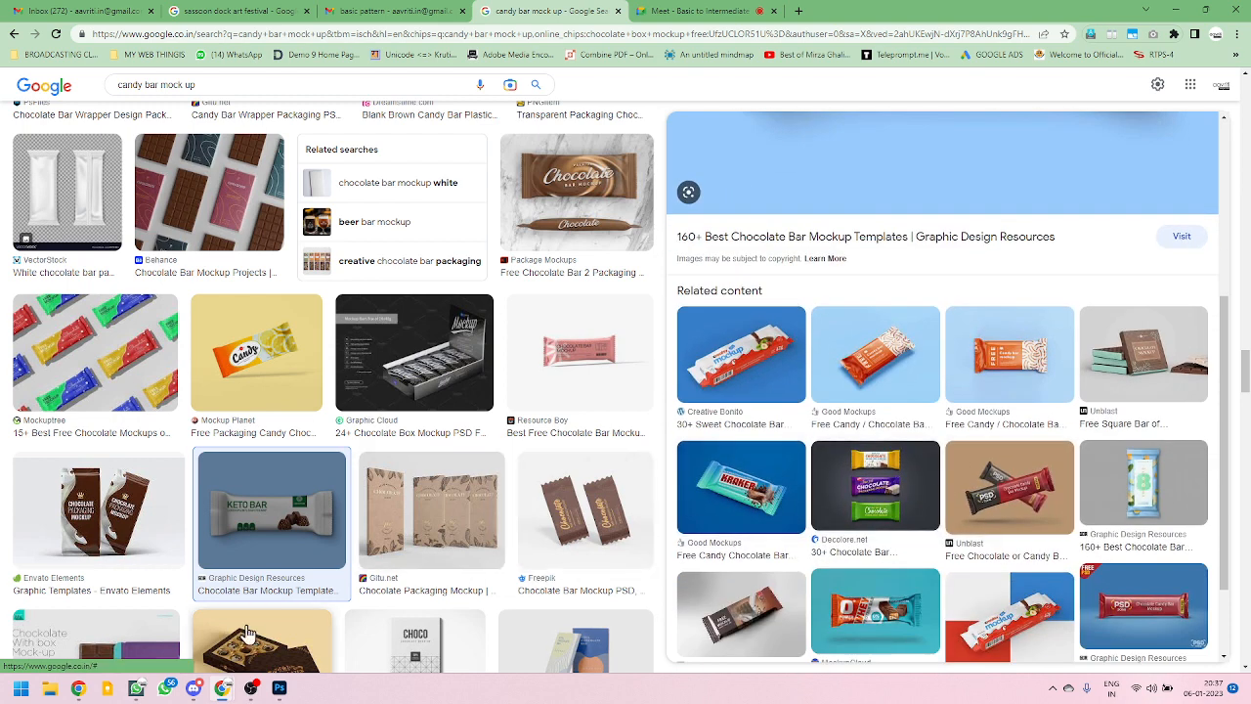
pyautogui.click(279, 689)
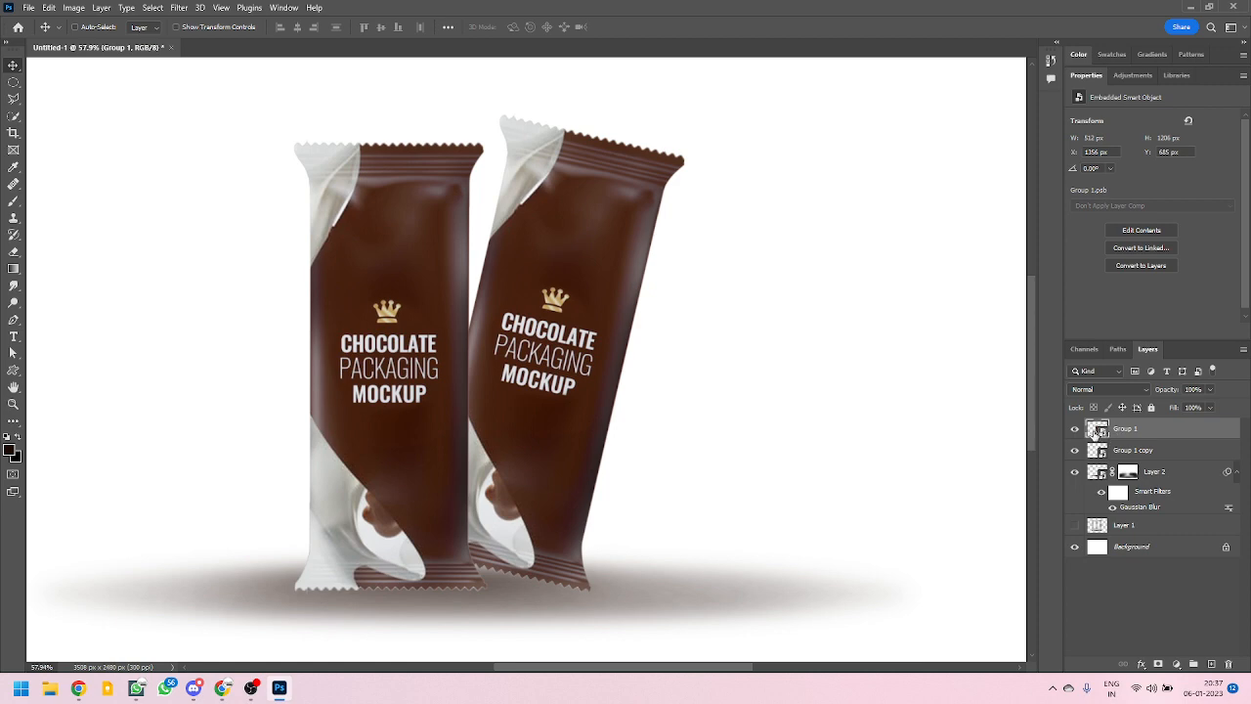
# Step: Reopen the Group 1 smart object and compare the wrapper with Layer 4 and the Layer 2 copy highlights hidden and shown
pyautogui.doubleClick(1095, 431)
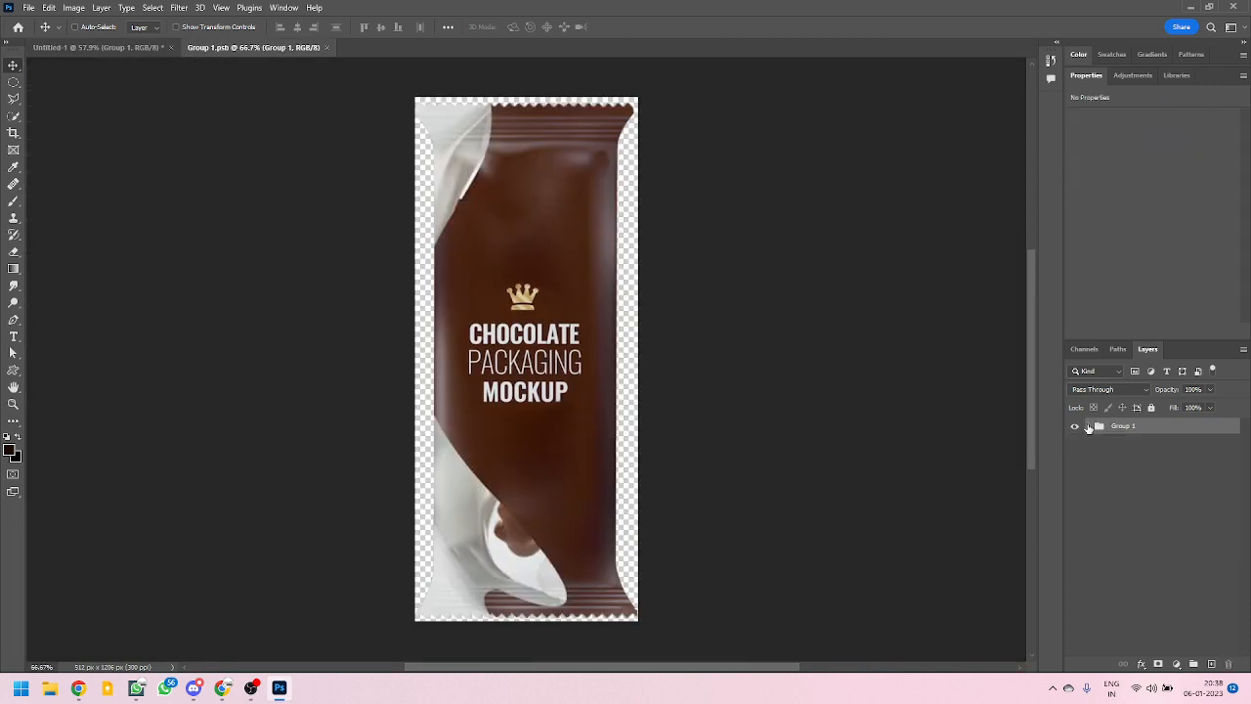
pyautogui.click(1089, 428)
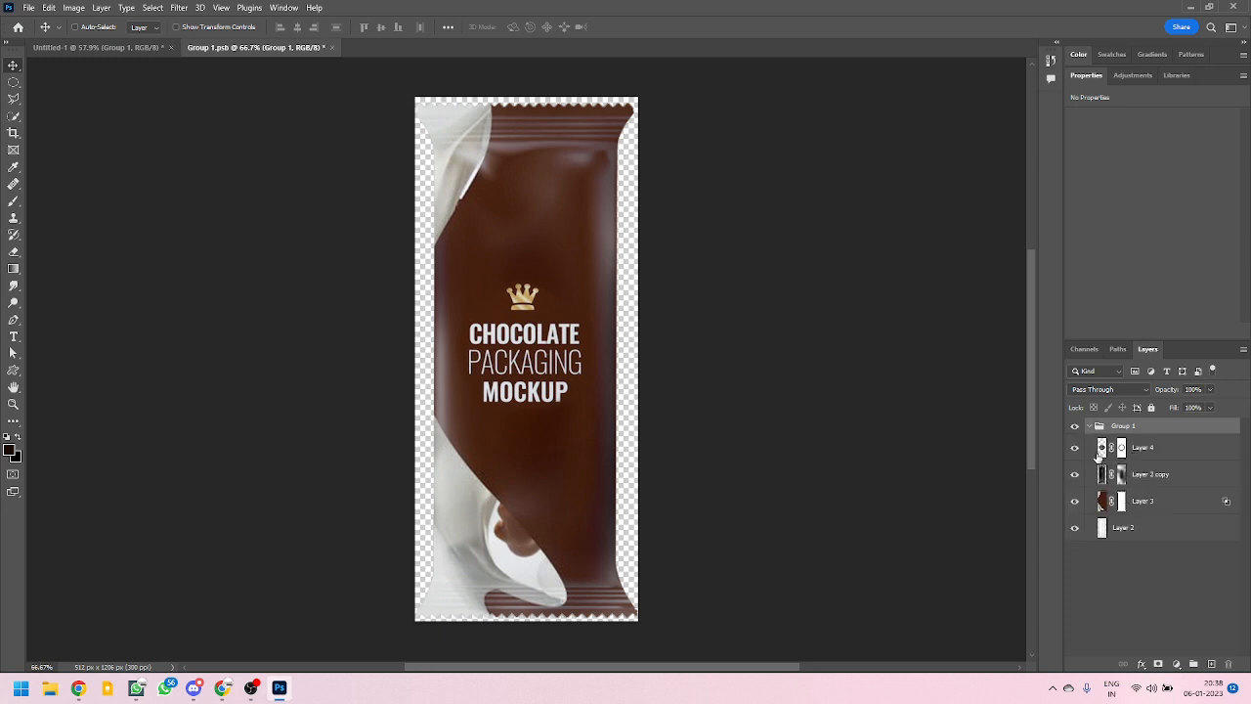
pyautogui.click(1077, 448)
pyautogui.click(1076, 449)
pyautogui.click(1075, 475)
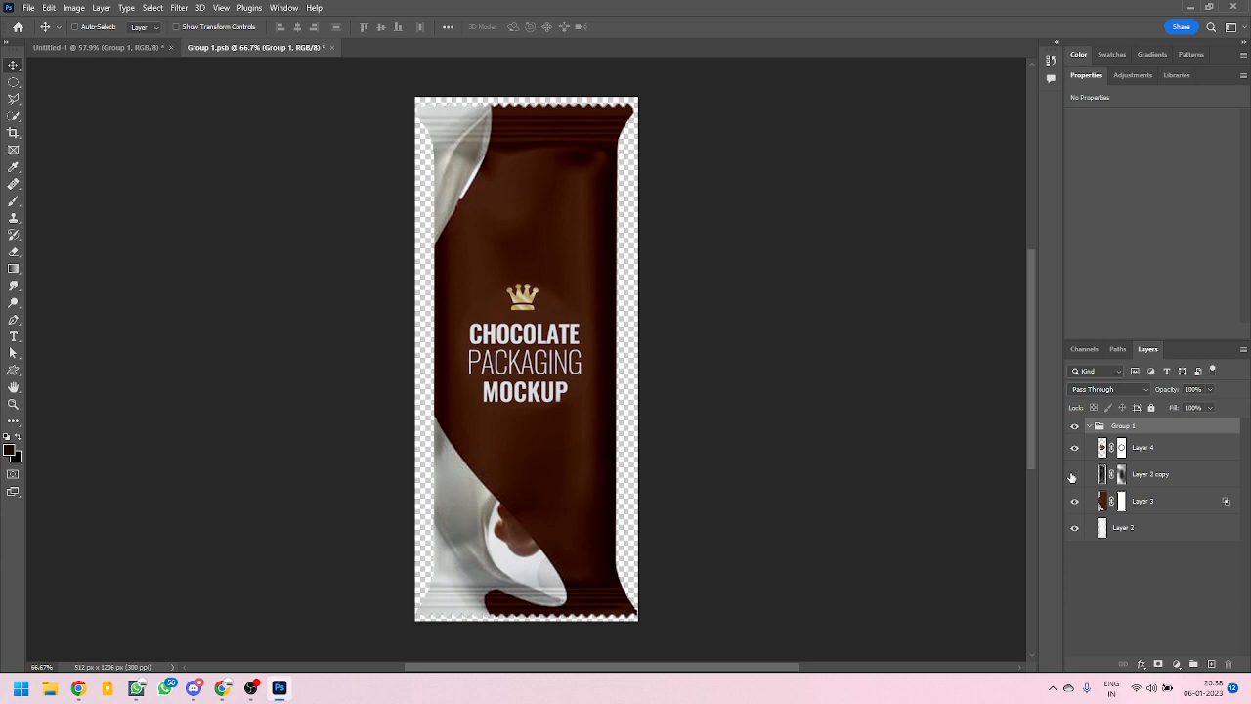
pyautogui.click(1074, 476)
pyautogui.click(1073, 476)
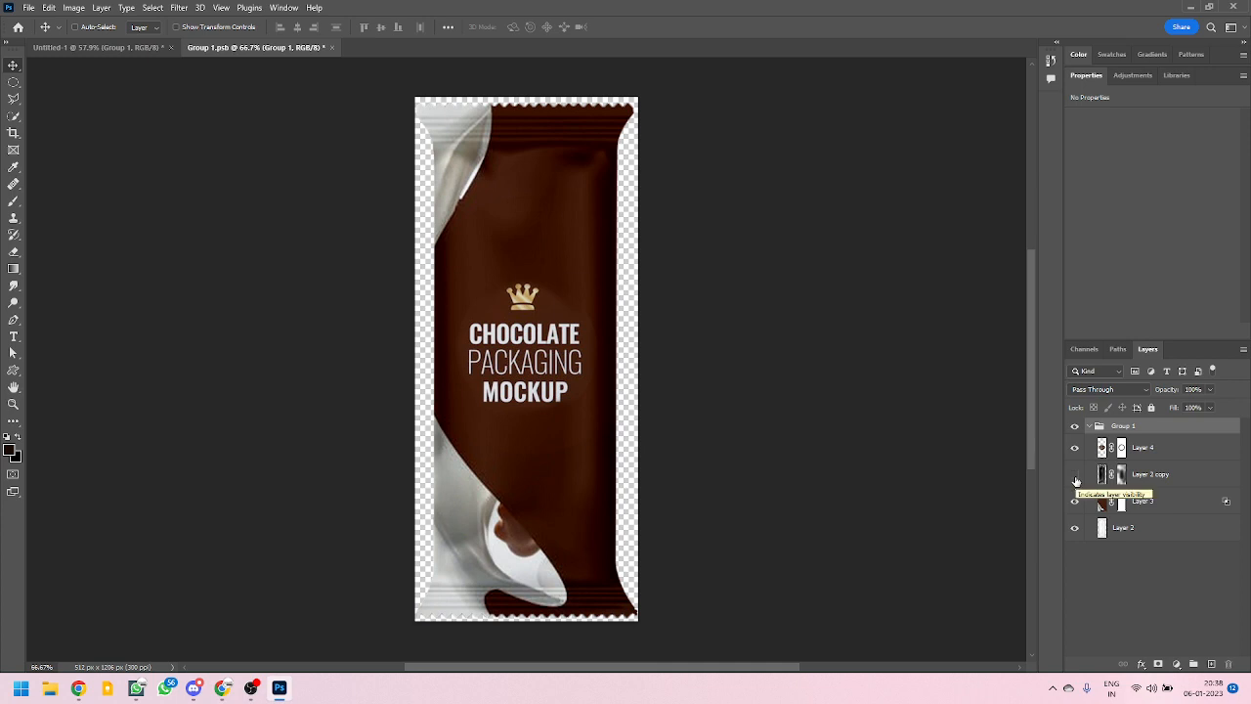
pyautogui.click(1178, 455)
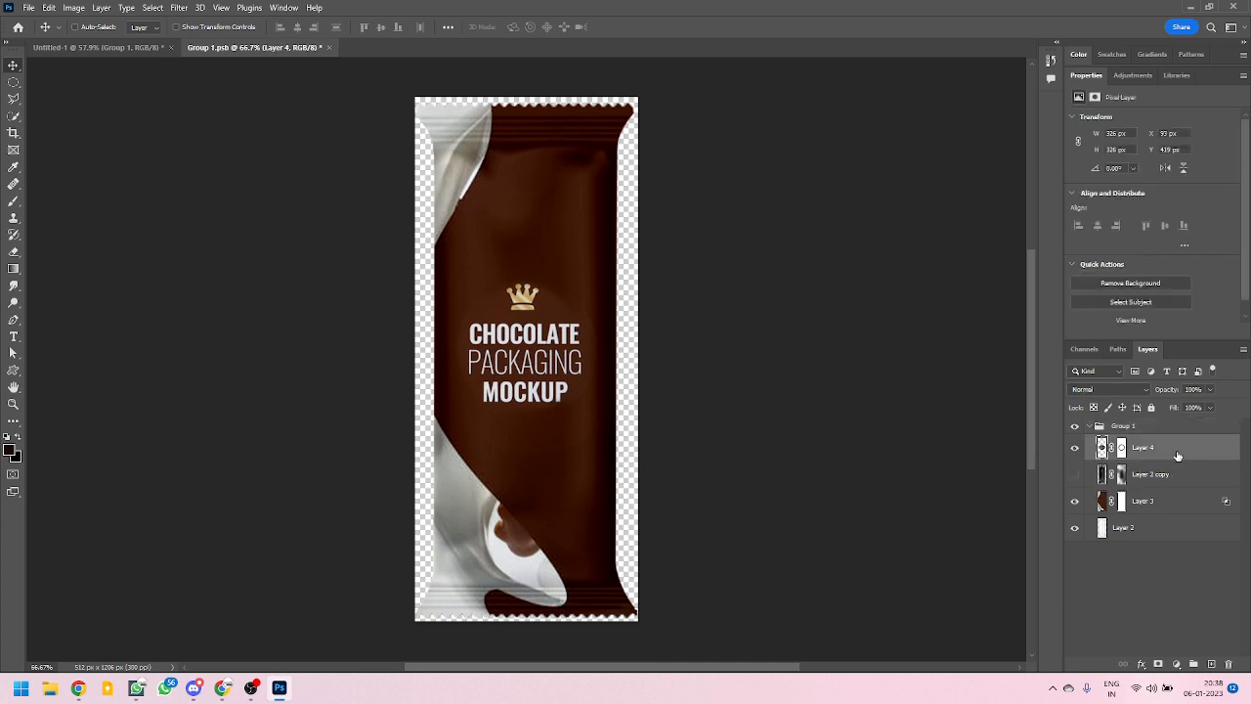
pyautogui.click(1075, 477)
# Step: Try an S-shaped Curves contrast adjustment on Layer 3 and discard it
pyautogui.click(1180, 508)
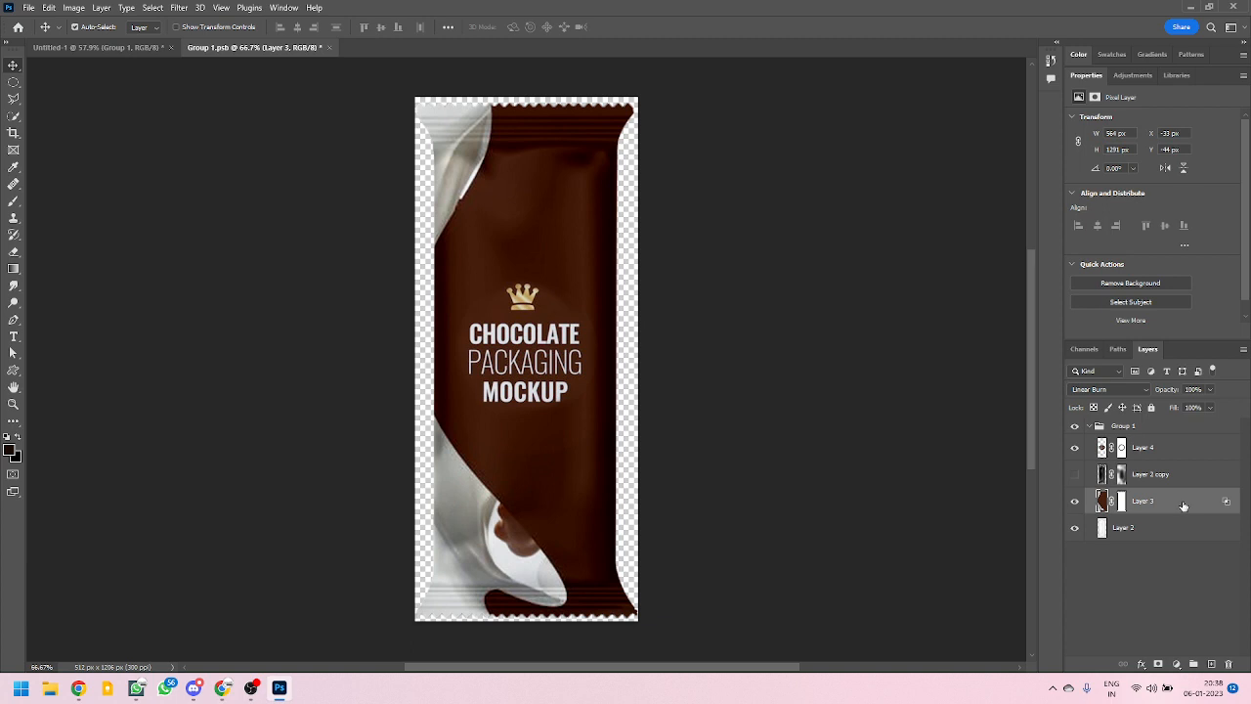
pyautogui.hotkey('ctrl', 'm')
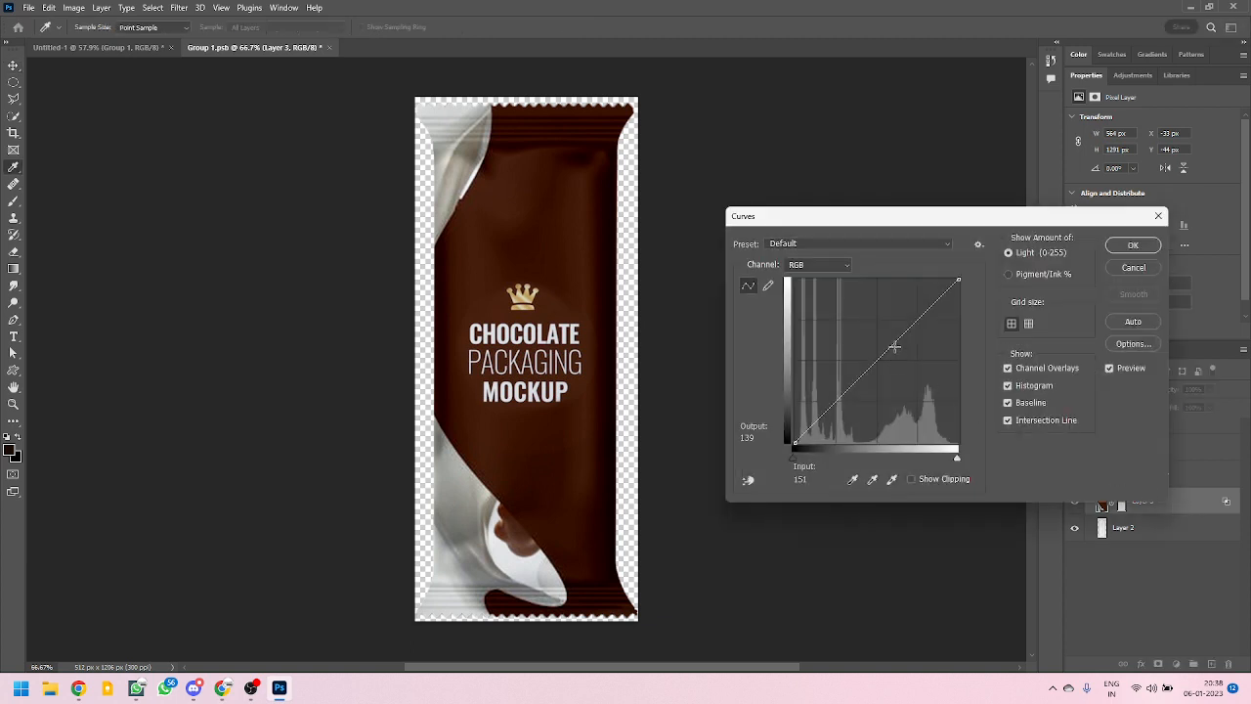
pyautogui.moveTo(865, 371); pyautogui.dragTo(866, 378)
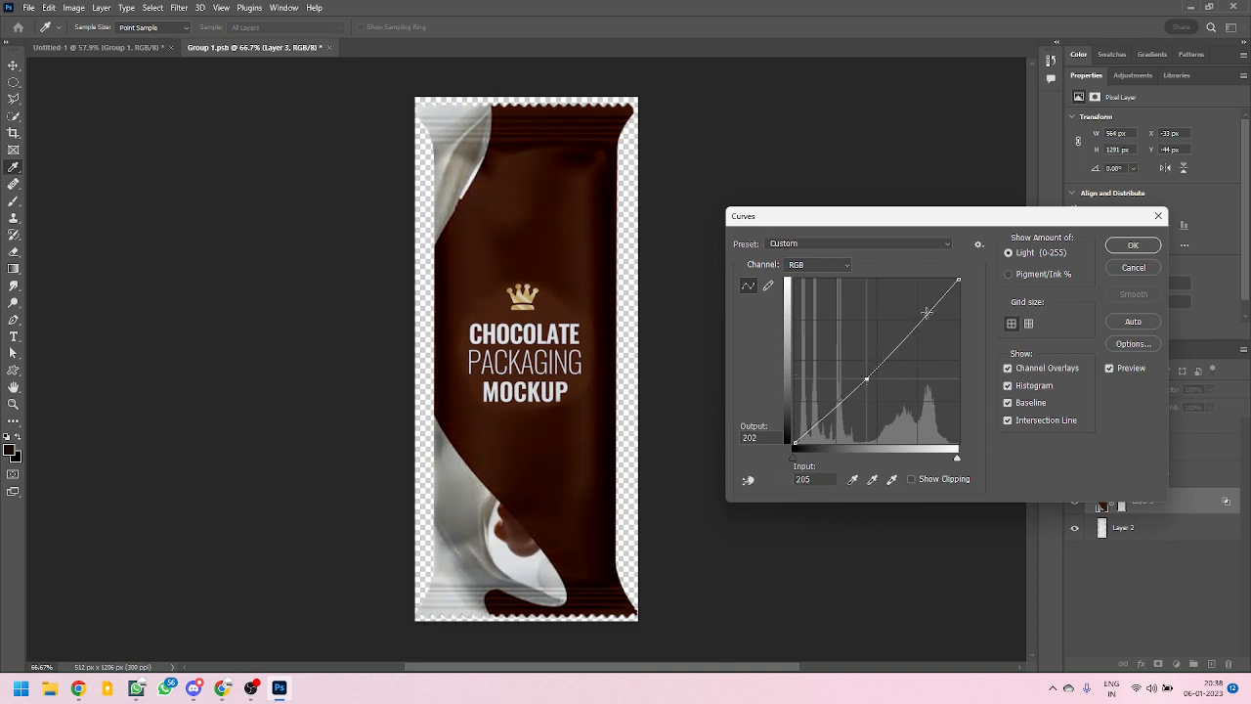
pyautogui.moveTo(927, 313)
pyautogui.mouseDown()
pyautogui.moveTo(927, 296)
pyautogui.moveTo(927, 325)
pyautogui.moveTo(920, 311)
pyautogui.mouseUp()
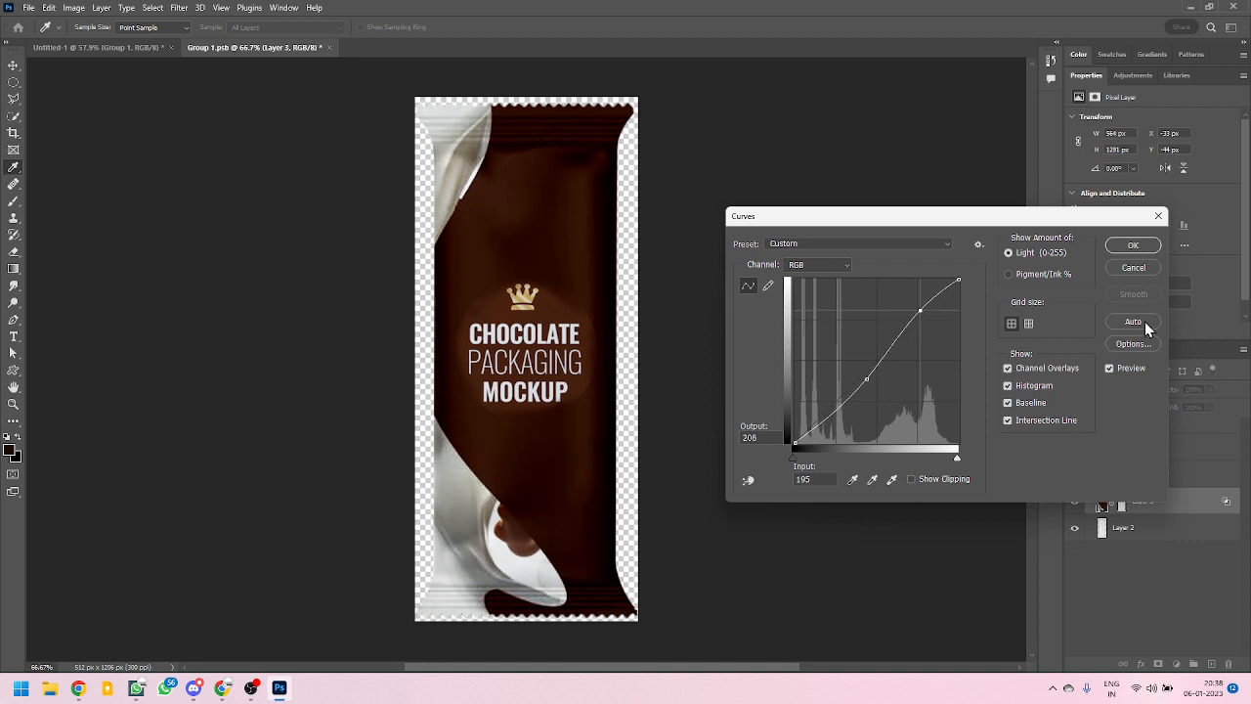
pyautogui.click(1140, 270)
# Step: Show Layer 2 copy, preview other blend modes but keep Screen, and close the smart object without saving
pyautogui.click(1077, 473)
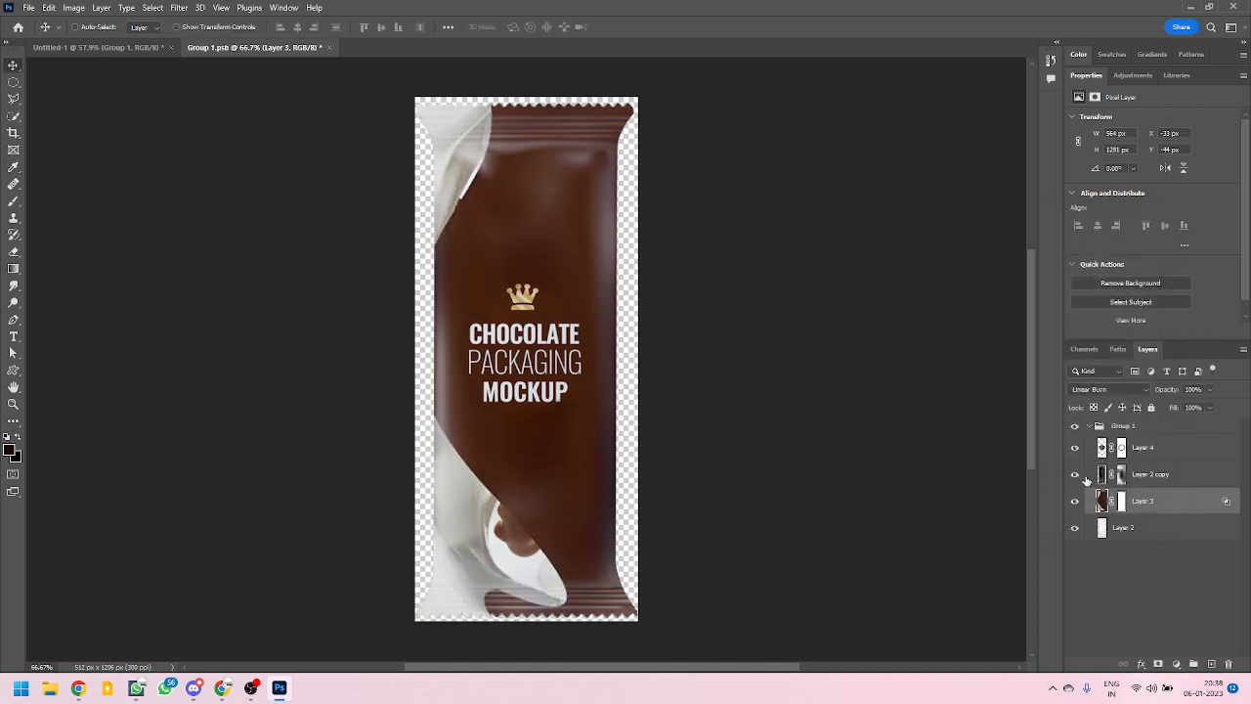
pyautogui.click(1201, 476)
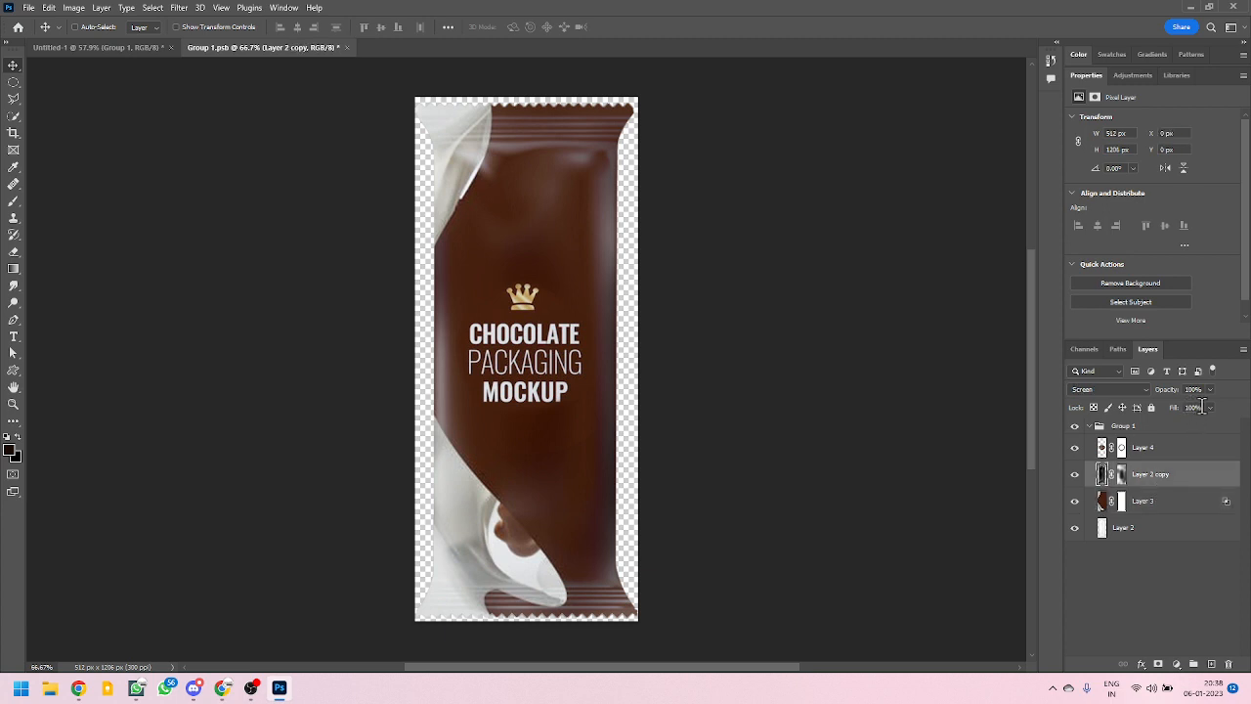
pyautogui.click(1120, 392)
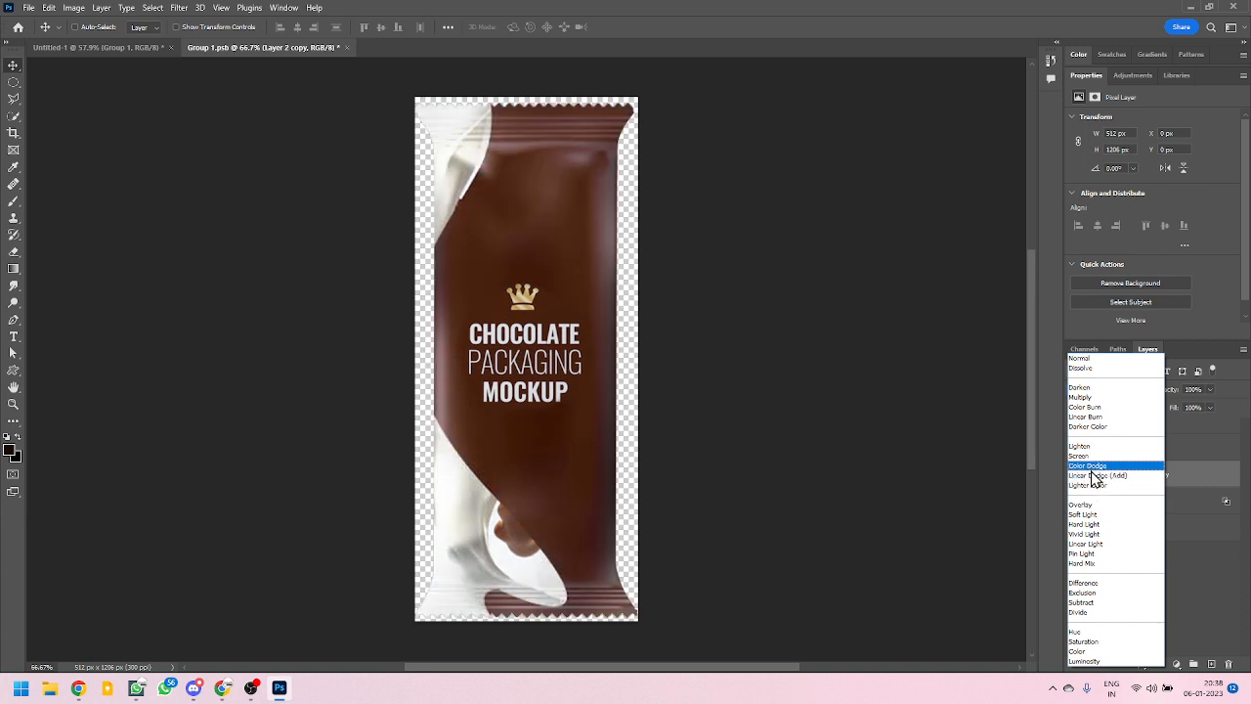
pyautogui.click(1079, 455)
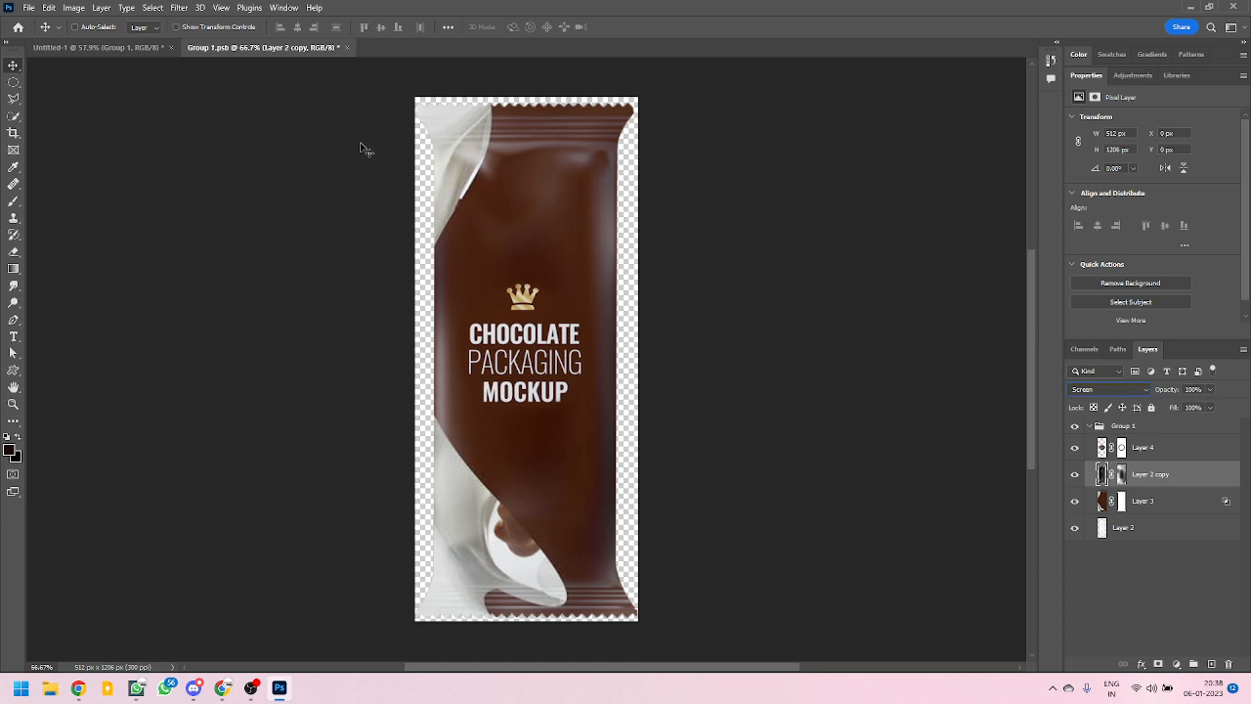
pyautogui.click(347, 47)
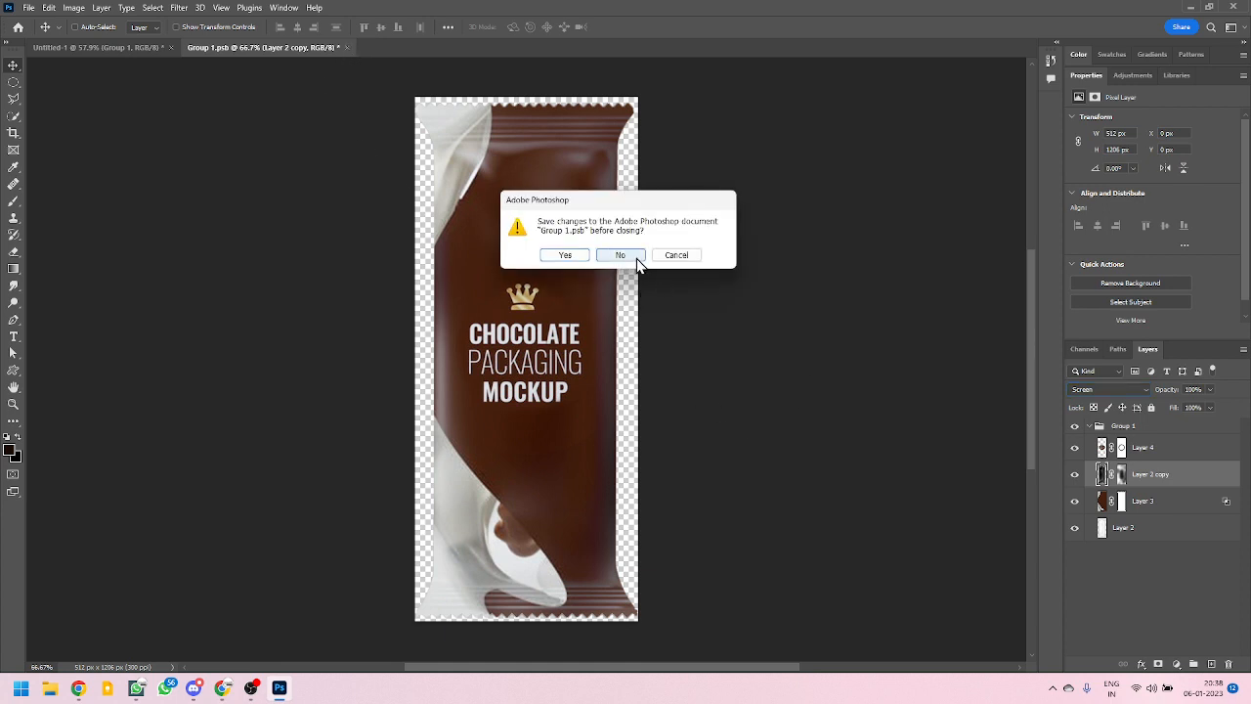
pyautogui.click(634, 256)
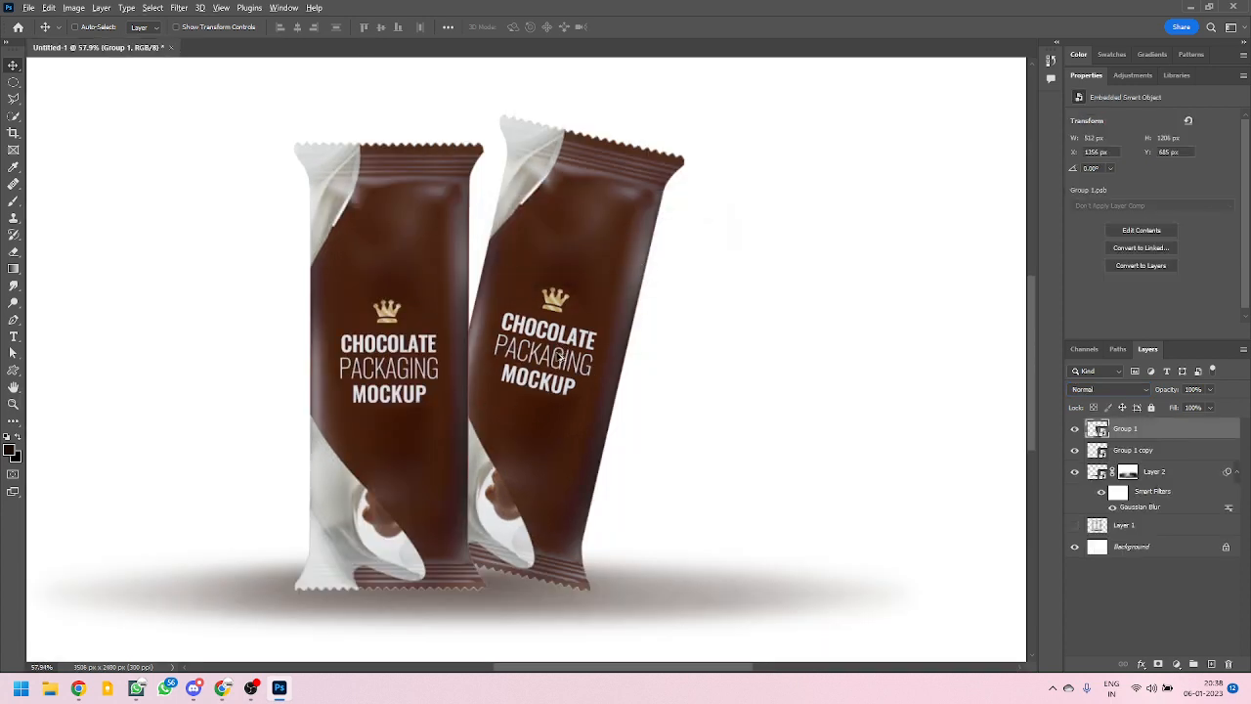
# Step: Review the whole two-wrapper composition, browse more candy bar mockup results in Chrome, and return to Photoshop
pyautogui.scroll(-3, 518, 460)
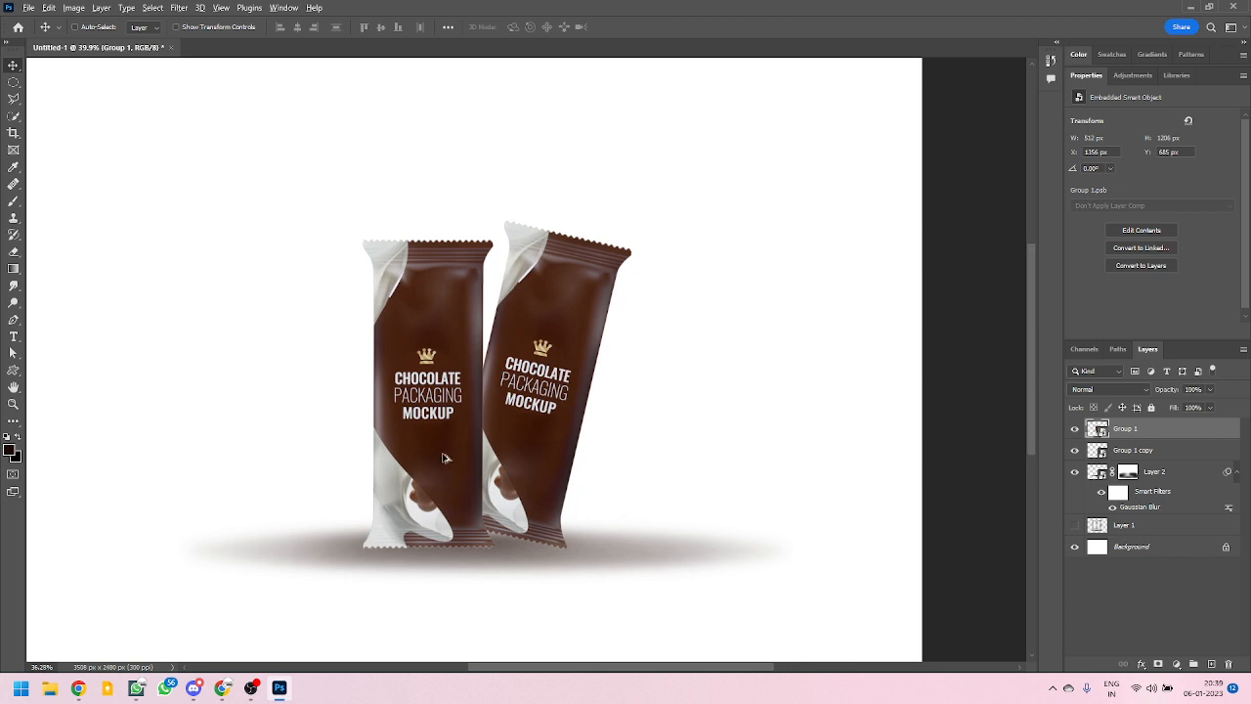
pyautogui.scroll(-2, 508, 460)
pyautogui.scroll(1, 483, 456)
pyautogui.hotkey('alt', 'Tab')
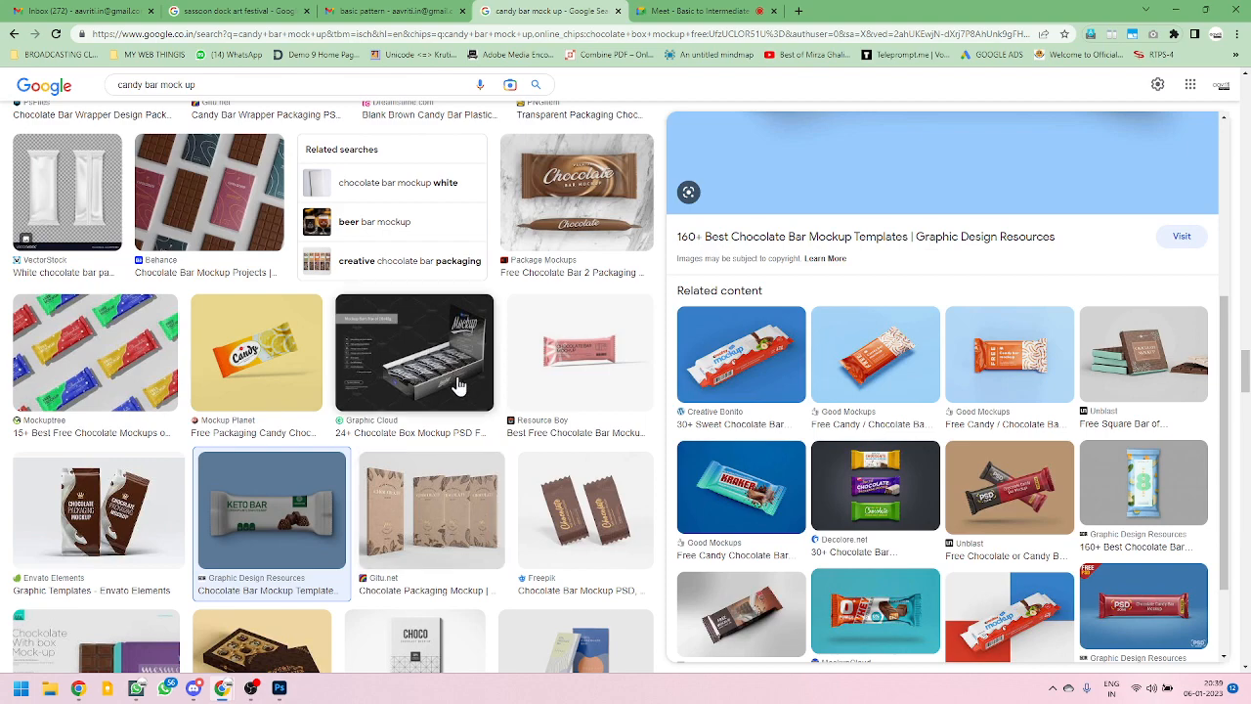
pyautogui.scroll(-2, 460, 386)
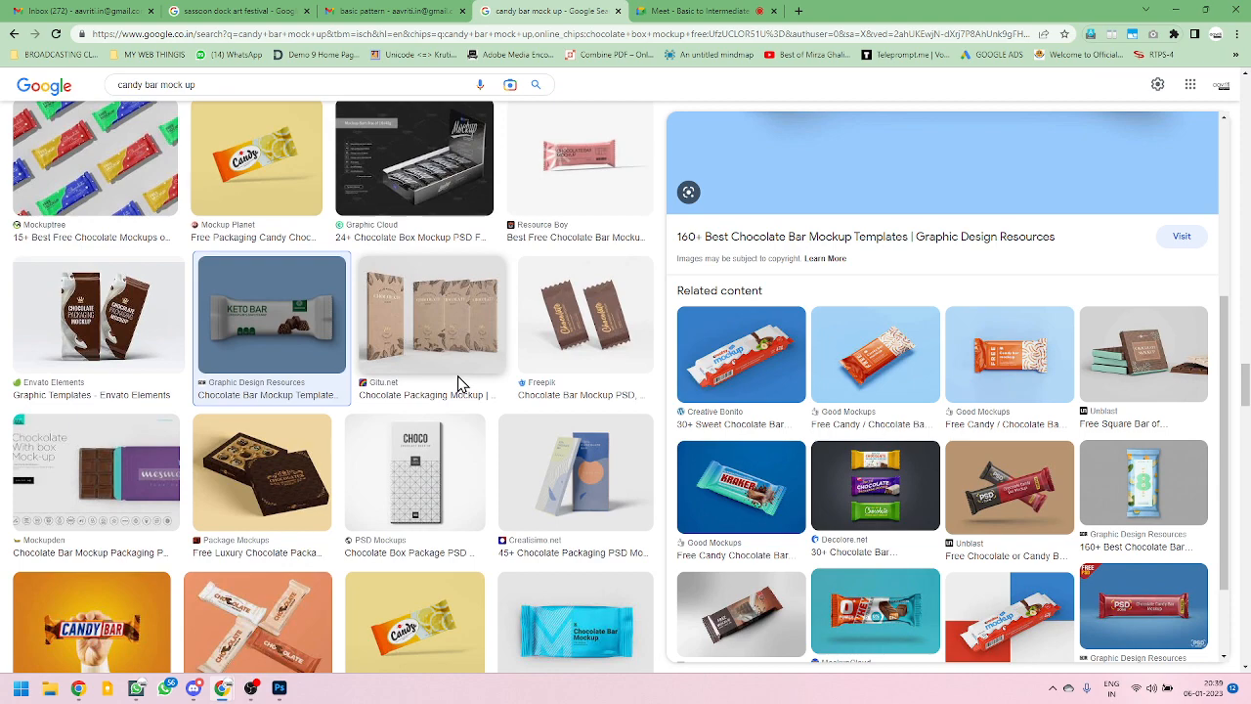
pyautogui.scroll(-2, 461, 381)
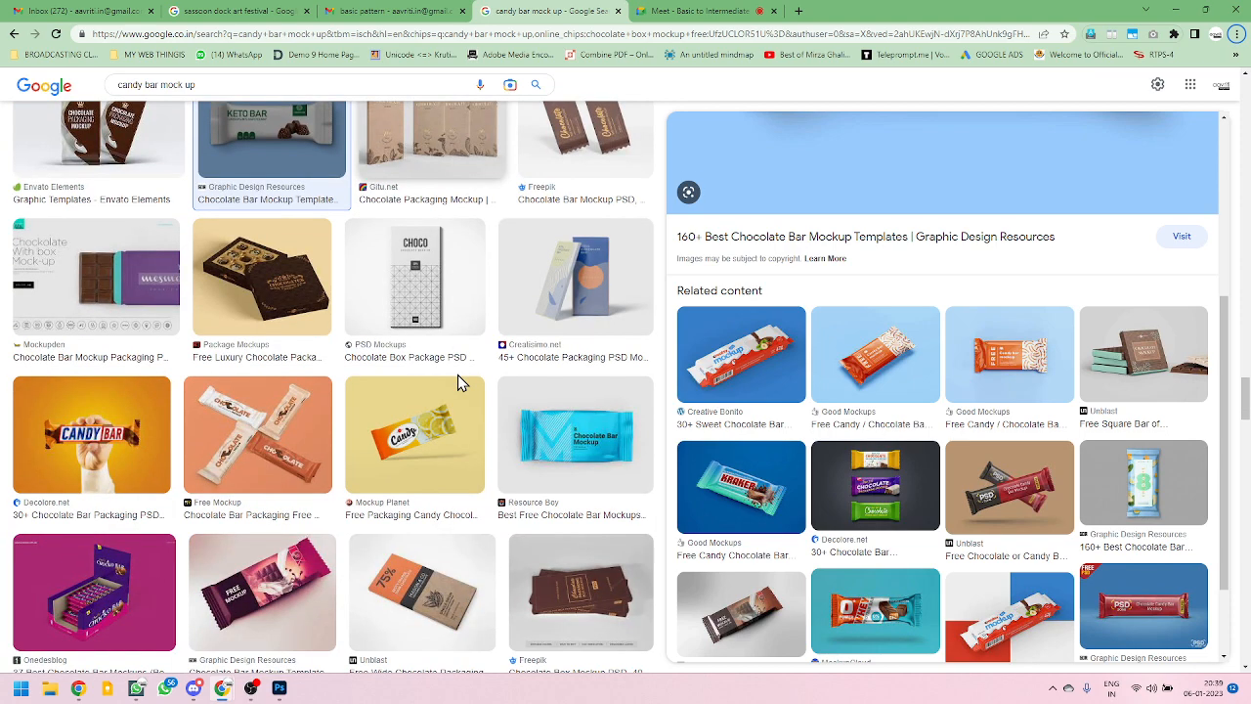
pyautogui.hotkey('alt', 'Tab')
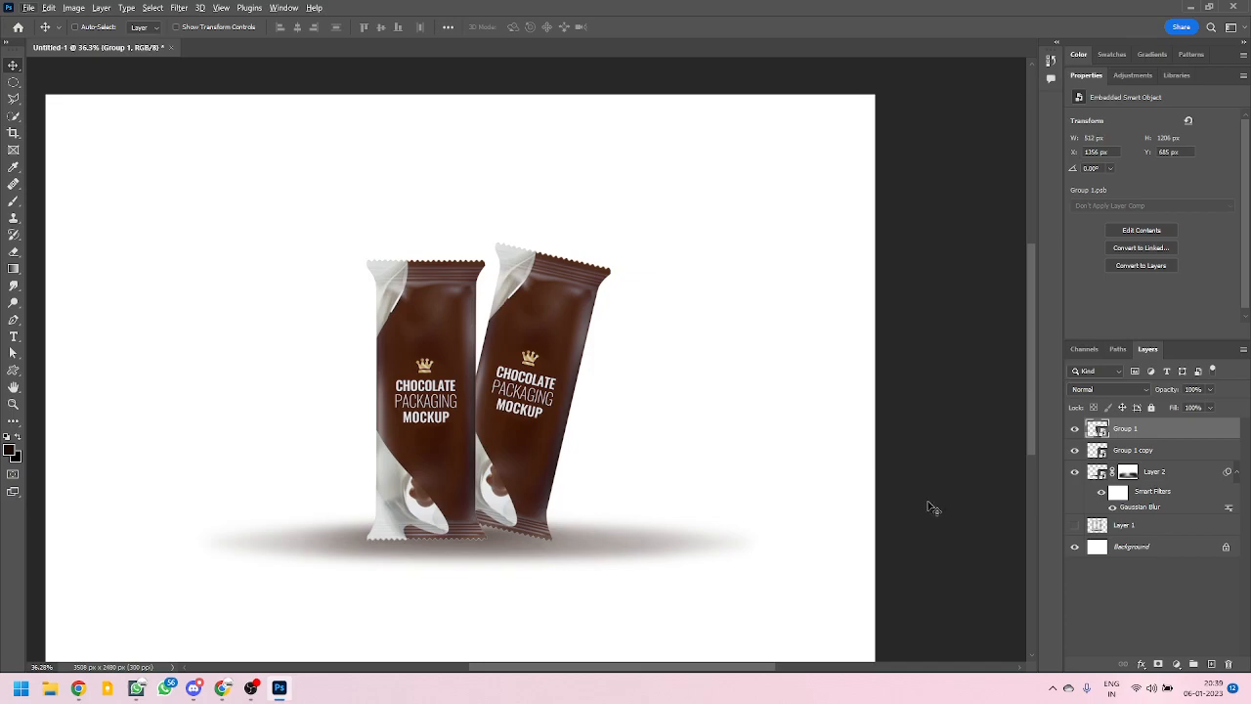
# Step: Switch to the Google Meet call in Chrome and stop presenting the screen
pyautogui.hotkey('alt', 'Tab')
pyautogui.scroll(-1, 929, 509)
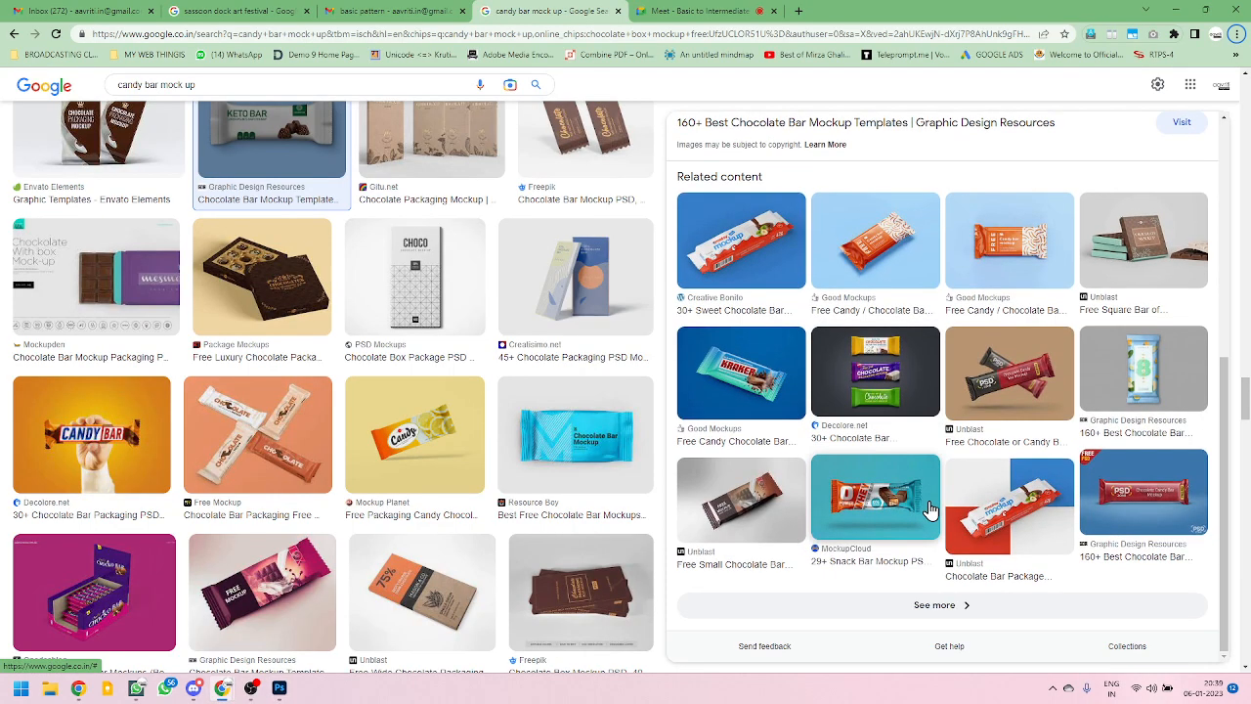
pyautogui.click(704, 10)
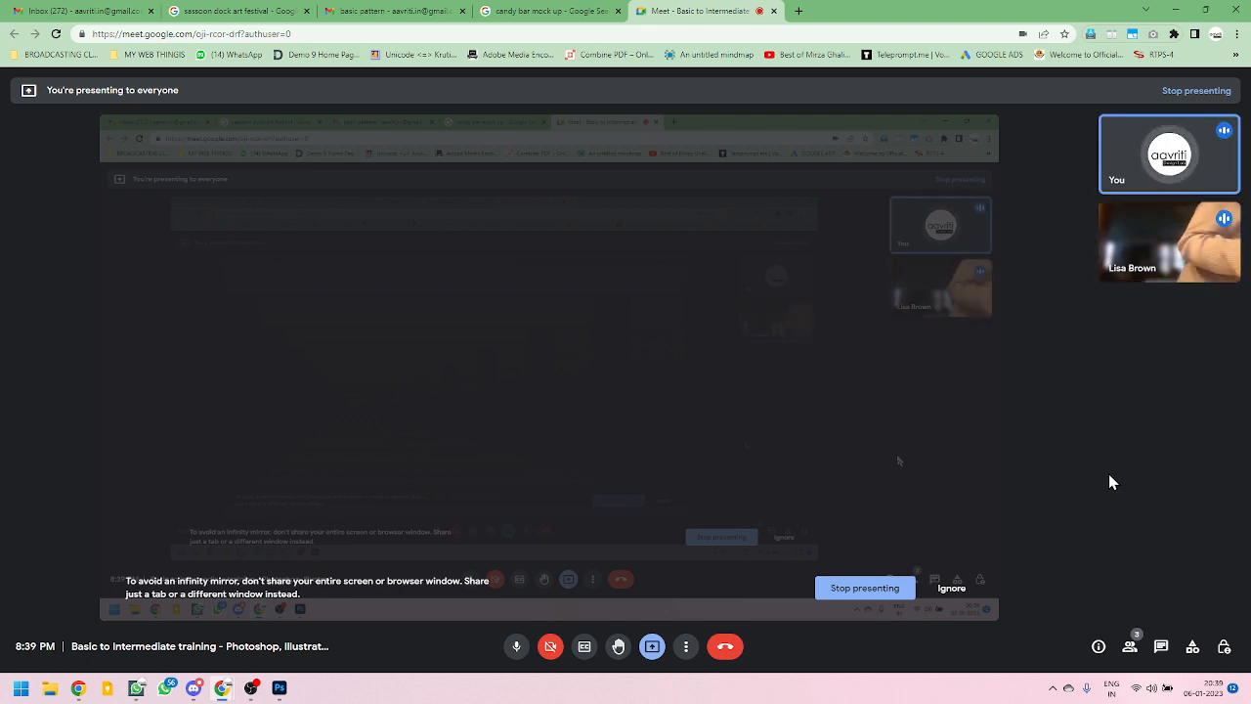
pyautogui.click(890, 589)
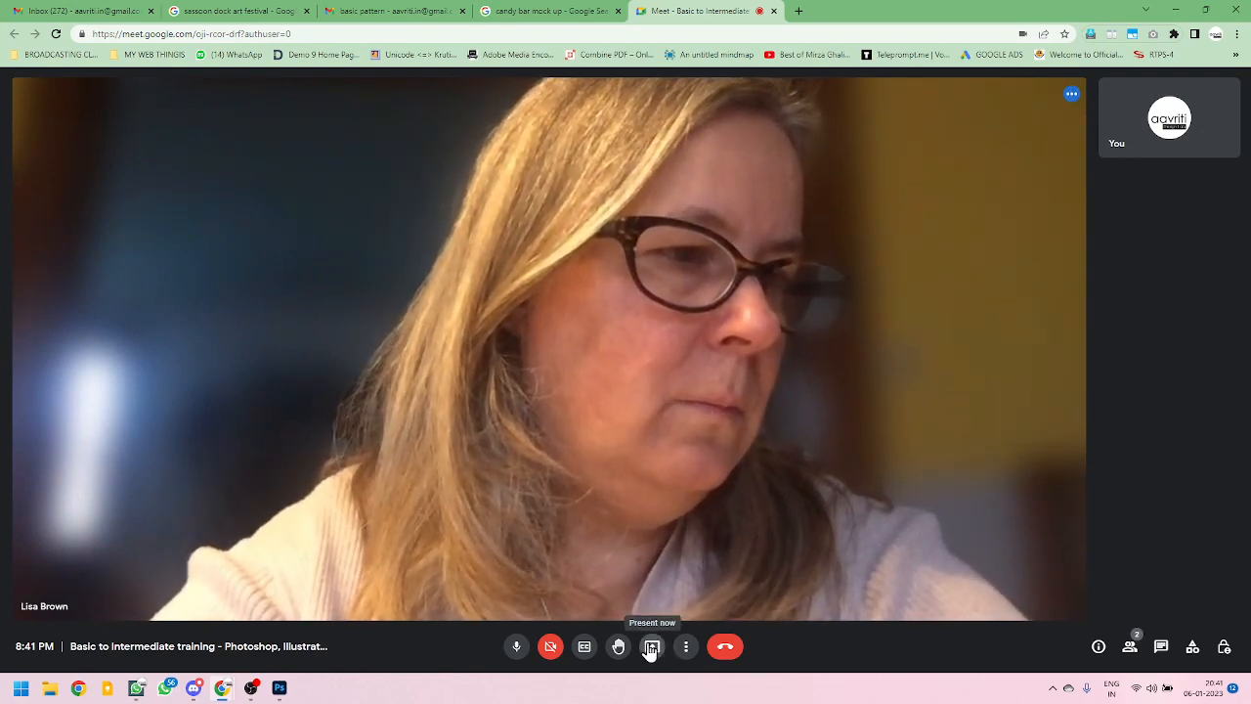
# Step: Present the entire Screen 1 in the Meet call and hide the screen-sharing notice
pyautogui.click(650, 648)
pyautogui.click(706, 563)
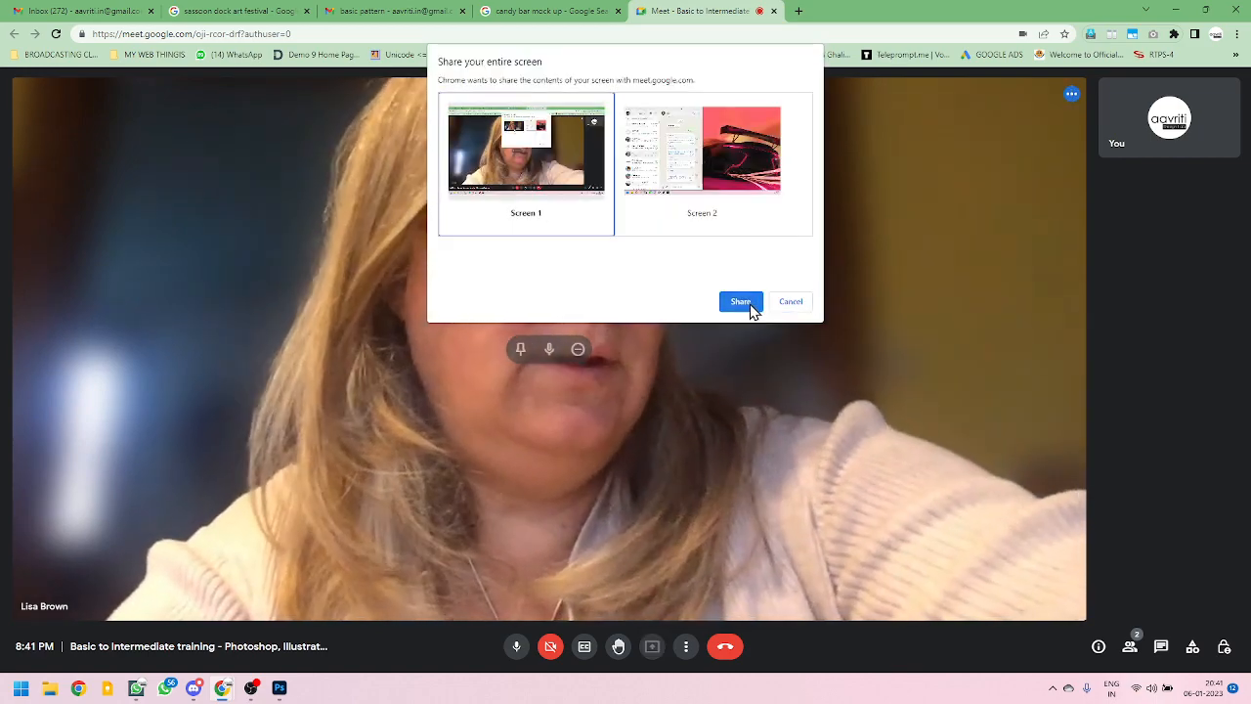
pyautogui.click(745, 303)
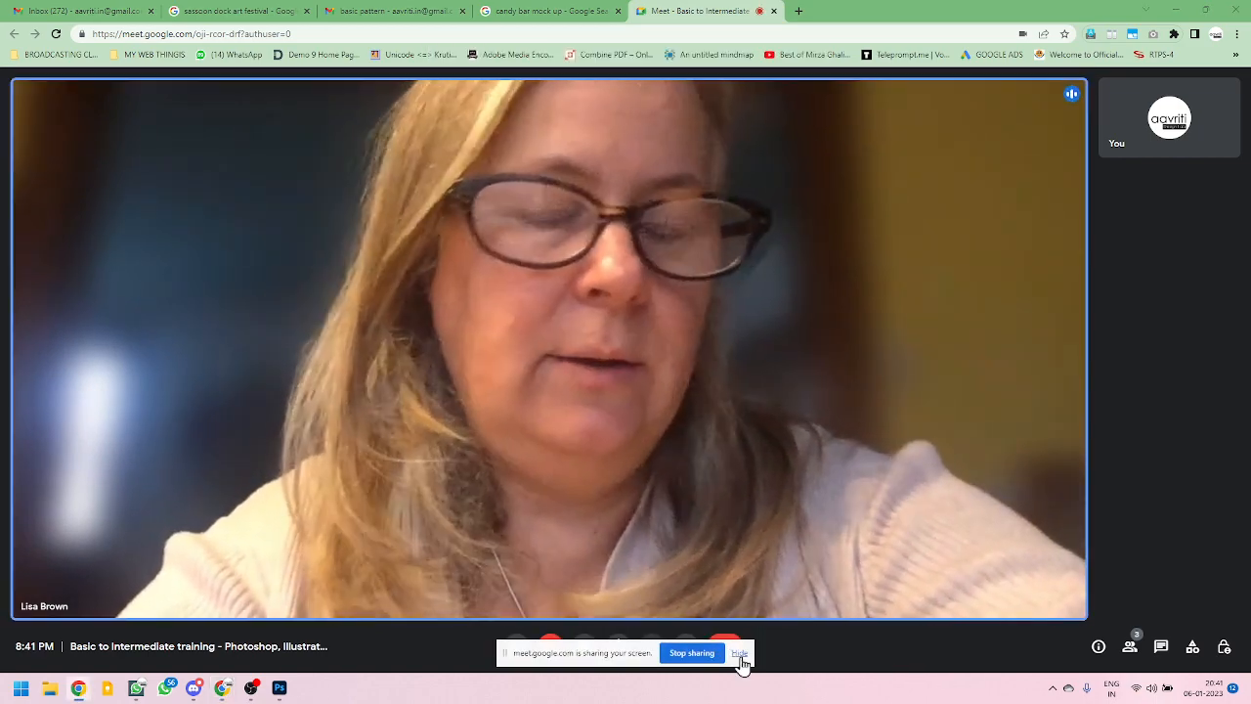
pyautogui.click(739, 653)
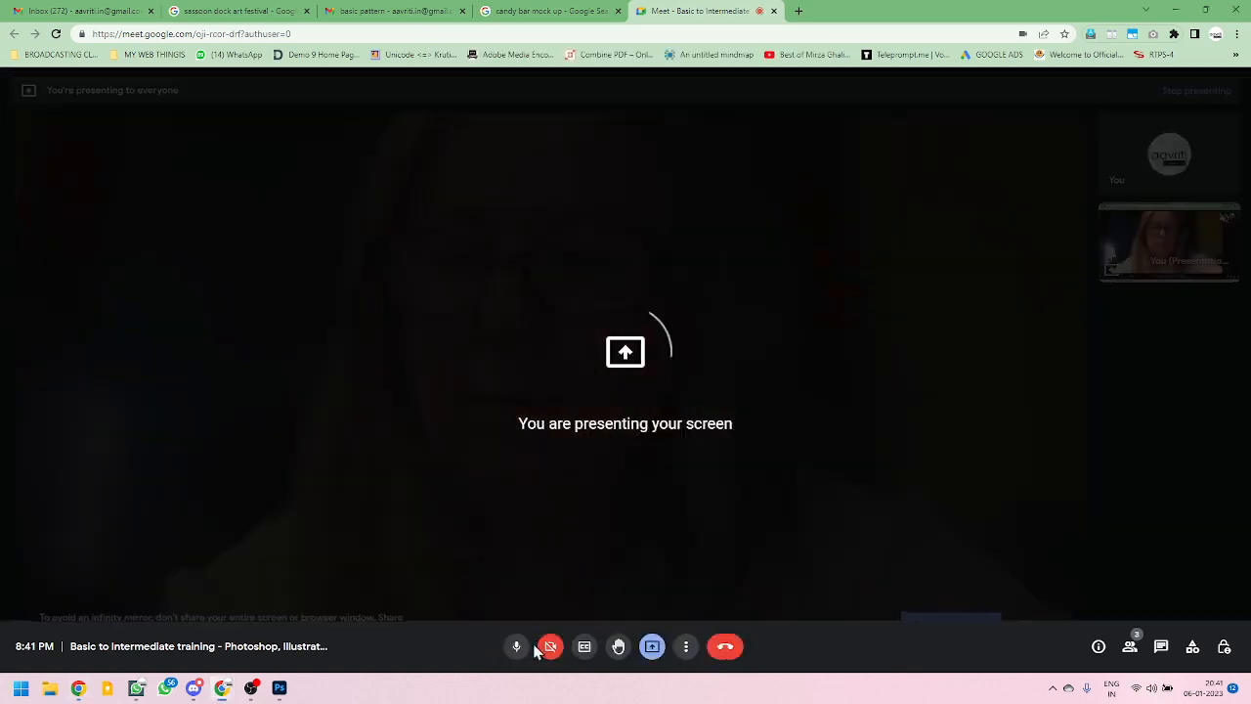
# Step: Return to Photoshop, start saving the mockup on the computer instead of Creative Cloud, and browse to the Data (D:) drive
pyautogui.click(280, 688)
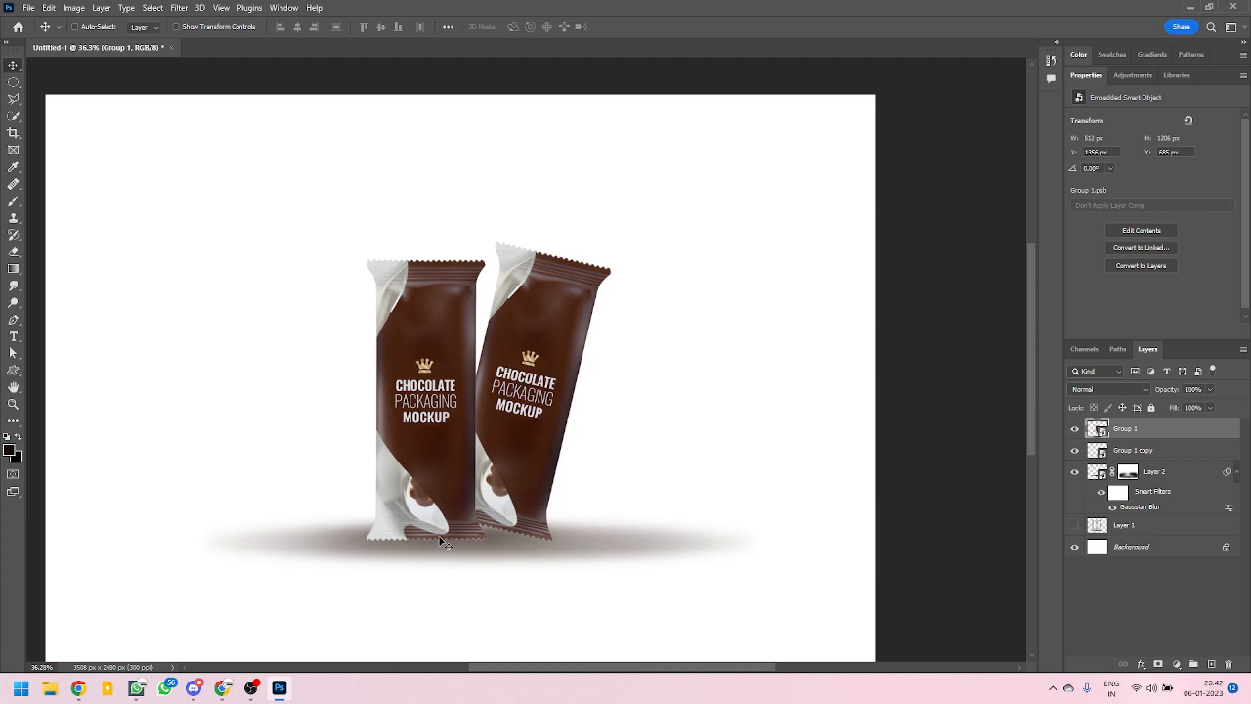
pyautogui.hotkey('ctrl', 's')
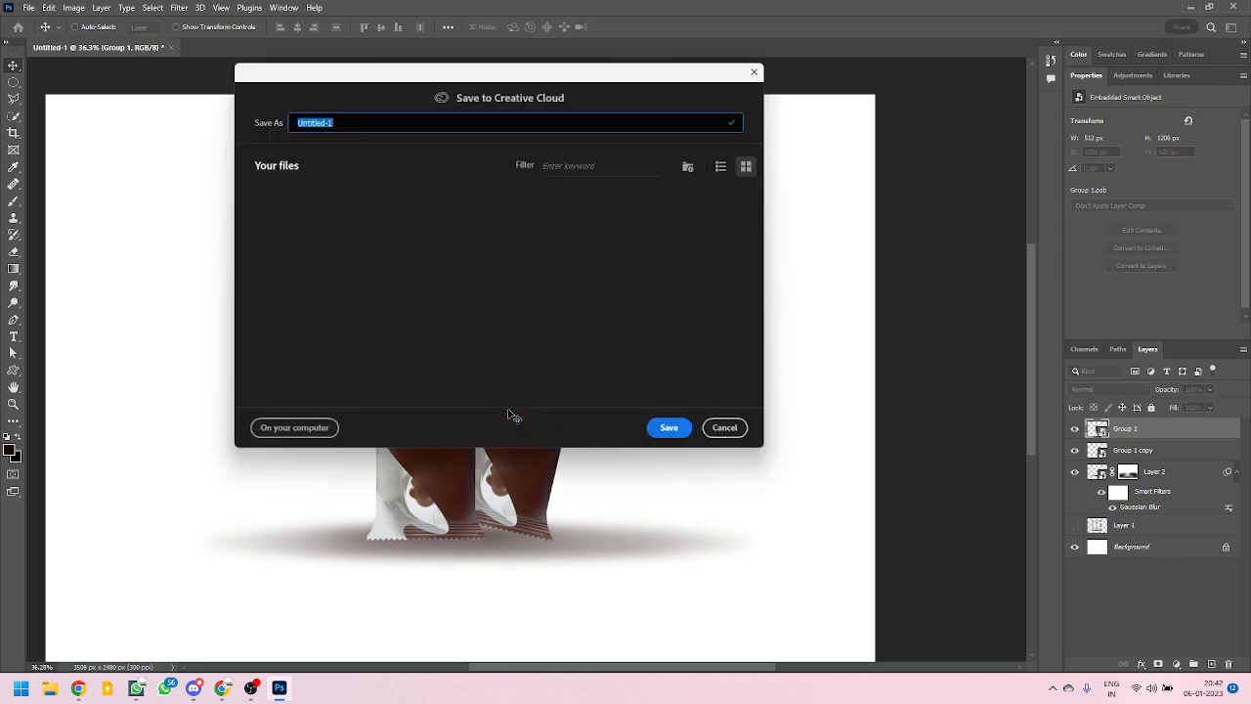
pyautogui.click(284, 431)
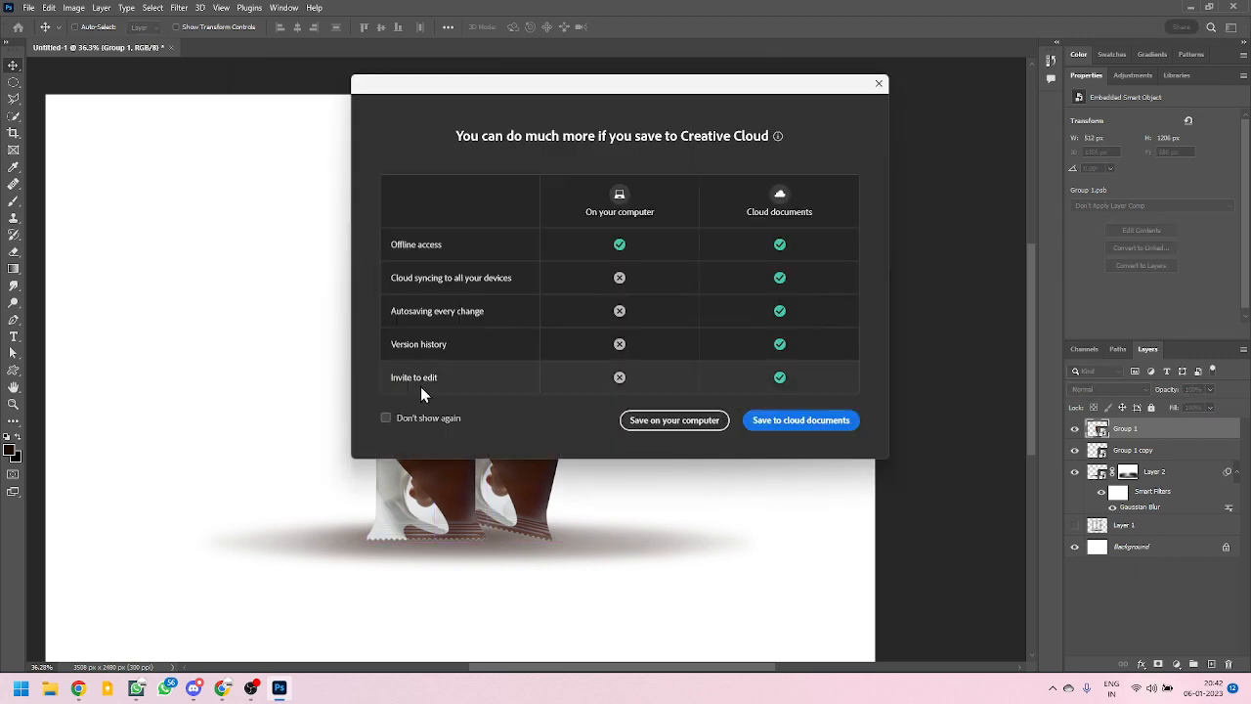
pyautogui.click(659, 421)
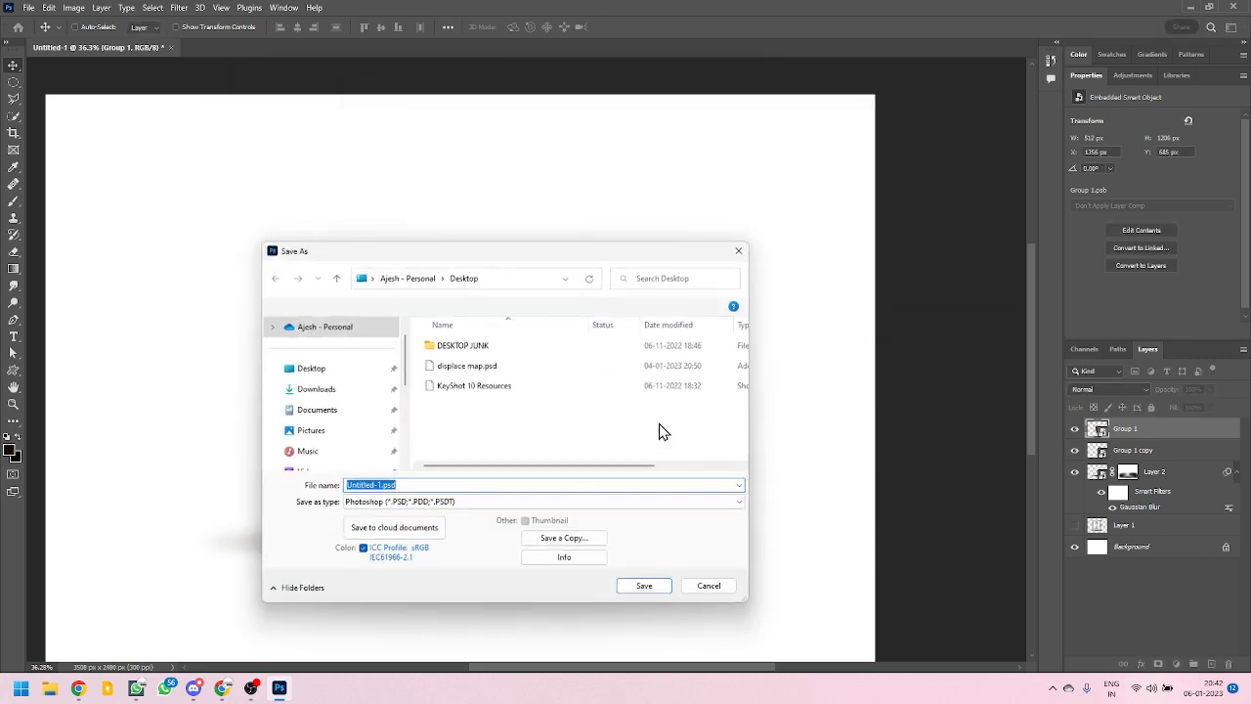
pyautogui.scroll(-6, 354, 470)
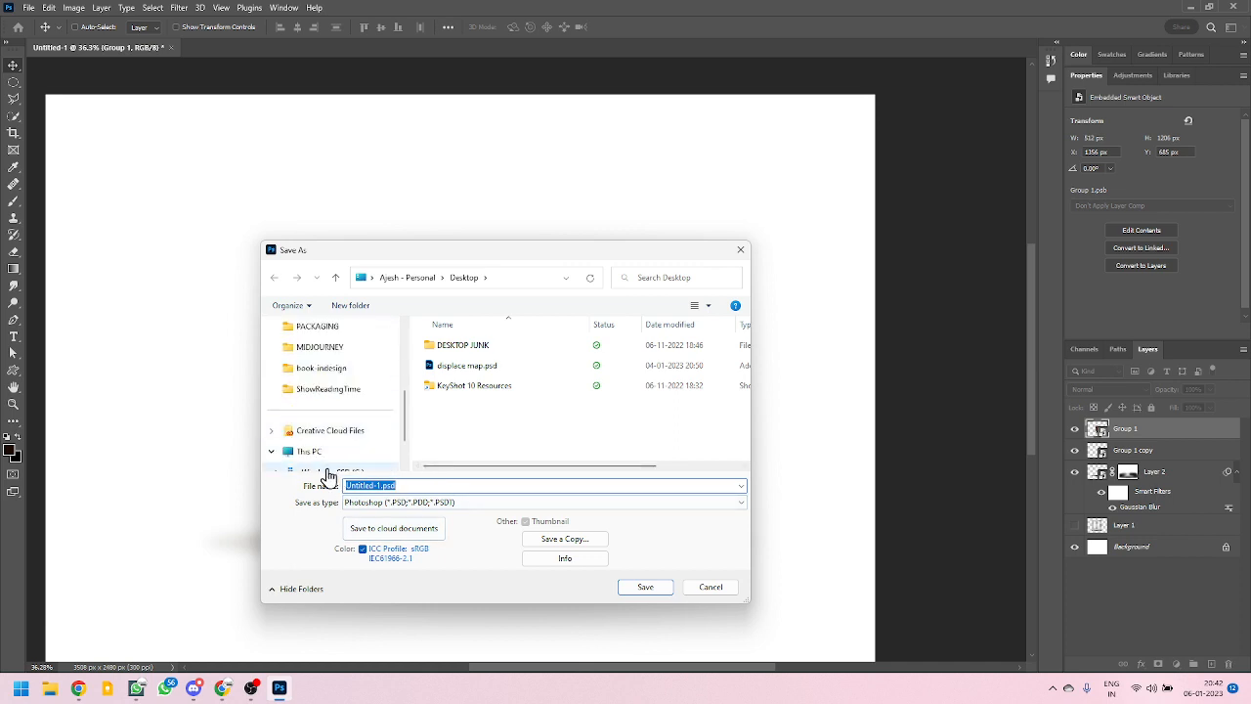
pyautogui.click(332, 437)
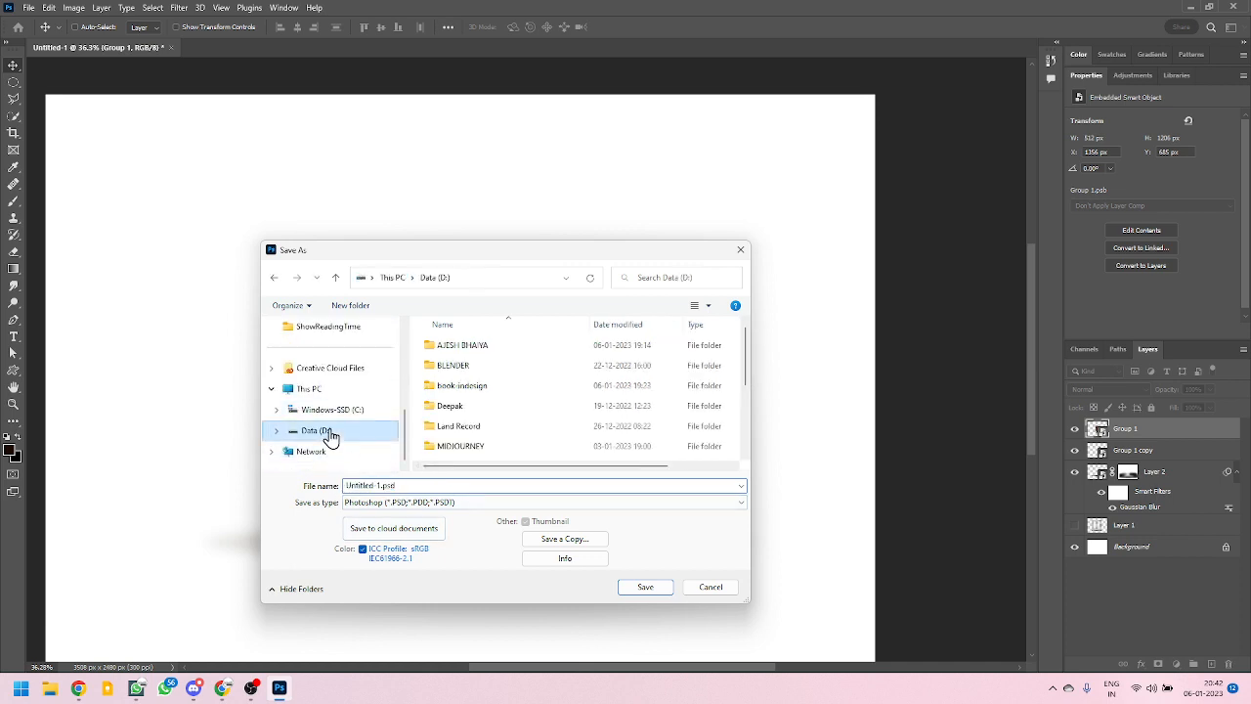
pyautogui.scroll(-2, 458, 440)
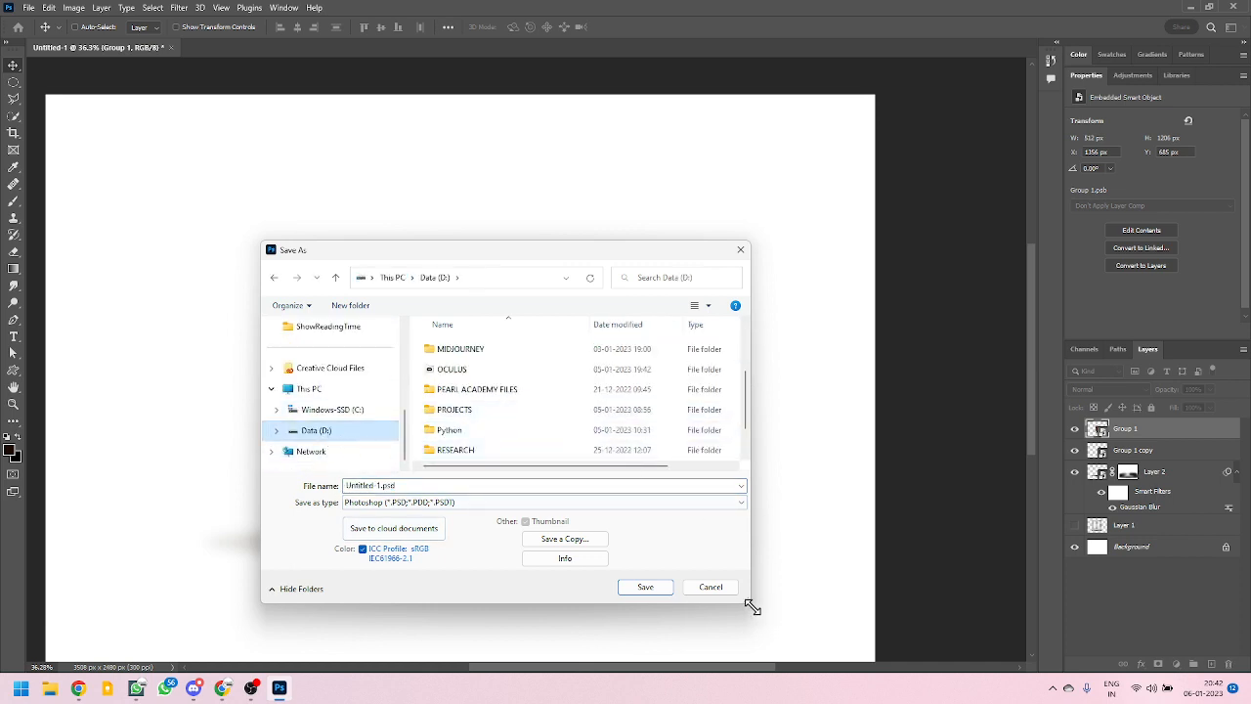
pyautogui.moveTo(759, 620); pyautogui.dragTo(806, 675)
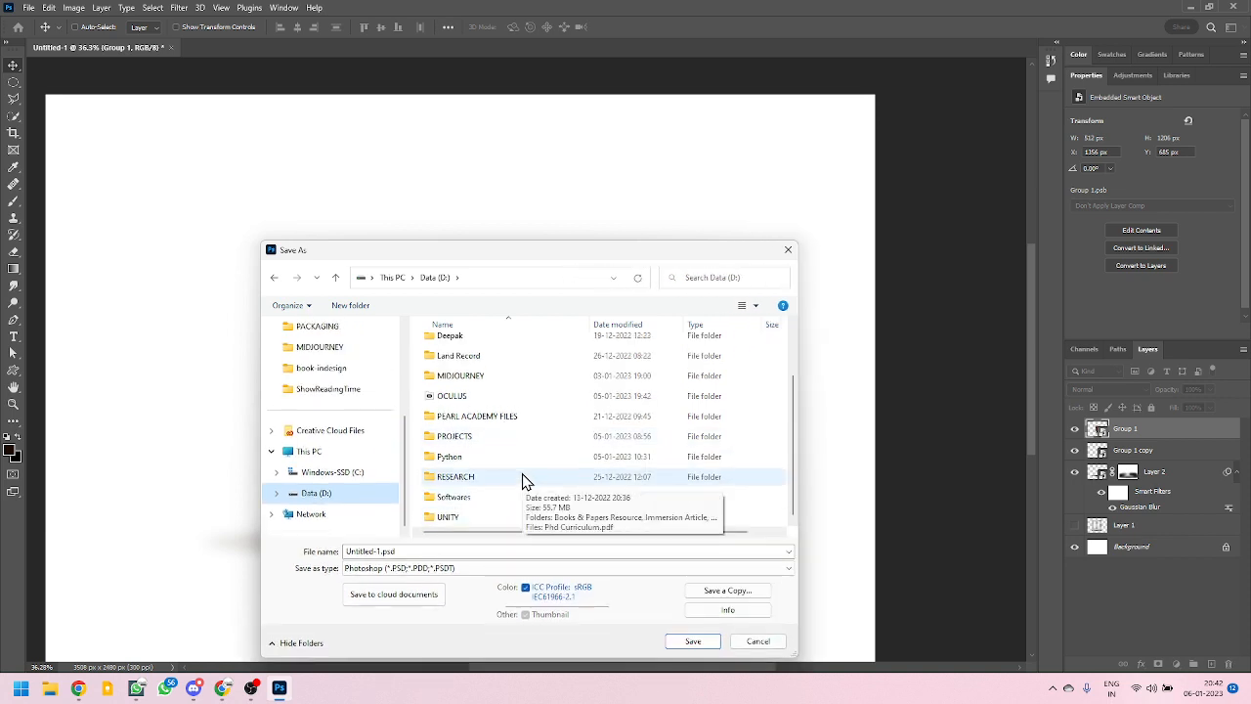
# Step: Save the document as Mockup candy bar.psd in the client's folder inside PROJECTS, with Maximize Compatibility on
pyautogui.doubleClick(454, 436)
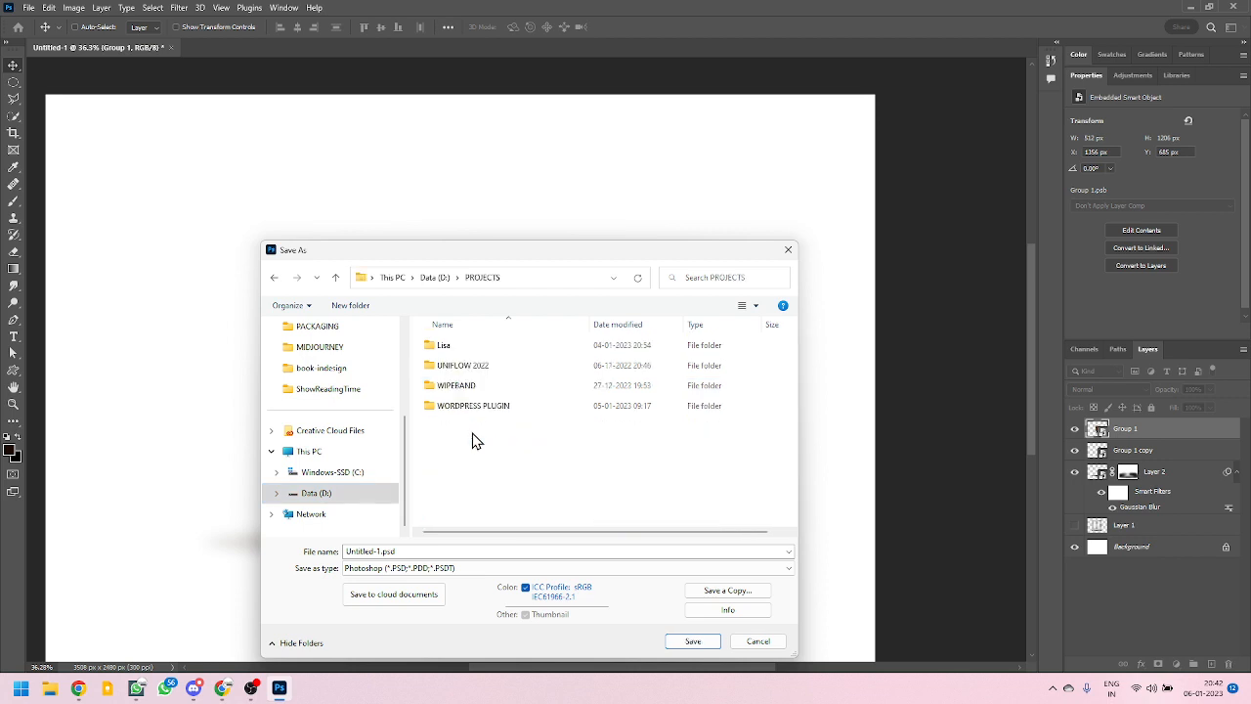
pyautogui.doubleClick(448, 343)
pyautogui.click(377, 552)
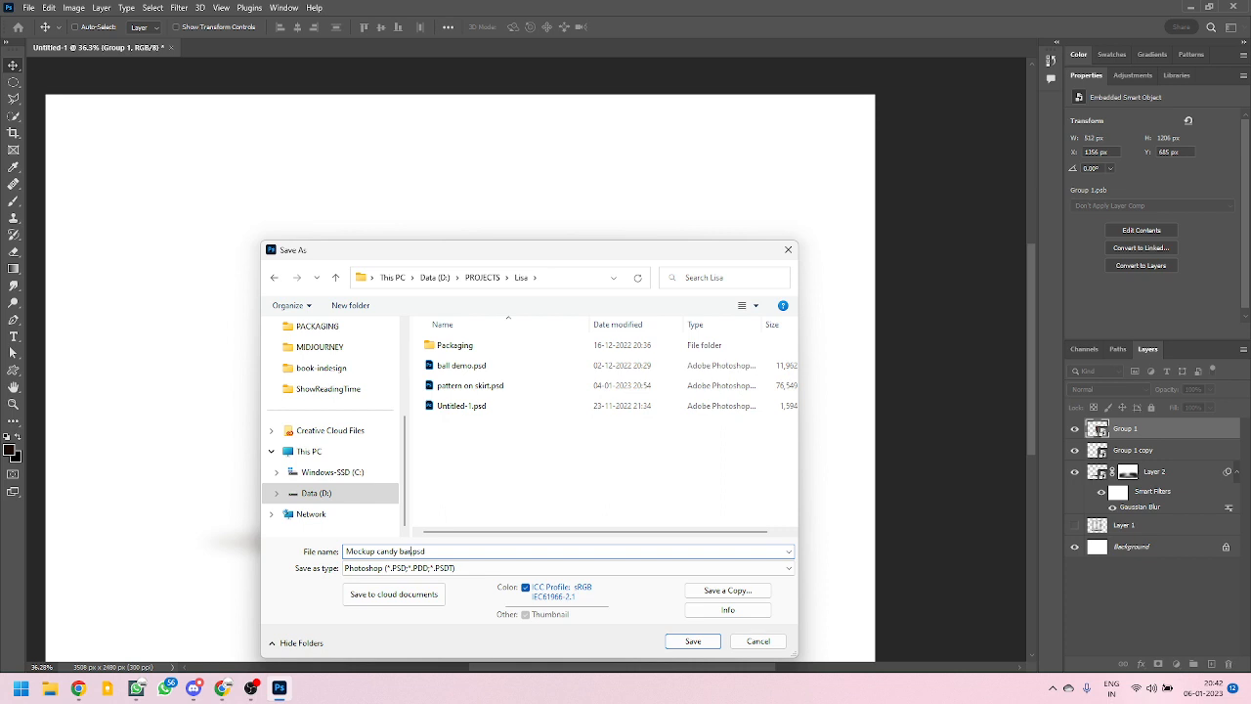
pyautogui.press('Return')
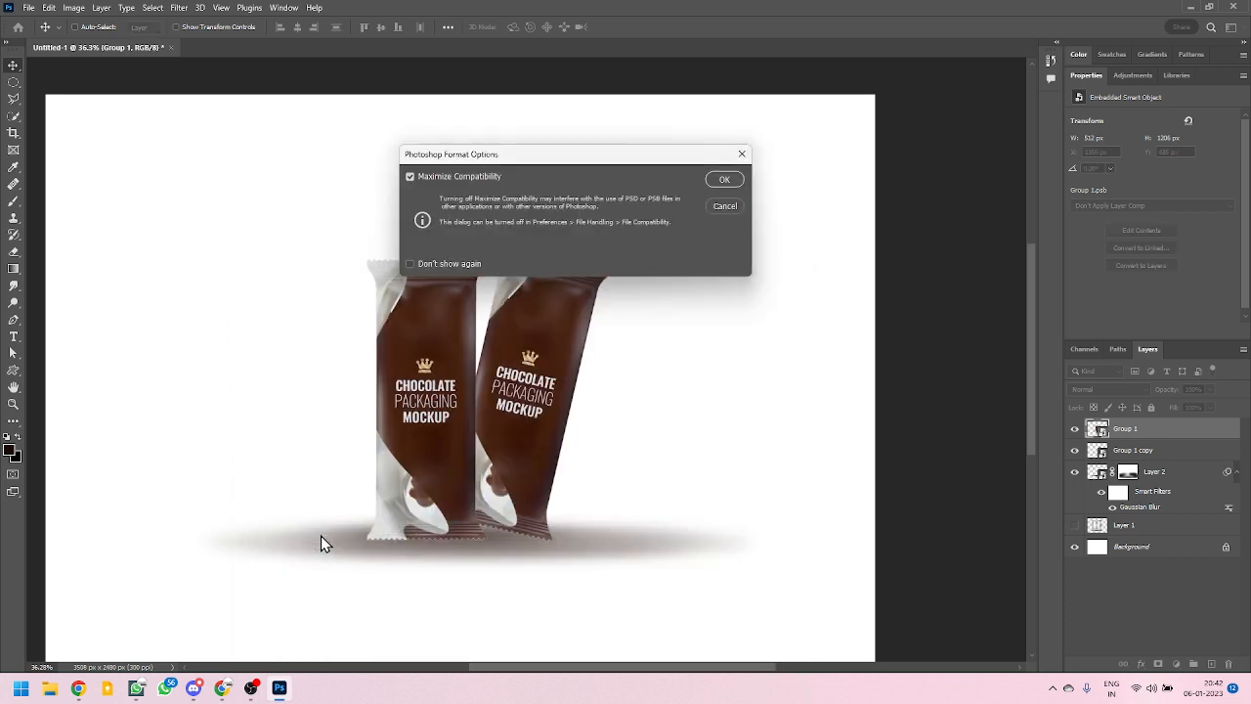
pyautogui.press('Return')
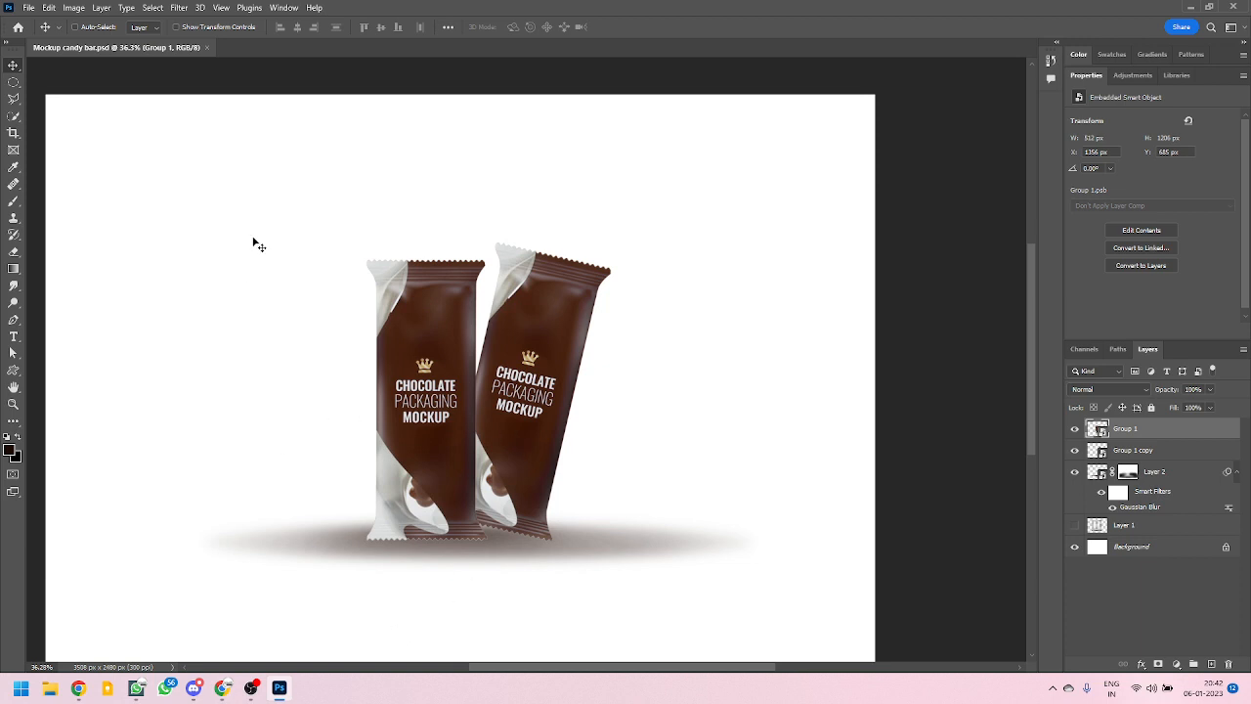
# Step: Capture a screenshot of the two wrappers and their shadow with the Snipping Tool
pyautogui.scroll(2, 347, 410)
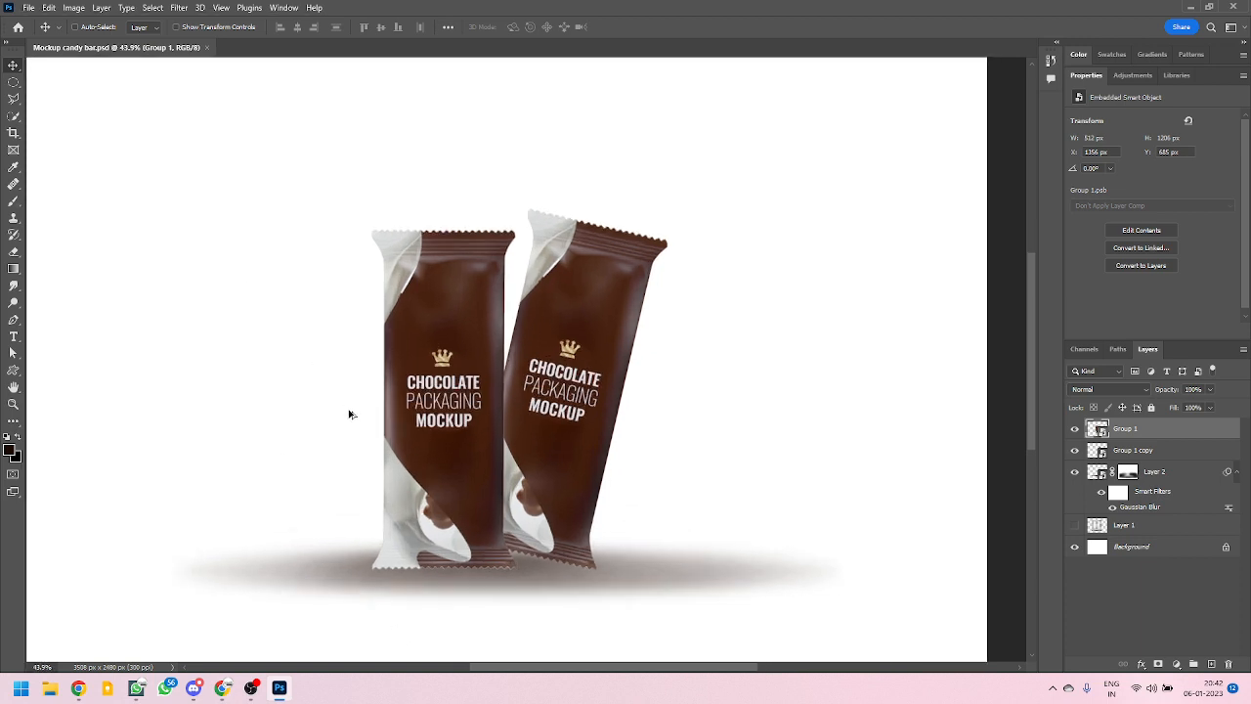
pyautogui.scroll(-2, 349, 408)
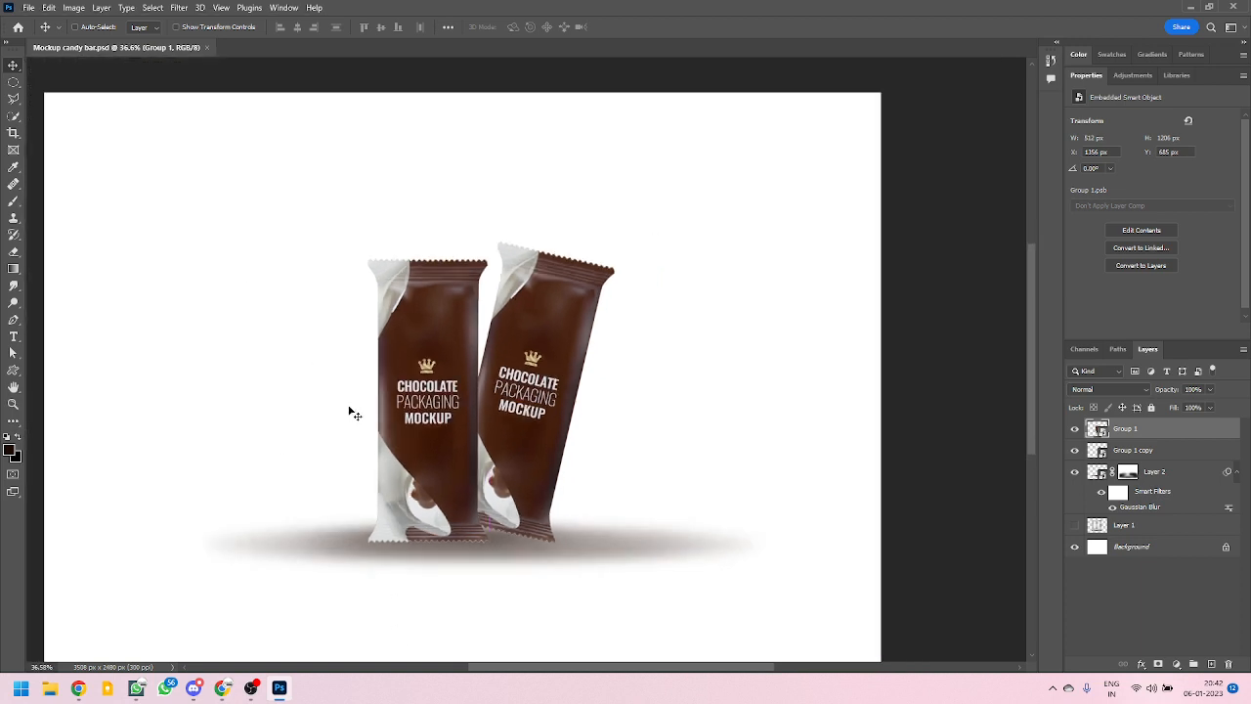
pyautogui.press('super+shift+s')
pyautogui.moveTo(138, 148); pyautogui.dragTo(795, 618)
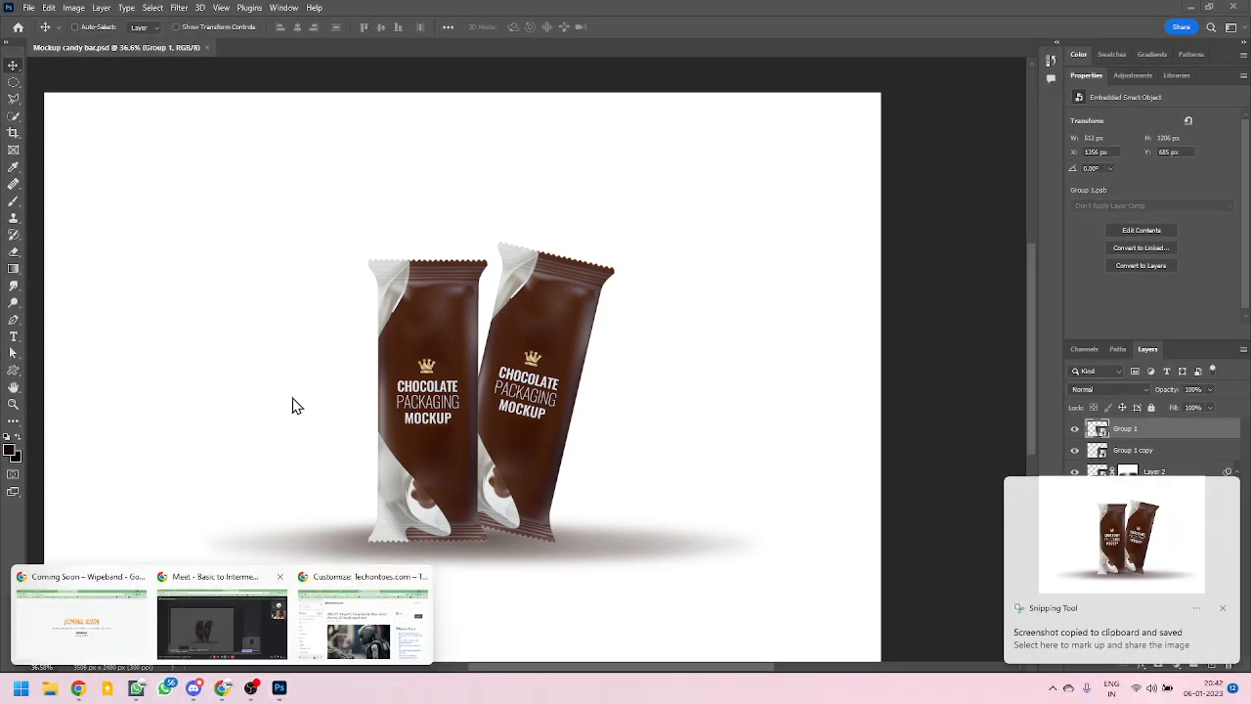
# Step: Start a reply in the "basic pattern" Gmail conversation in Chrome and paste the mockup screenshot into it
pyautogui.click(276, 625)
pyautogui.click(499, 11)
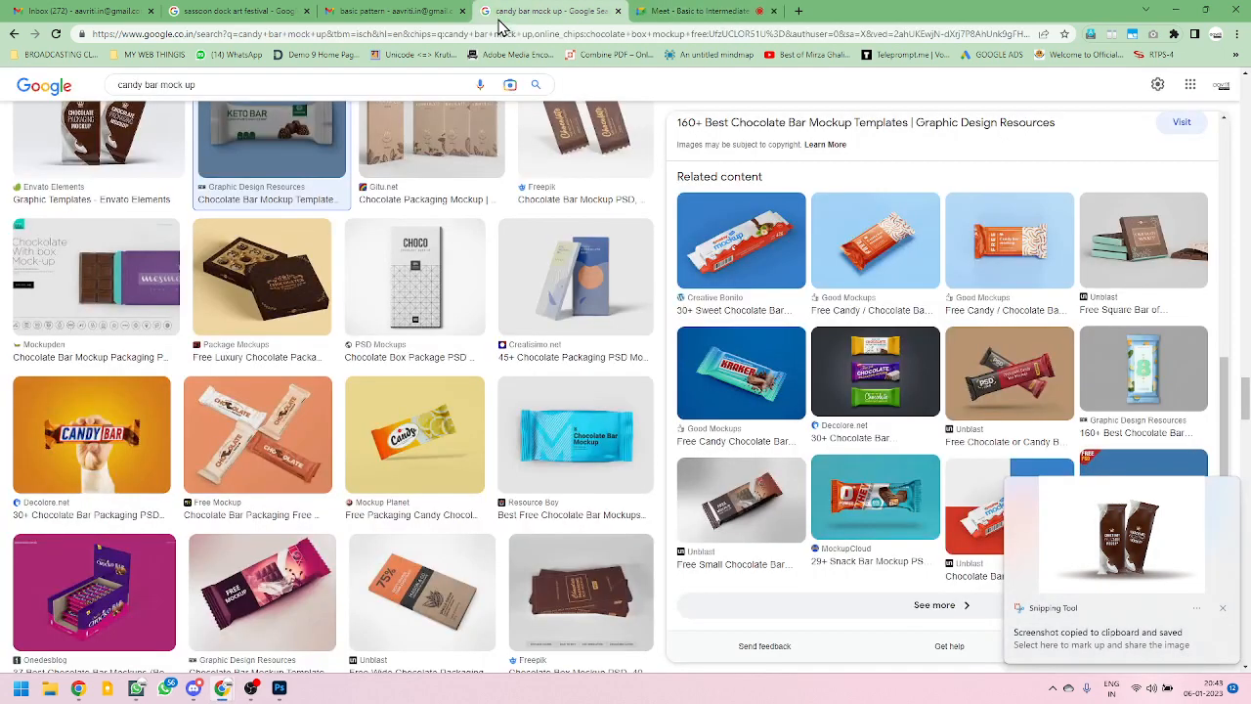
pyautogui.click(384, 14)
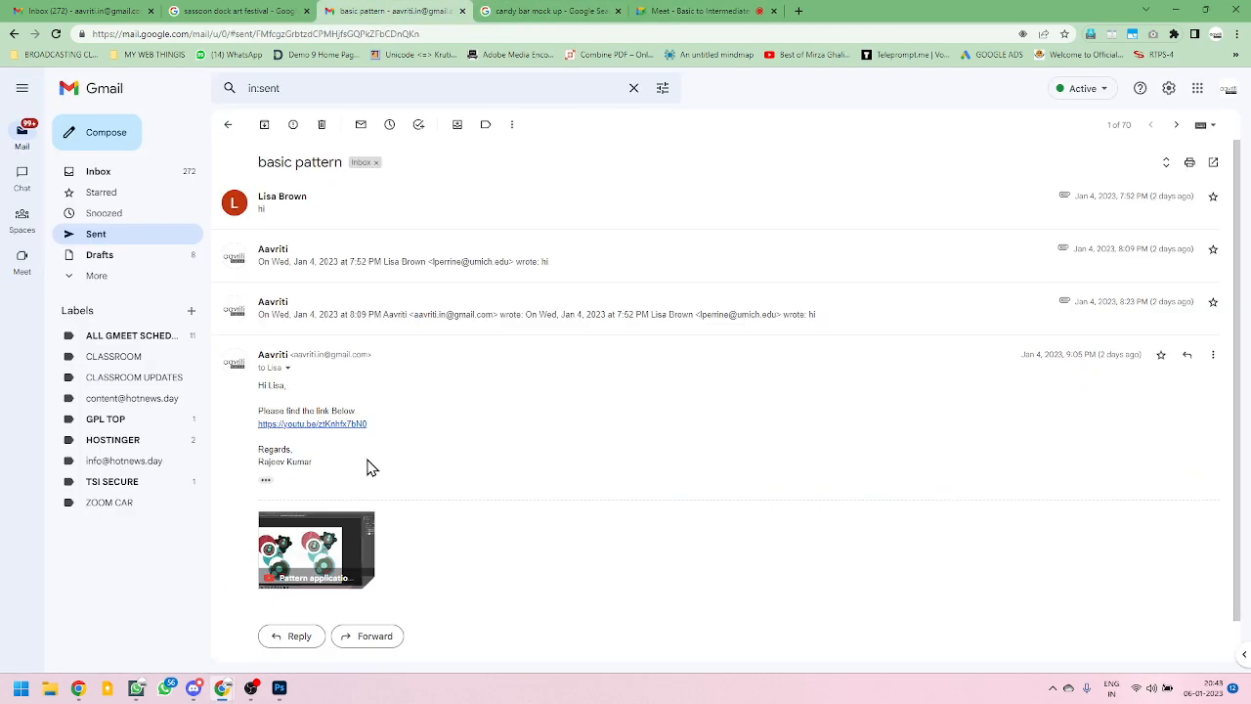
pyautogui.scroll(-1, 375, 459)
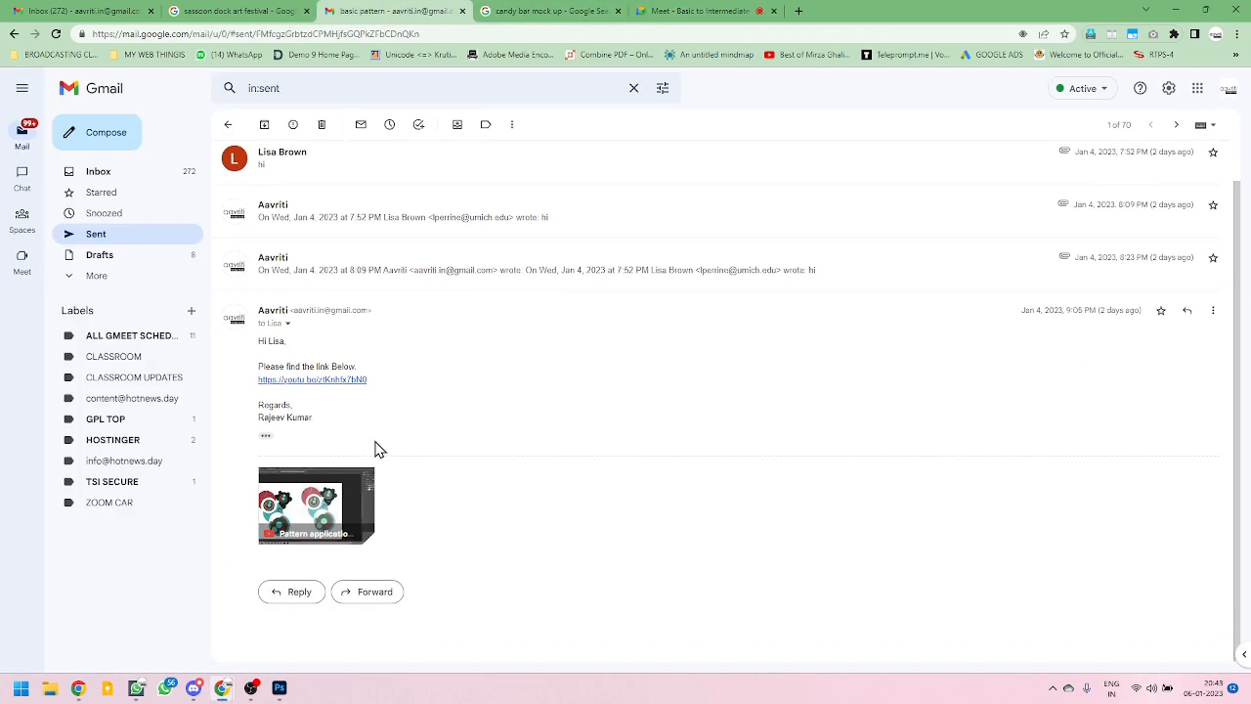
pyautogui.click(312, 592)
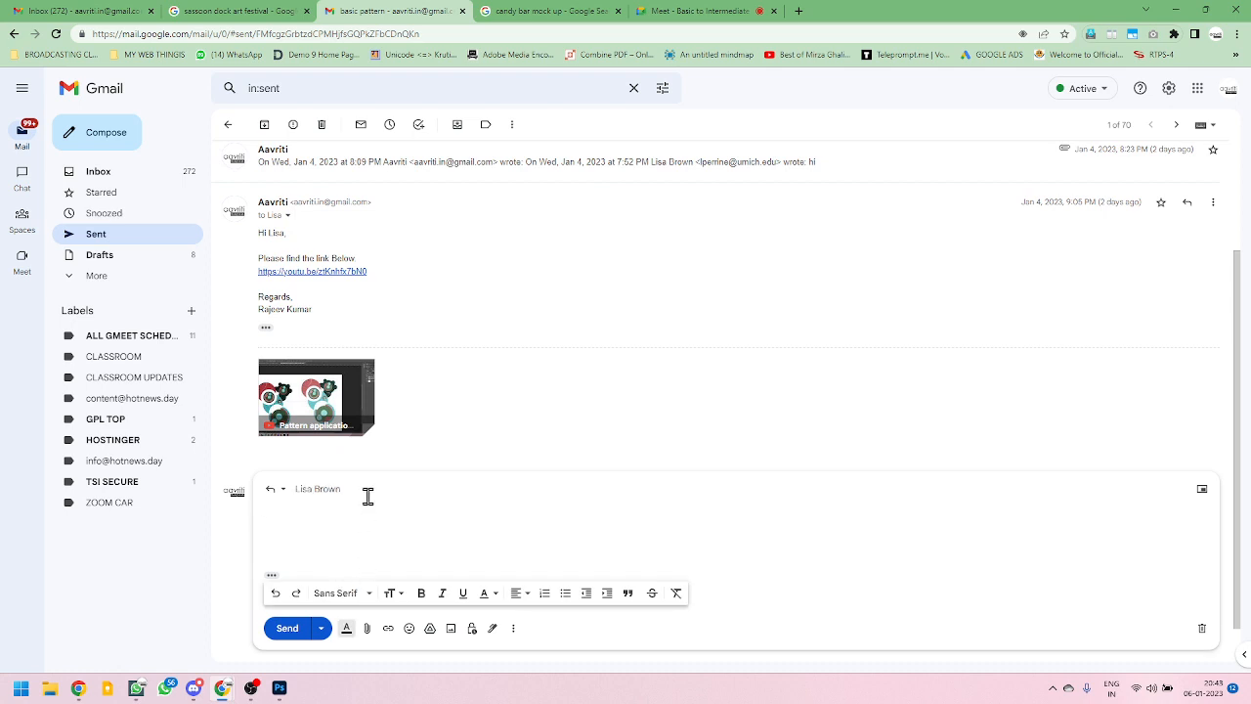
pyautogui.hotkey('ctrl', 'v')
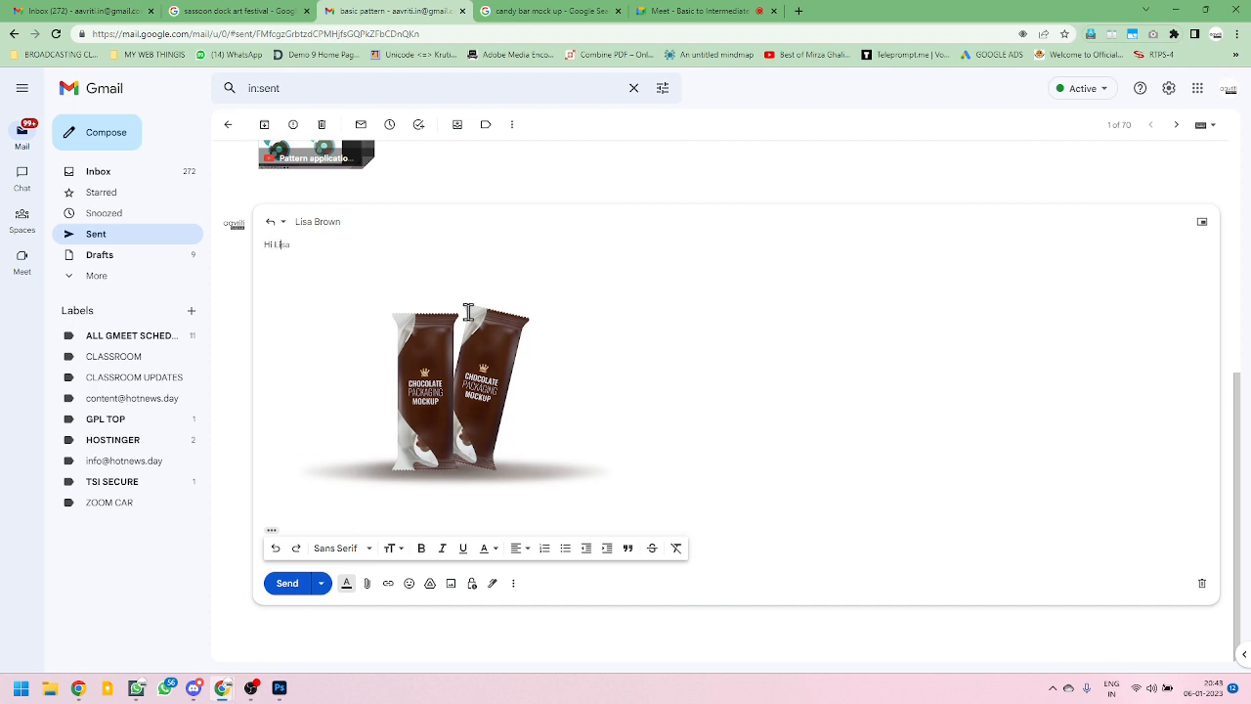
# Step: Write a greeting to the recipient, "Please find attached." and "Regards," with the sender's name above the pasted image
pyautogui.press('Left')
pyautogui.write('Hi Lisa,')
pyautogui.press('Return')
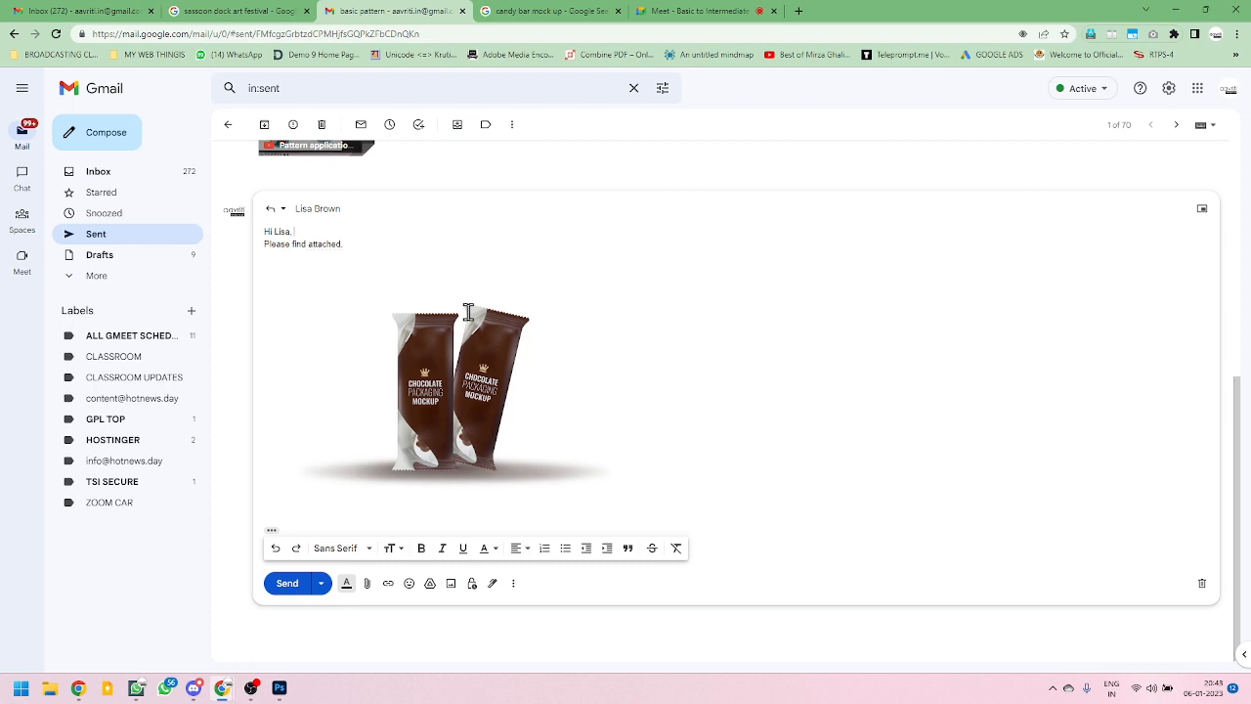
pyautogui.press('Return')
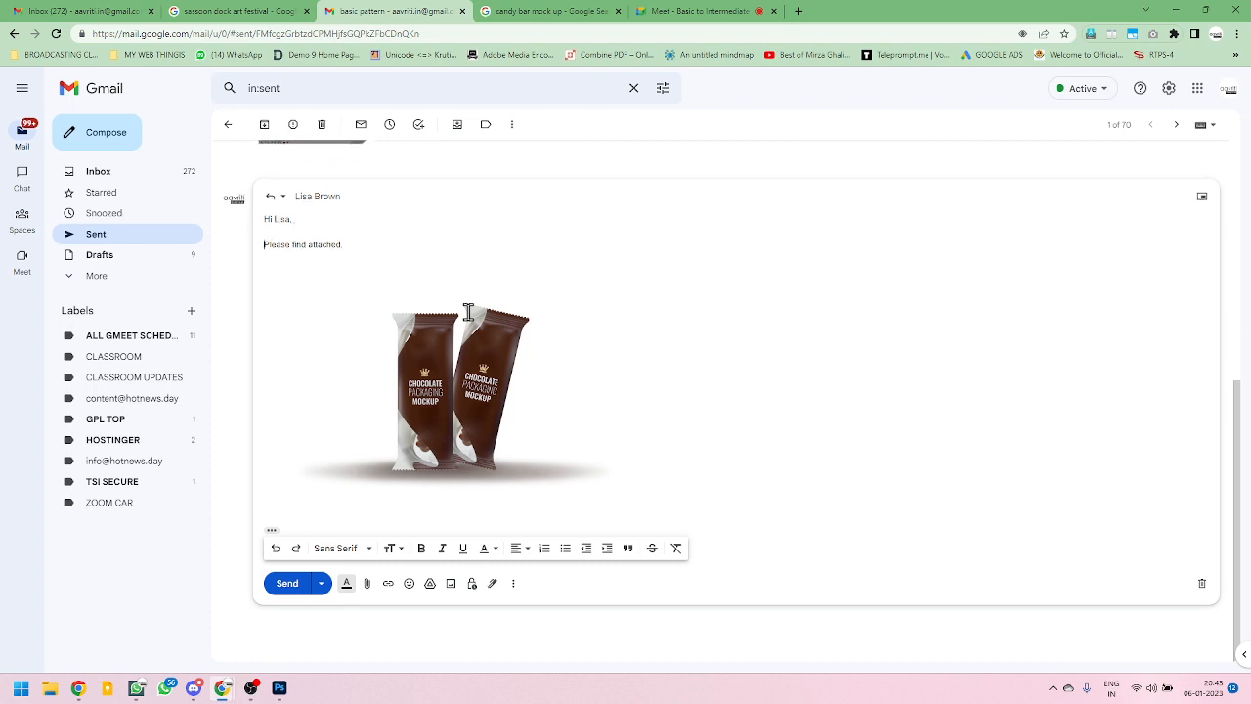
pyautogui.press('BackSpace')
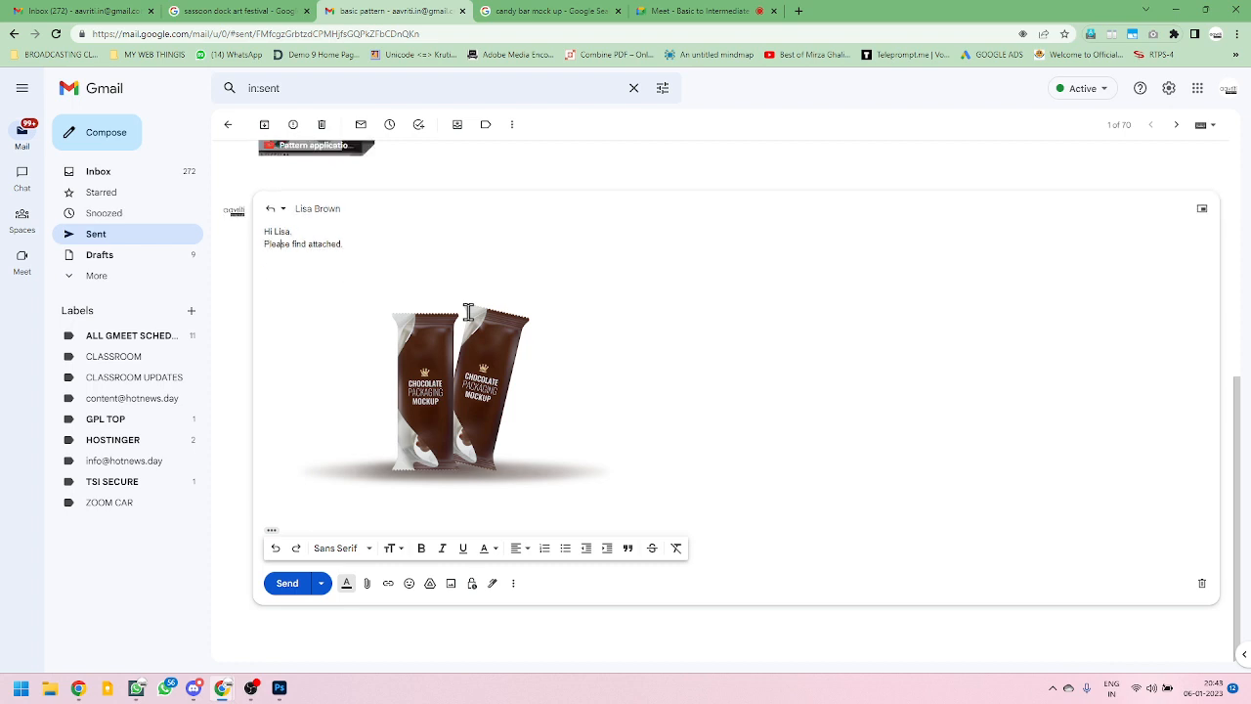
pyautogui.press('Left')
pyautogui.press('Return')
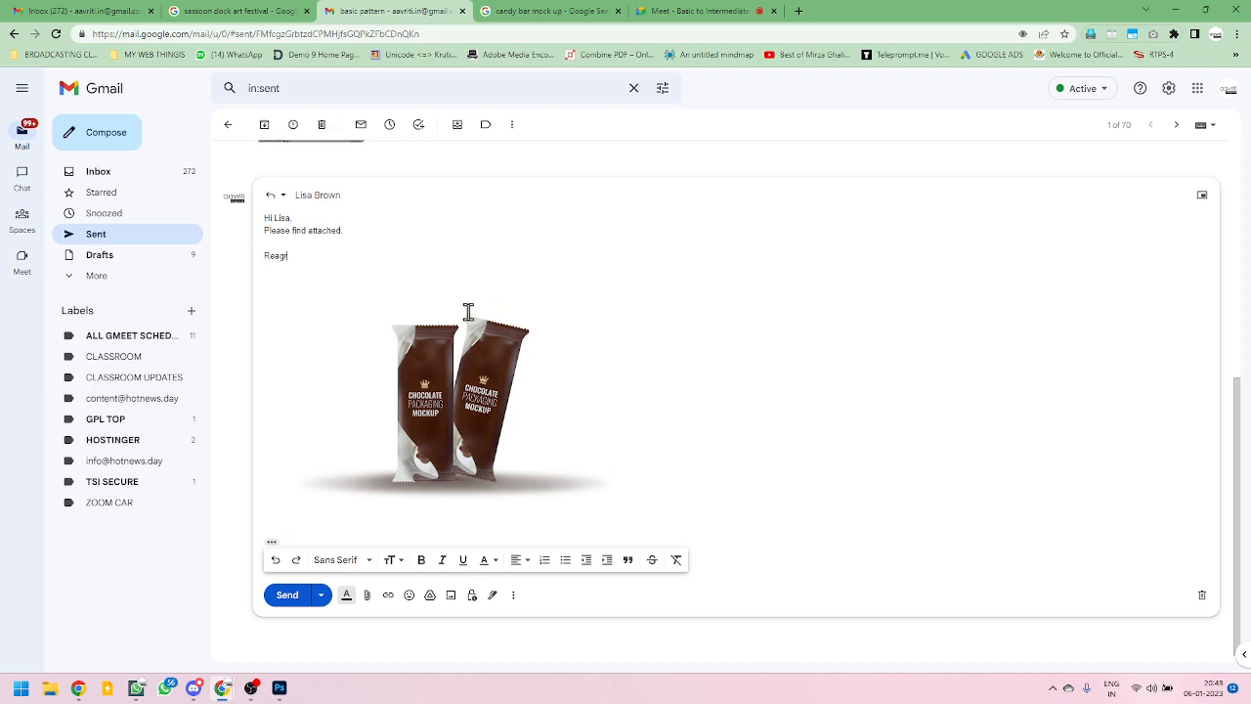
pyautogui.press('Return')
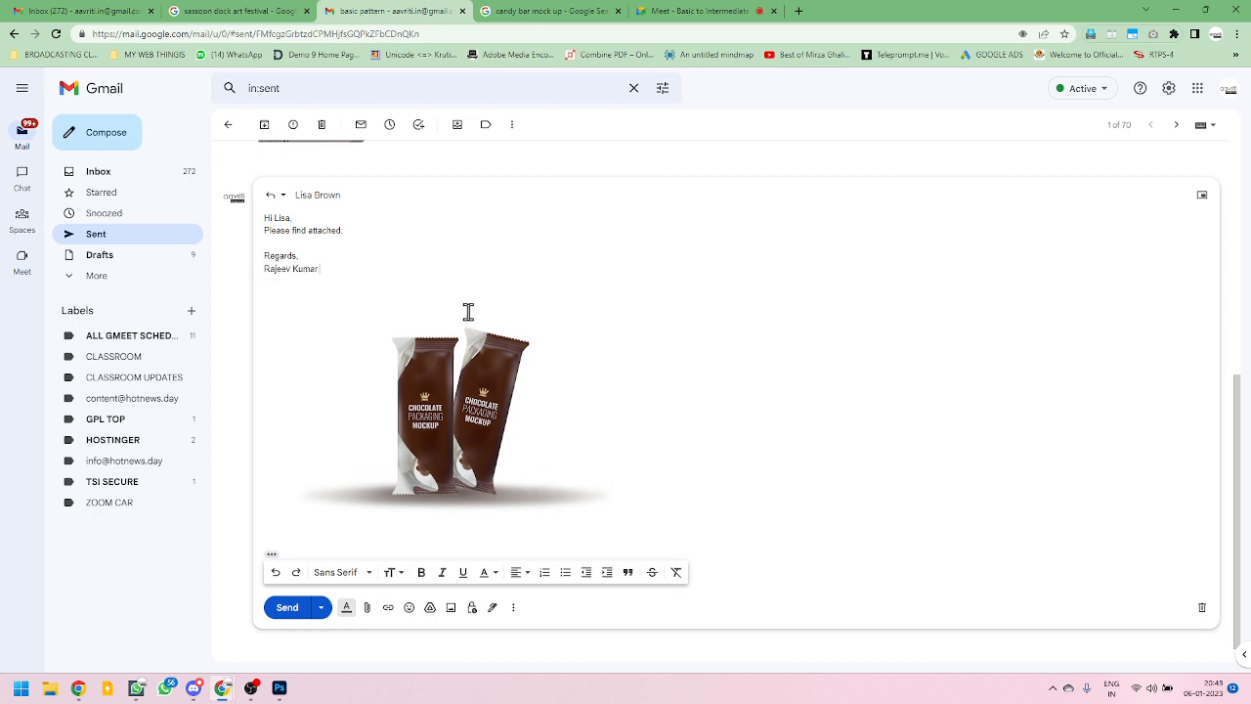
# Step: Attach Mockup candy bar.psd from File Explorer's recent files to the Gmail reply
pyautogui.click(51, 692)
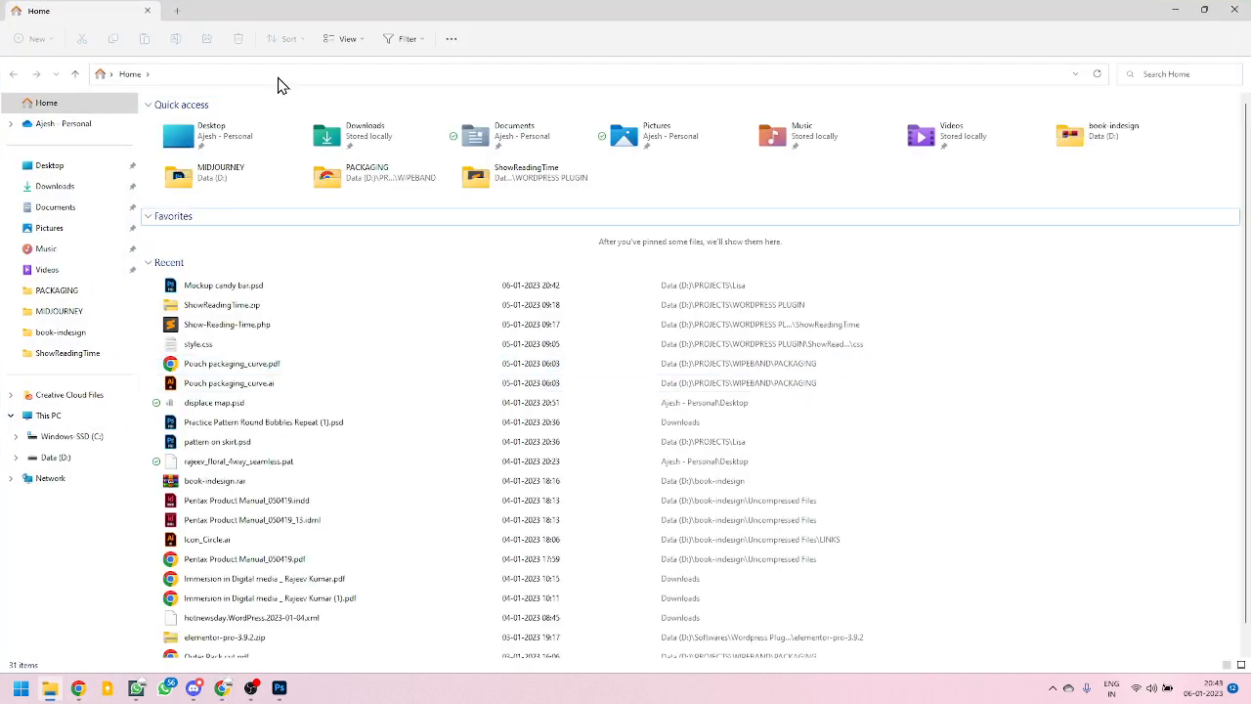
pyautogui.moveTo(659, 9); pyautogui.dragTo(885, 108)
pyautogui.scroll(-5, 877, 302)
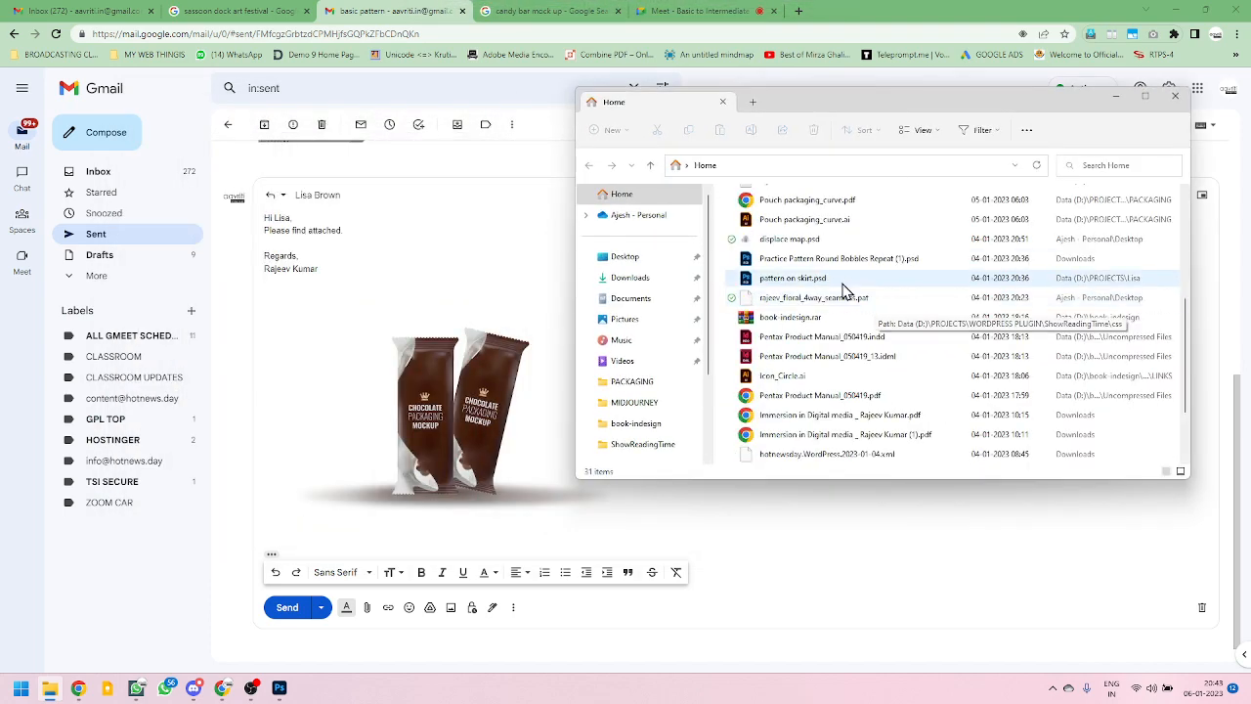
pyautogui.scroll(3, 869, 307)
pyautogui.moveTo(804, 350); pyautogui.dragTo(498, 492)
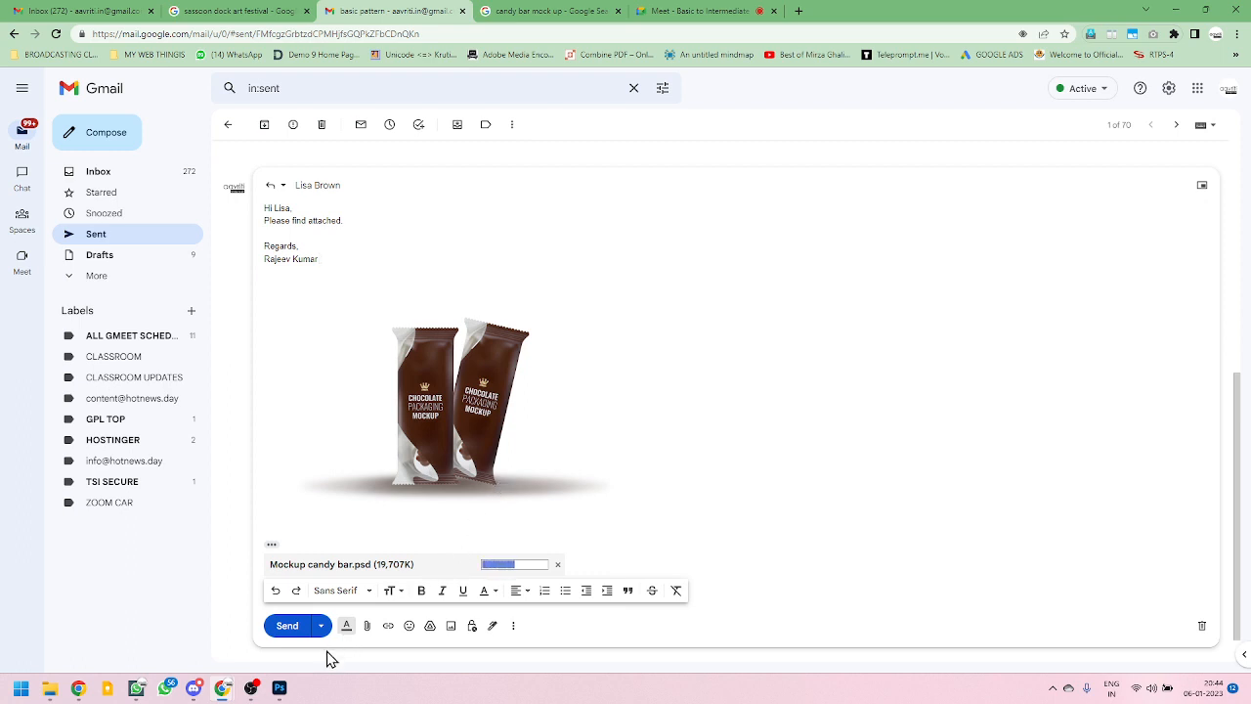
pyautogui.moveTo(281, 692)
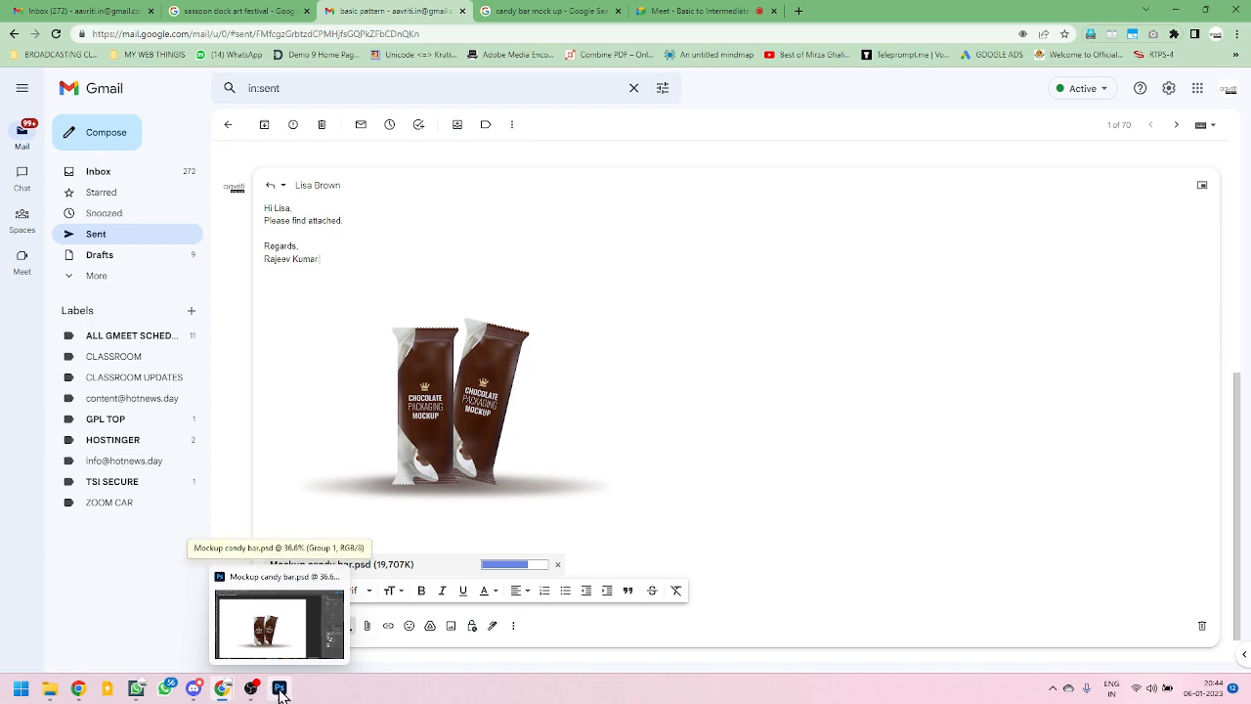